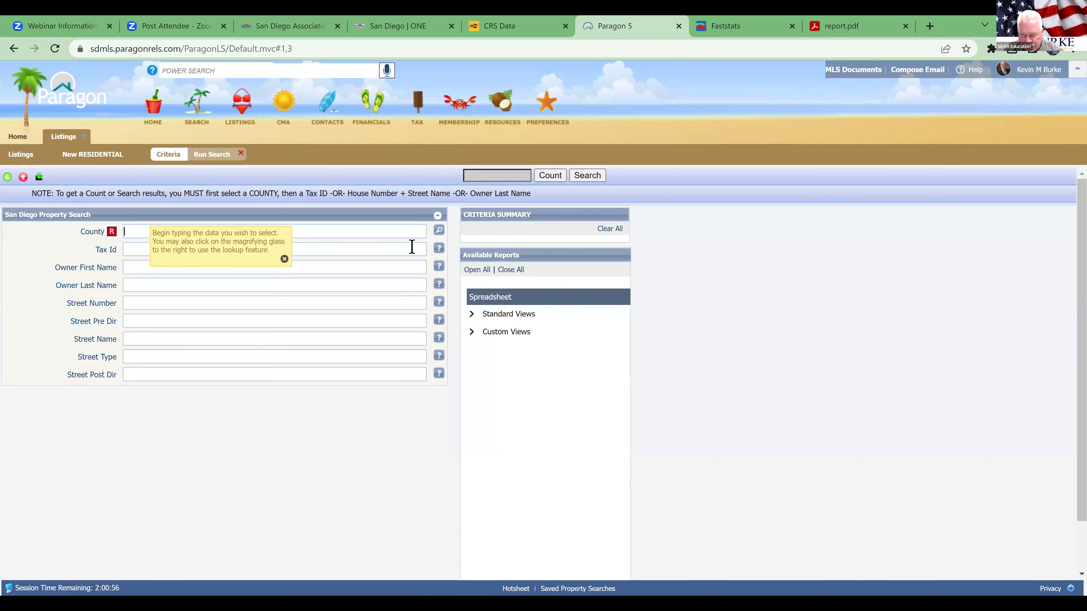
pyautogui.write('San Diego')
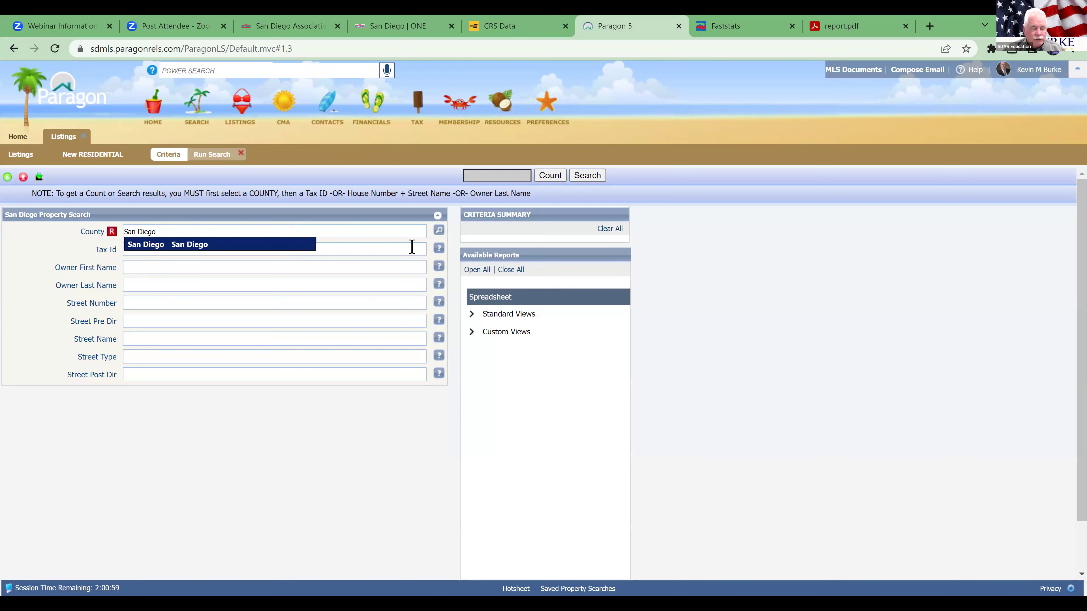
pyautogui.click(168, 244)
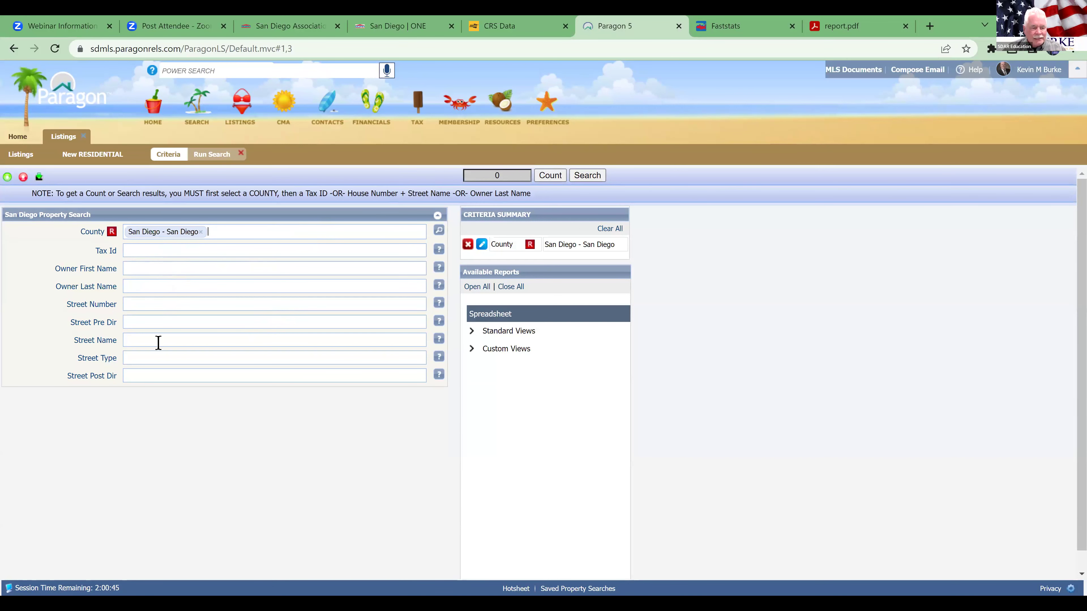
pyautogui.click(149, 298)
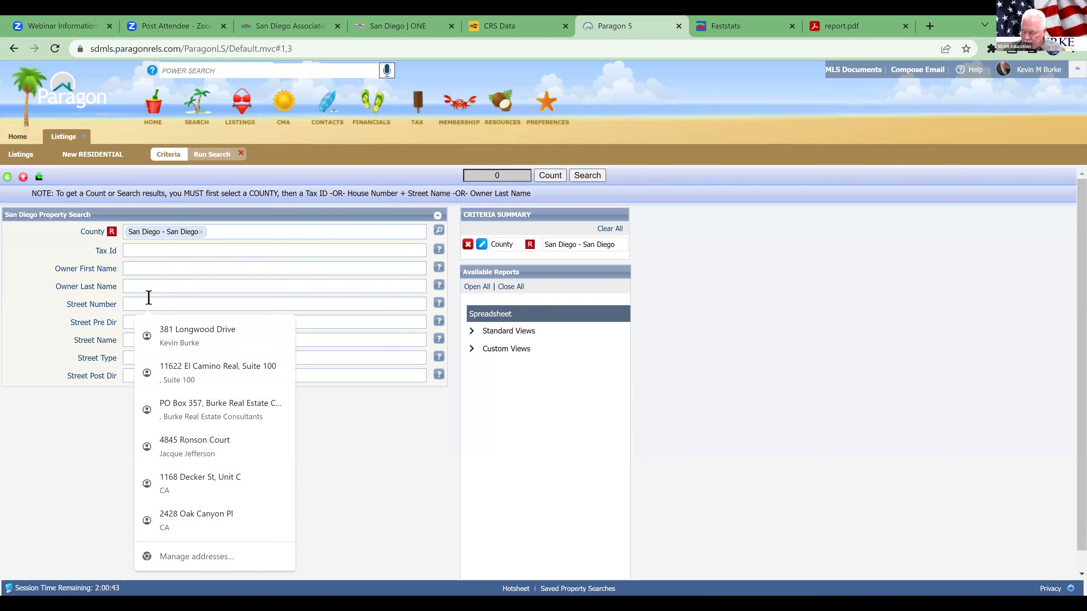
pyautogui.write('811')
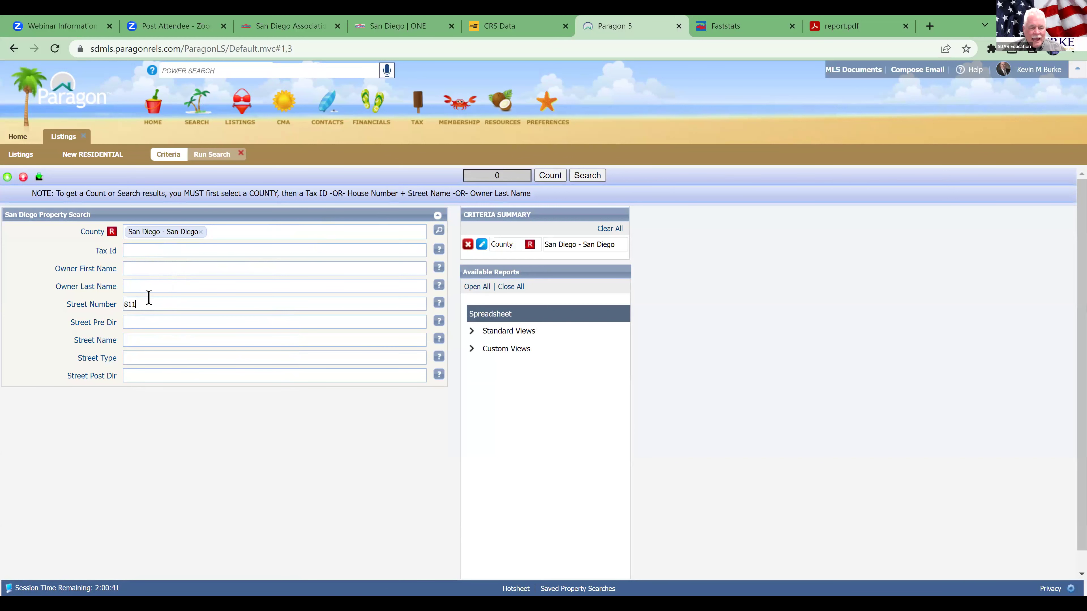
pyautogui.click(166, 341)
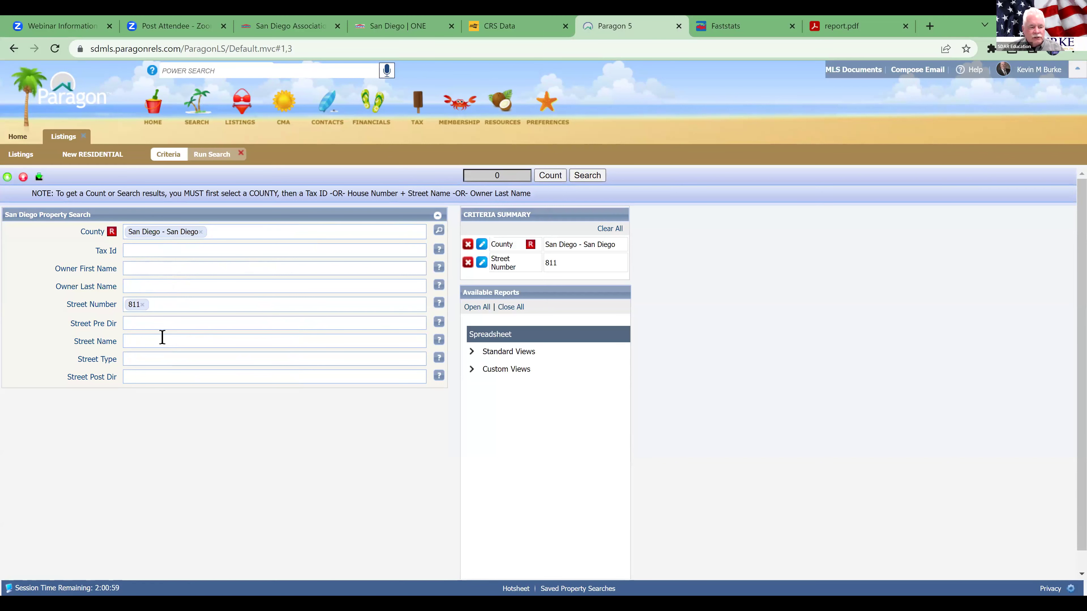
pyautogui.write('America')
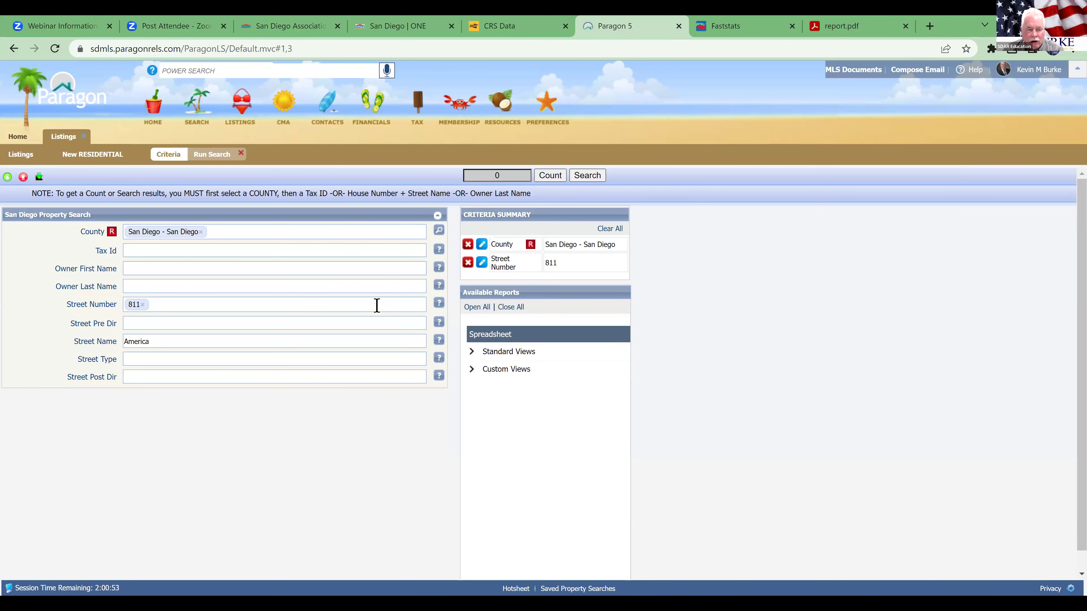
pyautogui.write(' Way')
pyautogui.click(353, 459)
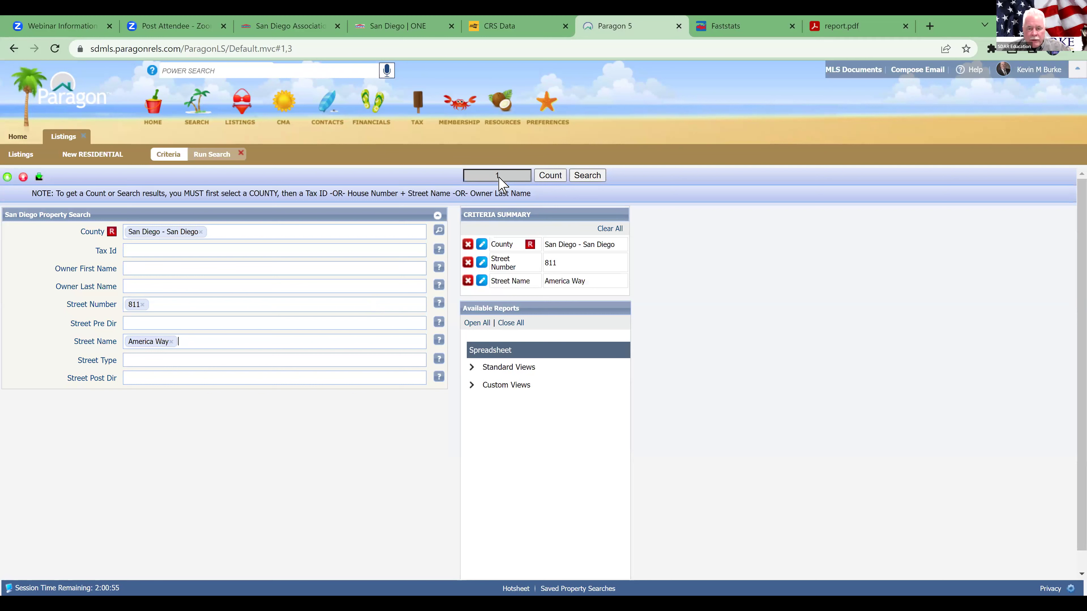
pyautogui.click(587, 176)
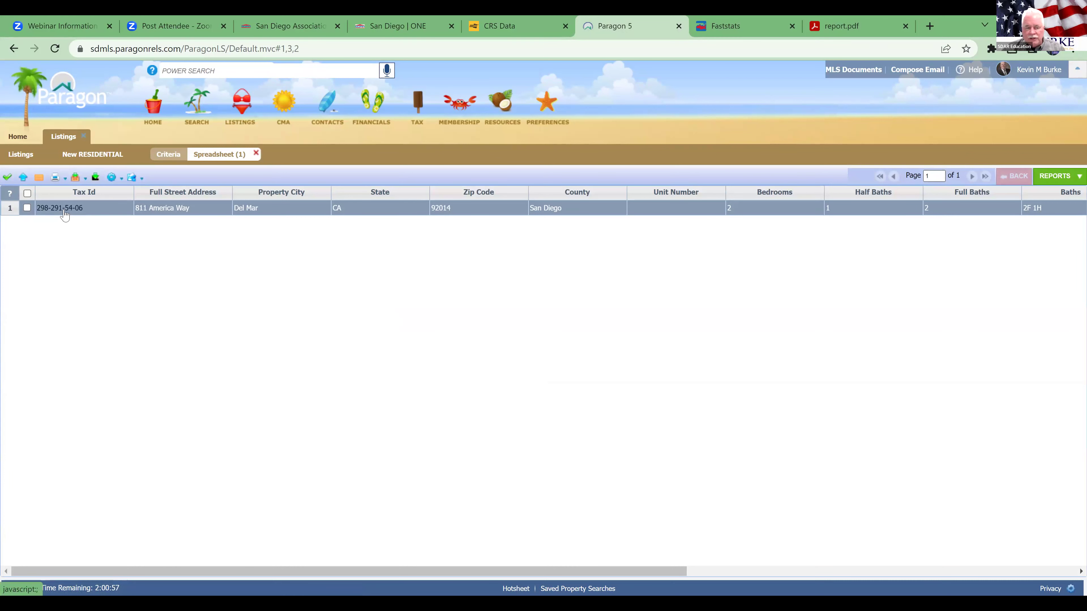
pyautogui.click(27, 208)
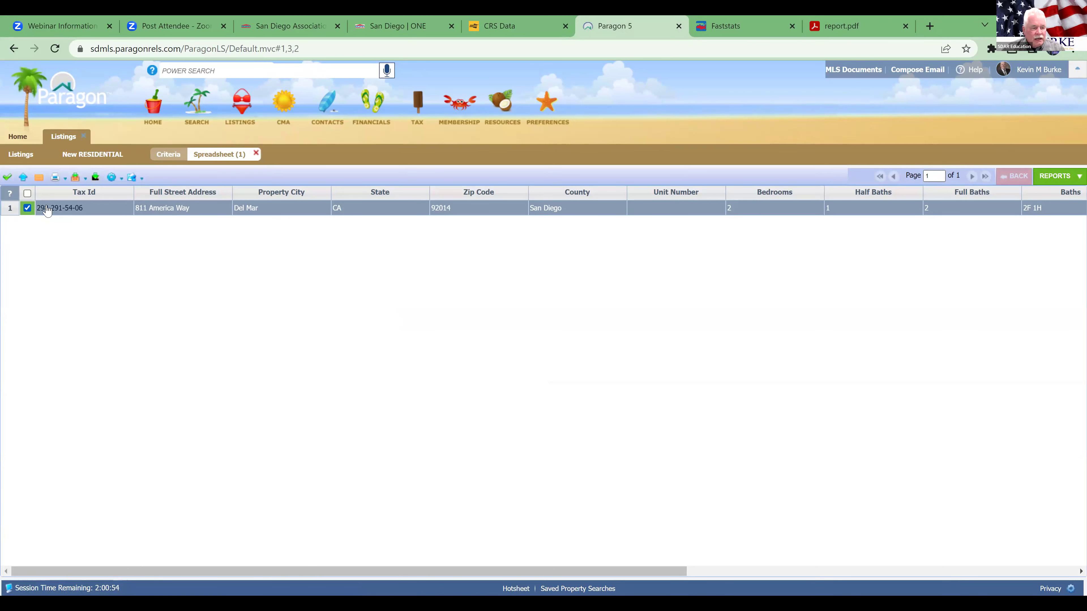
pyautogui.click(96, 178)
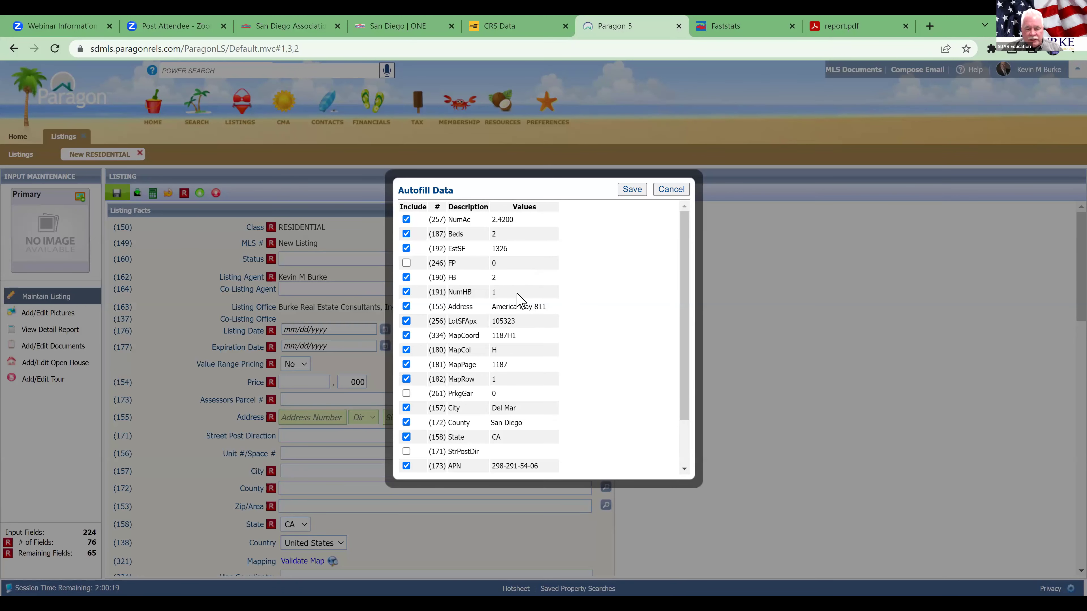
# Keep the checked Autofill tax values and save them into the new listing.
pyautogui.scroll(-2, 519, 319)
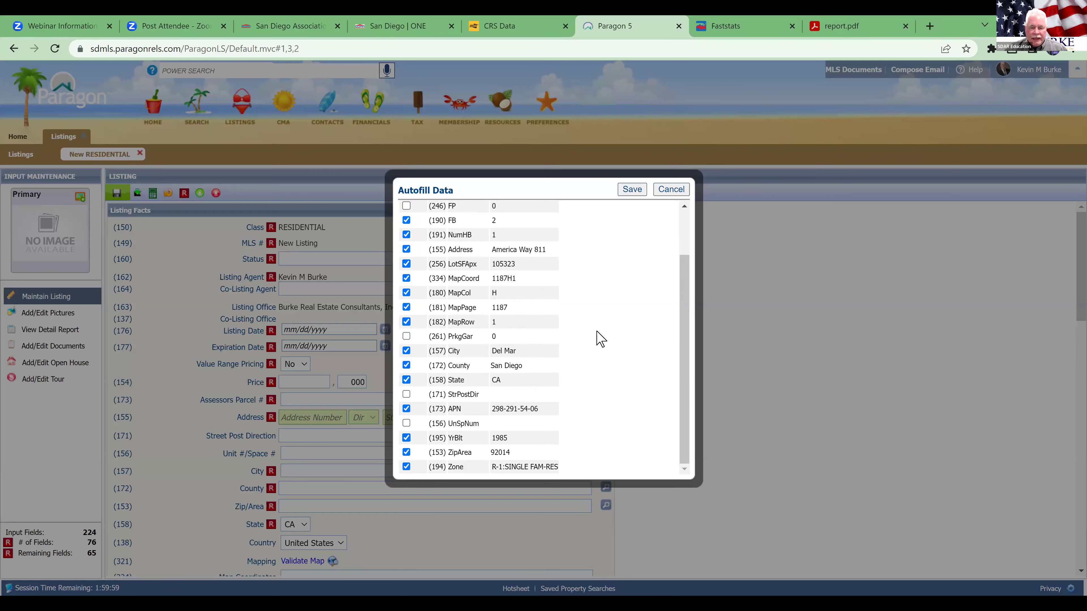
pyautogui.click(634, 192)
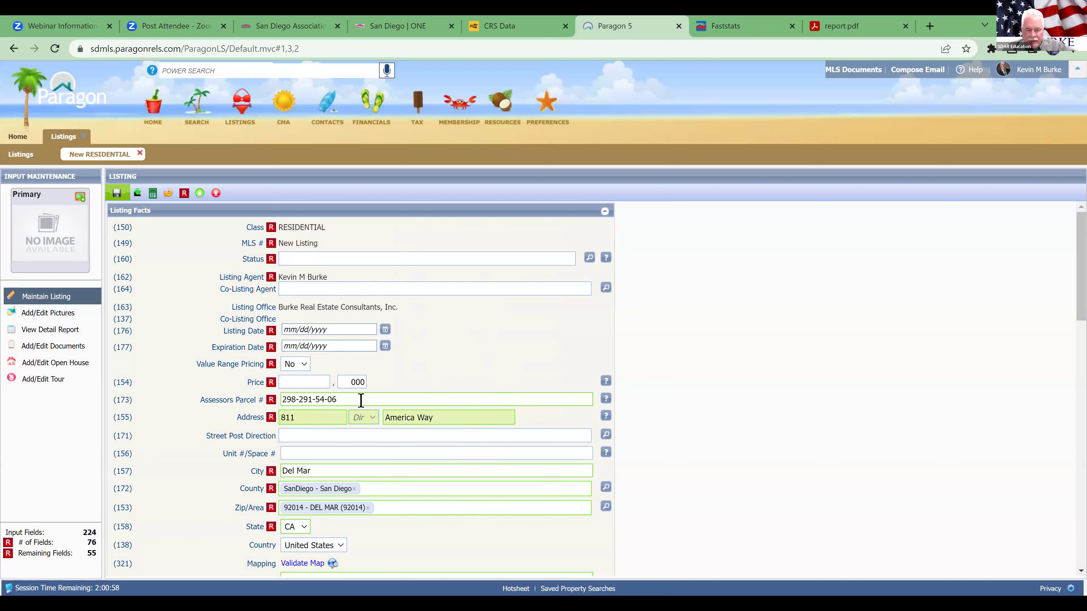
# Review the autofilled listing fields for 811 America Way, then switch to CRS Data MLS Tax Suite.
pyautogui.scroll(-5, 359, 388)
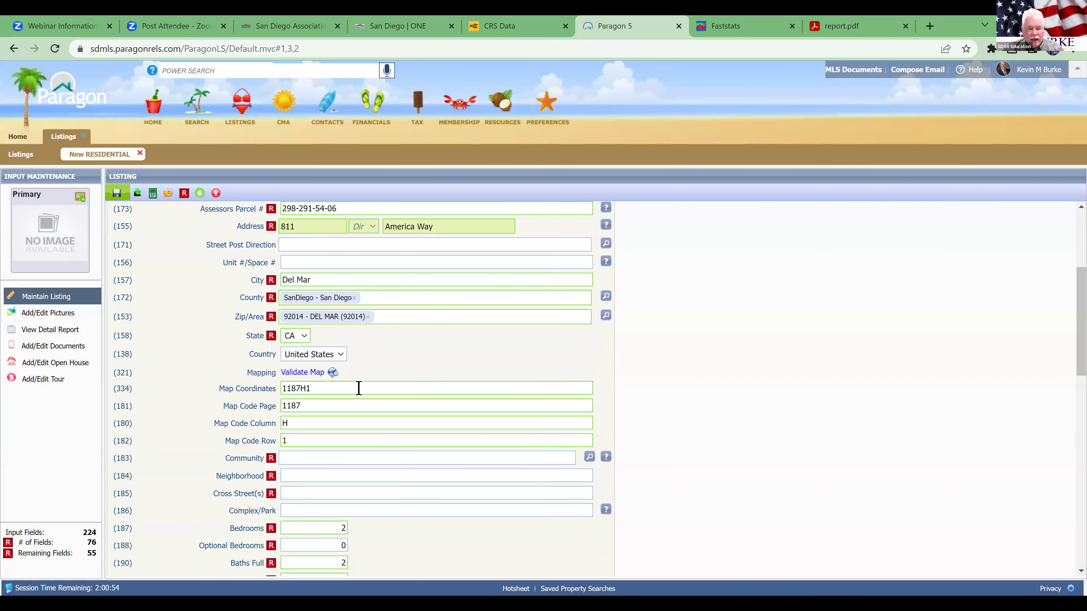
pyautogui.scroll(-2, 359, 389)
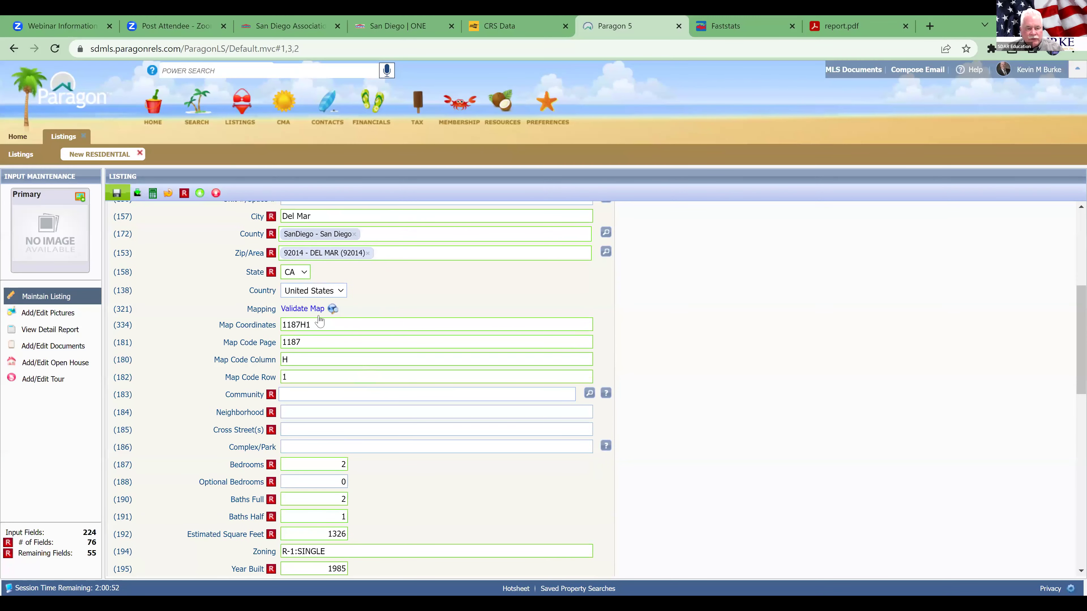
pyautogui.scroll(-5, 358, 395)
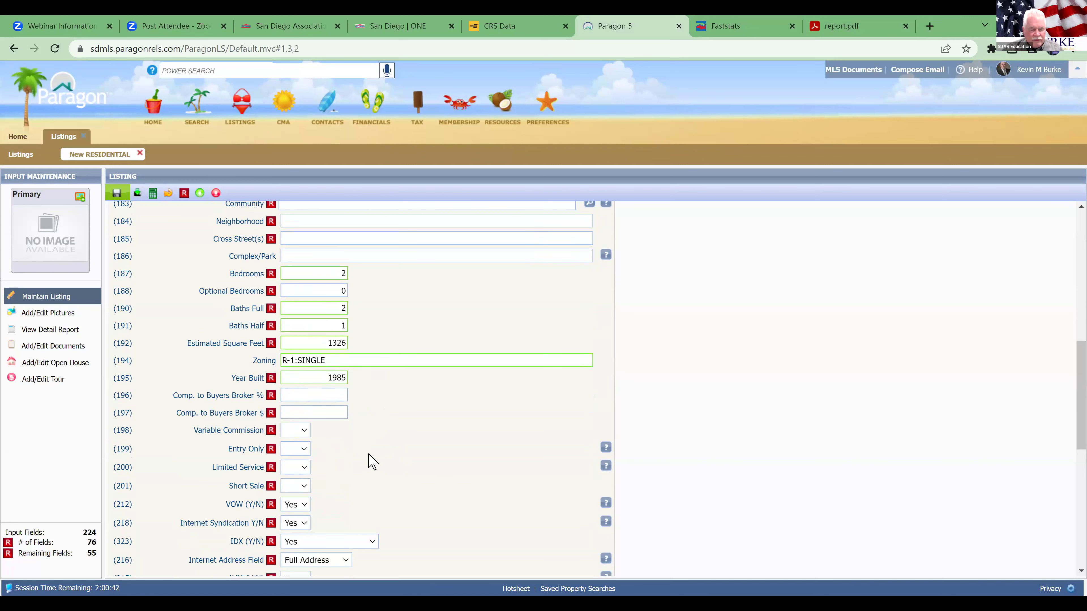
pyautogui.scroll(-5, 368, 462)
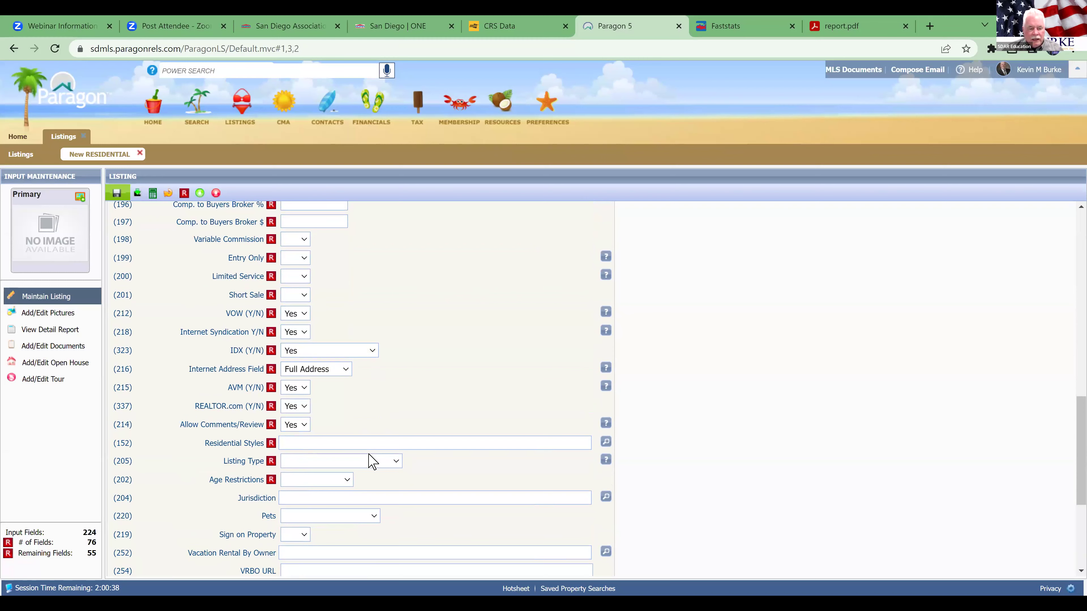
pyautogui.scroll(-3, 369, 462)
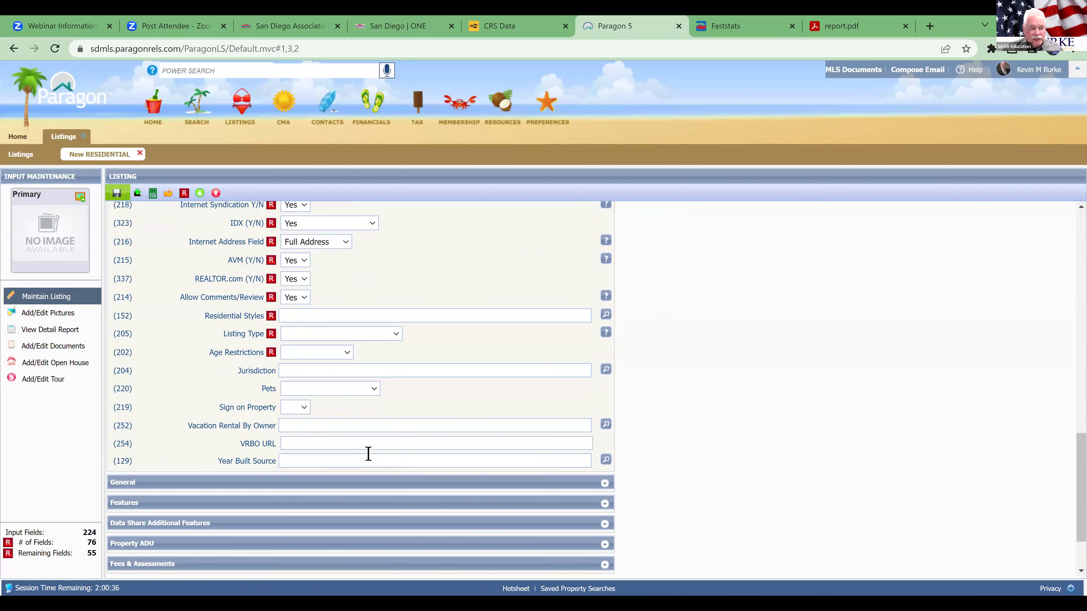
pyautogui.scroll(13, 368, 454)
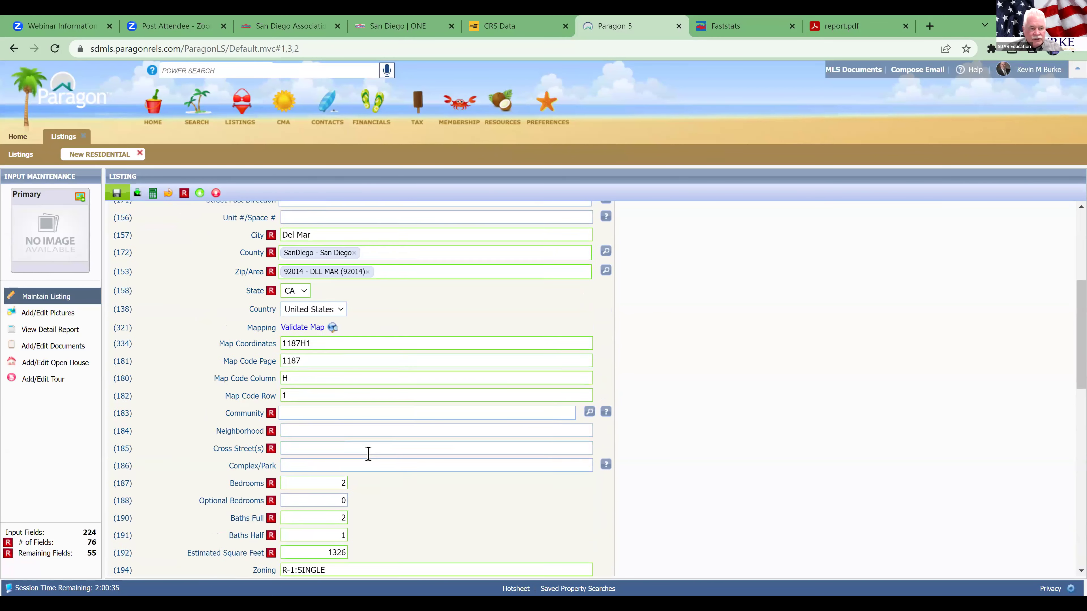
pyautogui.scroll(6, 368, 453)
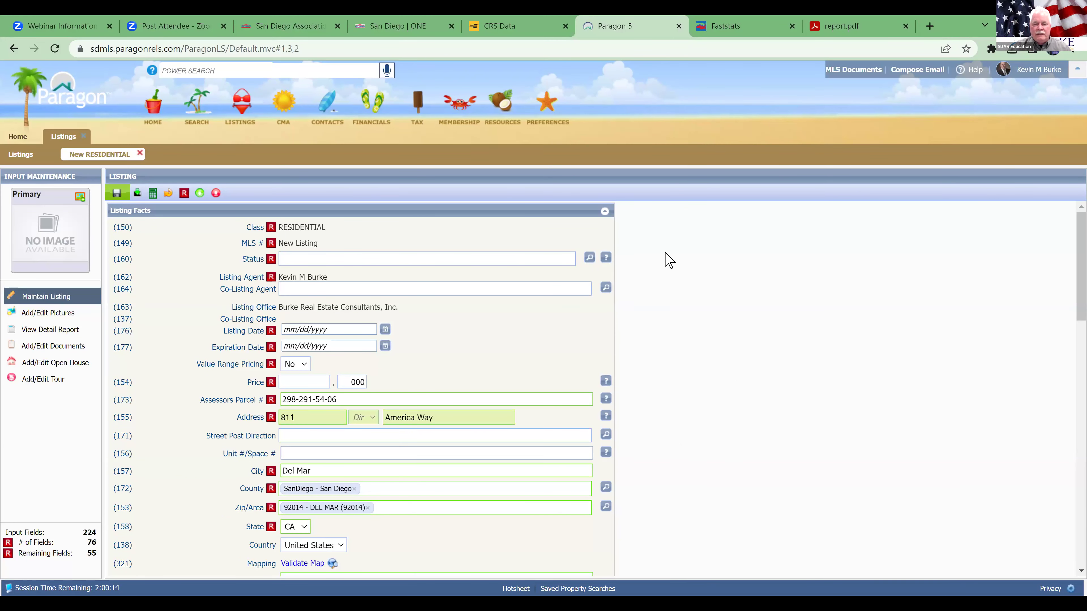
pyautogui.click(540, 31)
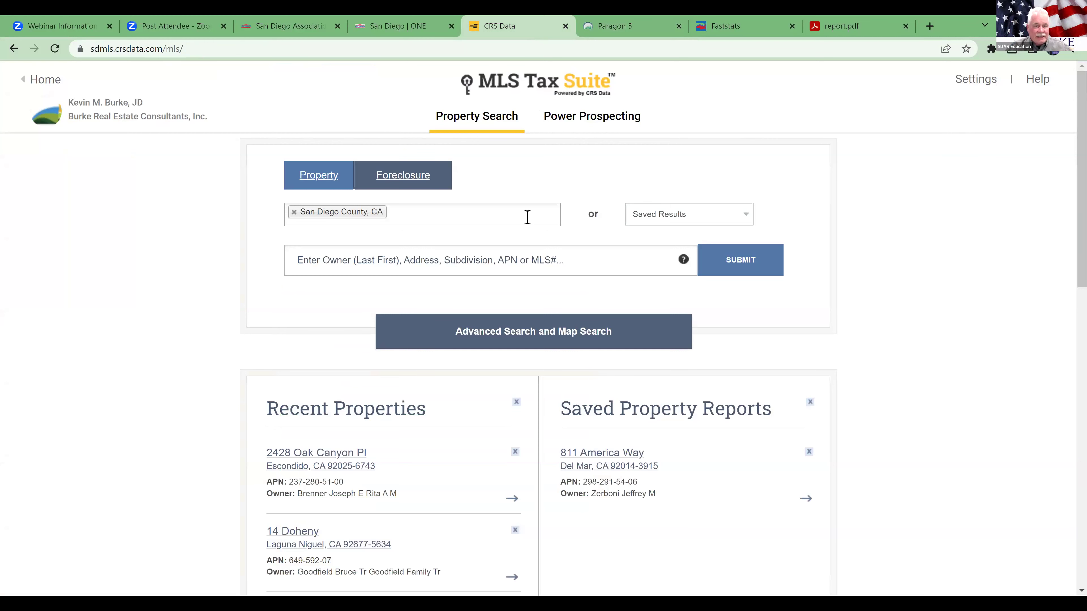
pyautogui.click(637, 29)
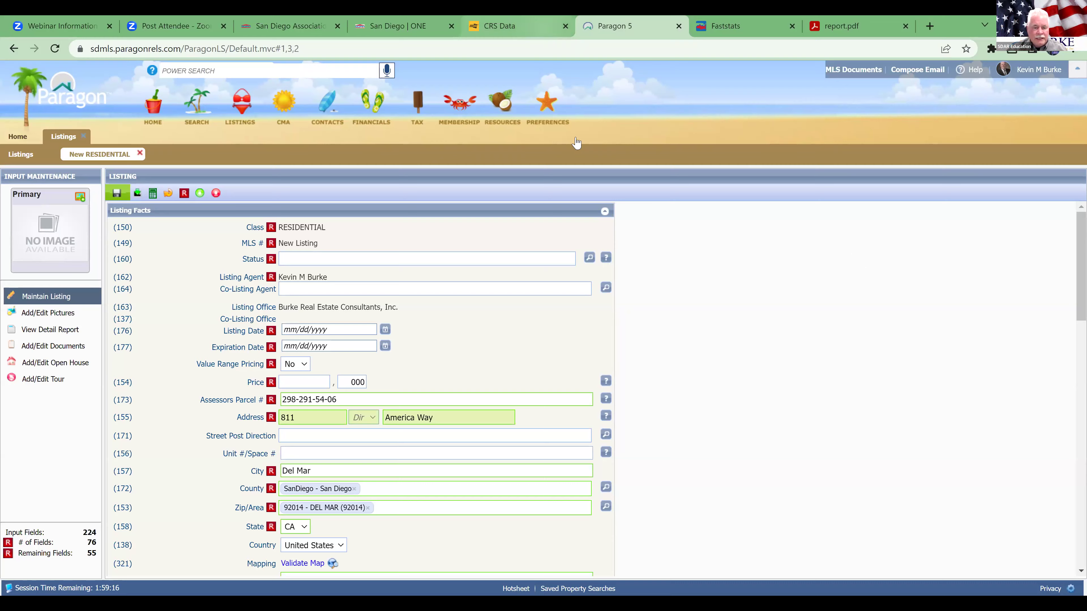
pyautogui.hotkey('ctrl', 'shift', 'Tab')
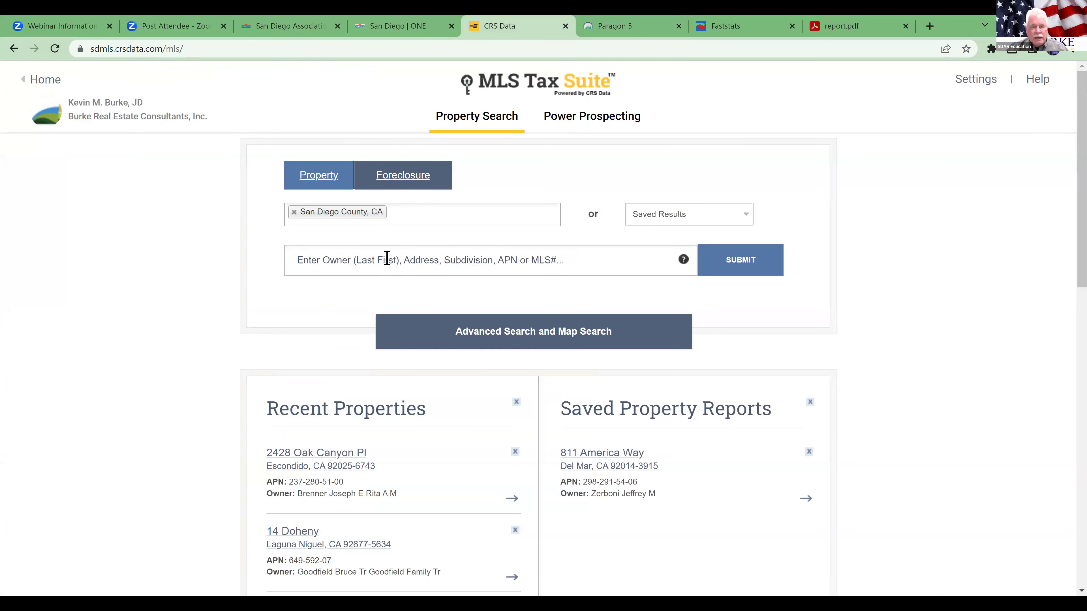
# Find 811 AMERICA WAY through the Property Search suggestions and open its report.
pyautogui.click(326, 259)
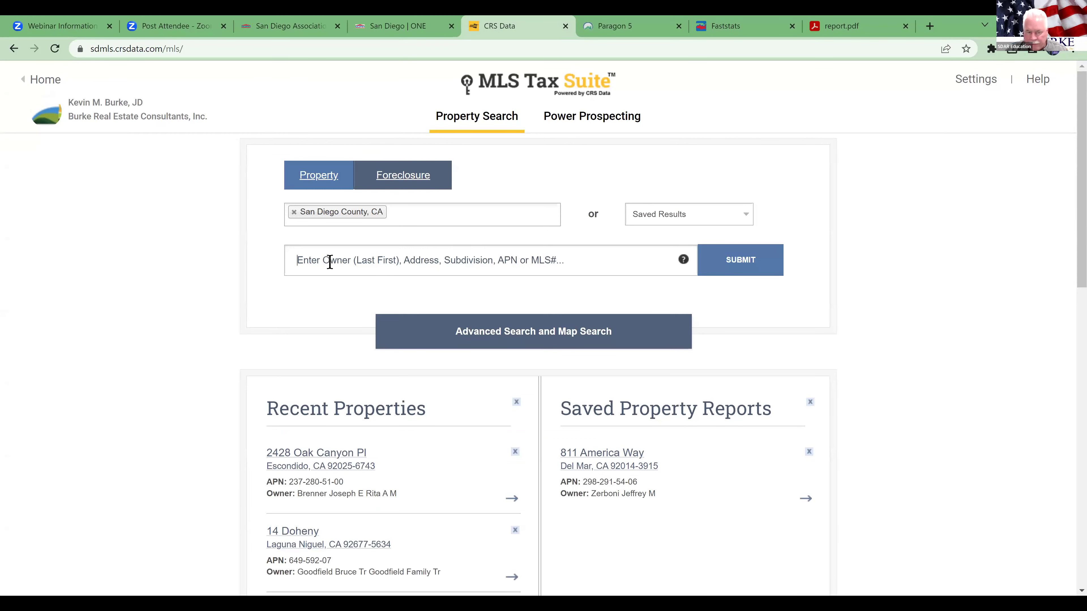
pyautogui.write('811 America')
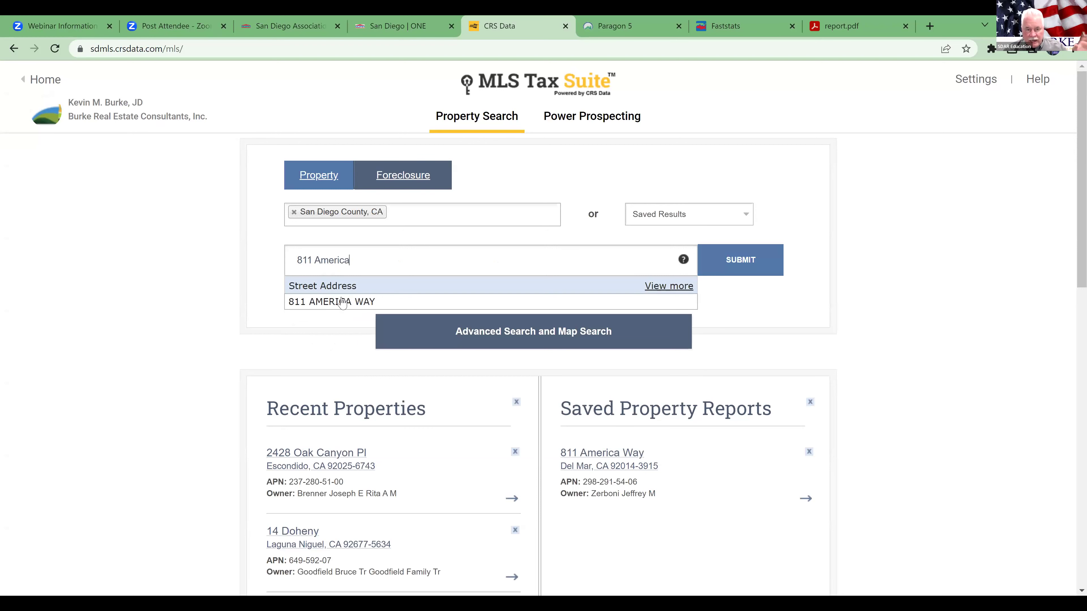
pyautogui.press('BackSpace')
pyautogui.press('BackSpace')
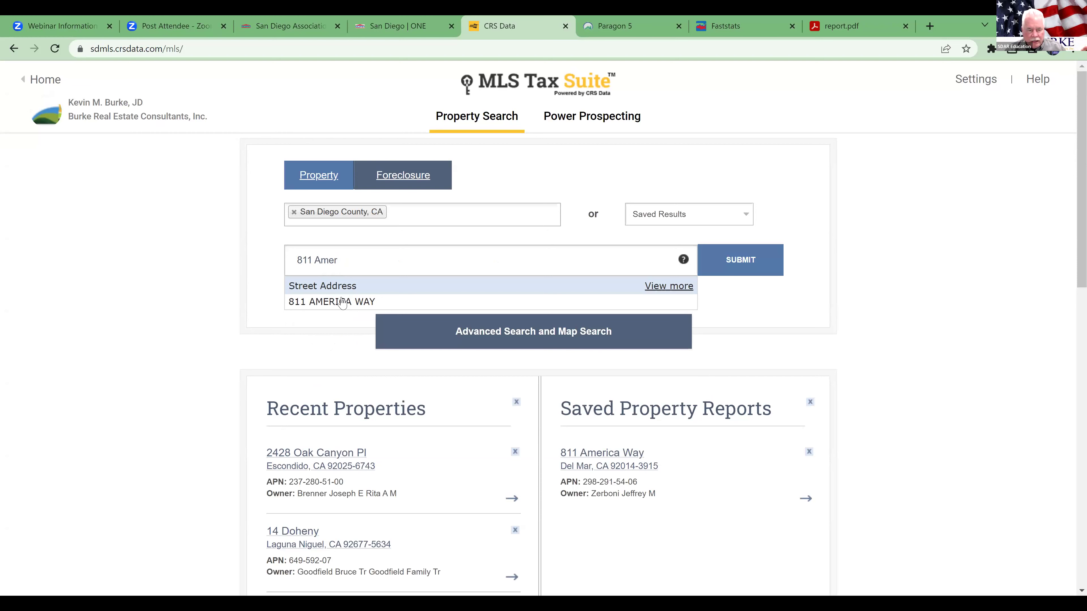
pyautogui.press('BackSpace')
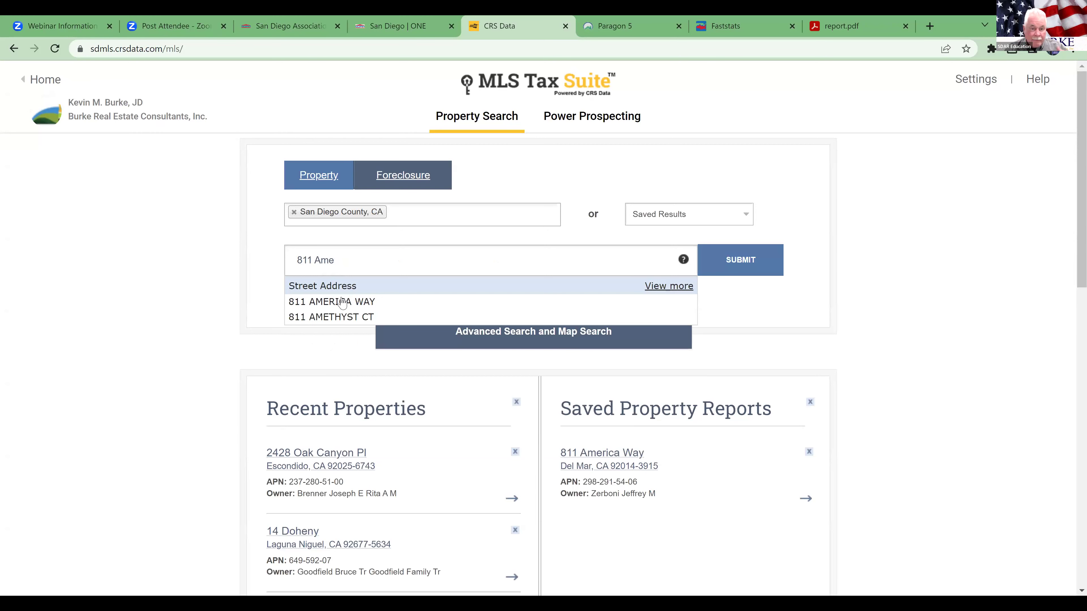
pyautogui.press('BackSpace')
pyautogui.press('BackSpace')
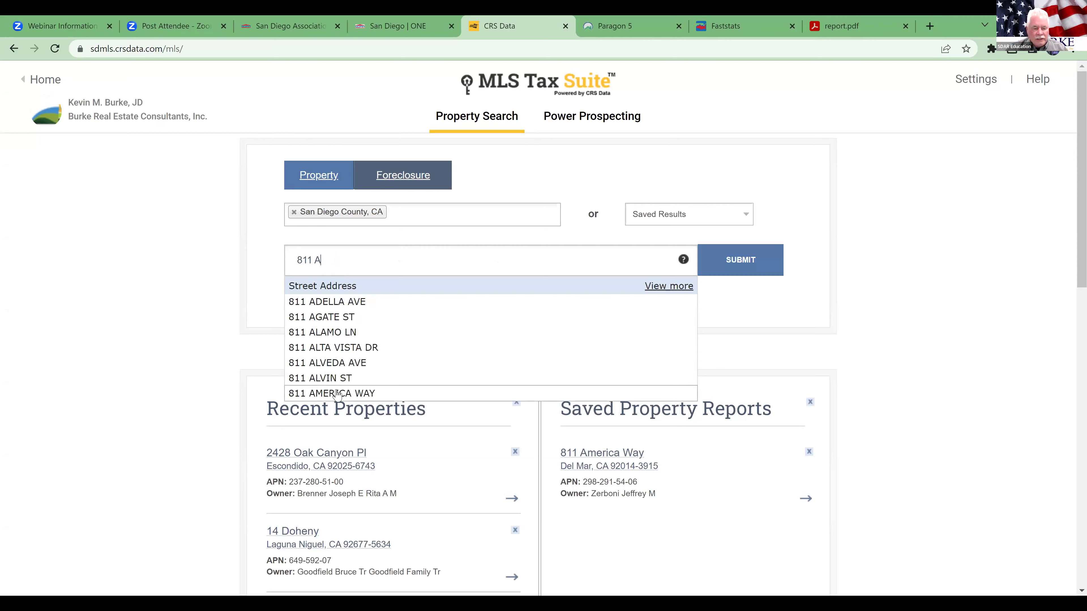
pyautogui.click(349, 393)
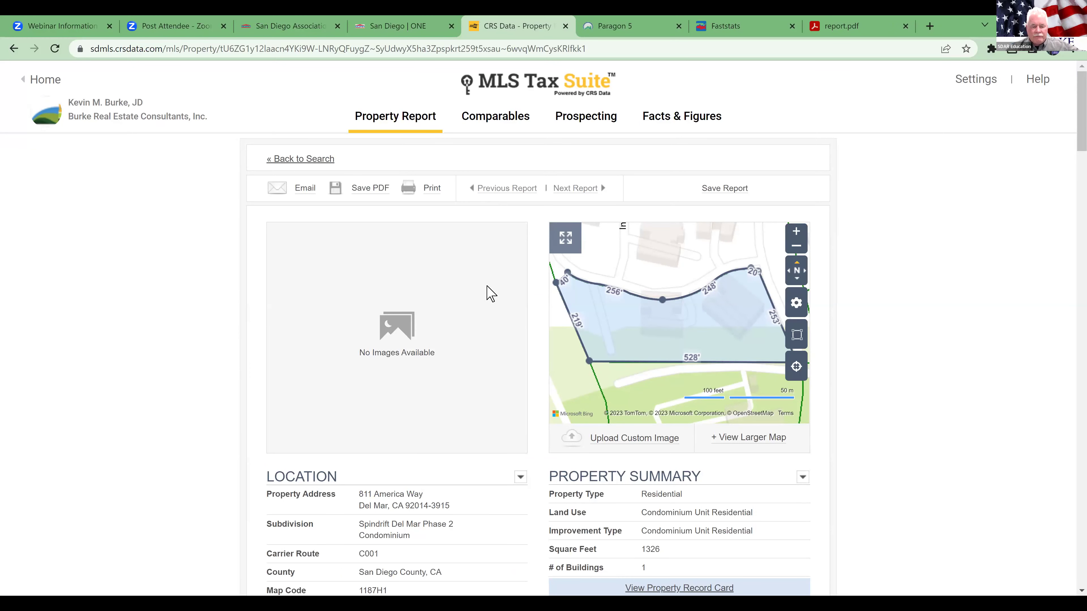
# Browse the 811 America Way report and zoom the parcel map out to show surrounding parcels.
pyautogui.scroll(-3, 488, 294)
pyautogui.scroll(-4, 498, 314)
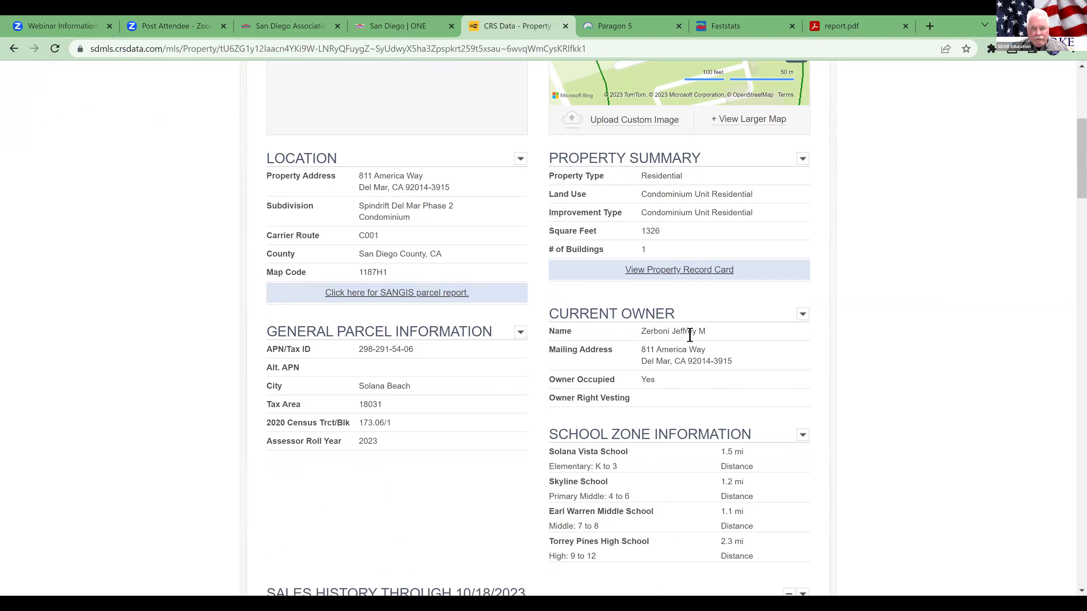
pyautogui.scroll(8, 689, 335)
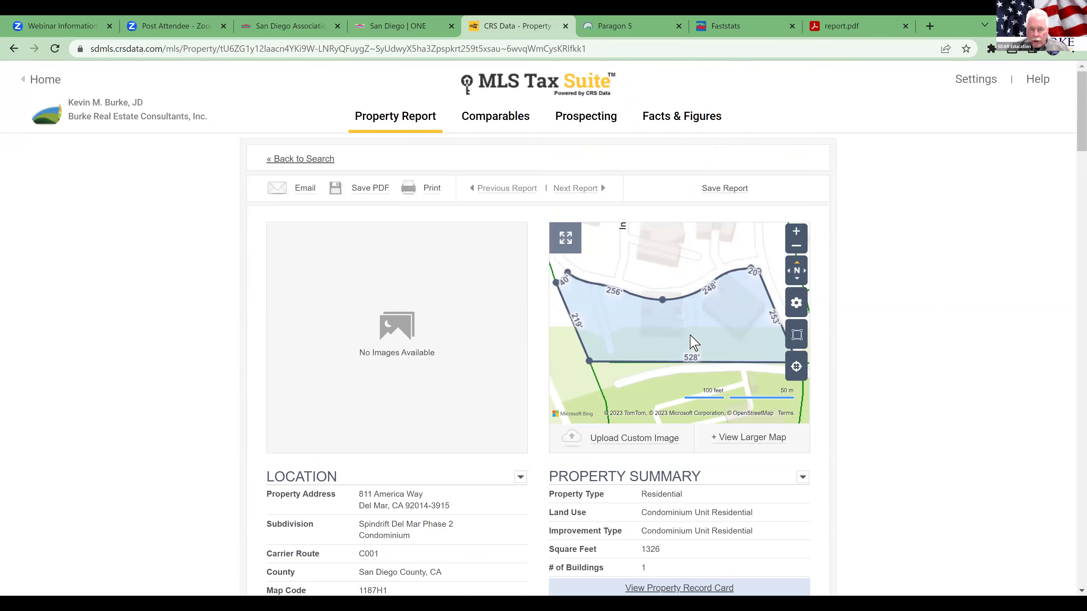
pyautogui.scroll(-2, 693, 342)
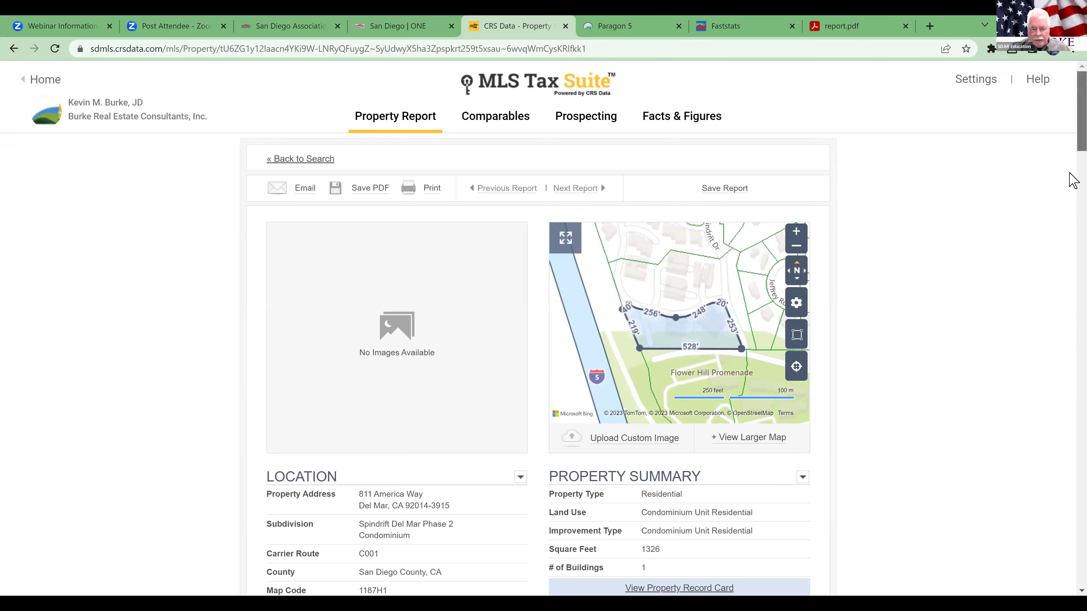
pyautogui.scroll(-10, 1070, 180)
pyautogui.scroll(10, 1070, 172)
pyautogui.scroll(3, 1071, 92)
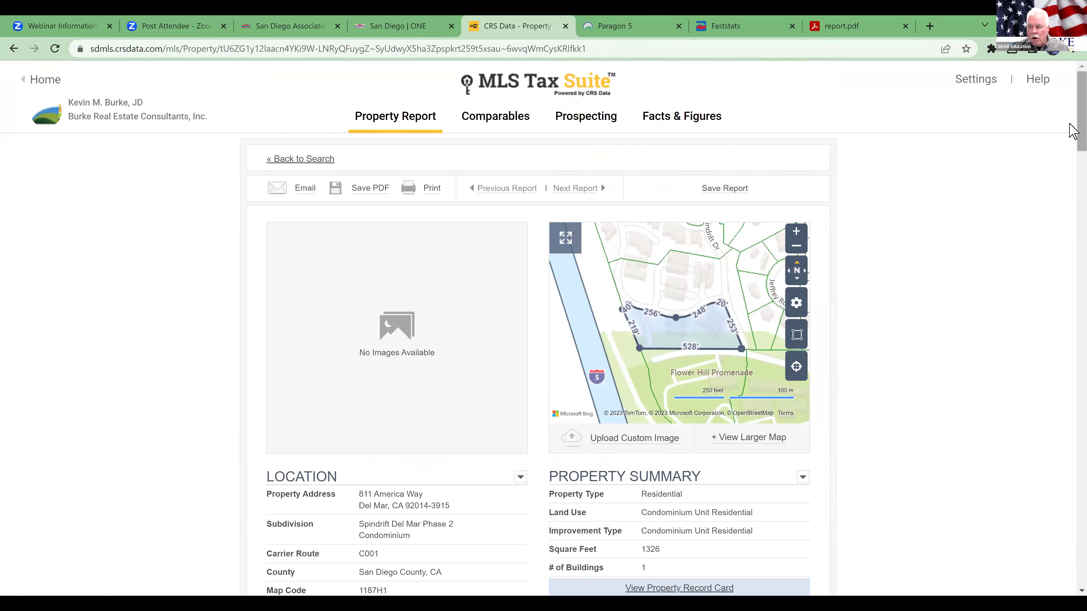
pyautogui.scroll(-4, 1071, 129)
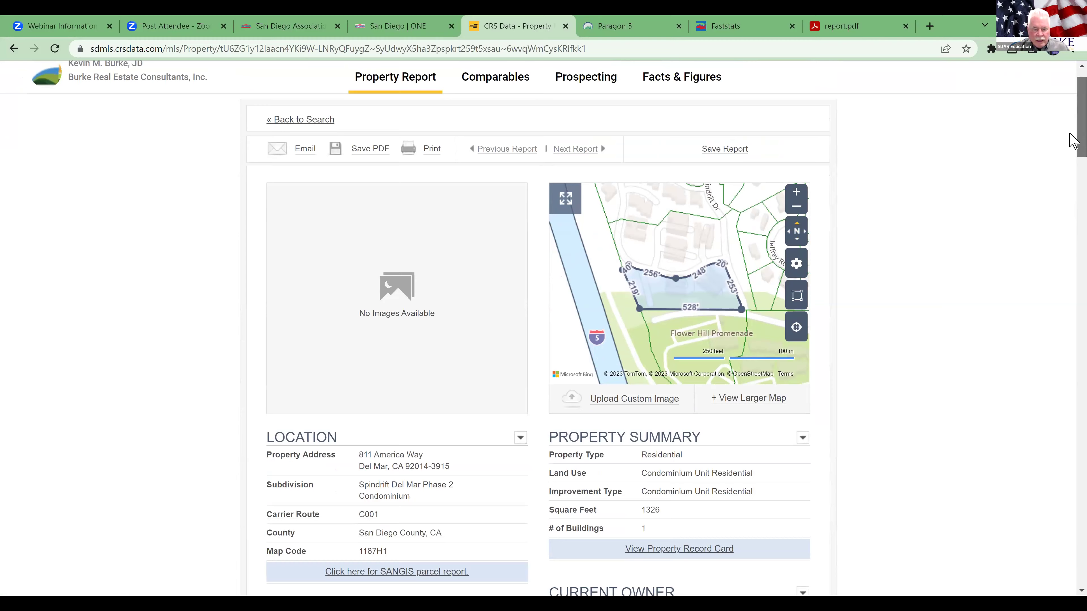
pyautogui.scroll(-4, 1071, 169)
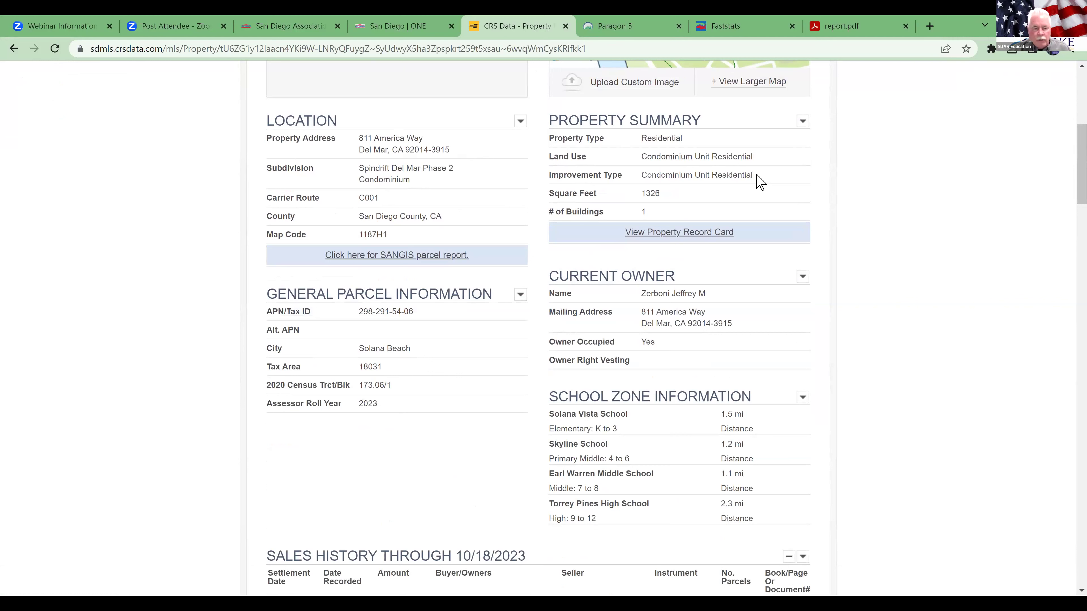
# Open the SANGIS parcel report for map code 1187H1 in a new tab, returning to the CRS report.
pyautogui.doubleClick(375, 234)
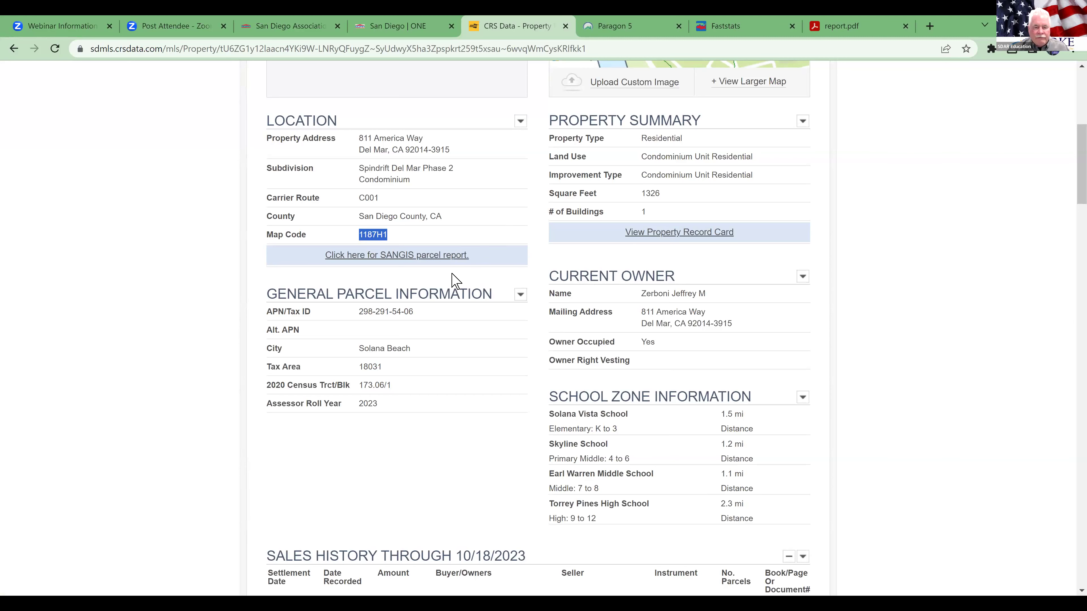
pyautogui.click(411, 257)
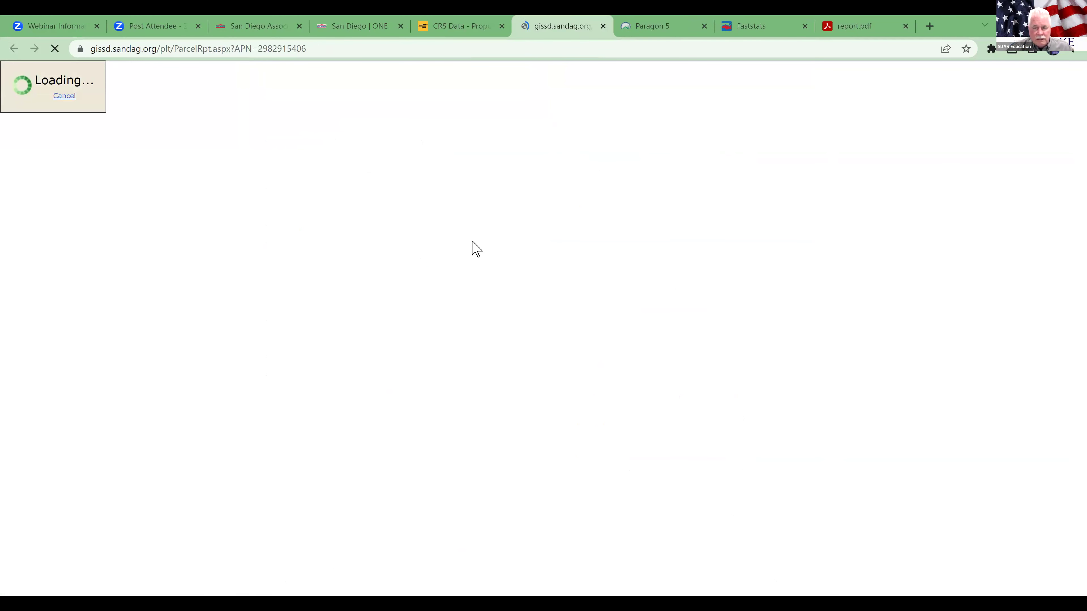
pyautogui.click(461, 27)
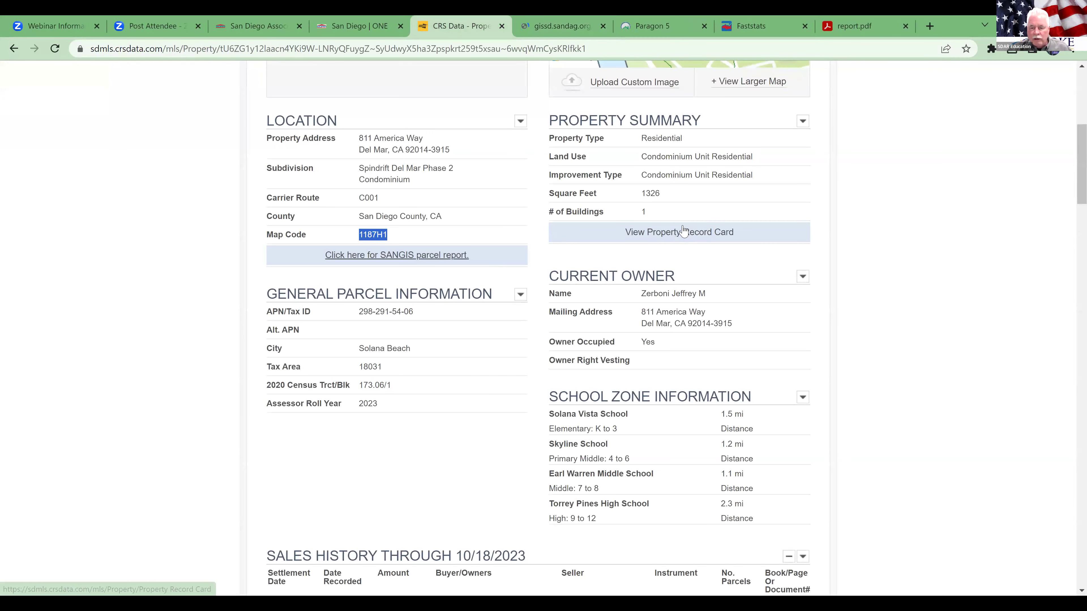
pyautogui.click(681, 235)
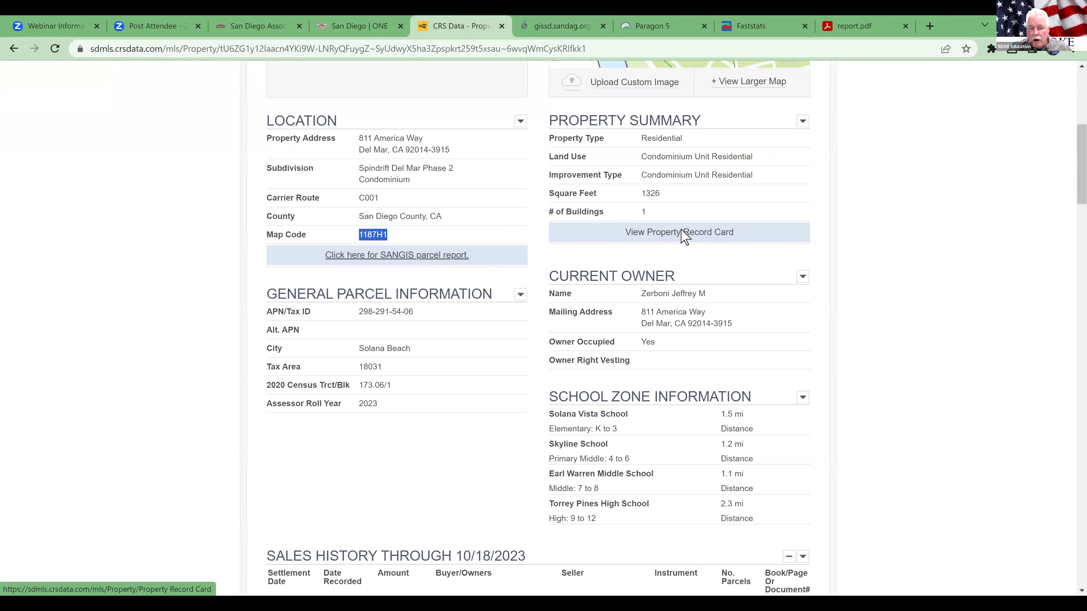
pyautogui.click(443, 26)
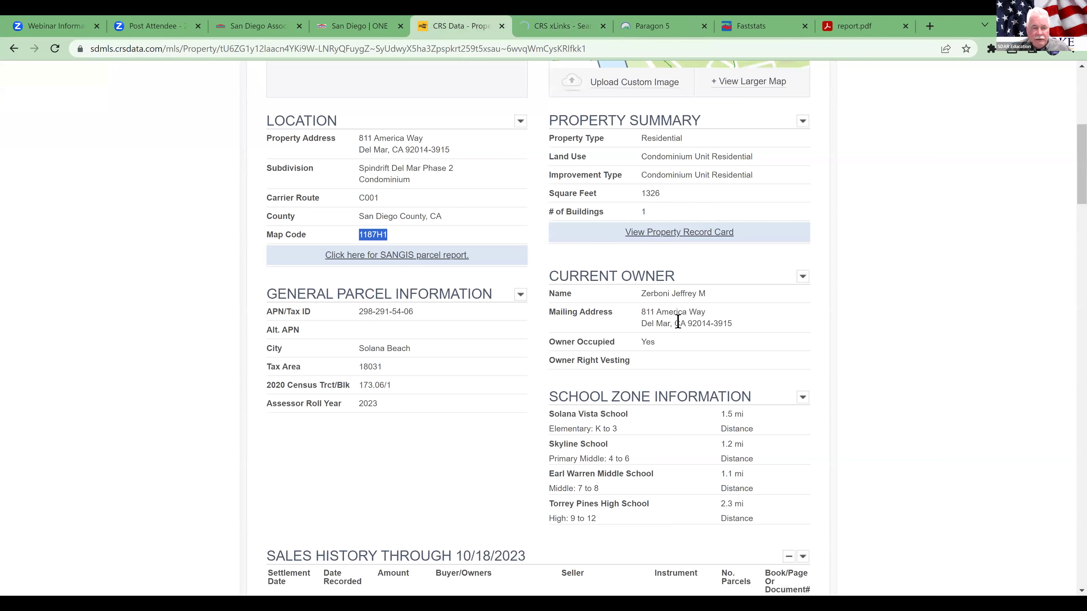
pyautogui.click(564, 26)
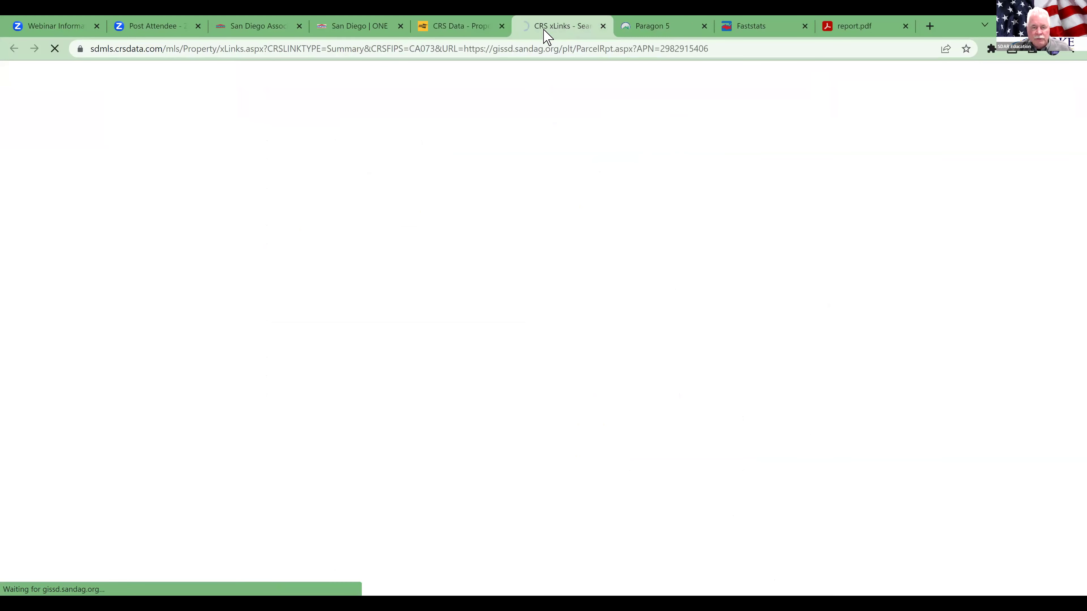
pyautogui.click(654, 30)
pyautogui.click(445, 31)
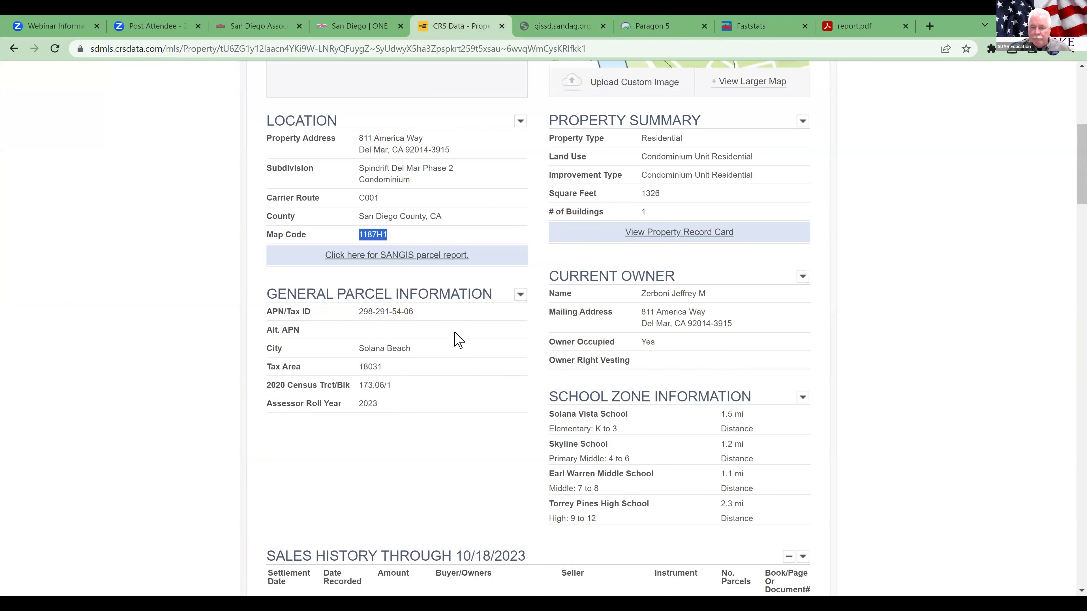
# Check on the loading SANGIS parcel report tab and come back to the CRS report.
pyautogui.scroll(-1, 457, 340)
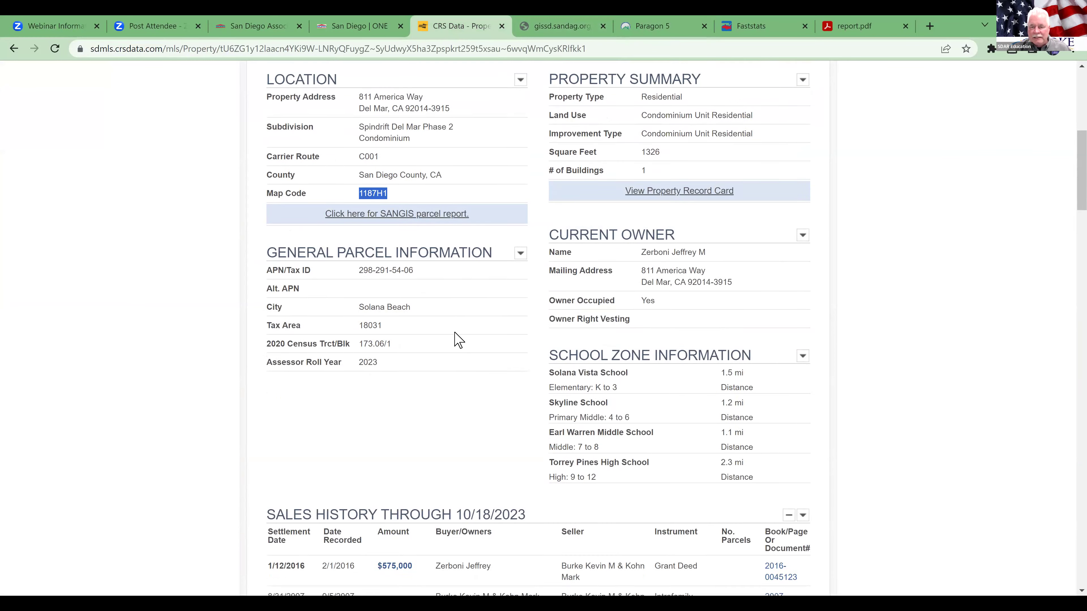
pyautogui.scroll(-1, 457, 340)
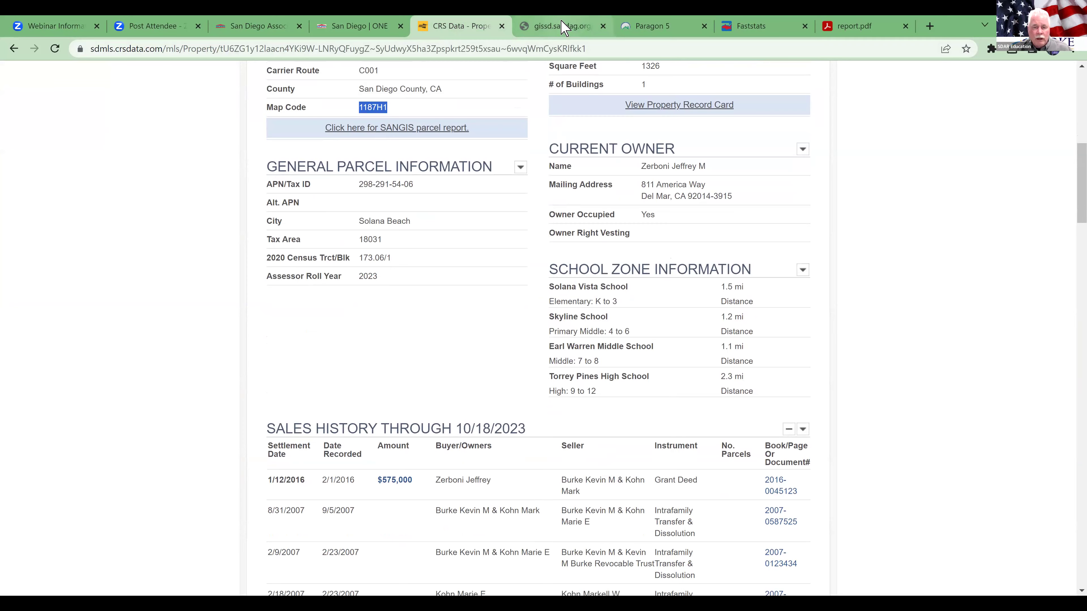
pyautogui.click(564, 30)
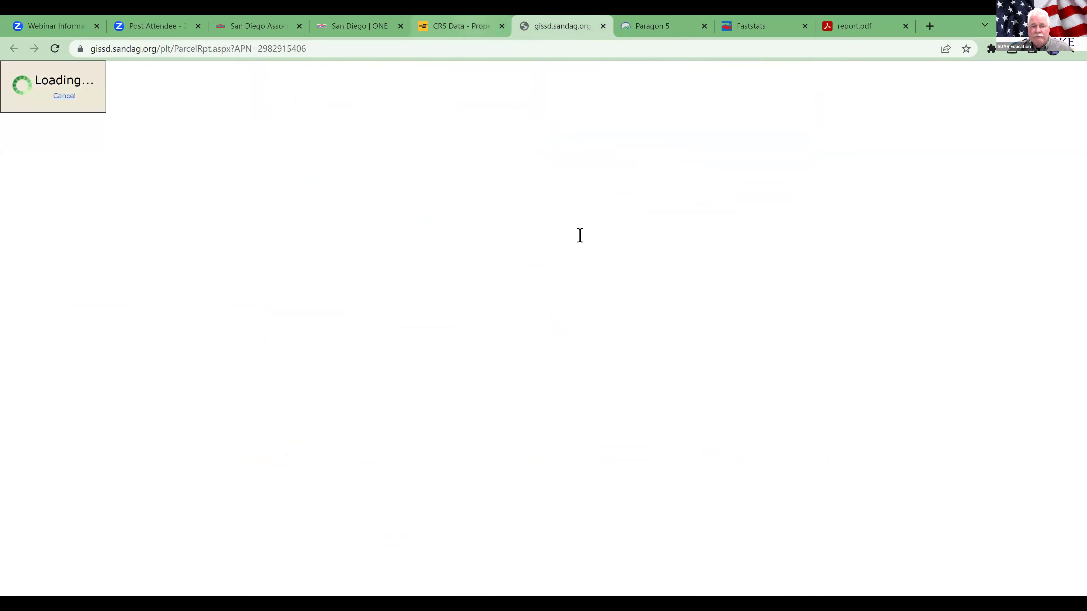
pyautogui.hotkey('ctrl', 'shift', 'Tab')
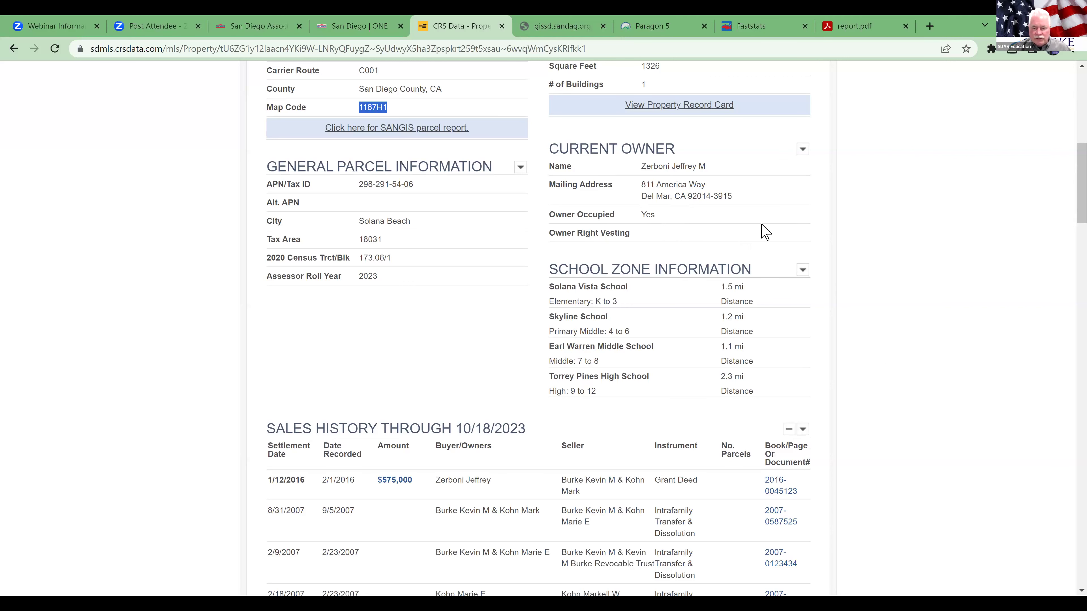
# Scroll past Tax Assessment and the yearly Taxes table until Mortgage History is fully visible.
pyautogui.scroll(-1, 765, 232)
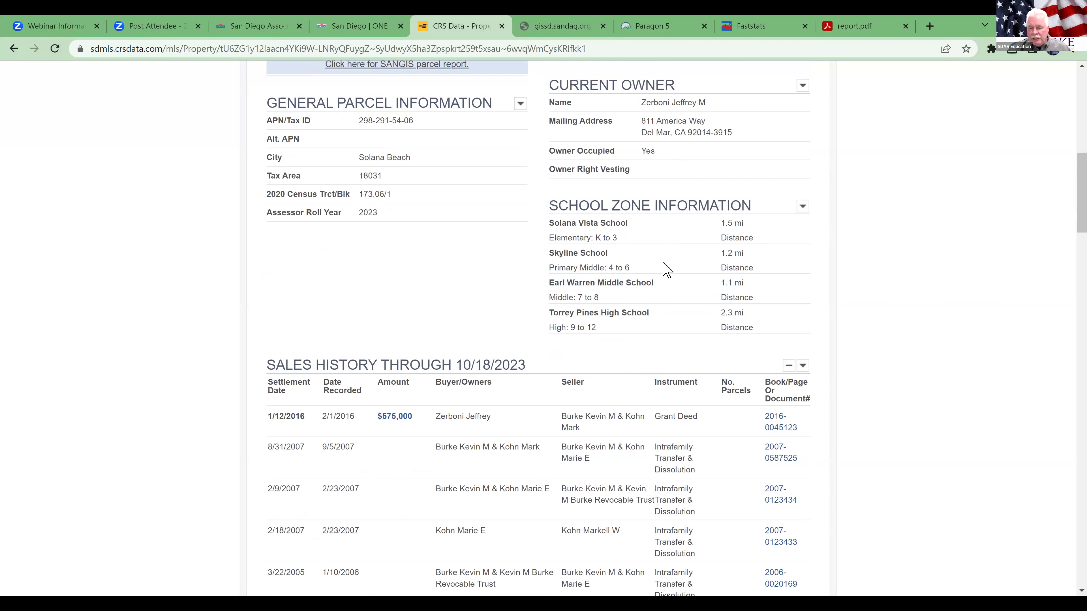
pyautogui.scroll(-1, 665, 276)
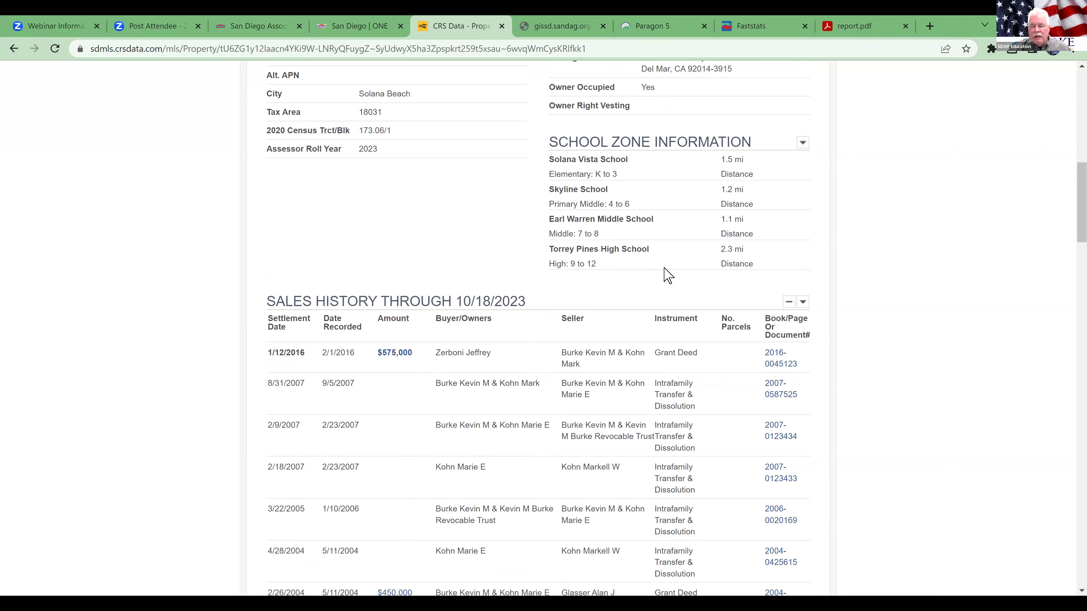
pyautogui.scroll(-4, 667, 274)
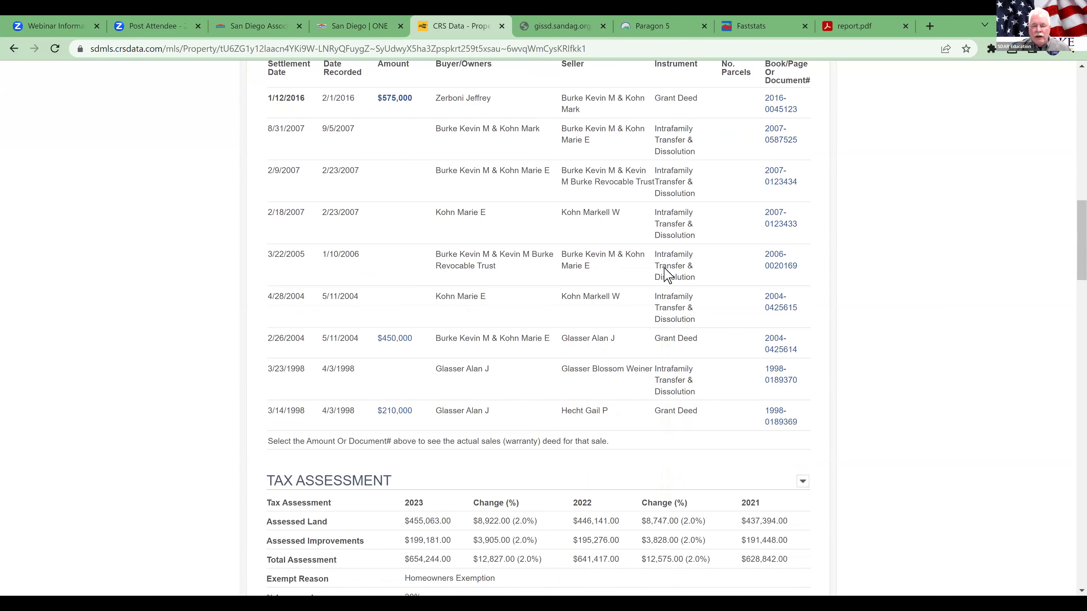
pyautogui.scroll(2, 663, 268)
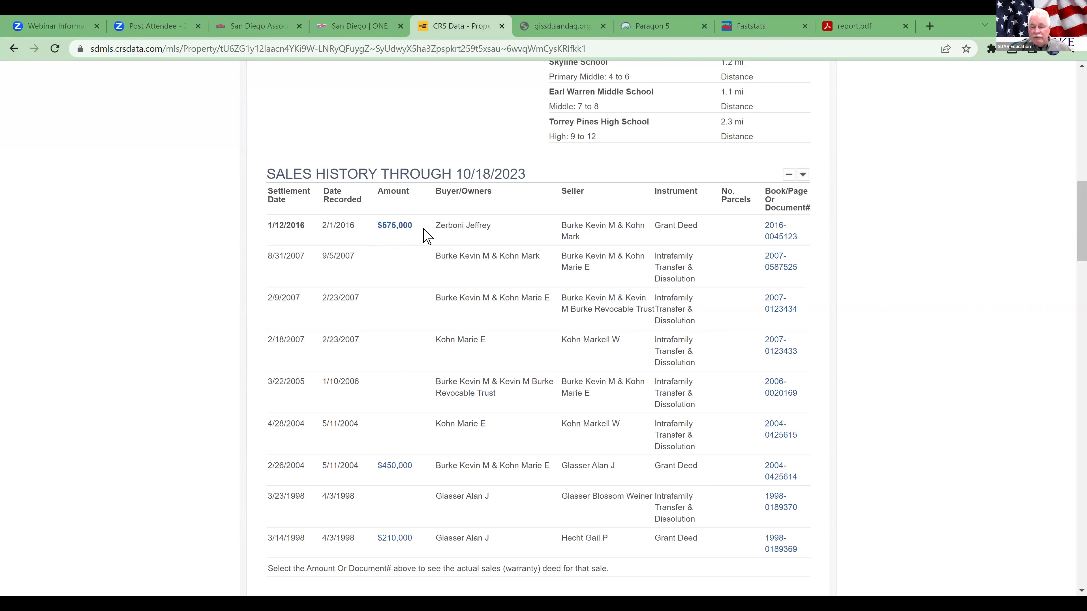
pyautogui.scroll(-7, 427, 237)
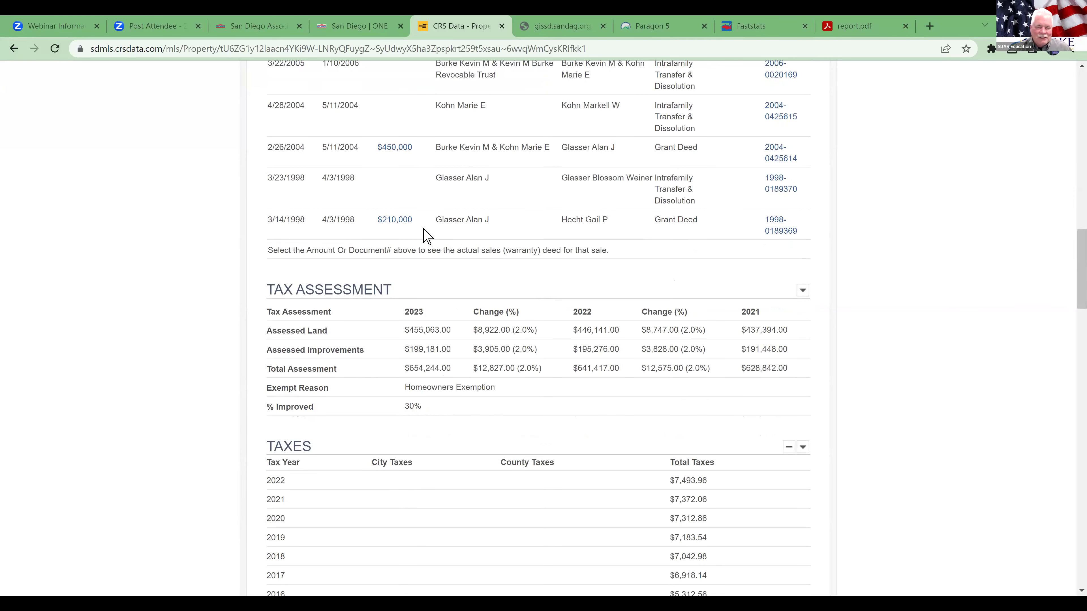
pyautogui.scroll(-3, 427, 237)
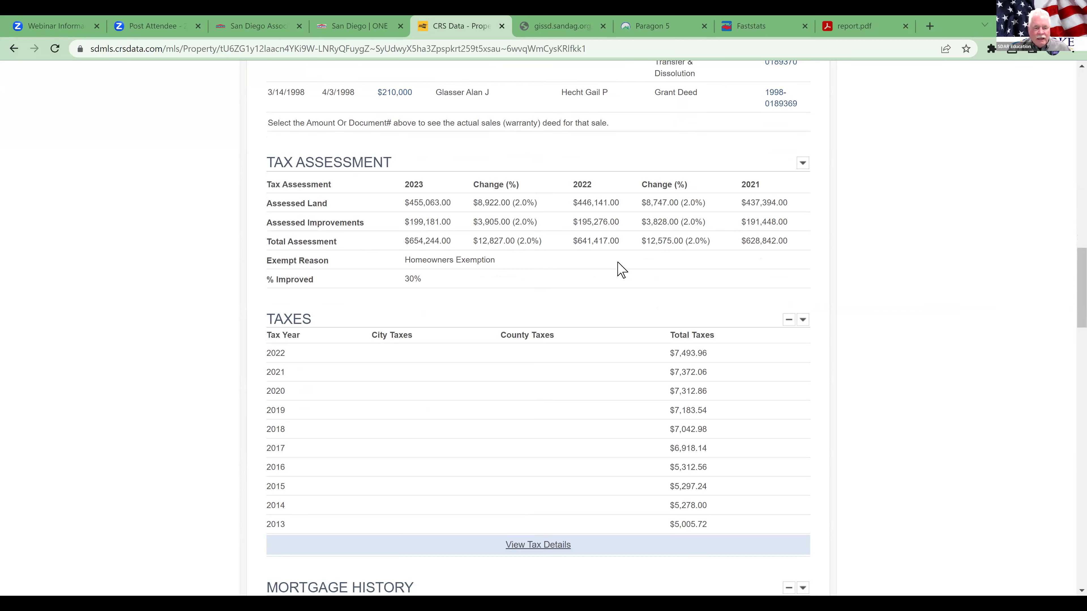
pyautogui.scroll(-3, 621, 269)
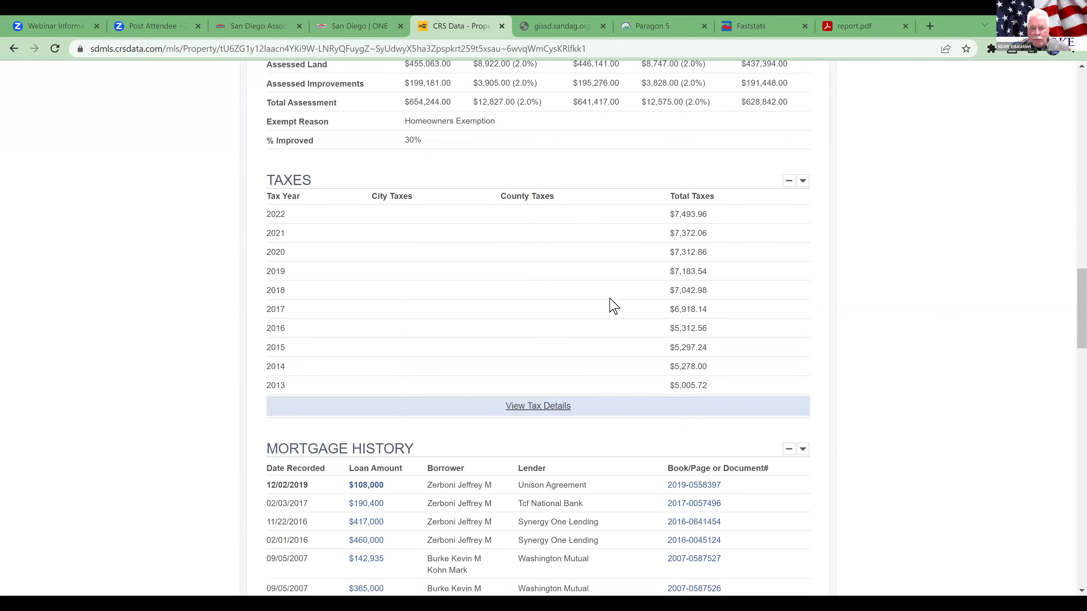
pyautogui.scroll(-5, 613, 306)
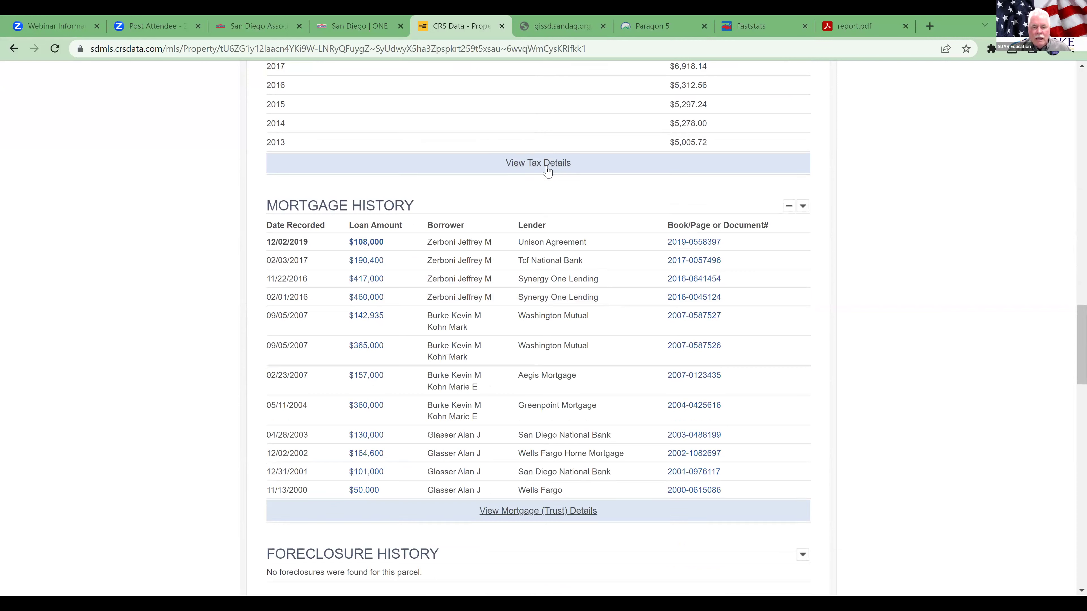
pyautogui.click(536, 165)
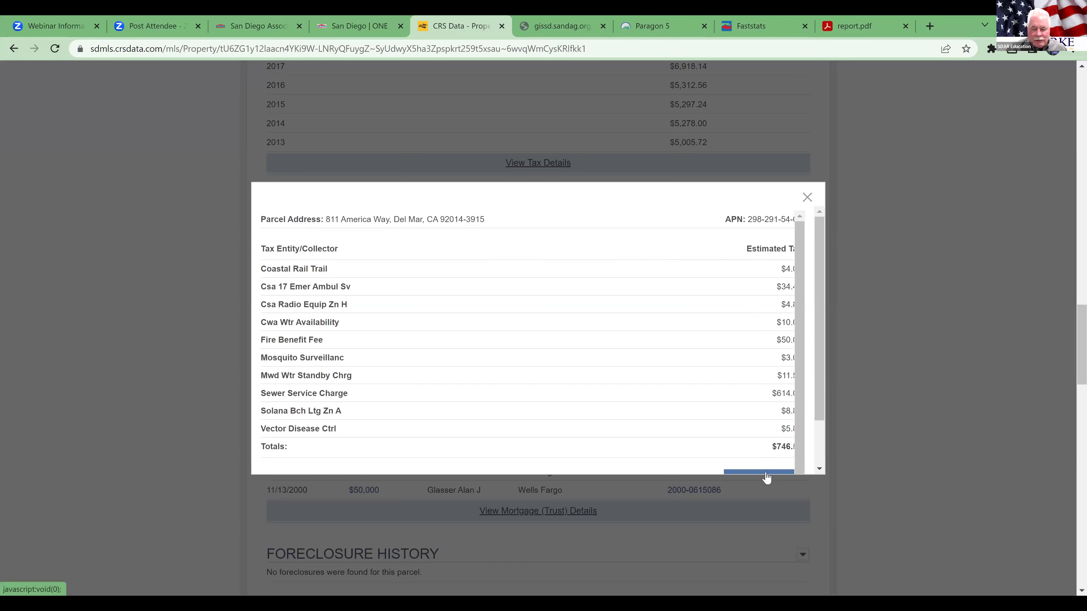
pyautogui.scroll(-2, 605, 383)
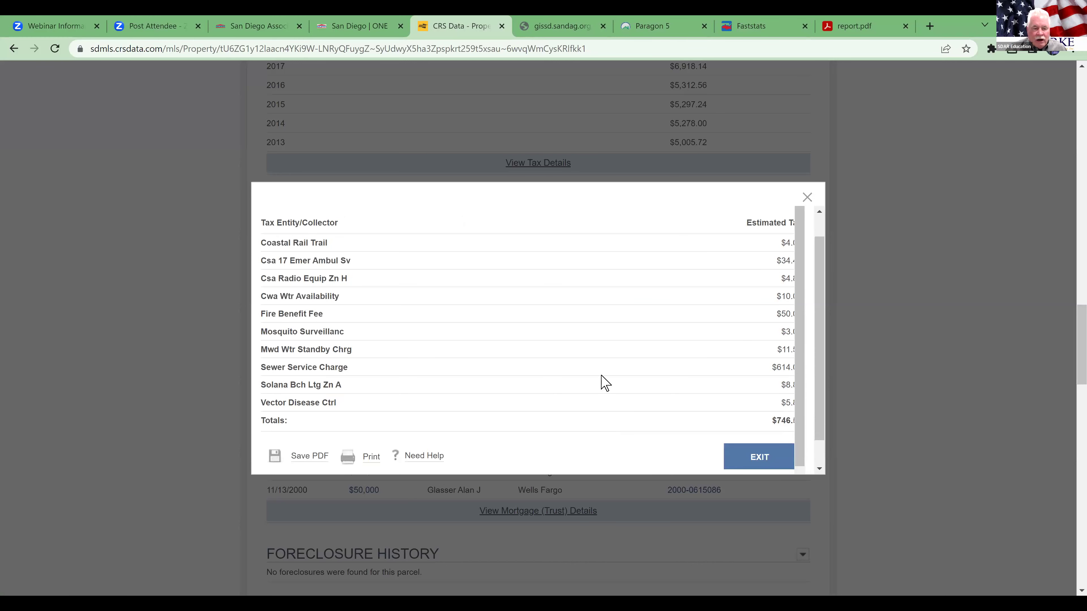
pyautogui.scroll(2, 604, 382)
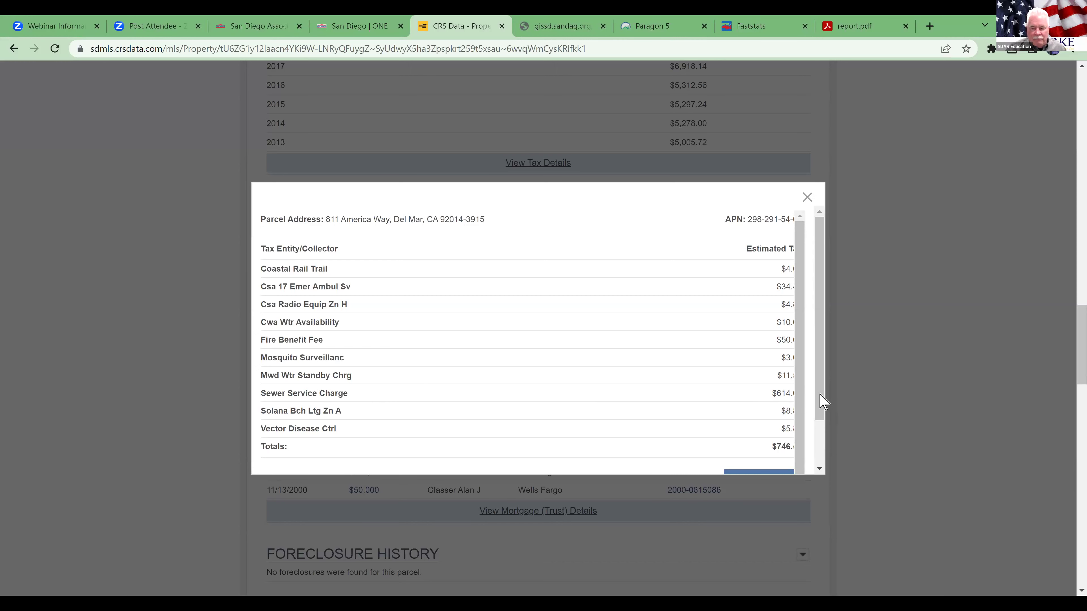
pyautogui.scroll(-1, 826, 446)
pyautogui.scroll(-1, 828, 449)
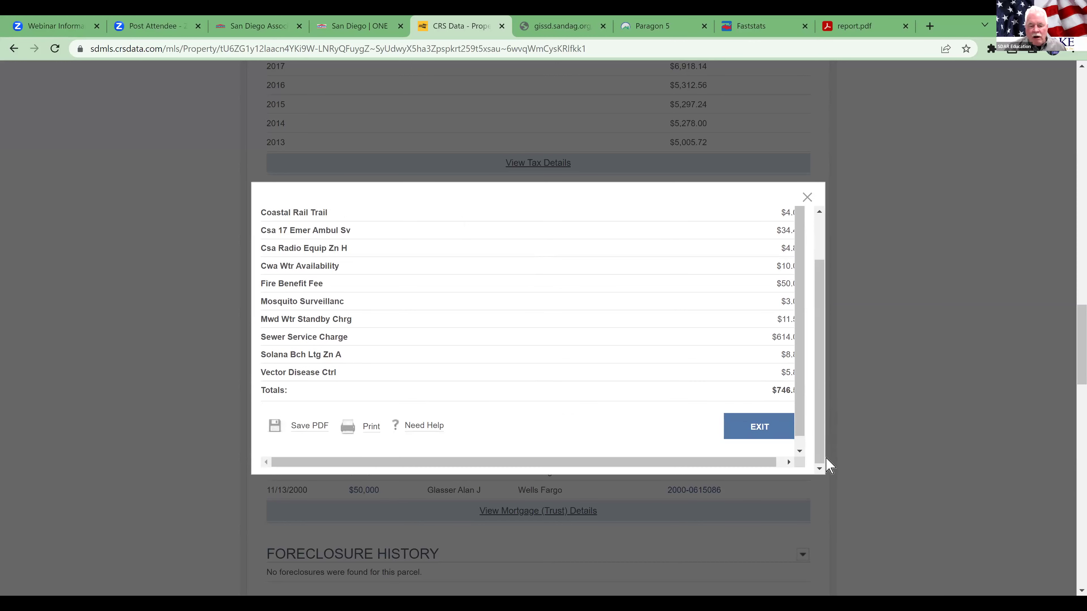
pyautogui.moveTo(747, 461); pyautogui.dragTo(749, 460)
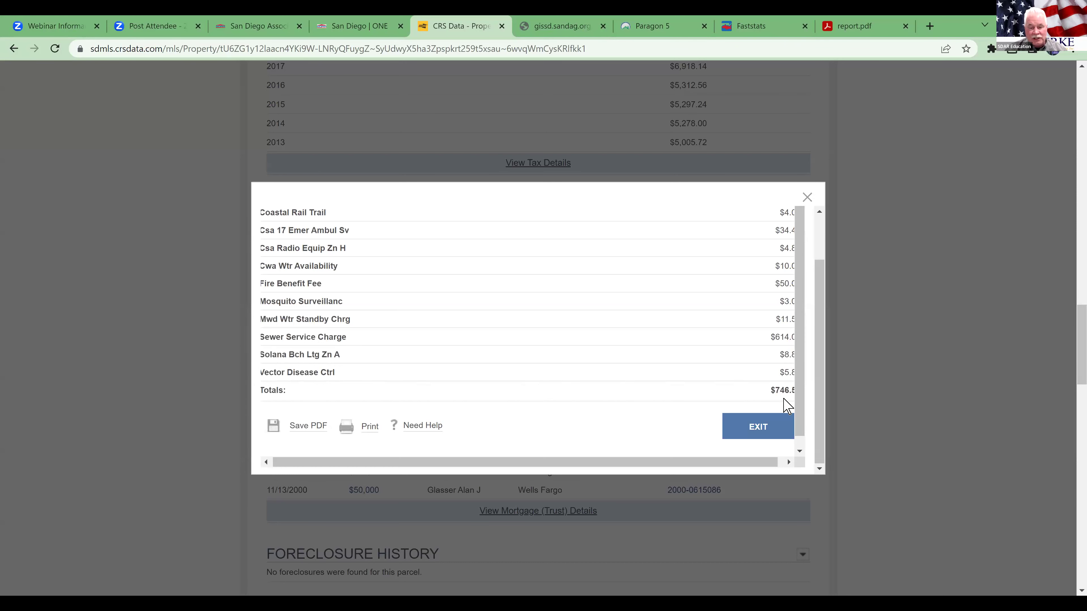
pyautogui.moveTo(761, 461); pyautogui.dragTo(701, 466)
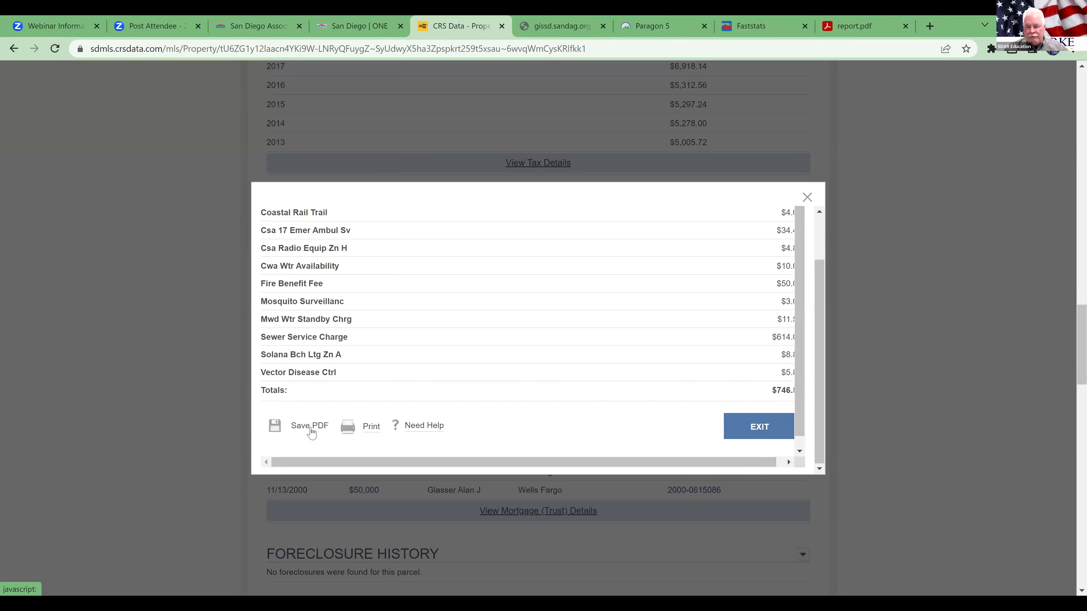
pyautogui.click(752, 437)
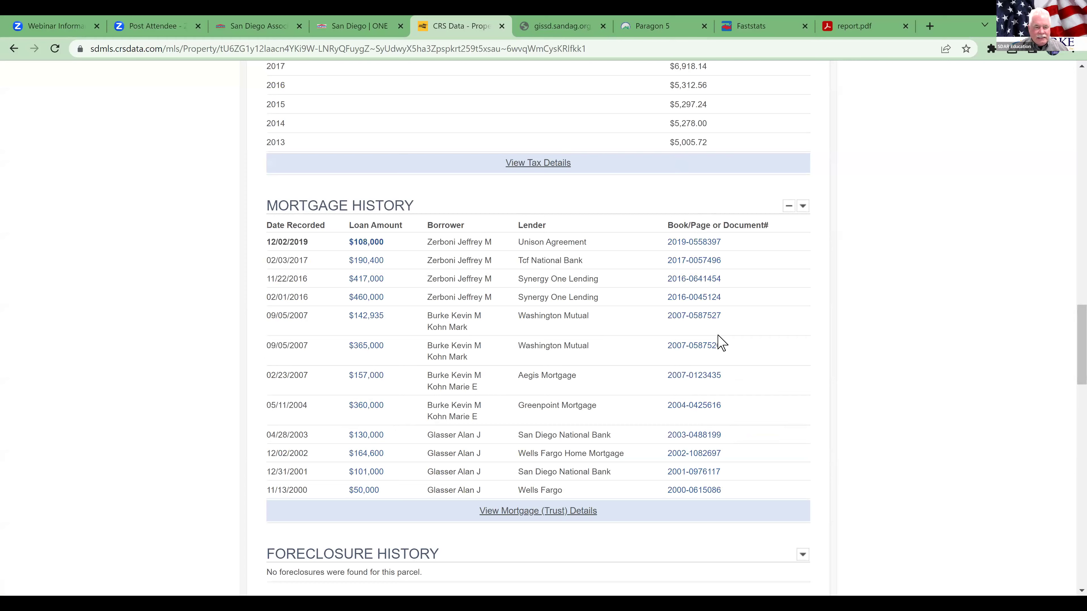
# Scroll to Building #1: a 1985 condominium with 2 bedrooms and 1,326 sq ft.
pyautogui.scroll(-4, 721, 342)
pyautogui.scroll(-6, 704, 348)
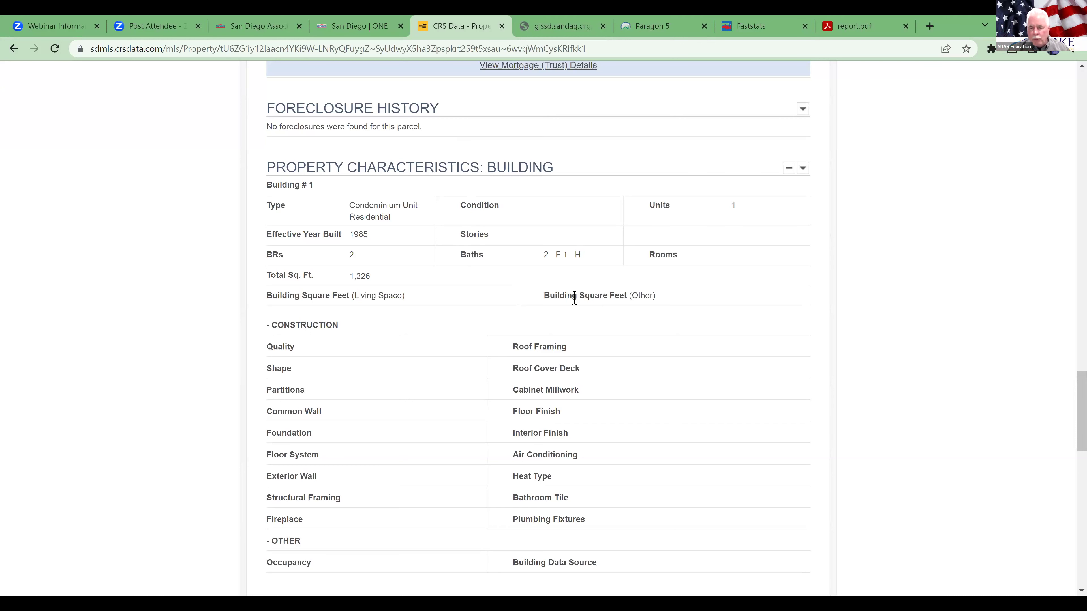
pyautogui.scroll(-10, 441, 387)
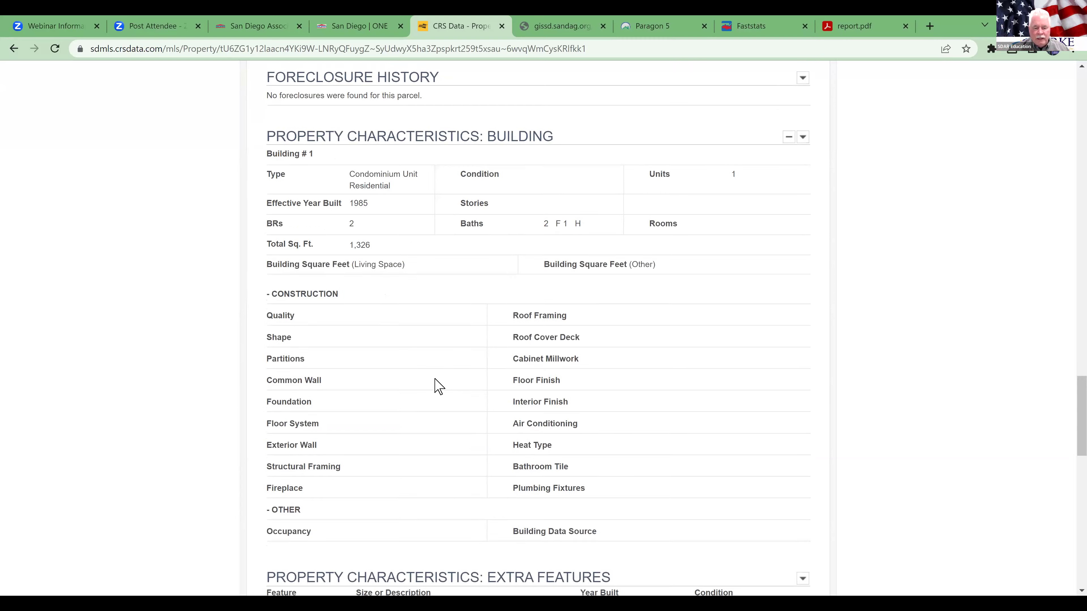
# Scroll through Lot, Utilities/Area and Legal Description to FEMA flood Zone X and the footer.
pyautogui.scroll(-1, 428, 368)
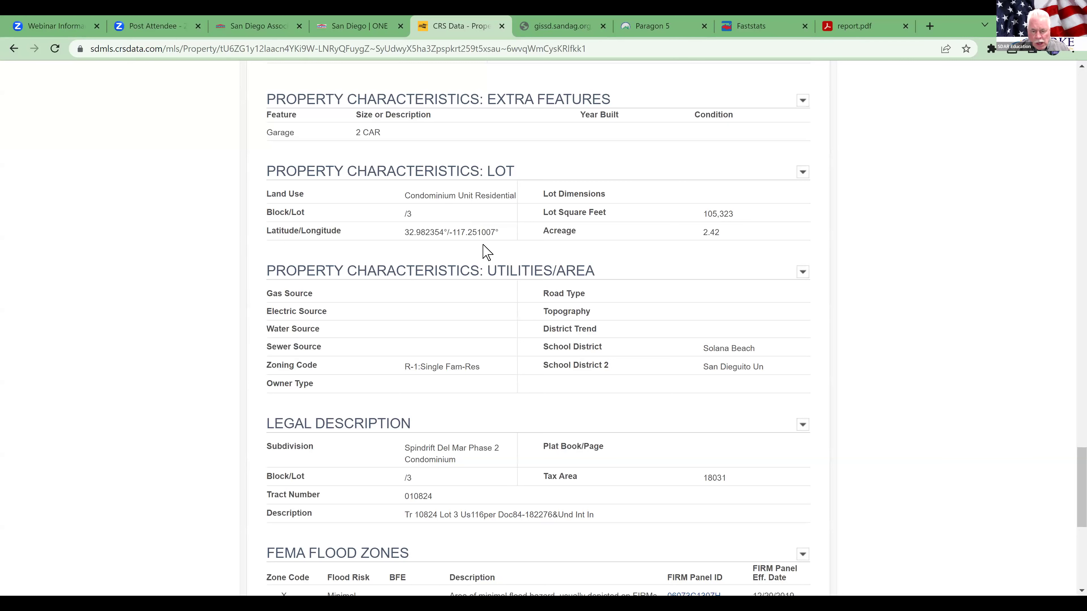
pyautogui.scroll(-1, 497, 312)
pyautogui.scroll(-3, 496, 313)
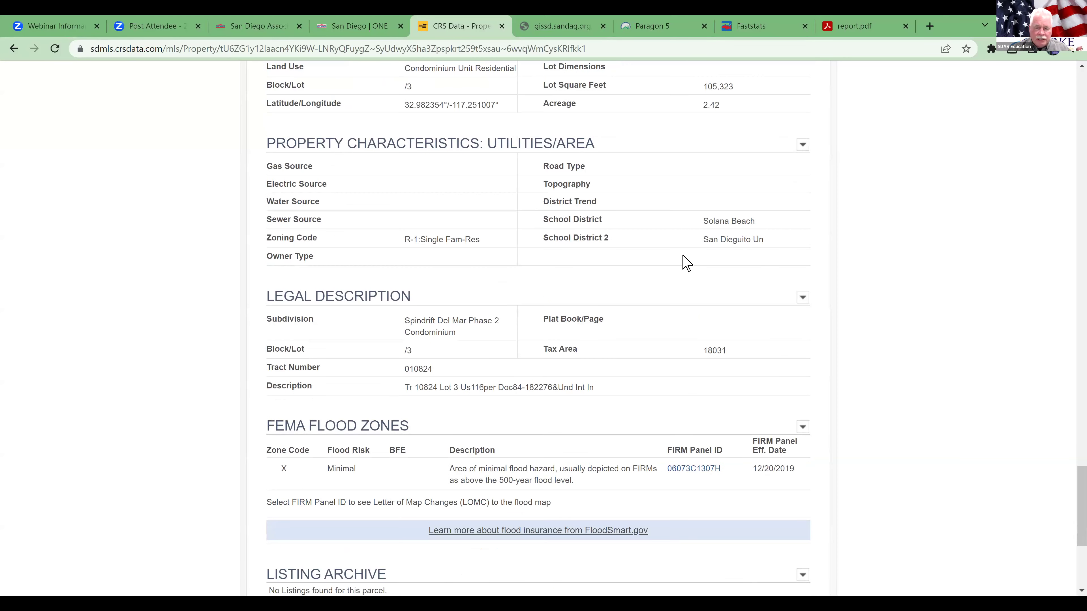
pyautogui.scroll(-4, 624, 308)
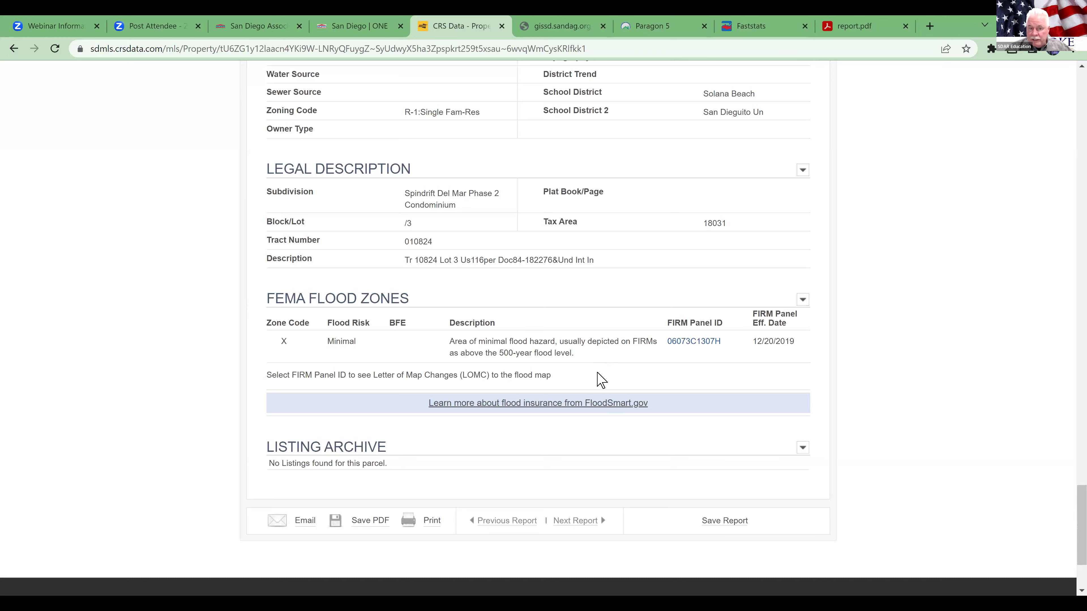
pyautogui.scroll(-3, 598, 374)
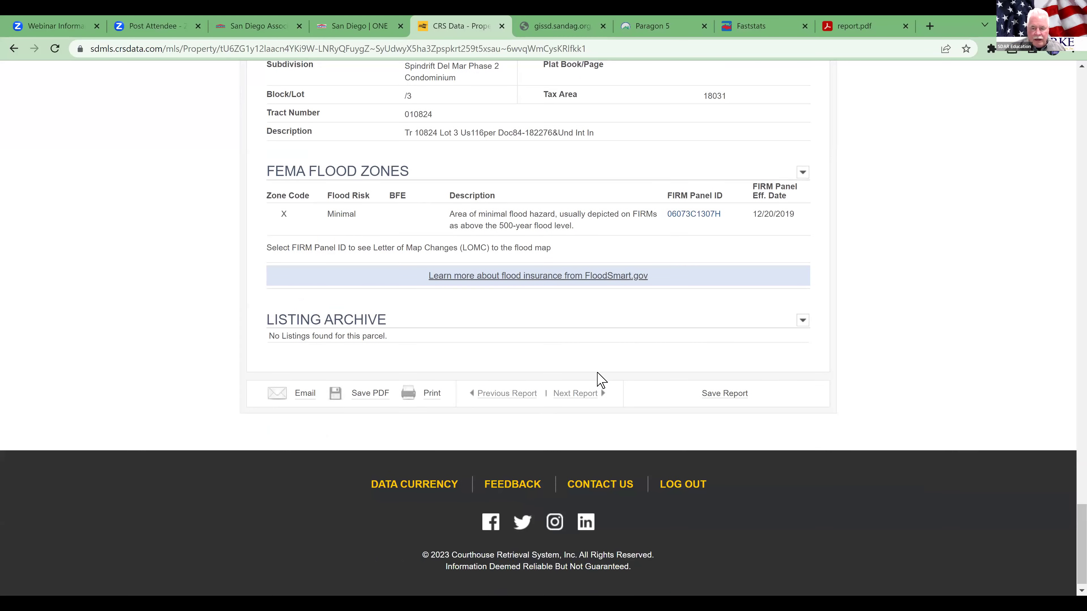
# Open the FloodSmart.gov flood insurance site in a new tab, then return to the CRS Data report.
pyautogui.click(527, 276)
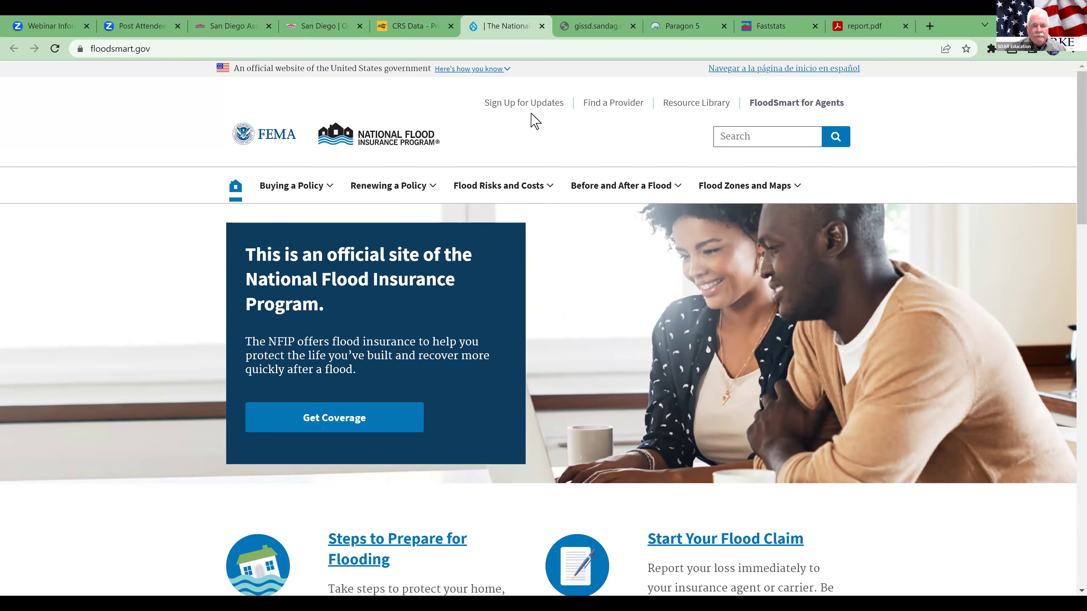
pyautogui.hotkey('ctrl', 'pageup')
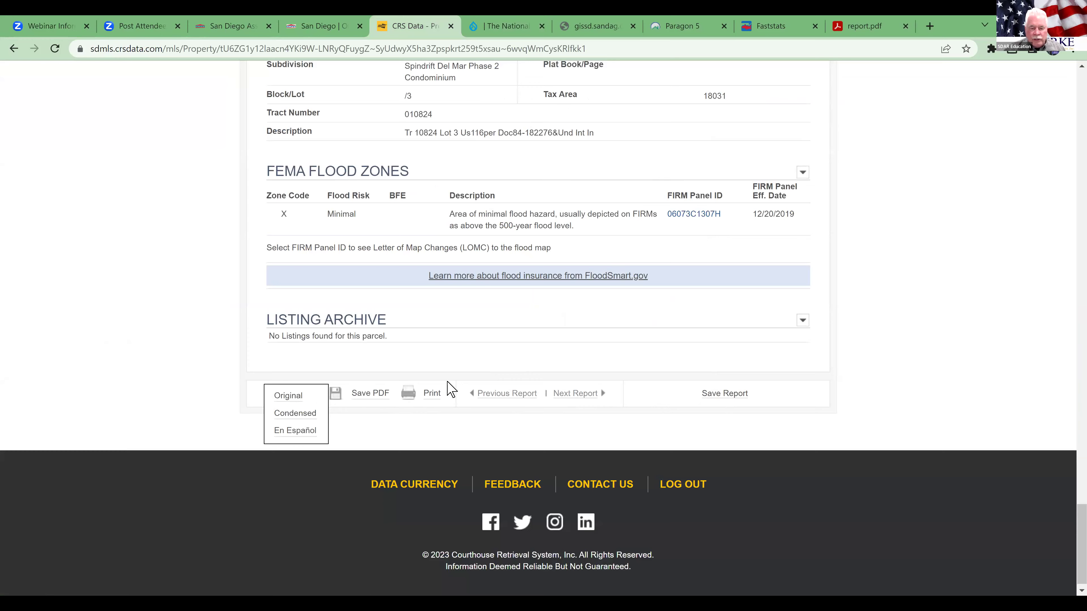
pyautogui.scroll(15, 571, 380)
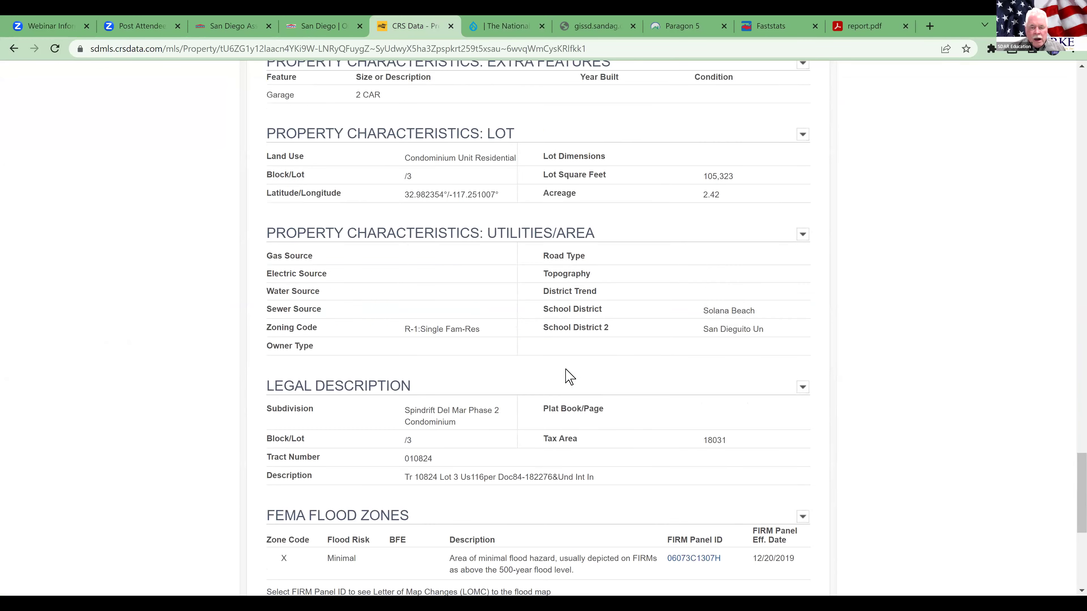
pyautogui.scroll(18, 569, 376)
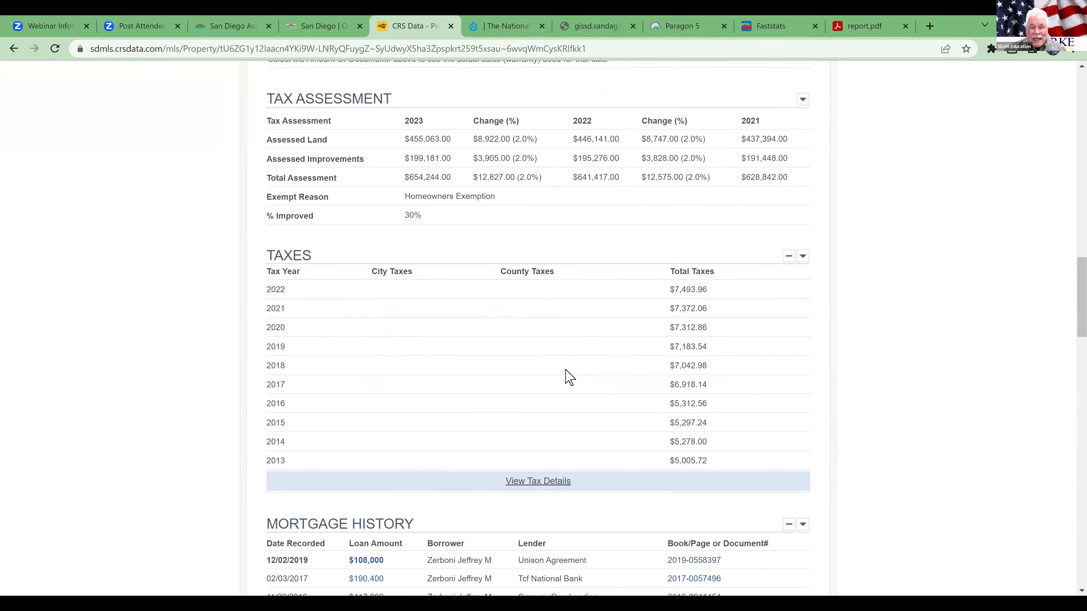
pyautogui.scroll(15, 569, 377)
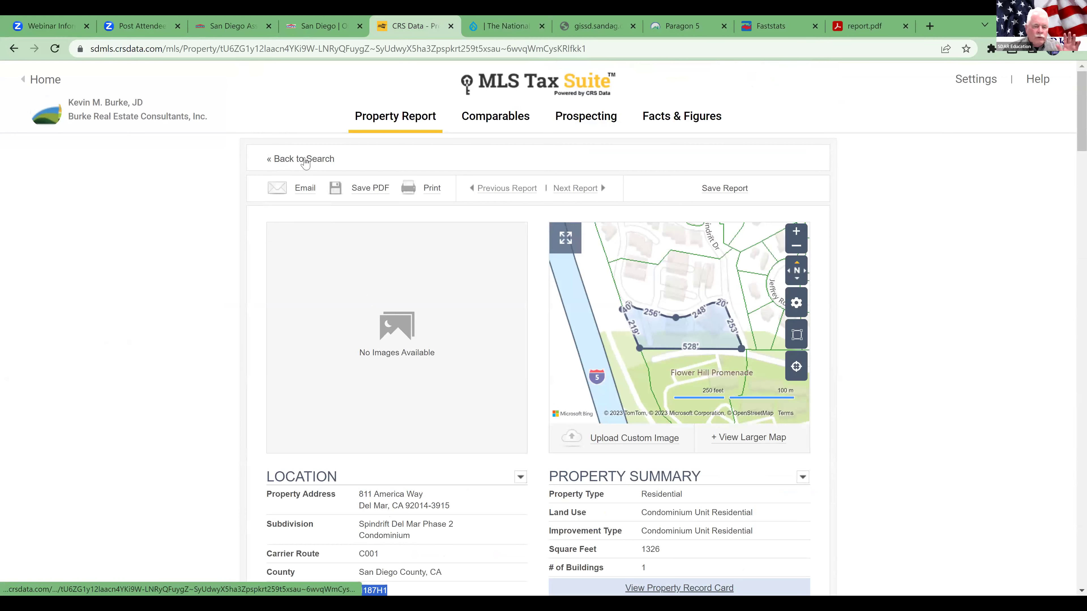
pyautogui.click(503, 122)
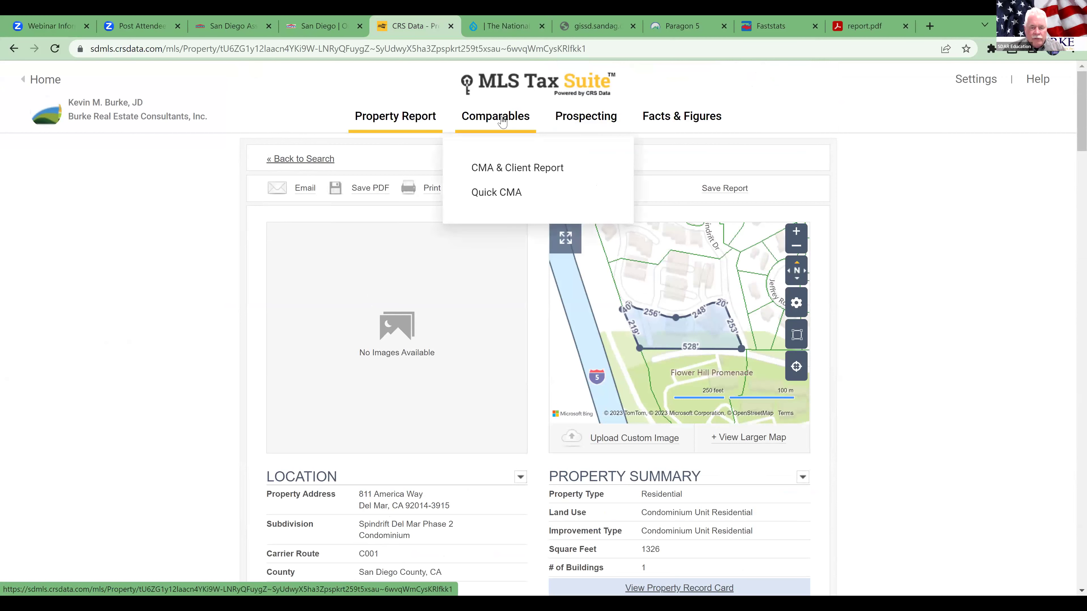
pyautogui.click(513, 169)
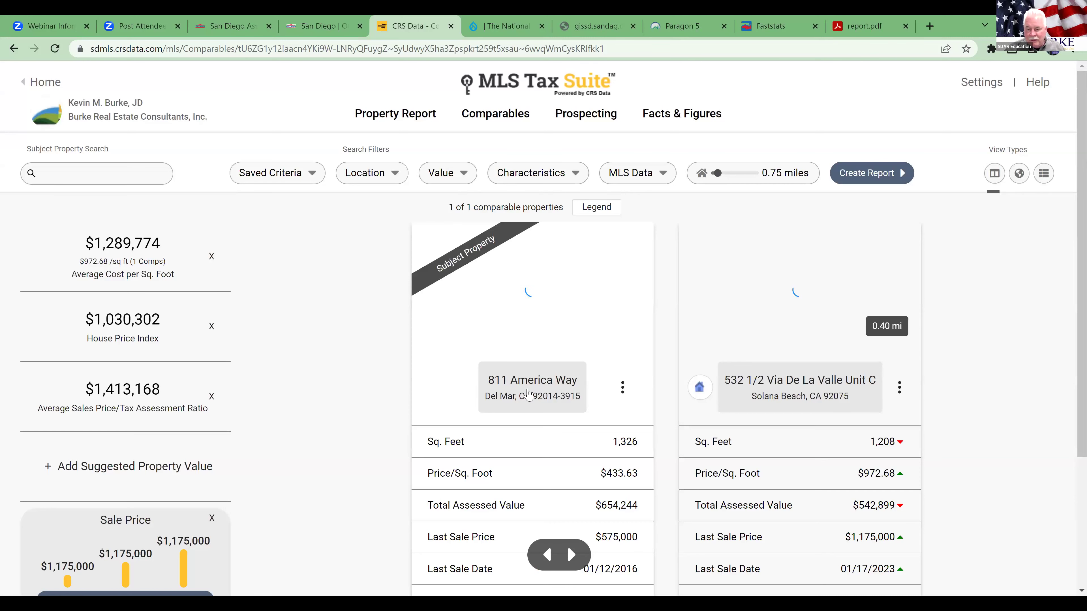
pyautogui.scroll(-4, 593, 488)
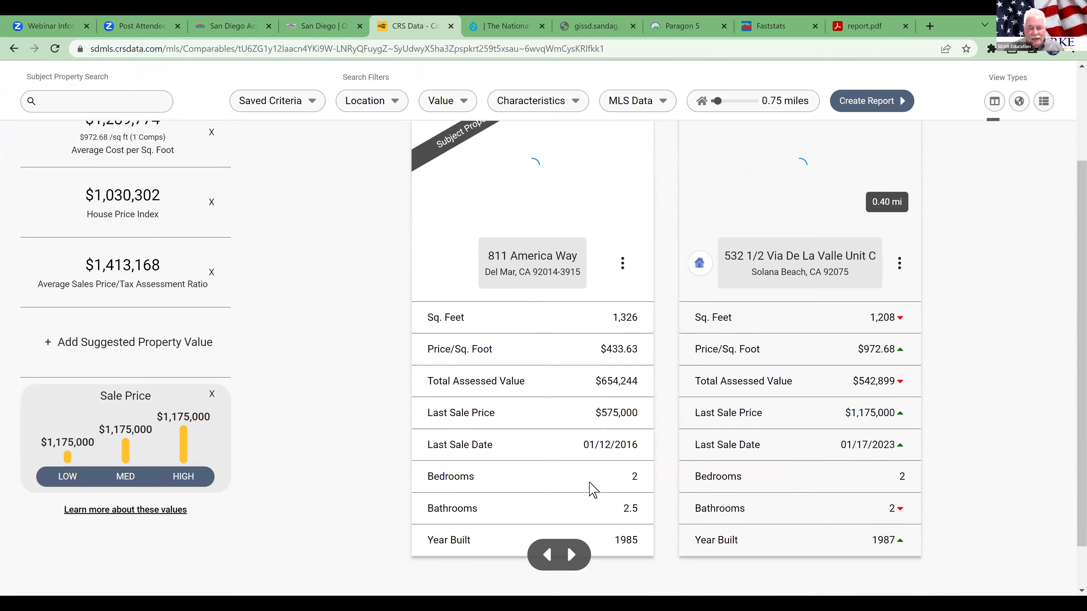
pyautogui.scroll(3, 591, 488)
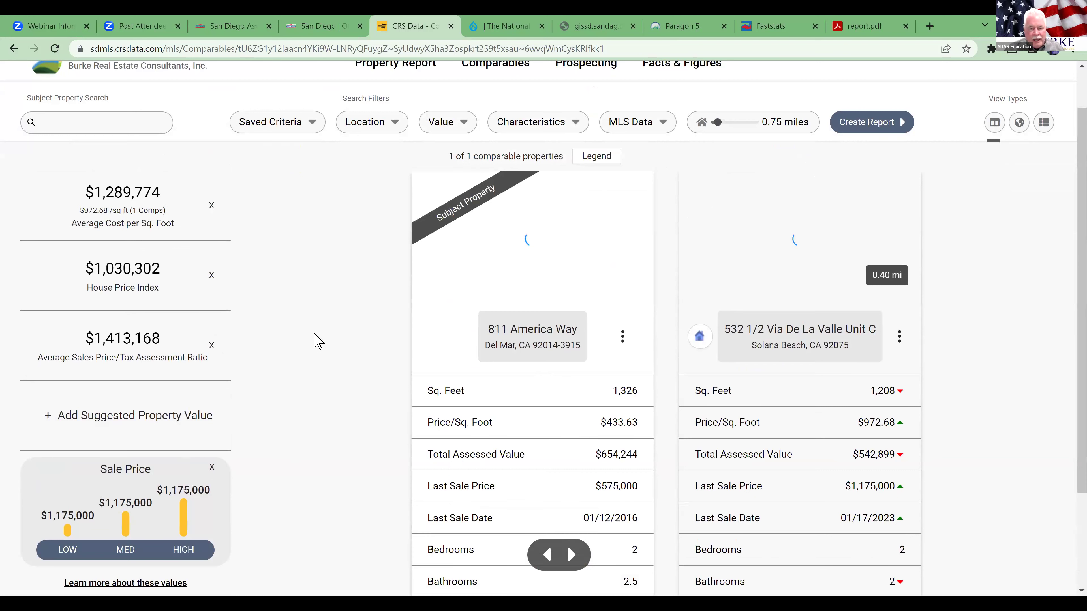
pyautogui.scroll(2, 317, 341)
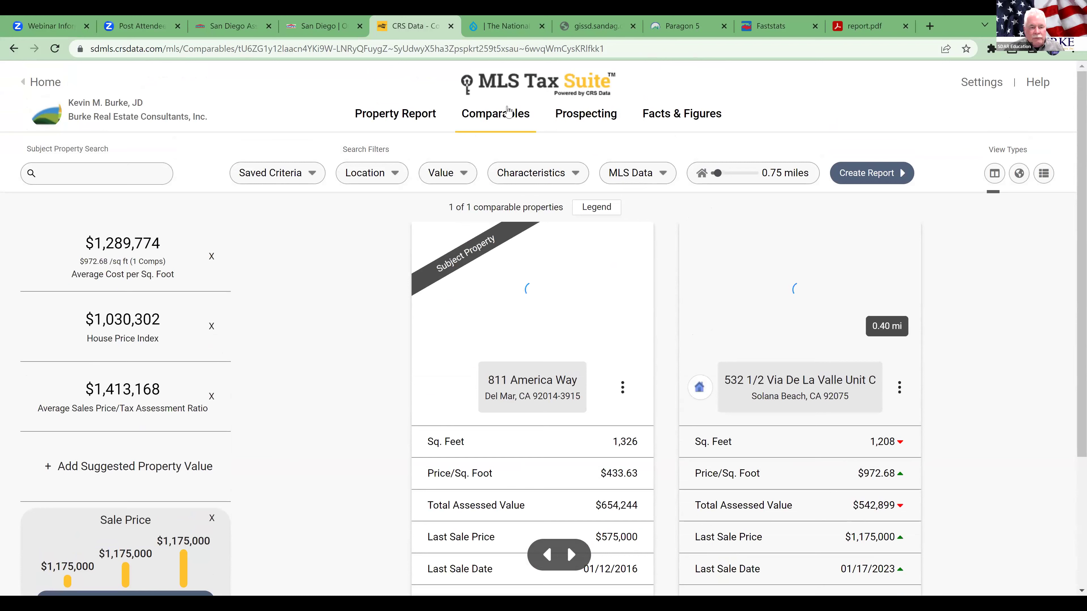
pyautogui.click(889, 180)
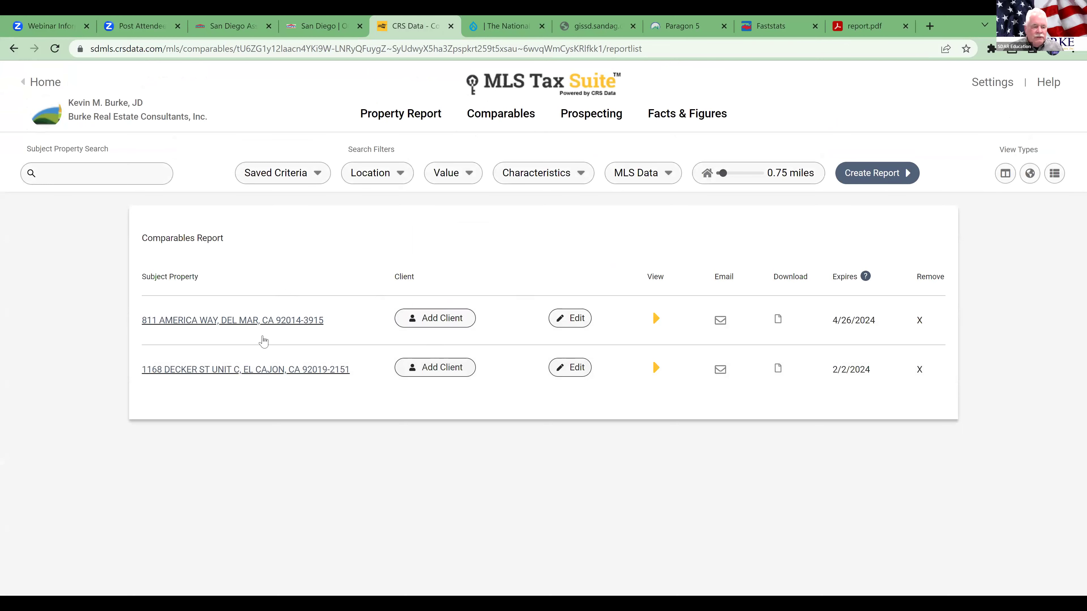
pyautogui.click(282, 321)
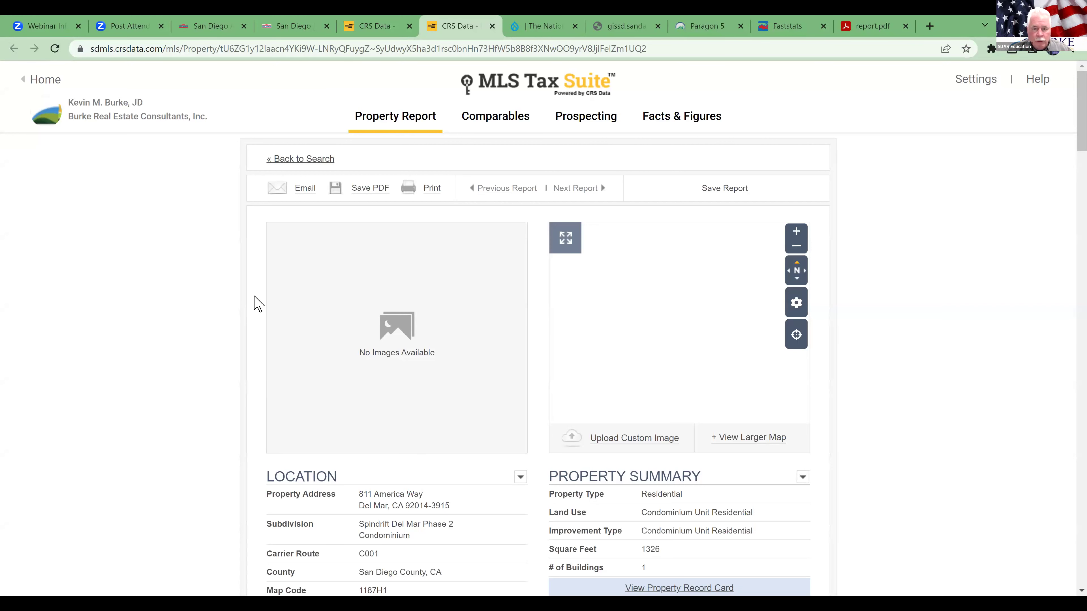
pyautogui.click(504, 130)
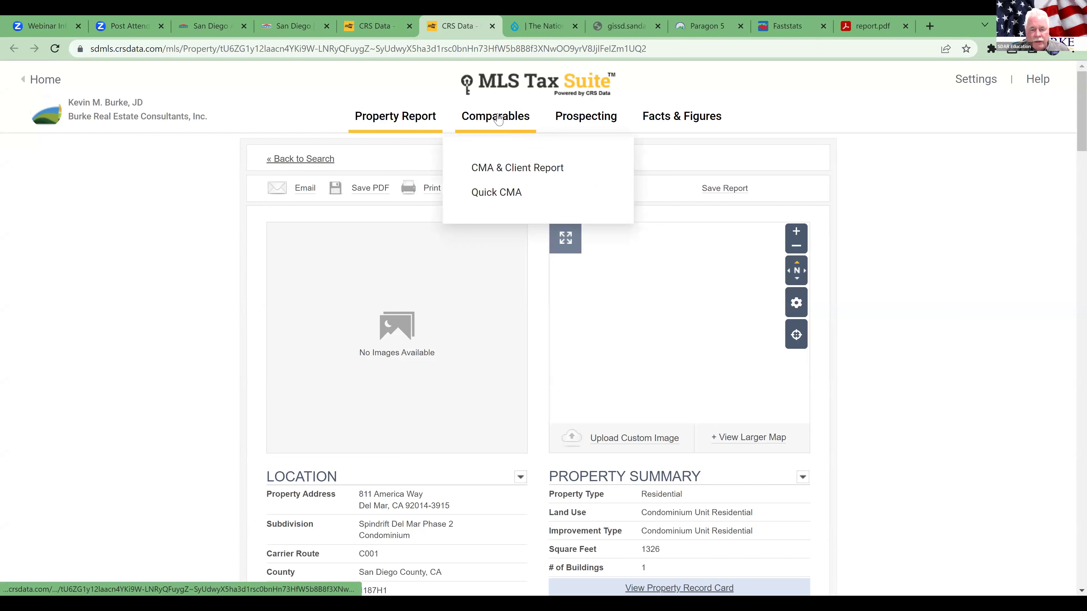
pyautogui.click(575, 122)
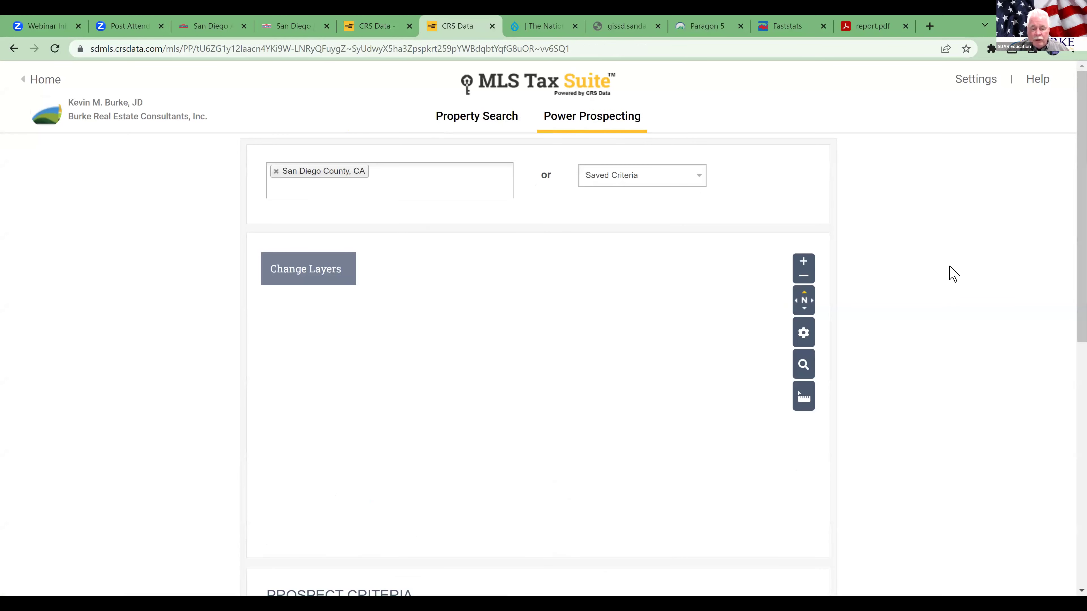
pyautogui.scroll(-10, 955, 274)
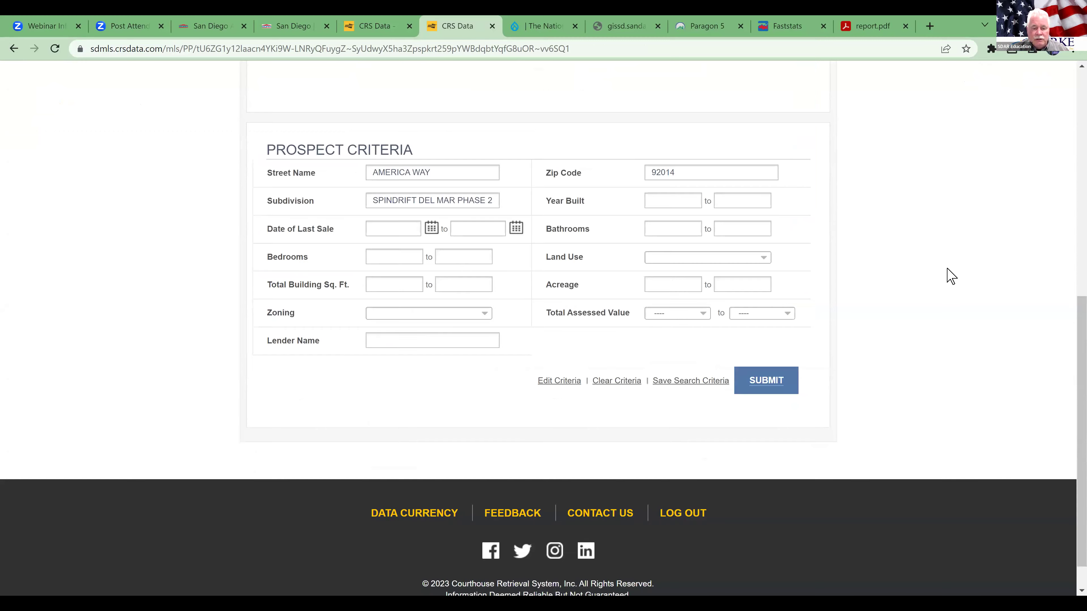
pyautogui.scroll(2, 500, 373)
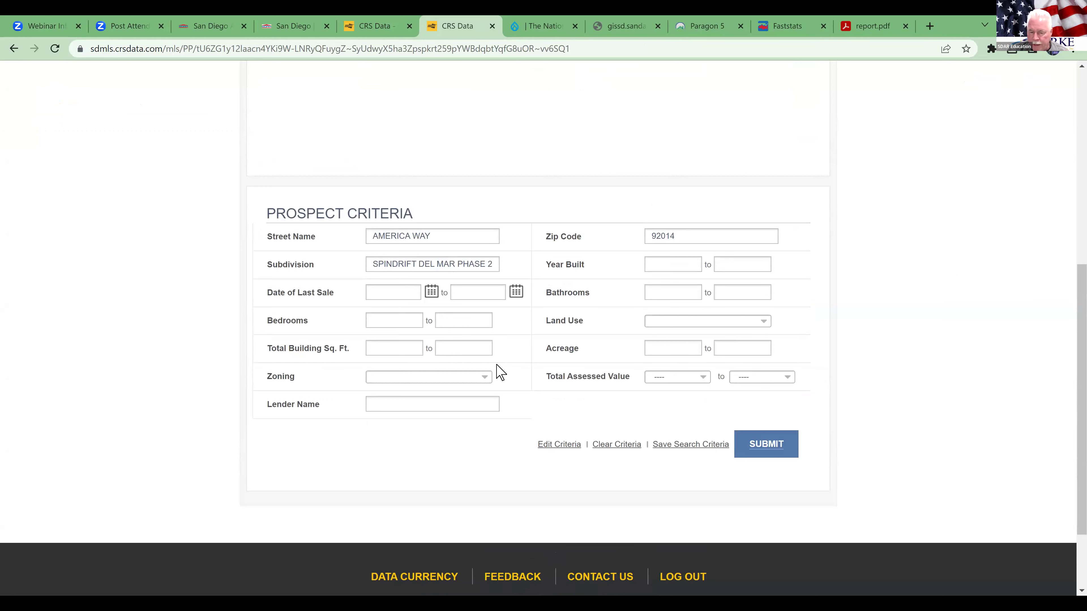
pyautogui.scroll(9, 491, 364)
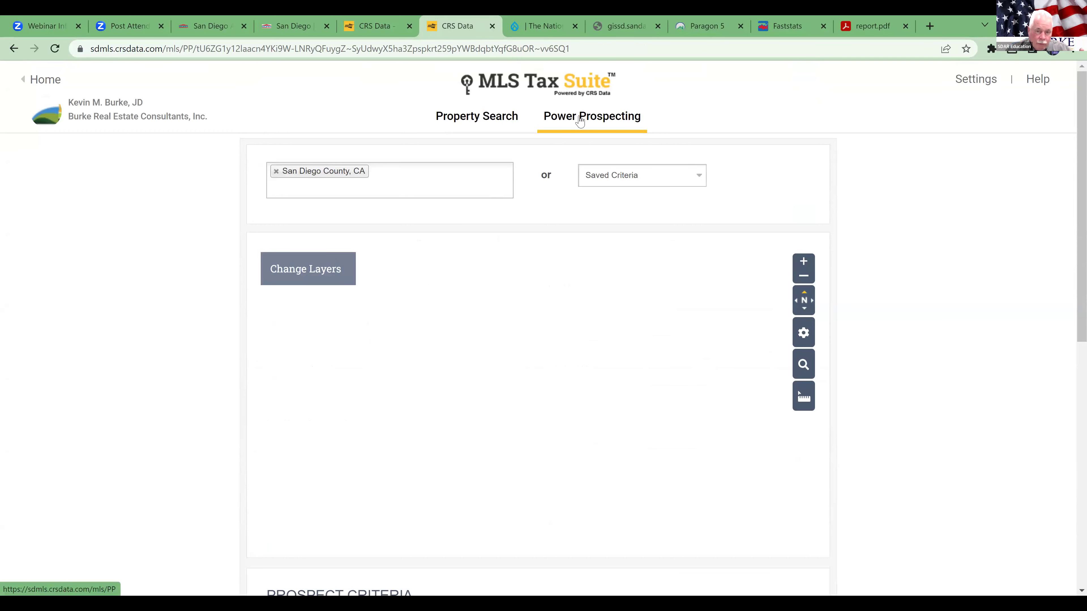
pyautogui.scroll(-3, 560, 310)
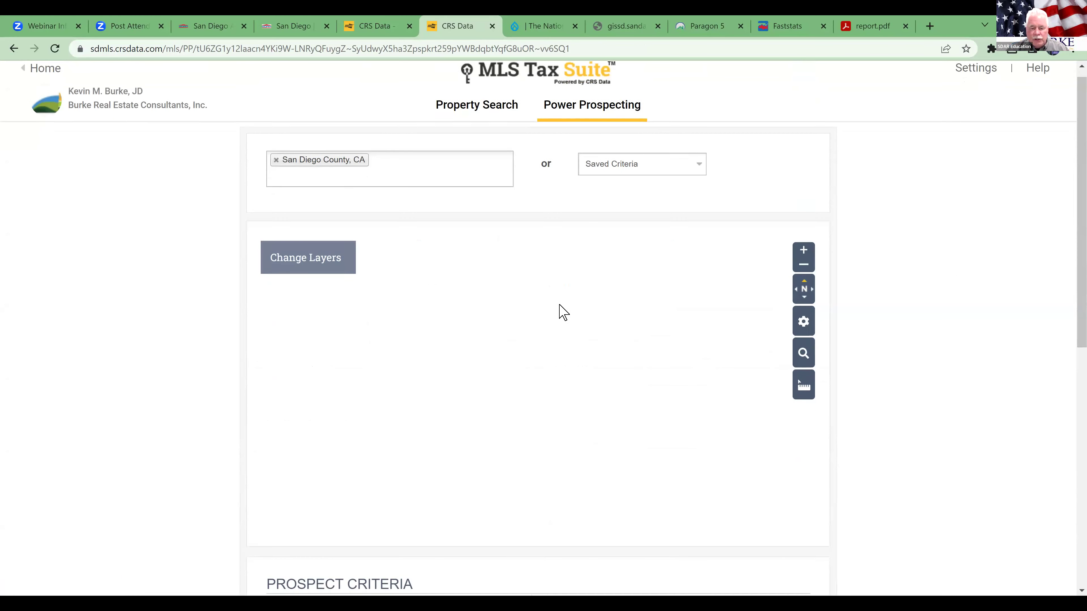
pyautogui.scroll(-6, 548, 347)
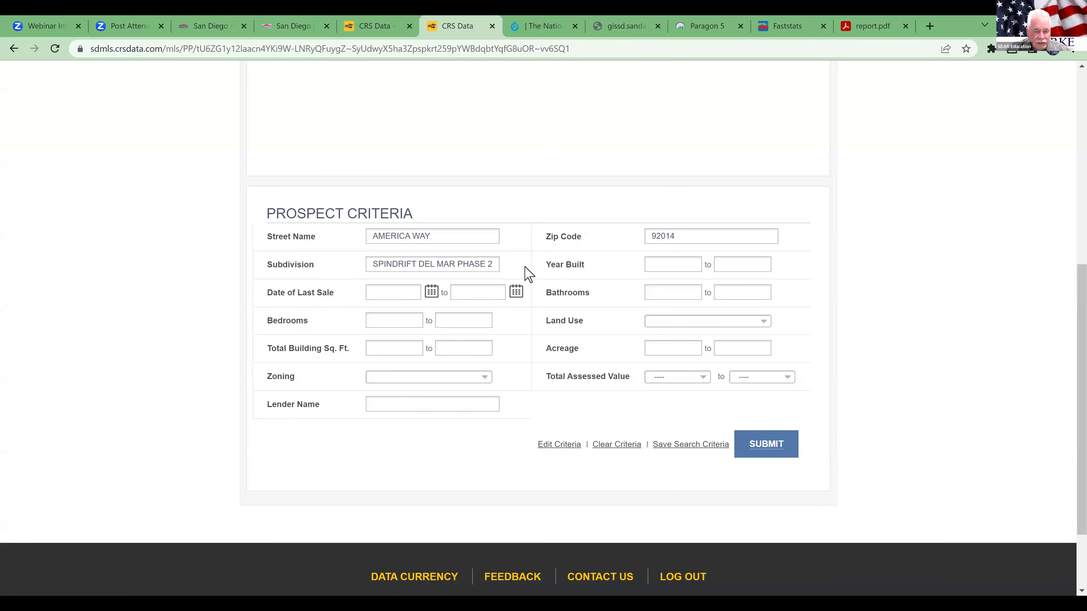
# Submit the prospect criteria and review the 34 matching America Way properties in 92014.
pyautogui.click(777, 455)
pyautogui.scroll(-2, 785, 462)
pyautogui.scroll(-4, 786, 462)
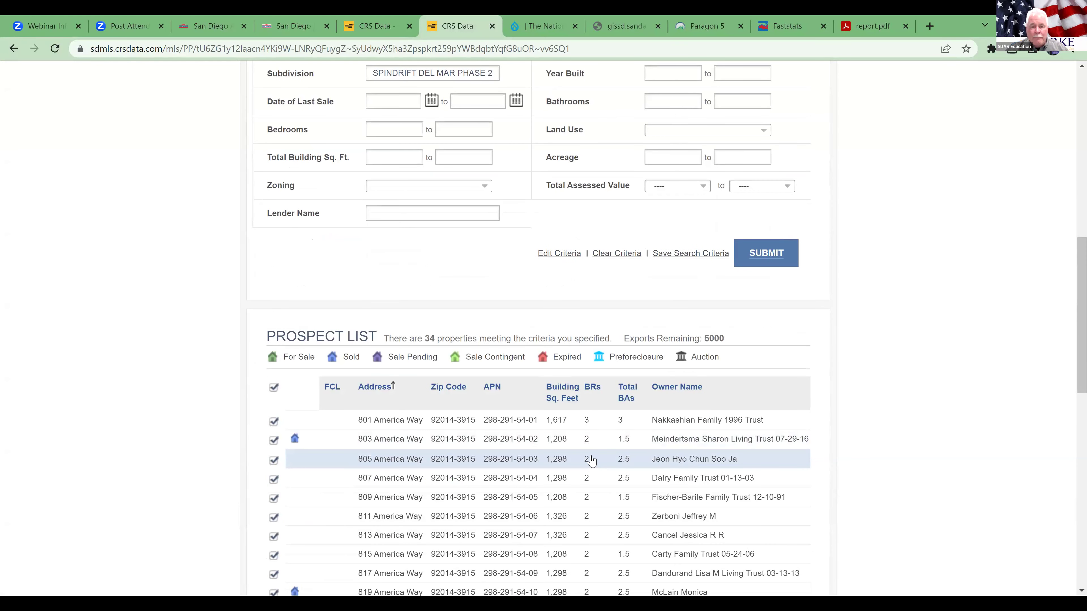
pyautogui.scroll(-8, 591, 460)
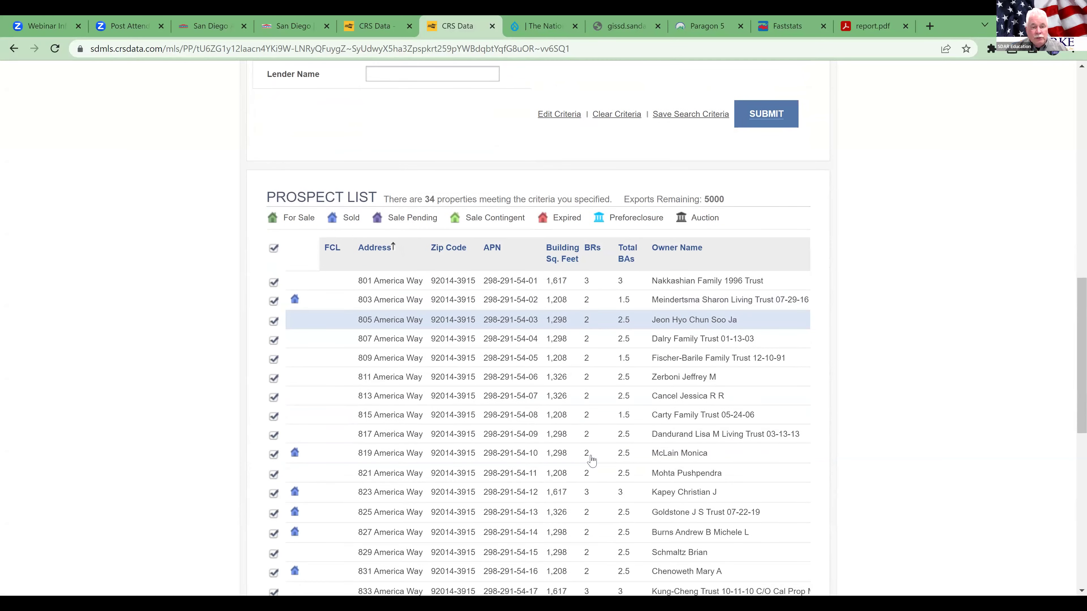
pyautogui.scroll(2, 592, 460)
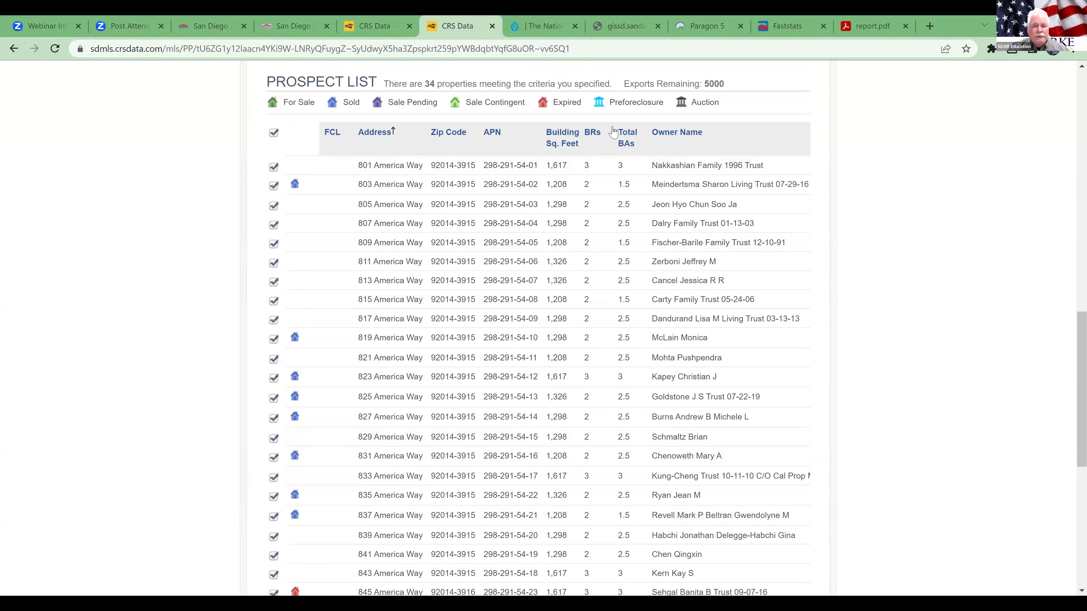
pyautogui.scroll(5, 572, 198)
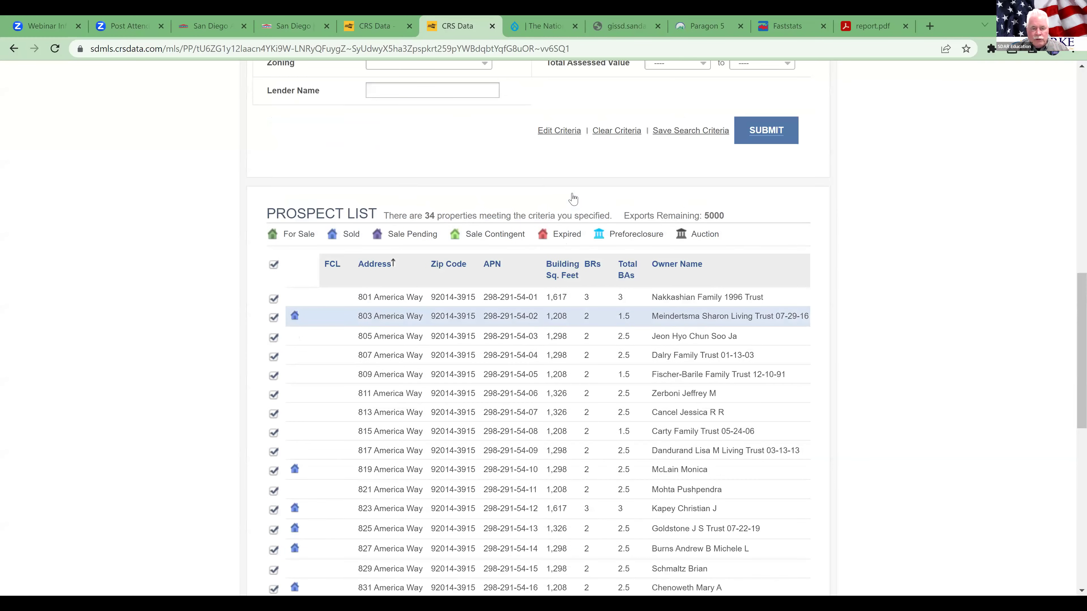
pyautogui.scroll(1, 573, 198)
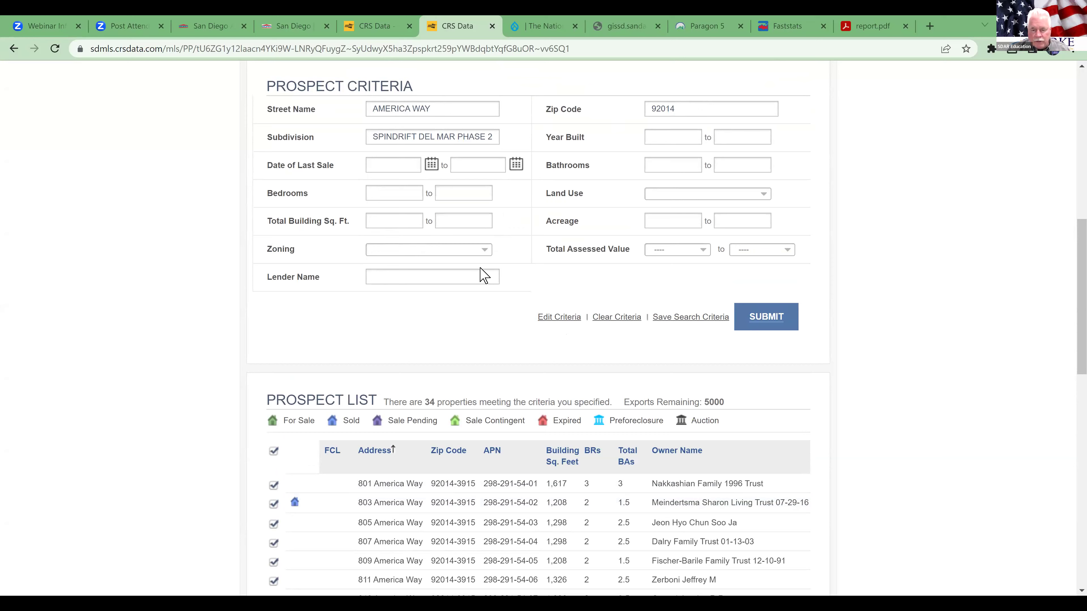
pyautogui.scroll(-1, 481, 270)
pyautogui.scroll(-5, 481, 270)
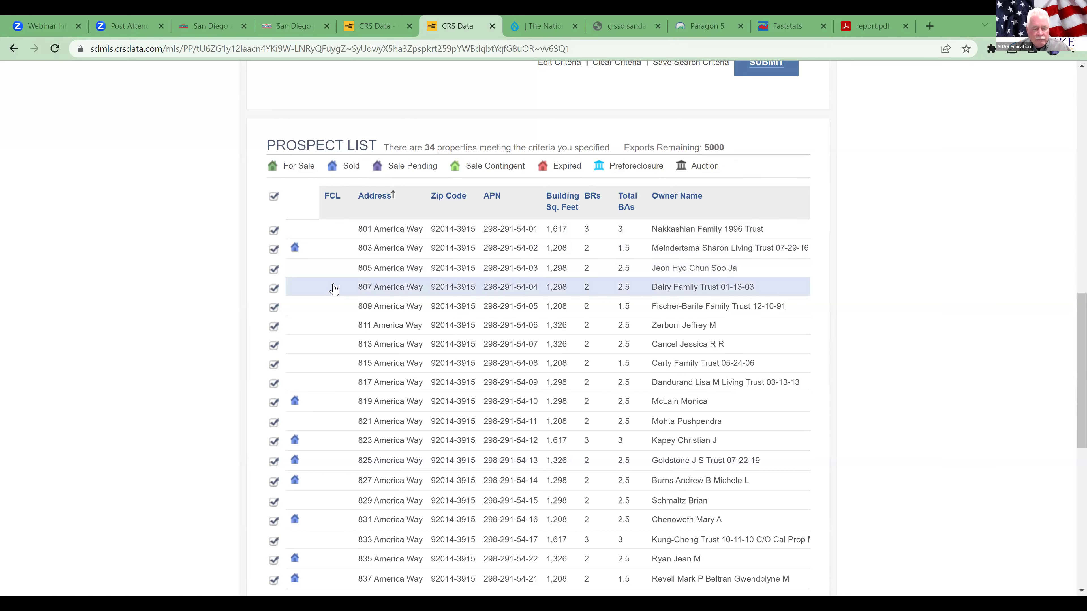
pyautogui.scroll(-5, 334, 290)
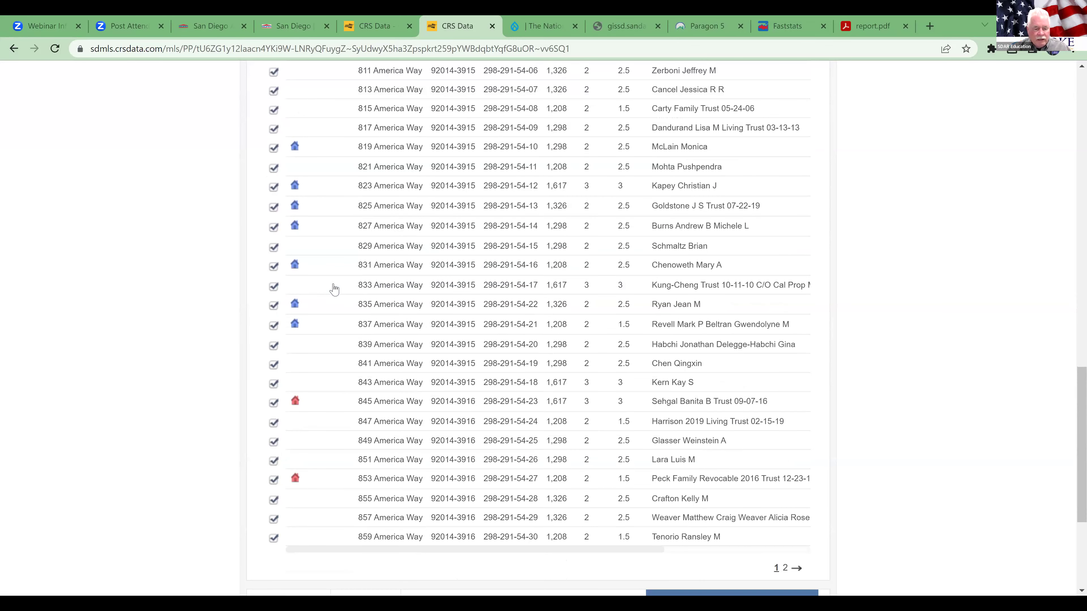
pyautogui.scroll(-4, 335, 290)
pyautogui.scroll(10, 336, 290)
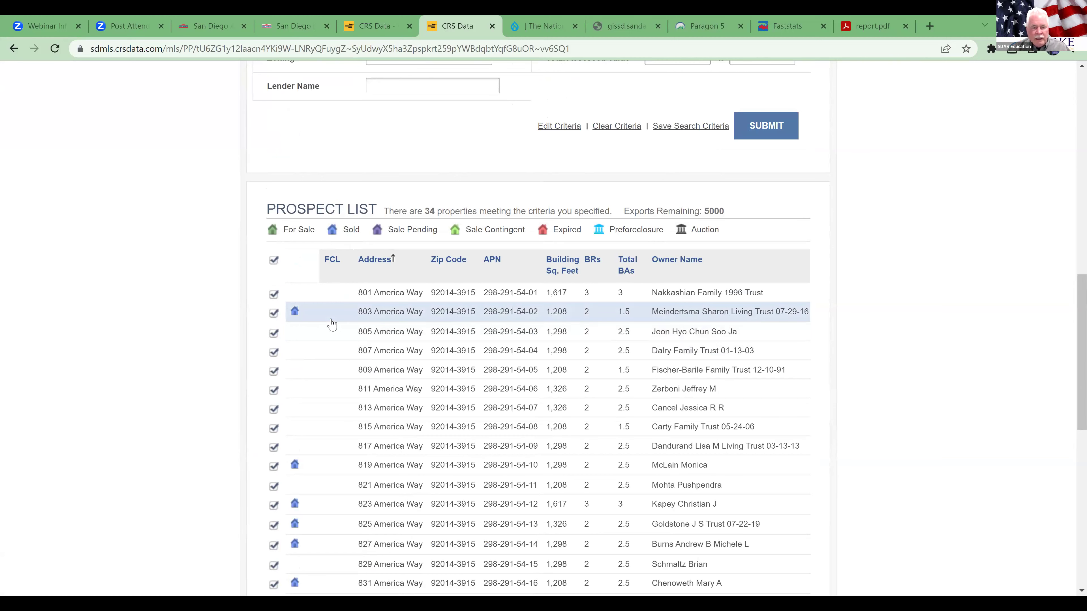
pyautogui.scroll(-1, 330, 323)
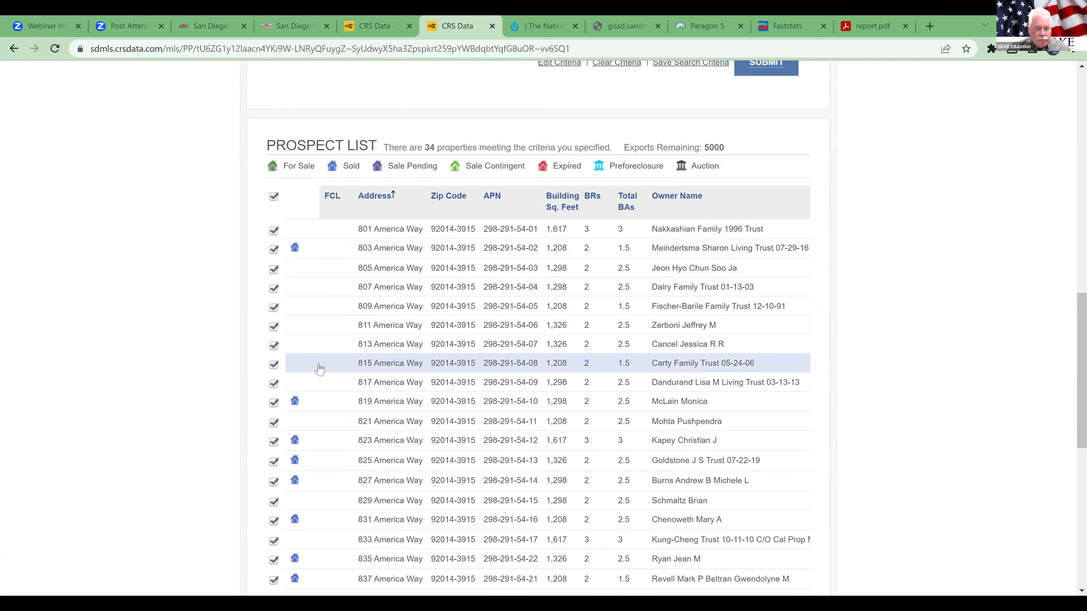
pyautogui.scroll(-4, 320, 368)
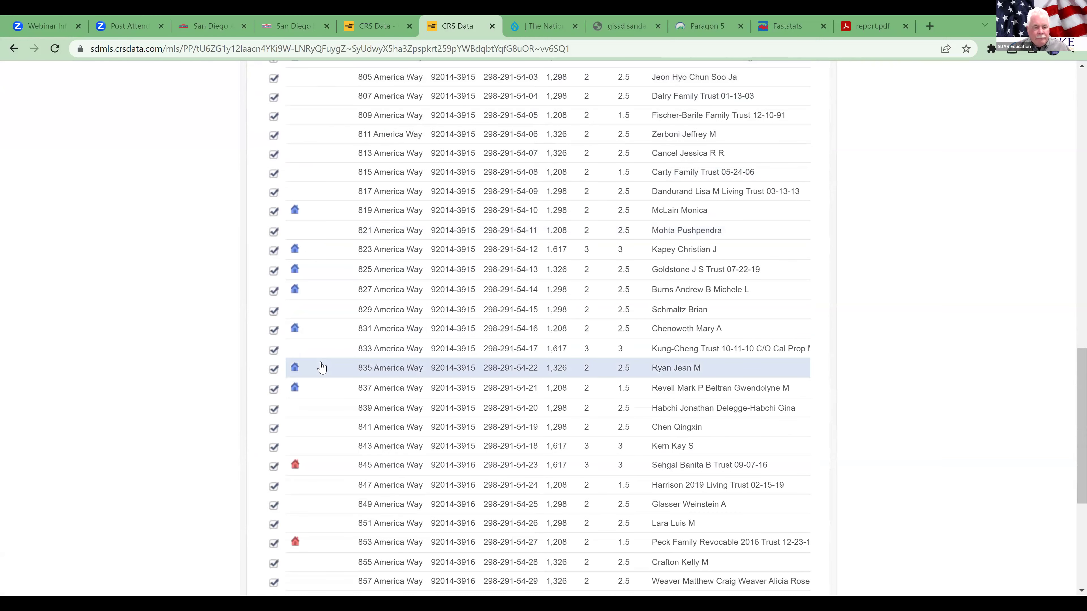
pyautogui.scroll(-5, 322, 368)
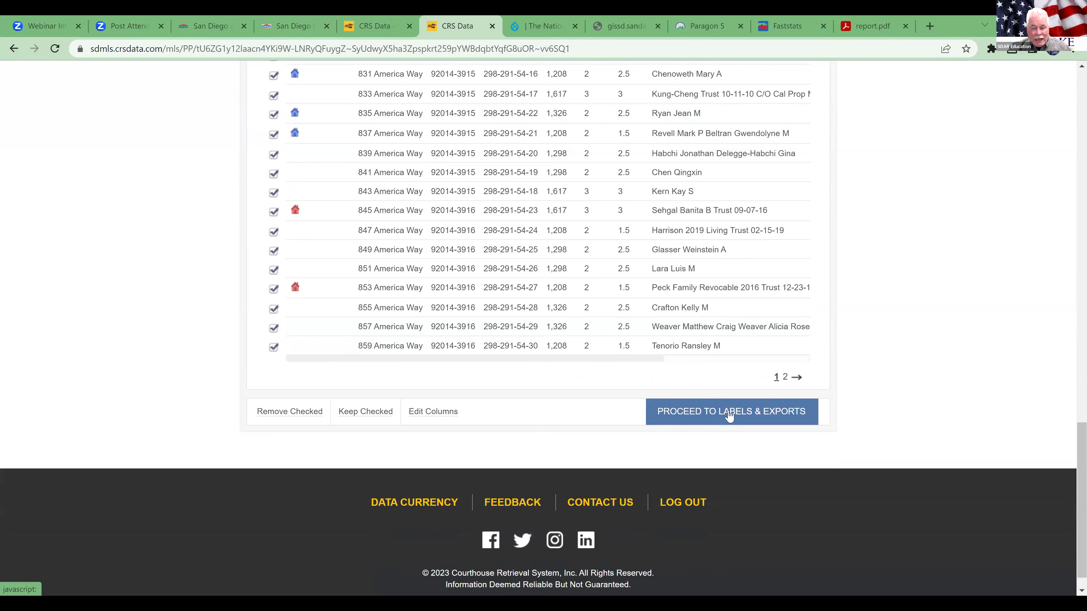
# View page 2 of the prospect list, then proceed to labels and exports for the 34 records.
pyautogui.click(786, 378)
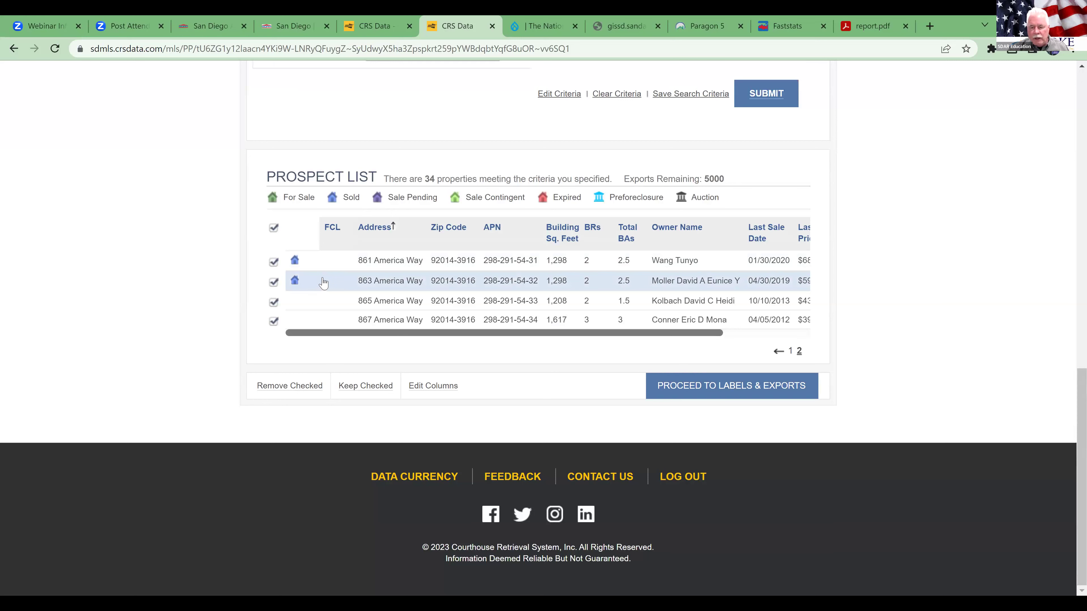
pyautogui.click(737, 389)
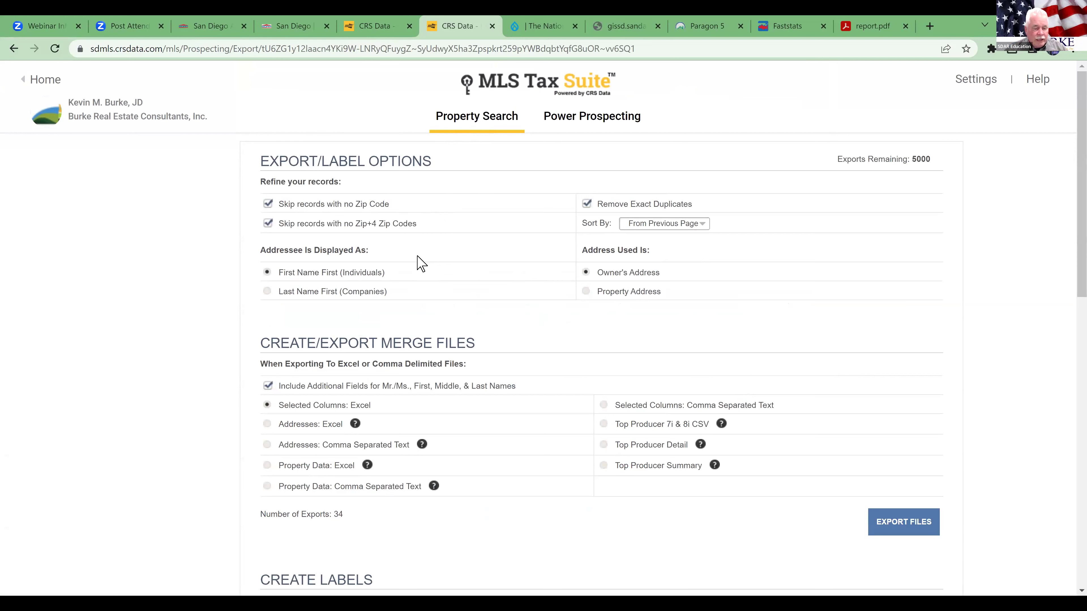
# Scroll through the Export/Label Options to review the Selected Columns: Excel export of 34 records.
pyautogui.scroll(-3, 421, 263)
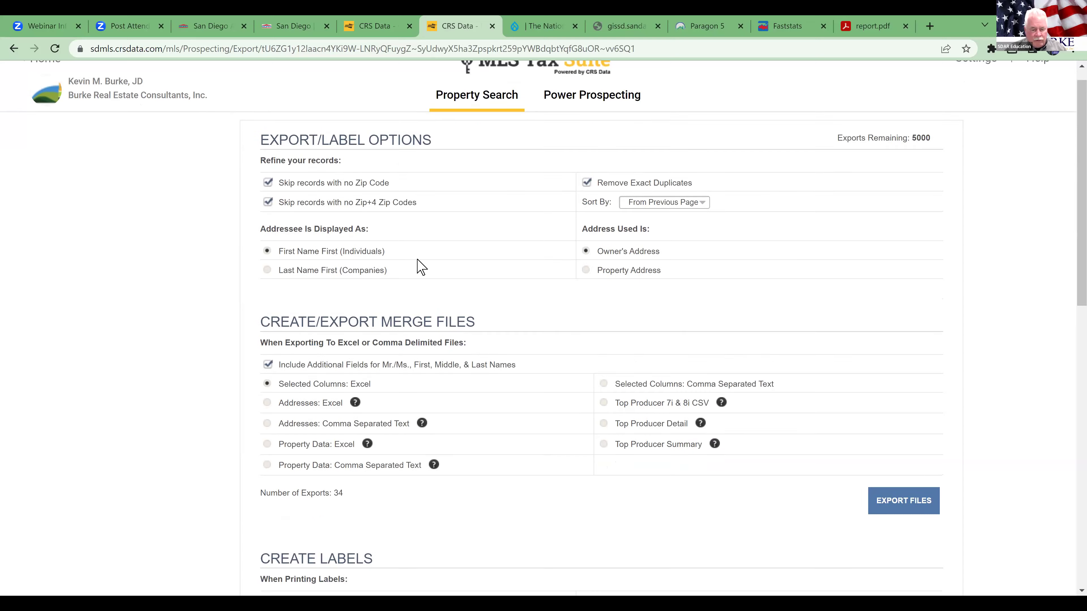
pyautogui.scroll(-6, 422, 266)
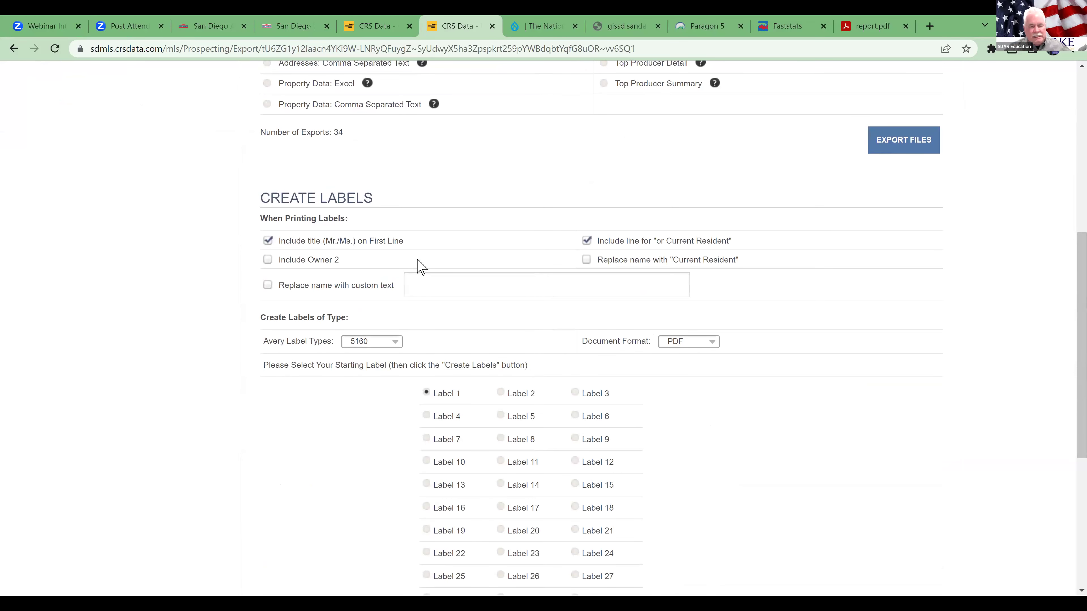
pyautogui.scroll(7, 418, 260)
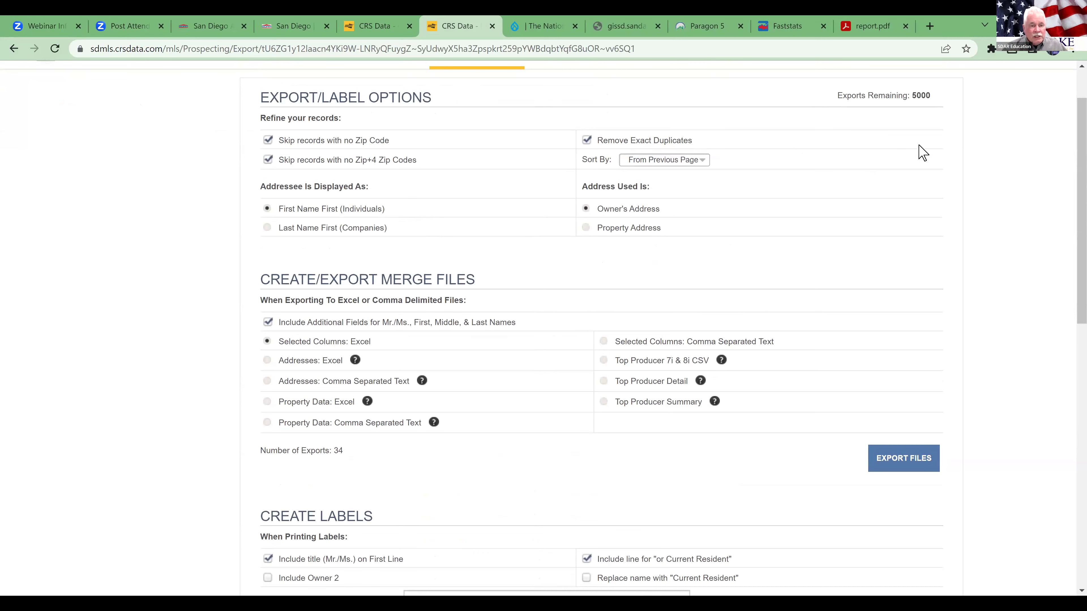
pyautogui.scroll(2, 893, 244)
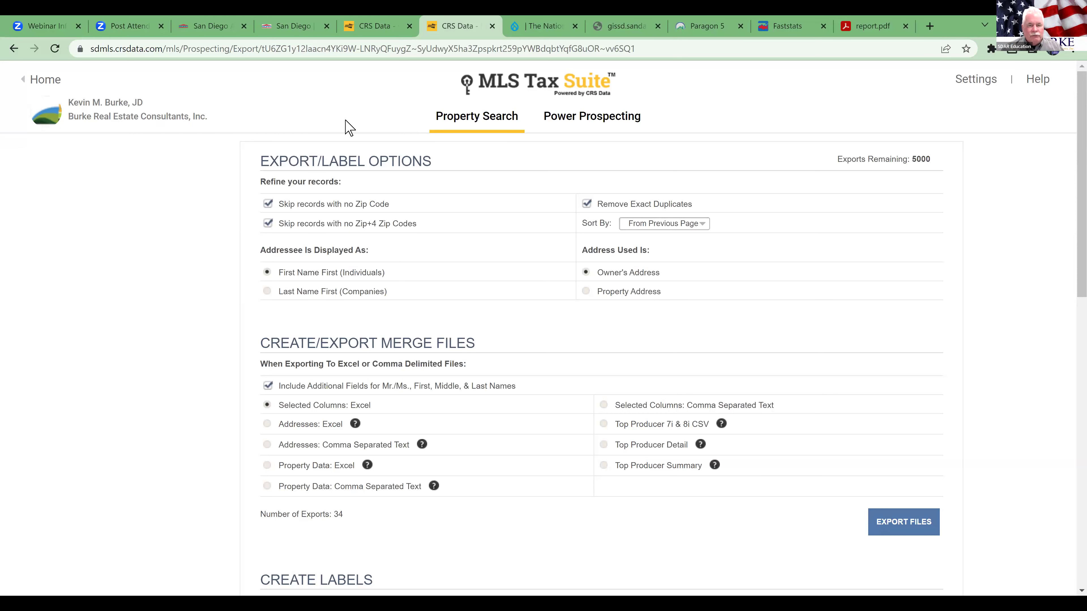
pyautogui.scroll(-3, 530, 329)
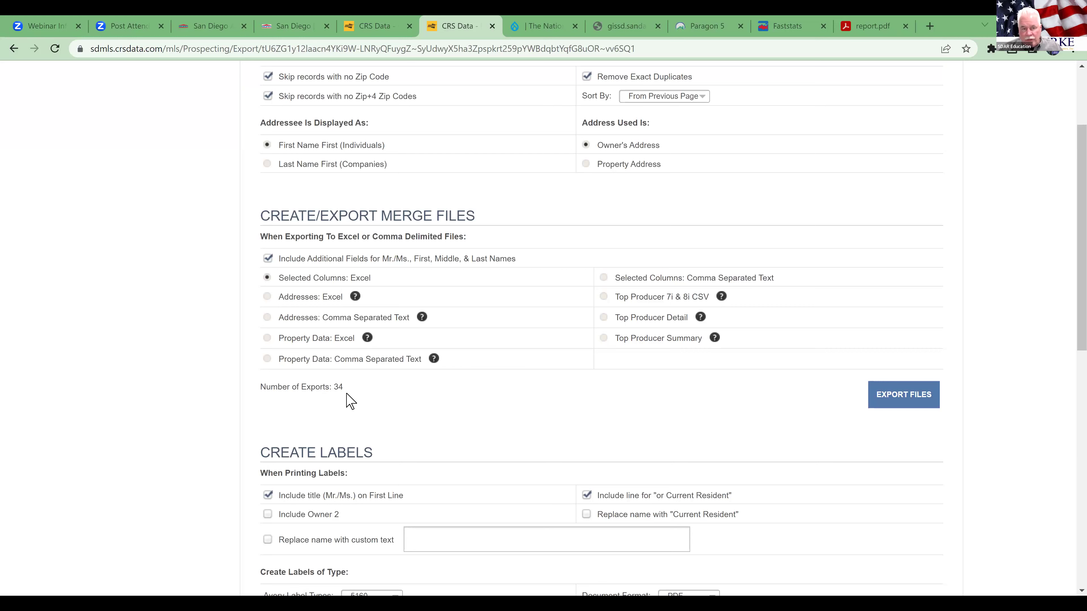
pyautogui.scroll(-2, 350, 401)
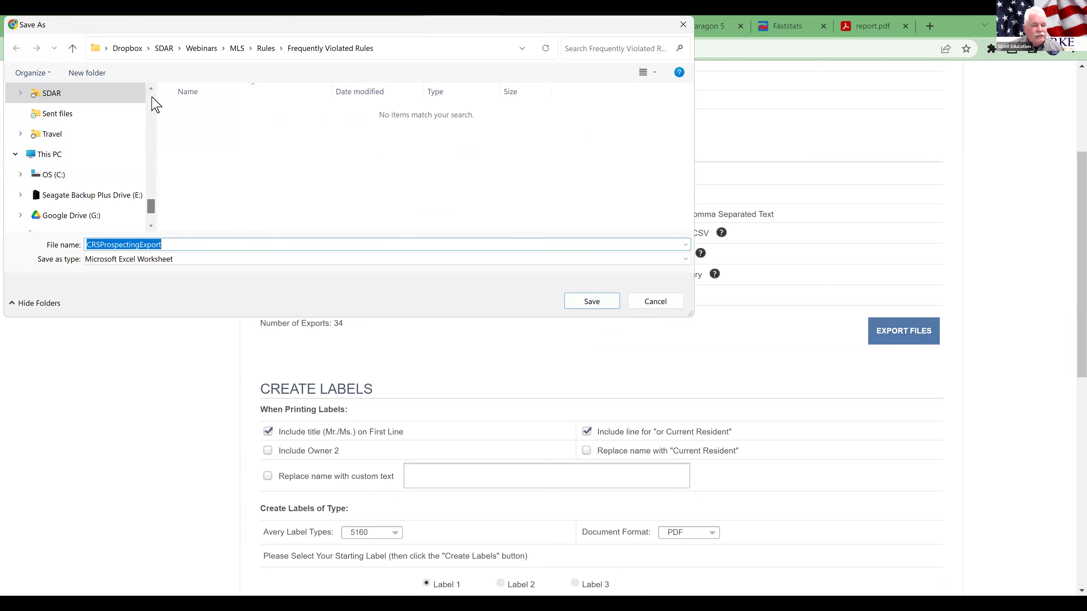
# Save CRSProspectingExport to the Desktop and open the downloaded Excel file.
pyautogui.scroll(10, 154, 103)
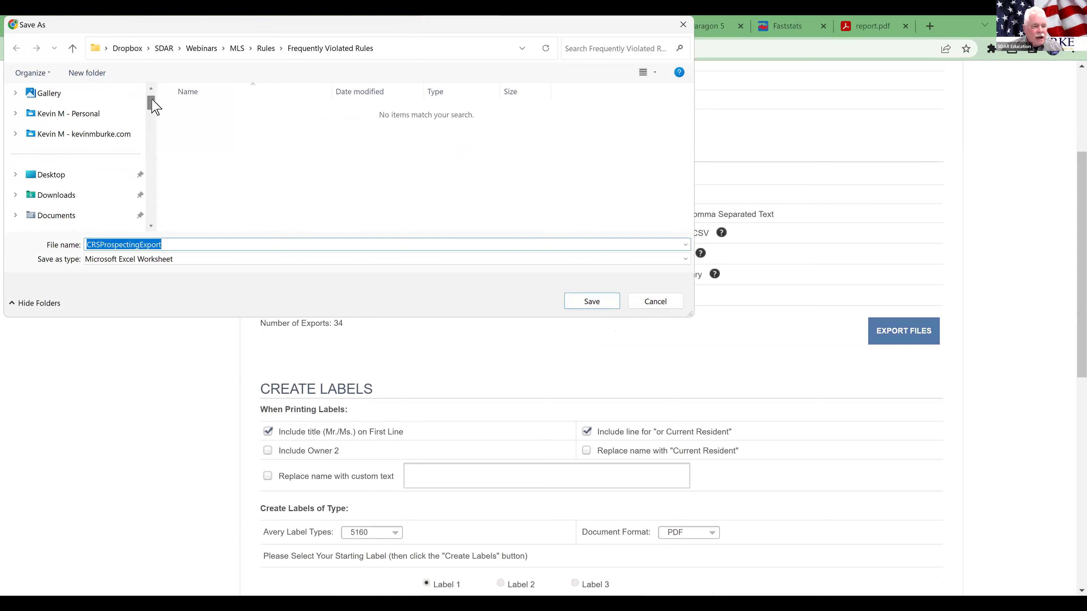
pyautogui.click(58, 175)
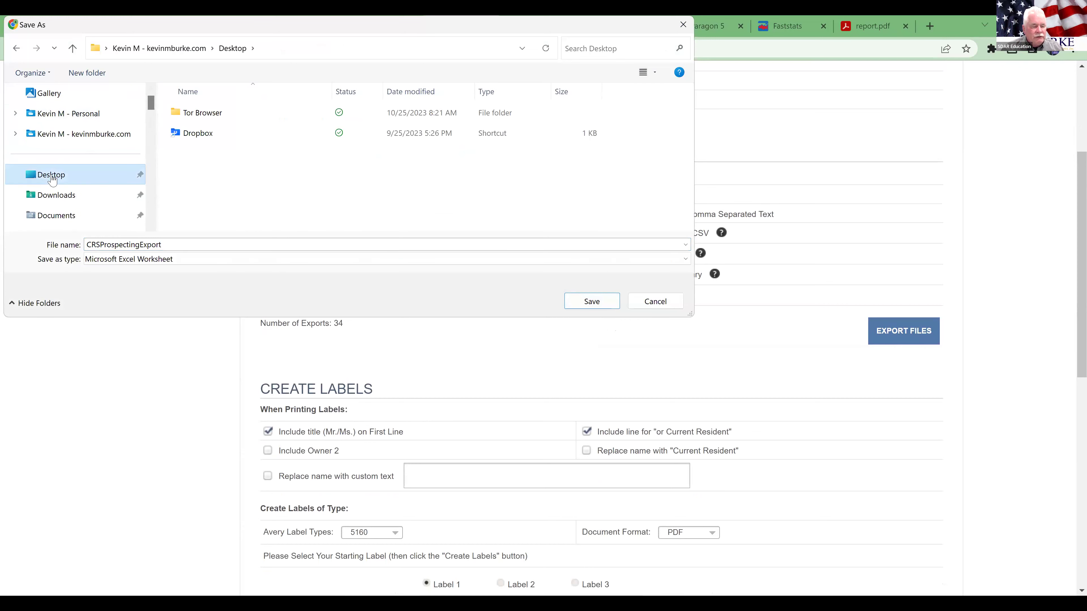
pyautogui.click(593, 312)
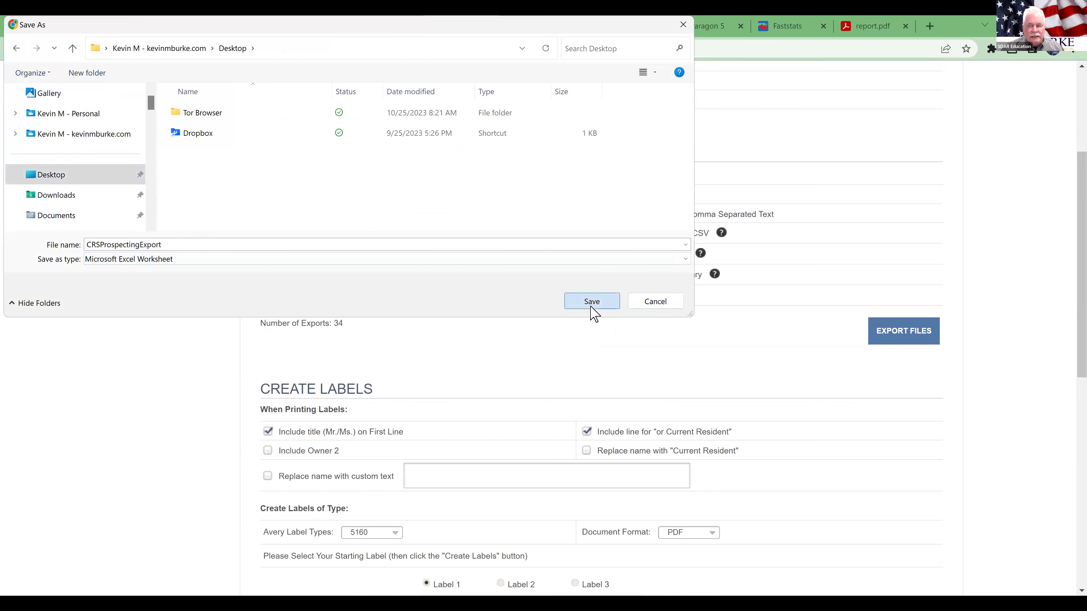
pyautogui.click(910, 73)
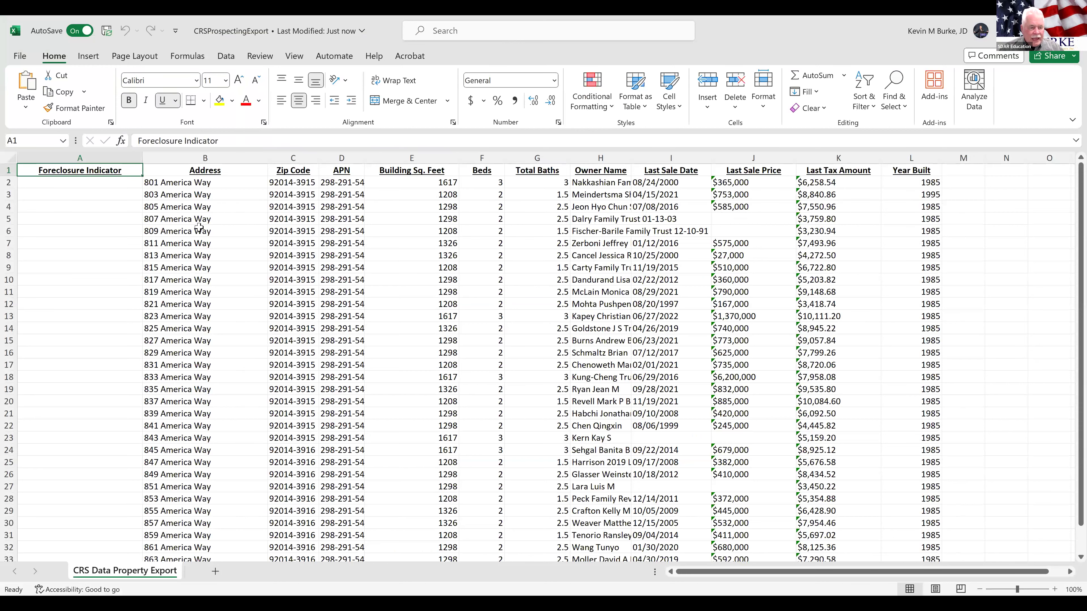
# Review the 34 America Way rows in CRSProspectingExport, then return to the CRS Data export page.
pyautogui.scroll(-4, 200, 221)
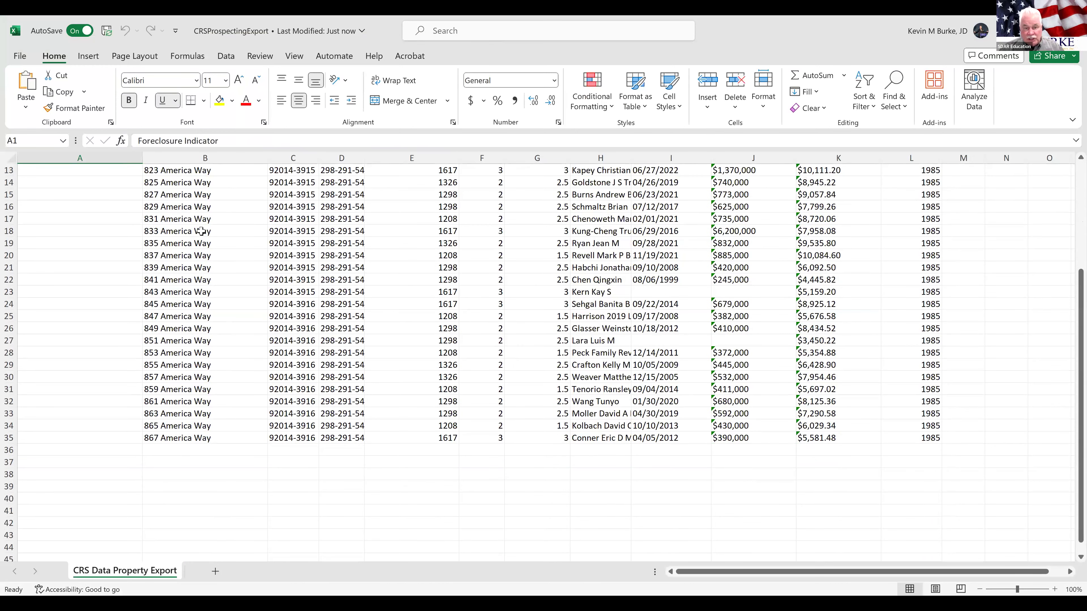
pyautogui.scroll(4, 202, 231)
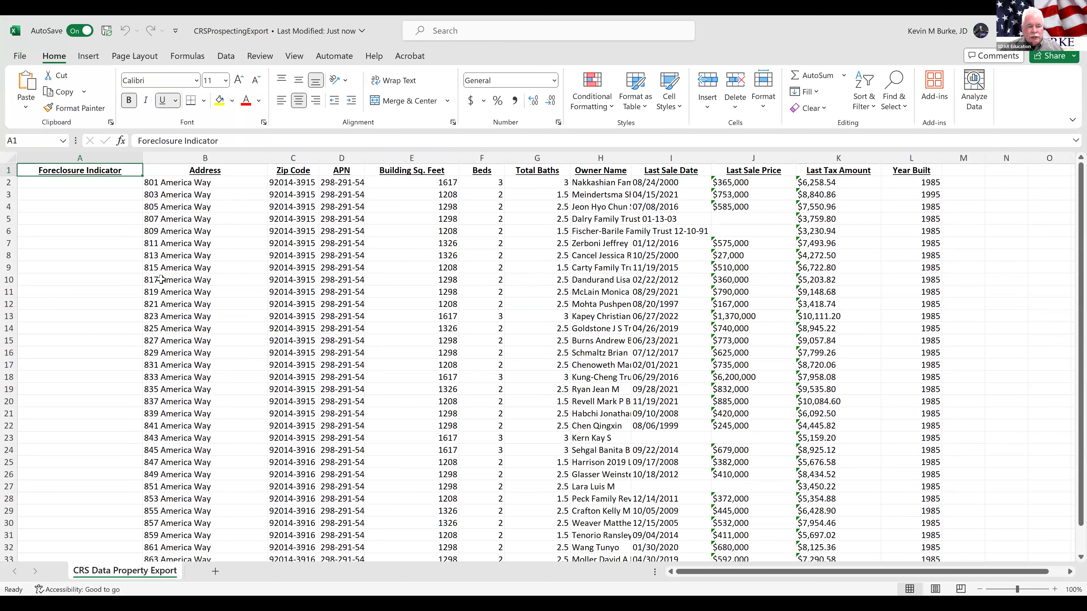
pyautogui.scroll(-5, 189, 283)
pyautogui.scroll(5, 190, 283)
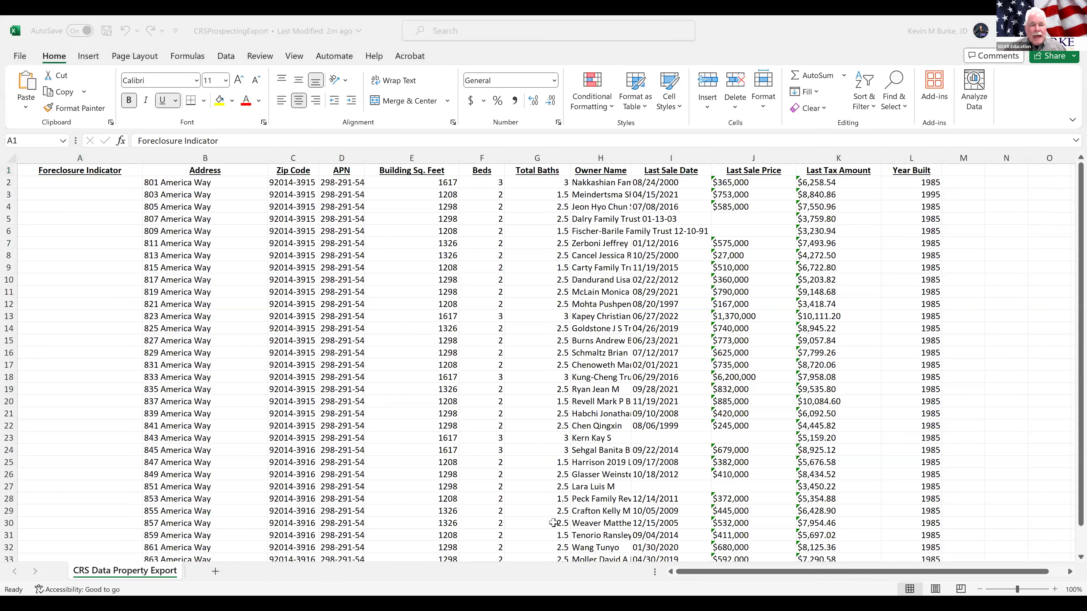
pyautogui.hotkey('alt', 'Tab')
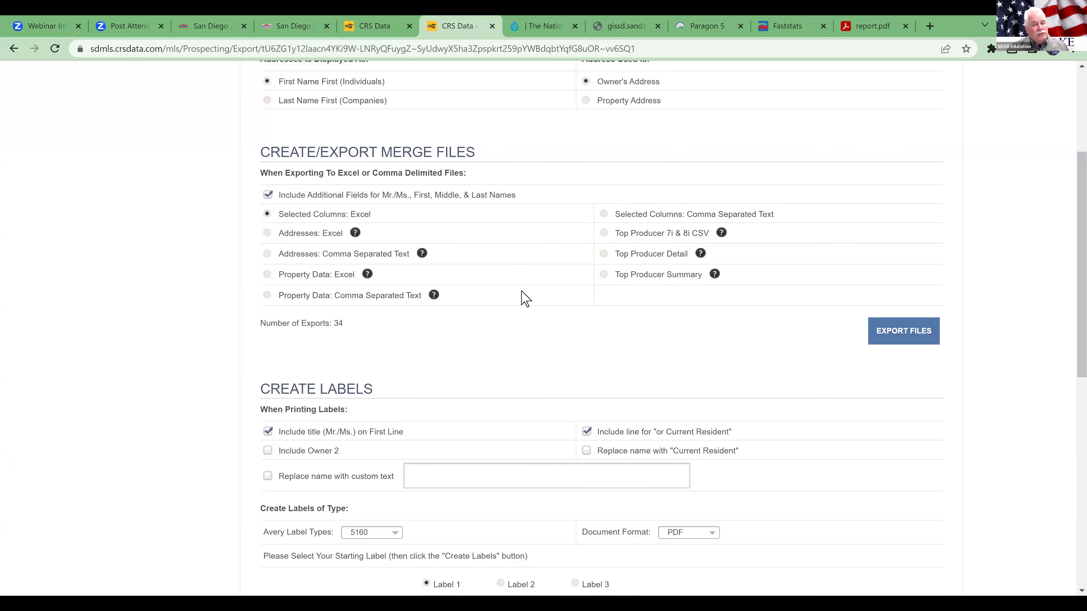
# Scroll down to Create Labels, with title and 'or Current Resident' line included for 34 labels.
pyautogui.scroll(-4, 526, 298)
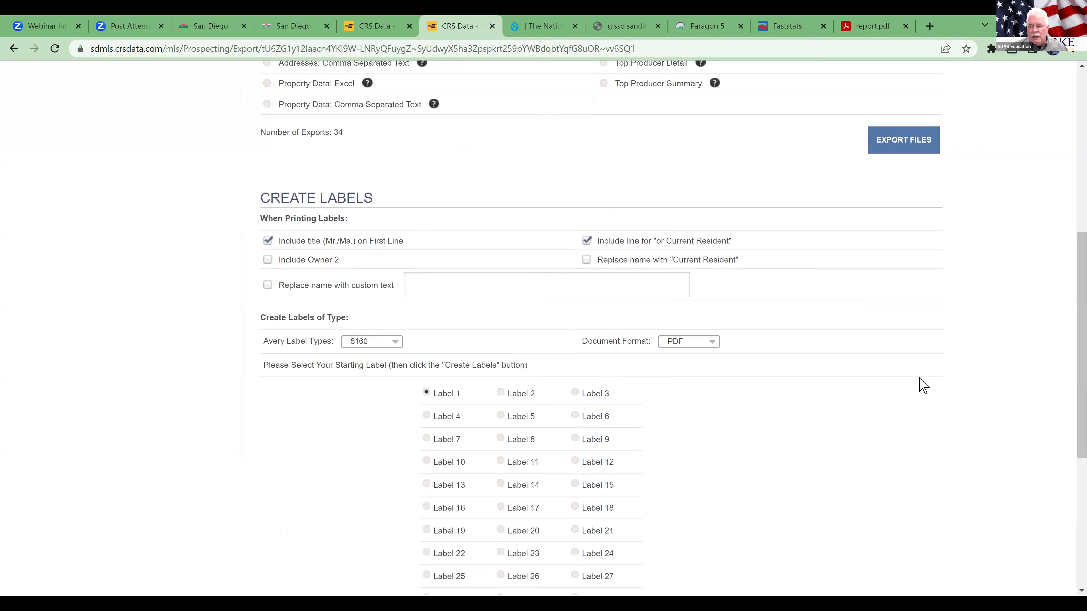
pyautogui.moveTo(1070, 321); pyautogui.dragTo(1073, 347)
pyautogui.scroll(-2, 1073, 347)
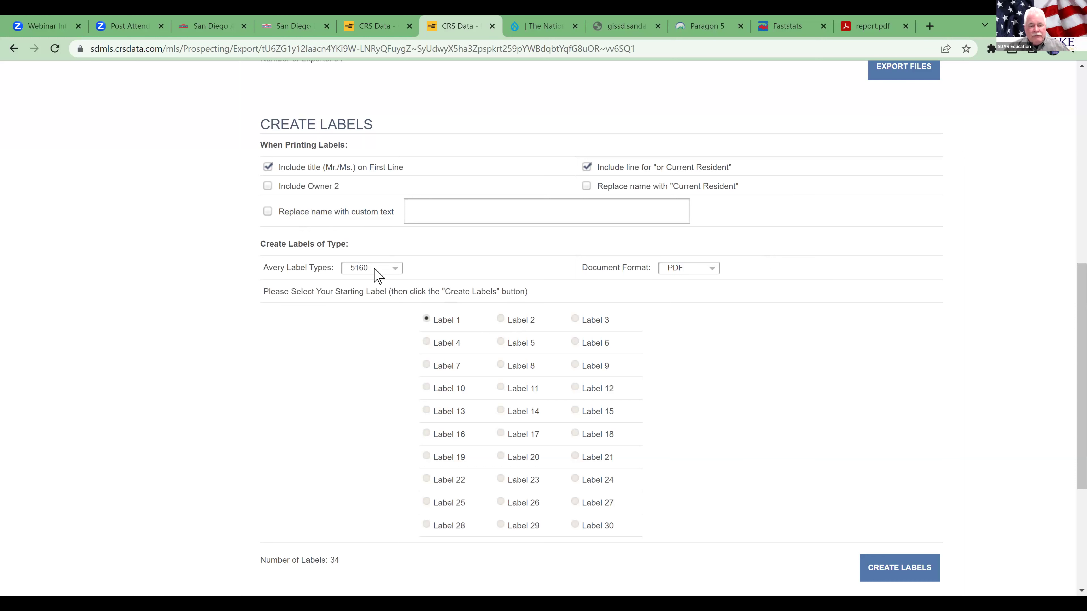
# Keep Avery 5160 labels in PDF format and set printing to start at Label 5.
pyautogui.click(396, 270)
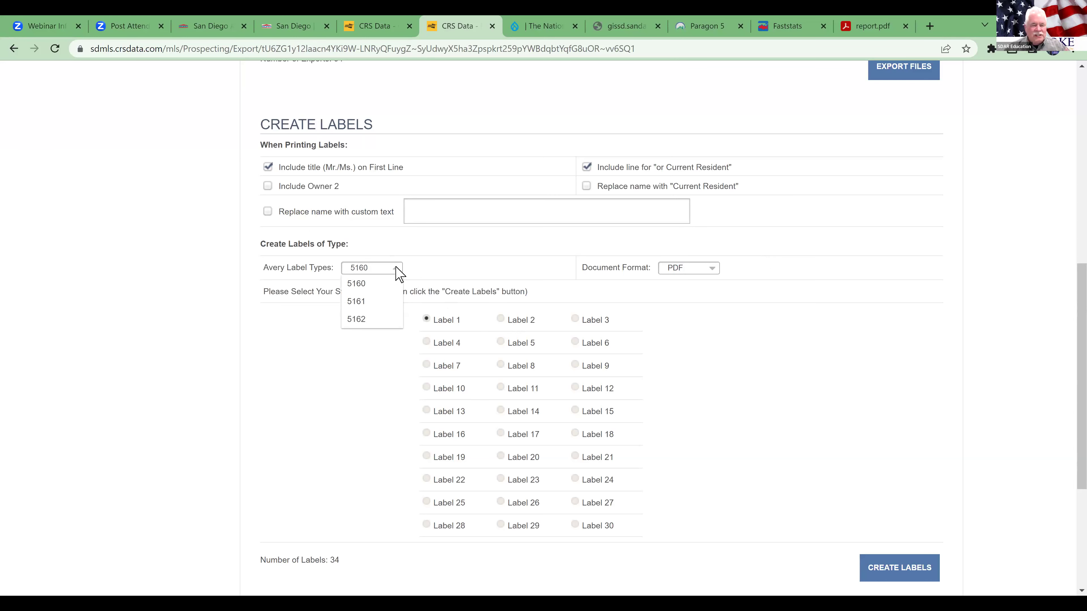
pyautogui.click(551, 284)
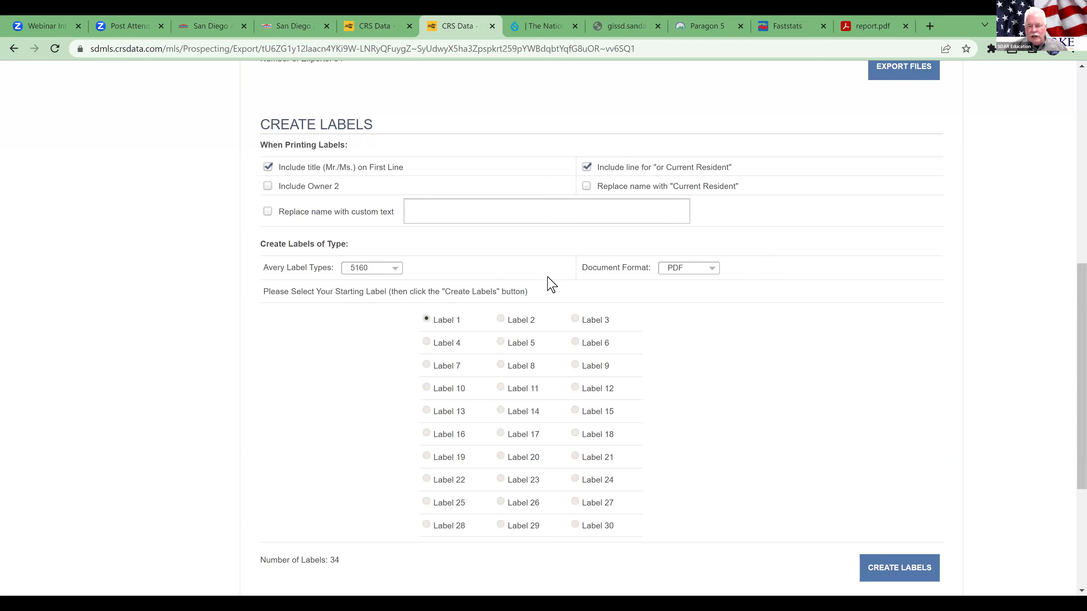
pyautogui.click(718, 272)
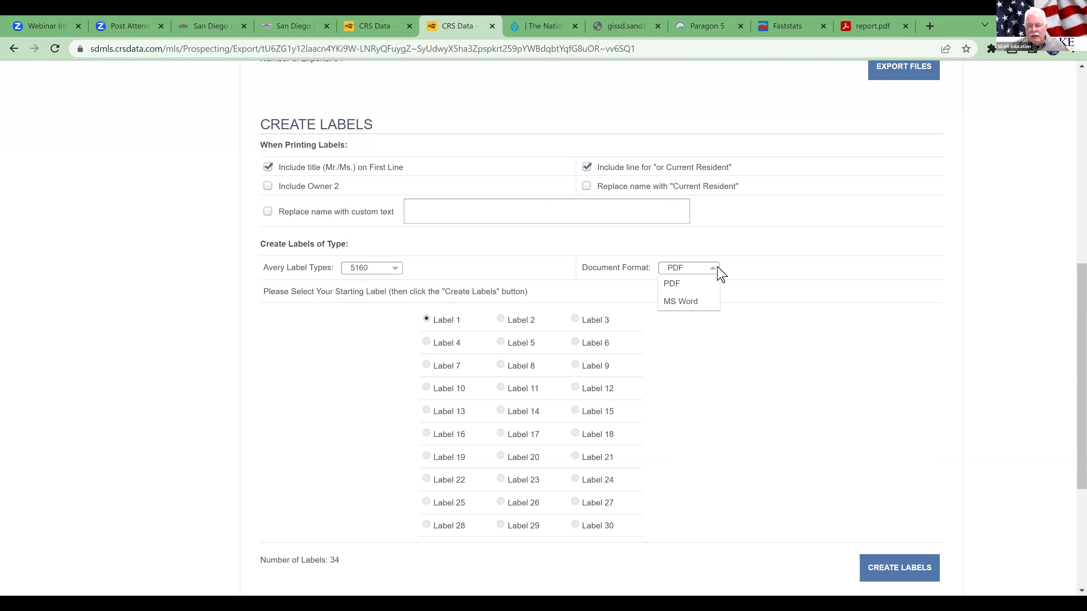
pyautogui.click(911, 314)
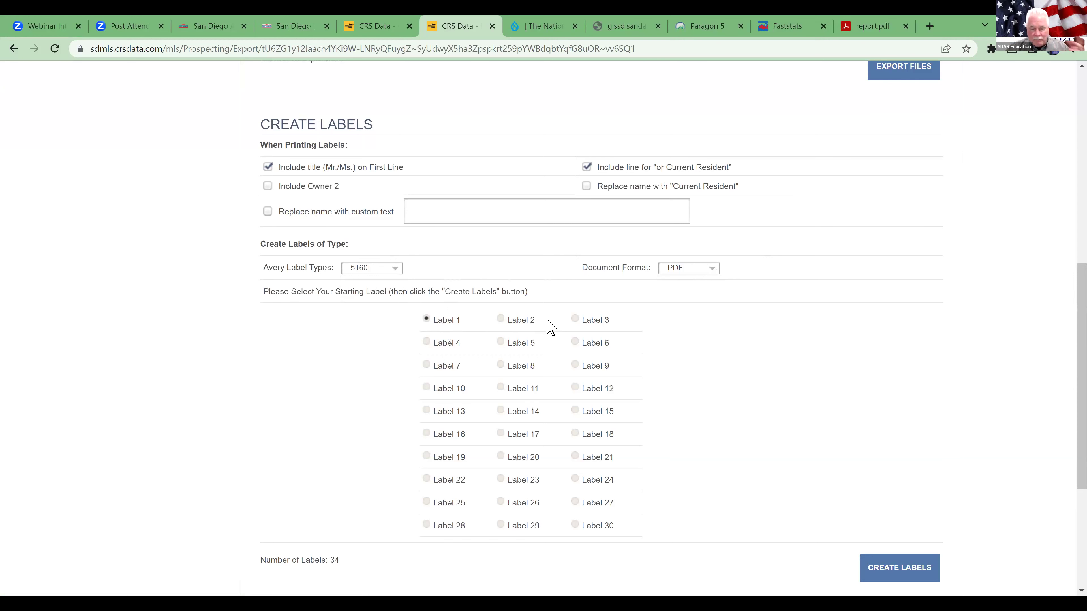
pyautogui.scroll(-3, 555, 369)
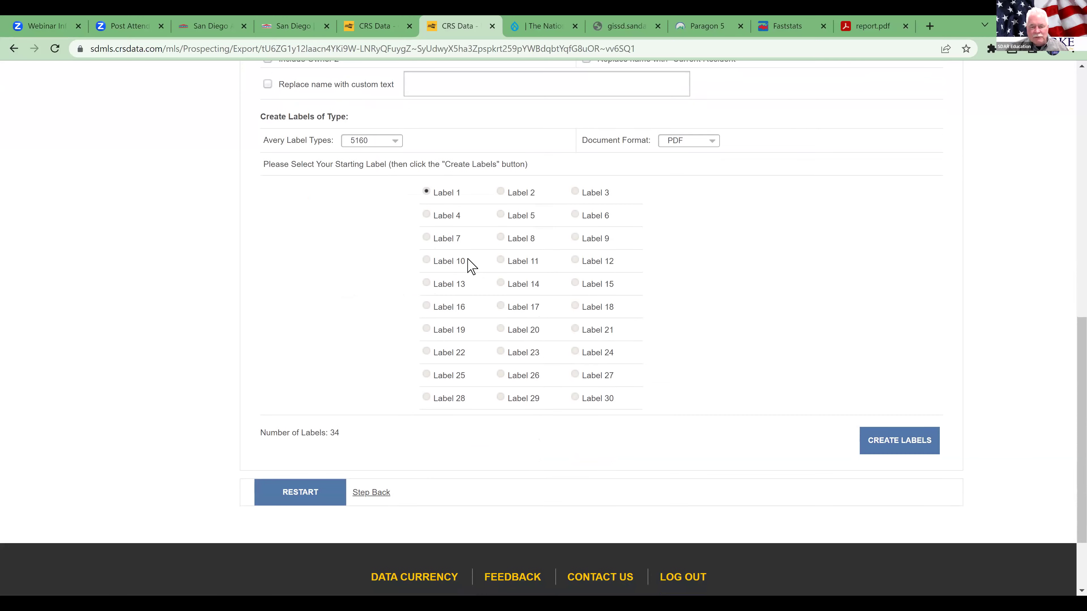
pyautogui.click(500, 213)
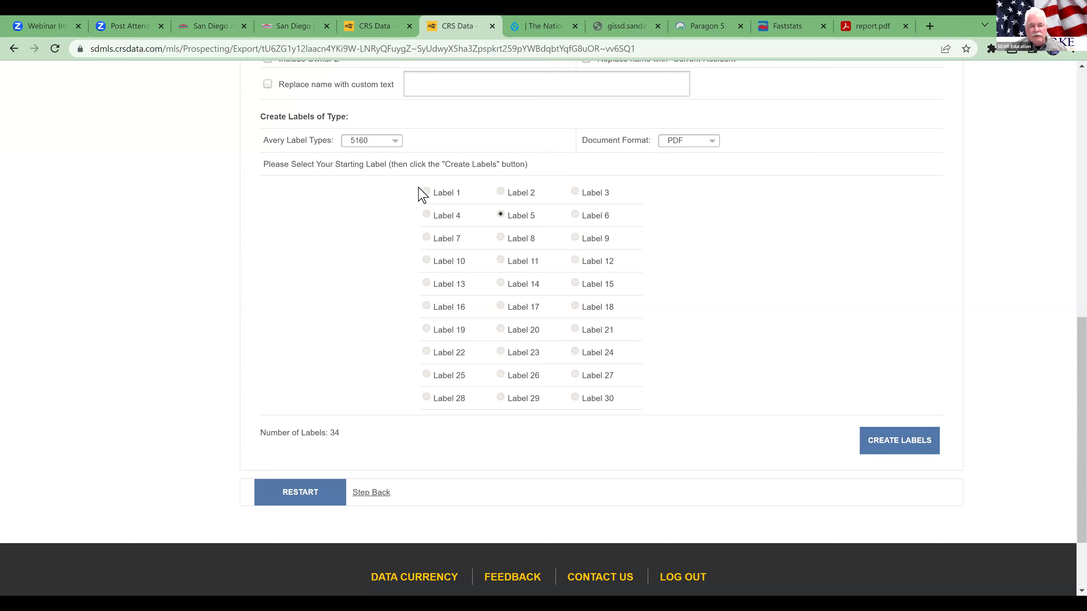
# Create the 34 labels starting at Label 1, save CRSMailingLabels.pdf to the Desktop, and open it.
pyautogui.click(426, 192)
pyautogui.click(899, 447)
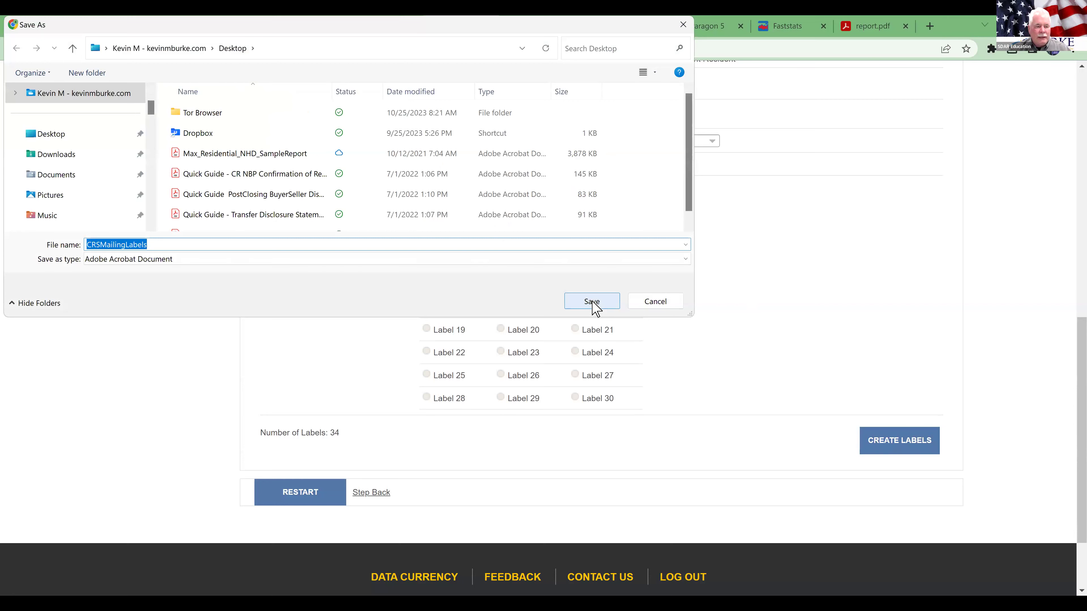
pyautogui.click(594, 305)
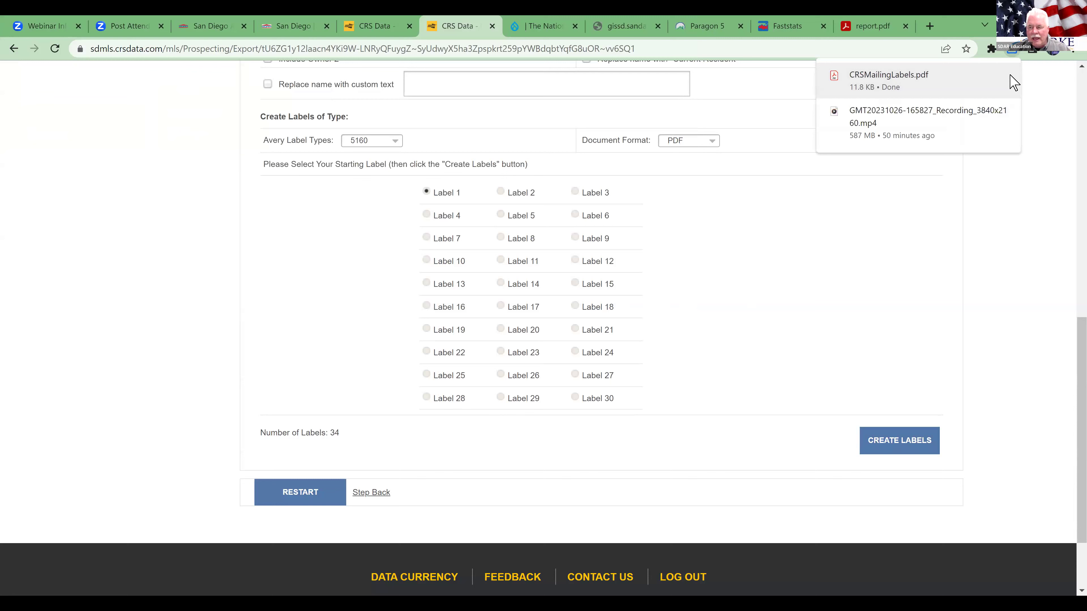
pyautogui.click(997, 96)
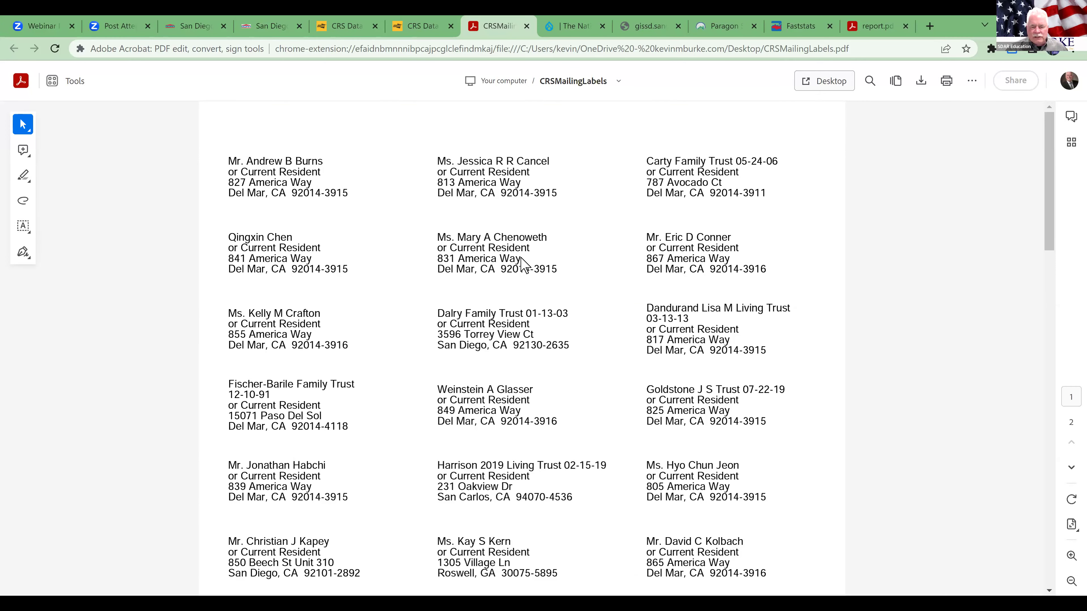
pyautogui.scroll(-3, 548, 334)
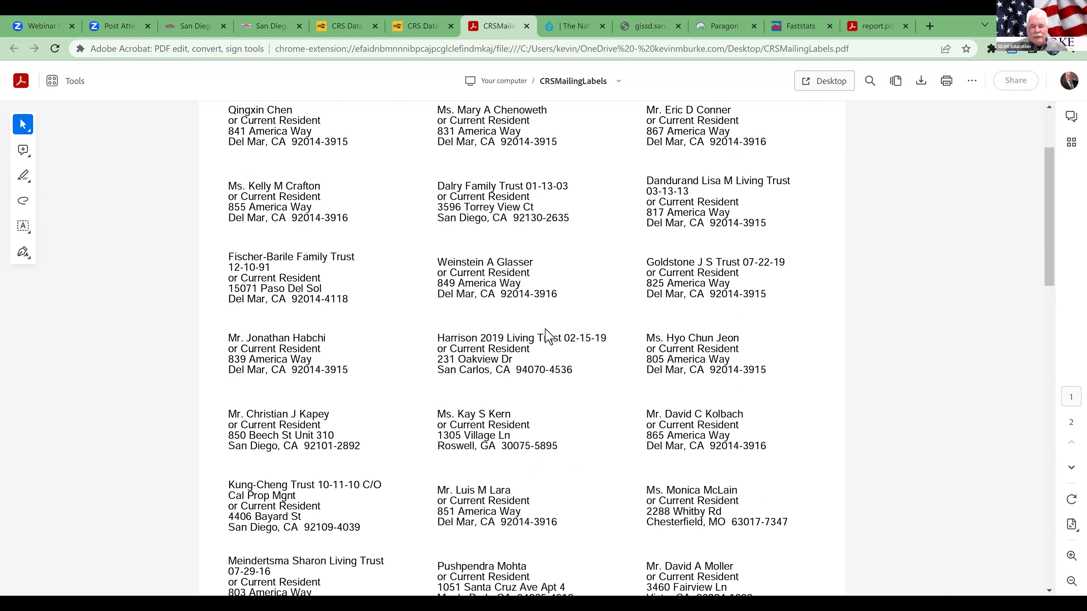
pyautogui.scroll(-2, 547, 336)
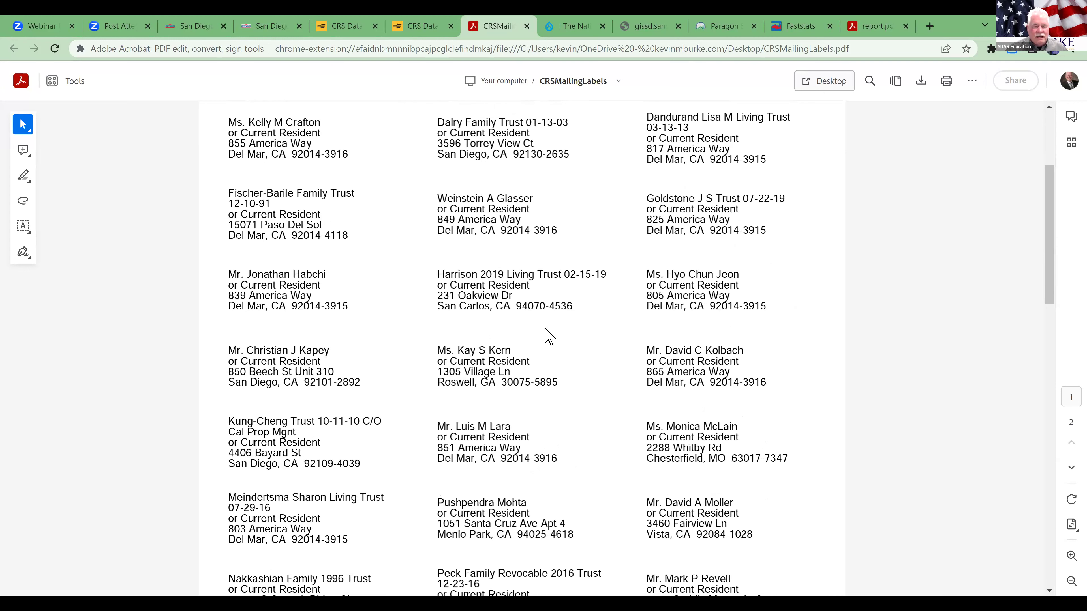
pyautogui.scroll(-5, 549, 336)
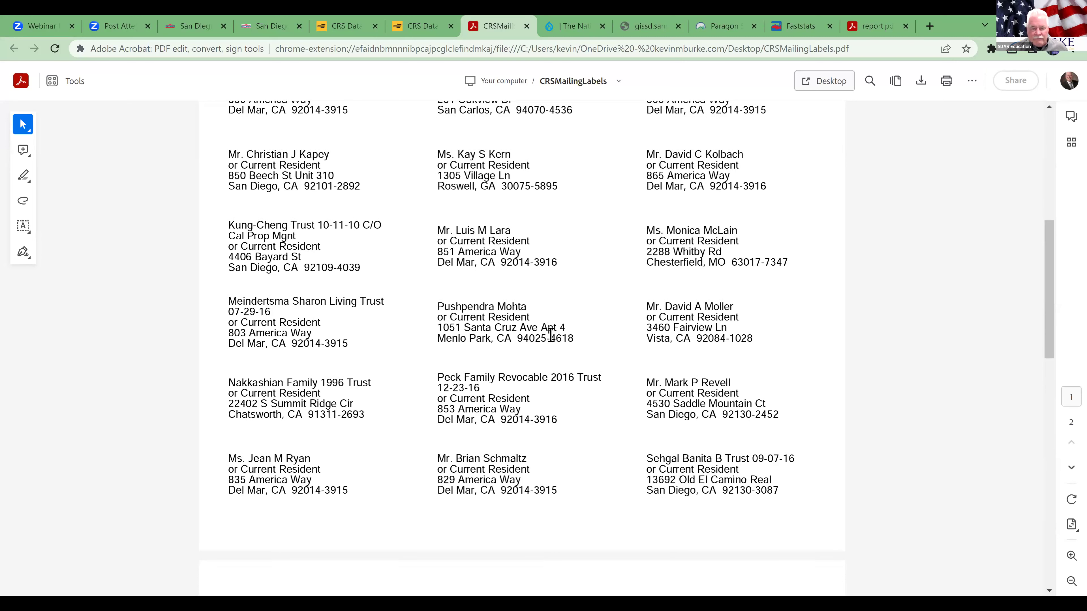
pyautogui.scroll(-3, 552, 335)
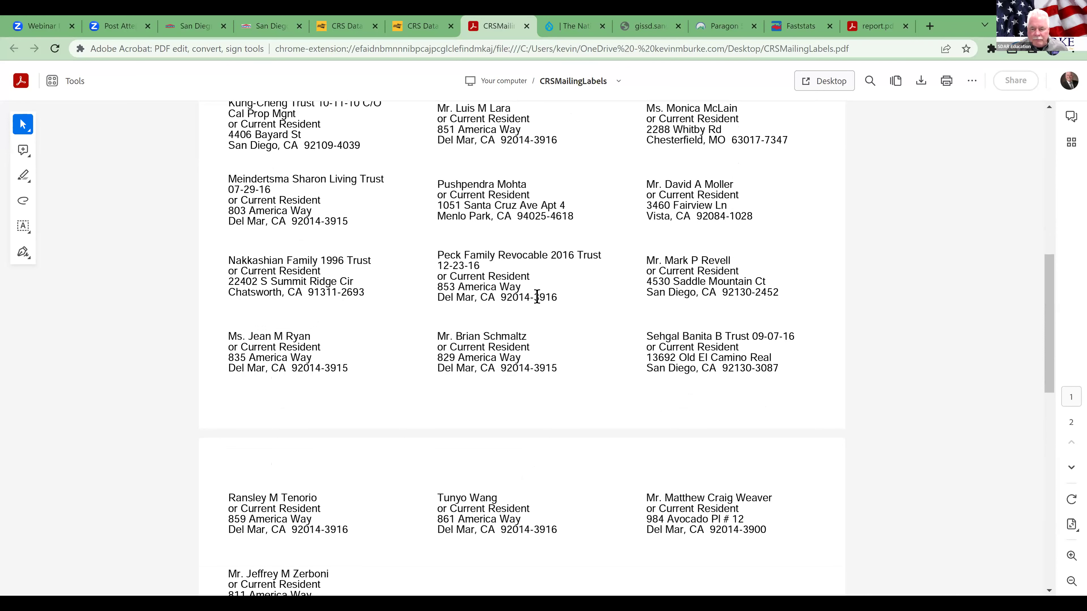
pyautogui.scroll(-2, 537, 296)
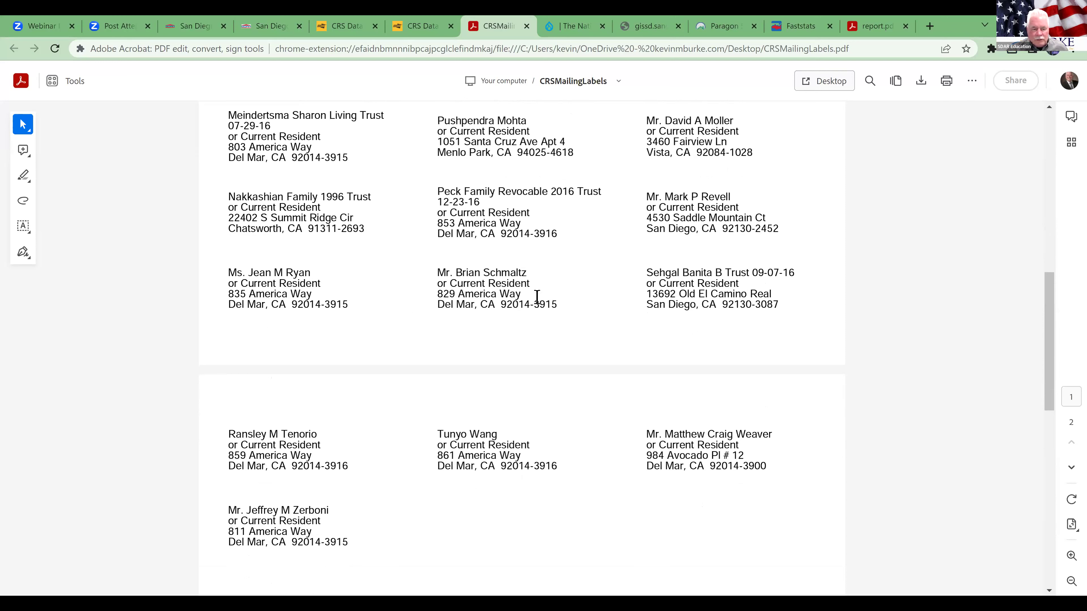
pyautogui.scroll(-6, 537, 297)
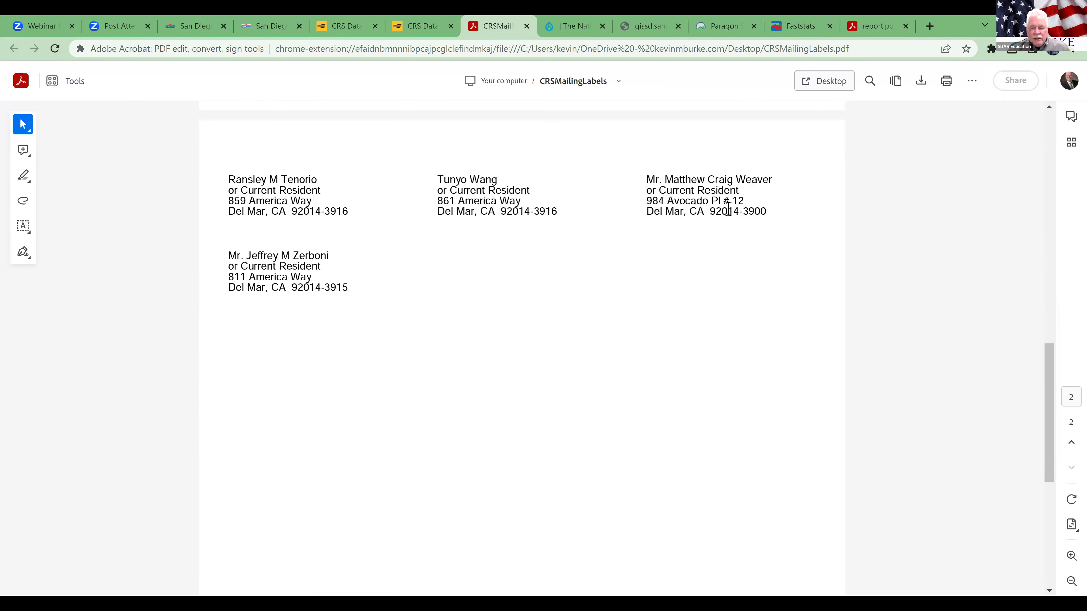
pyautogui.scroll(-3, 729, 209)
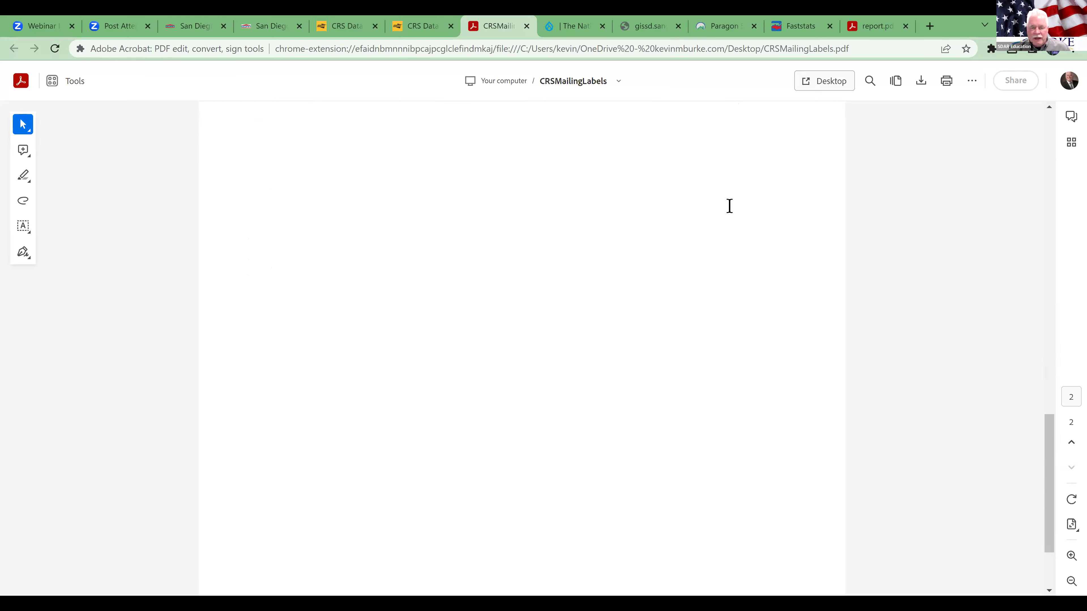
pyautogui.scroll(15, 734, 214)
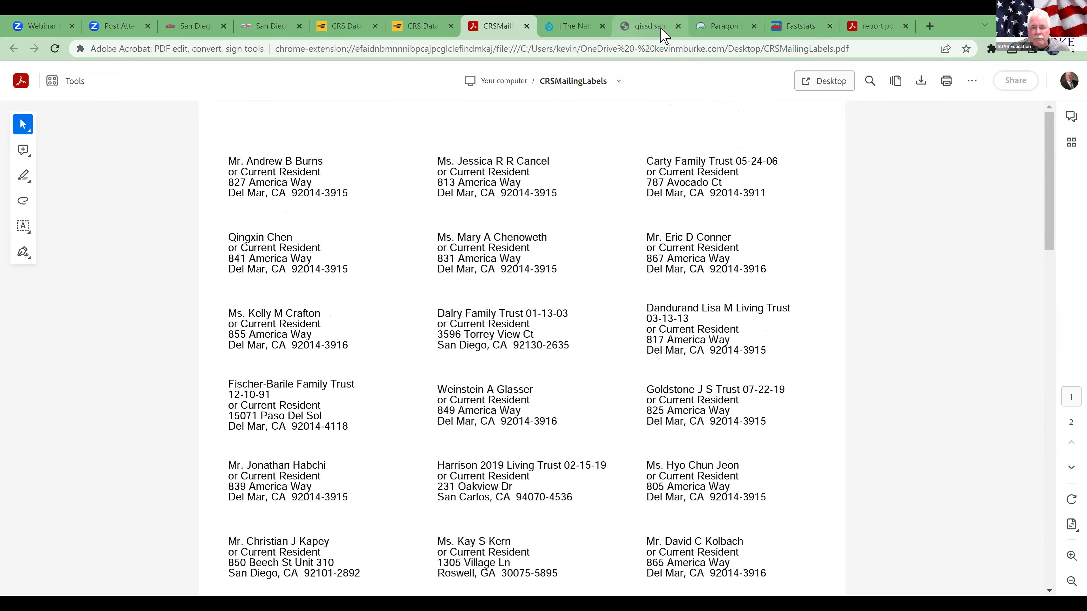
pyautogui.click(649, 26)
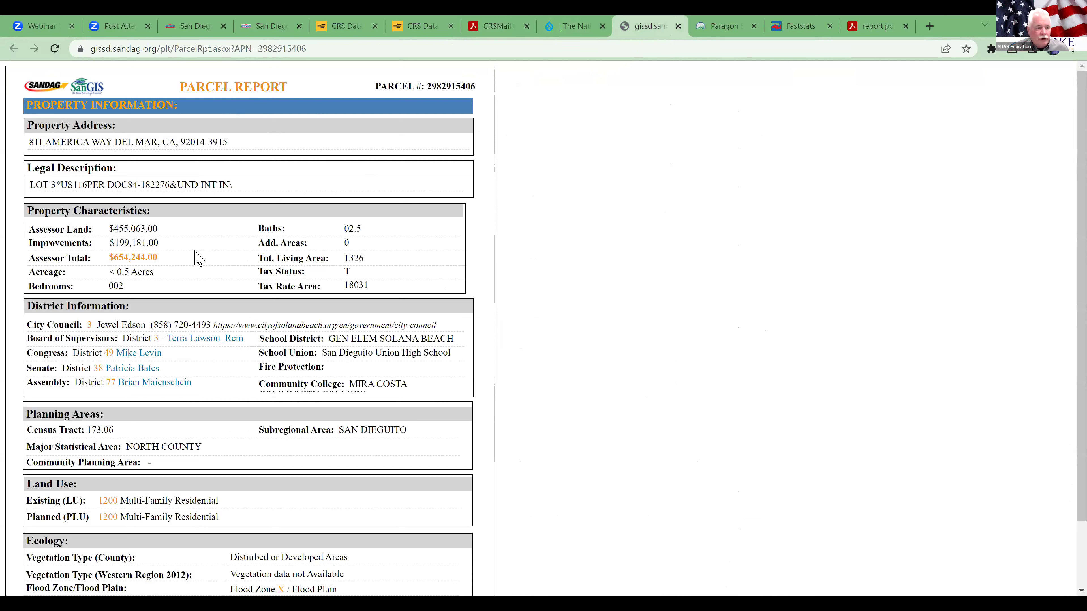
pyautogui.scroll(-2, 200, 325)
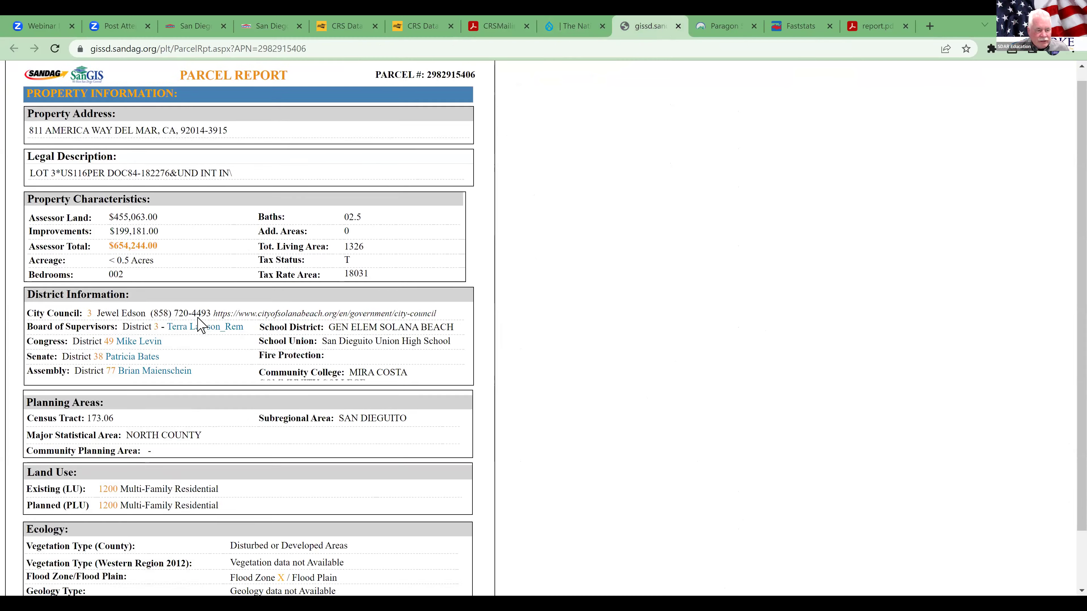
pyautogui.scroll(-1, 188, 310)
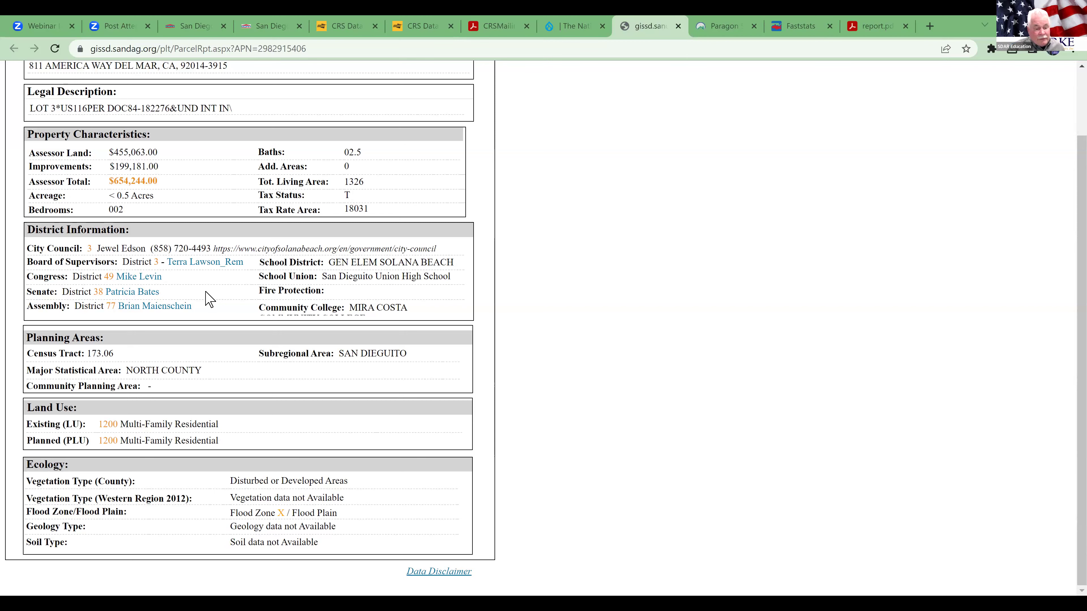
pyautogui.scroll(2, 210, 298)
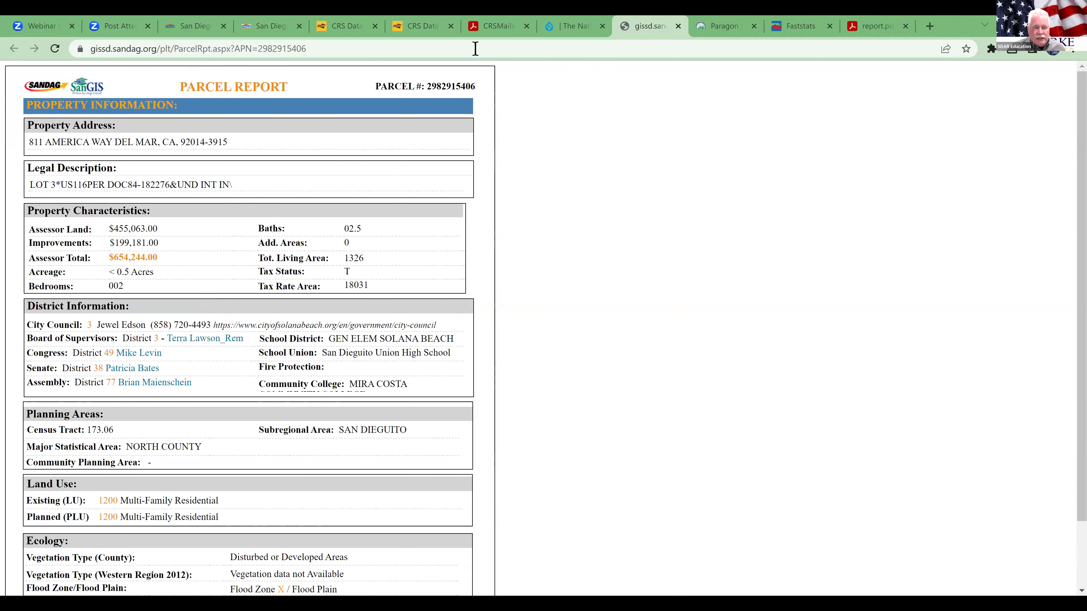
pyautogui.click(424, 27)
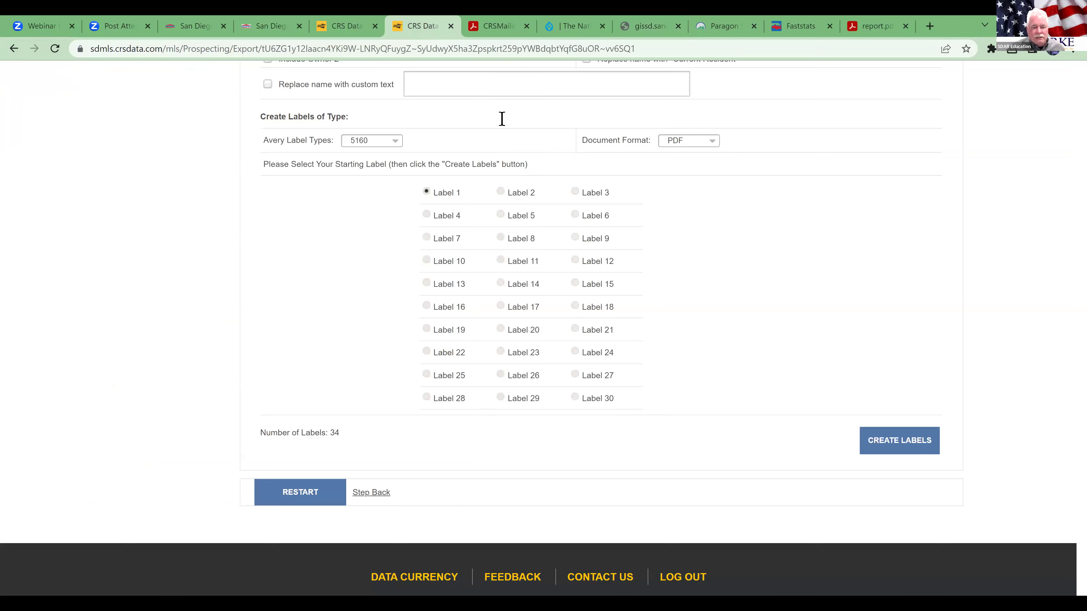
# Leave the label export options and go back to the main Property Search page.
pyautogui.scroll(-3, 730, 248)
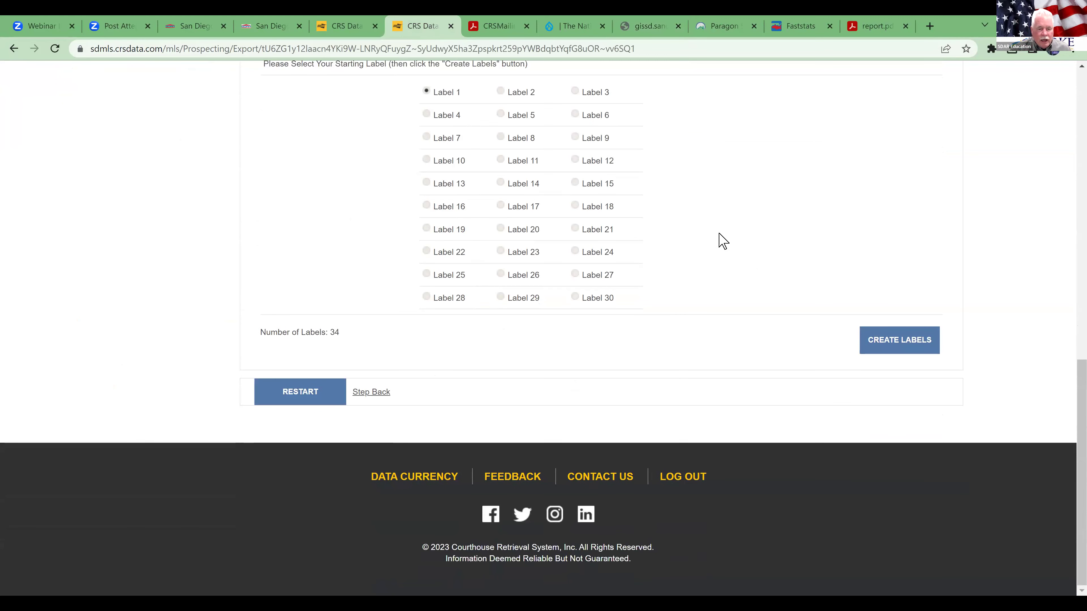
pyautogui.scroll(15, 729, 248)
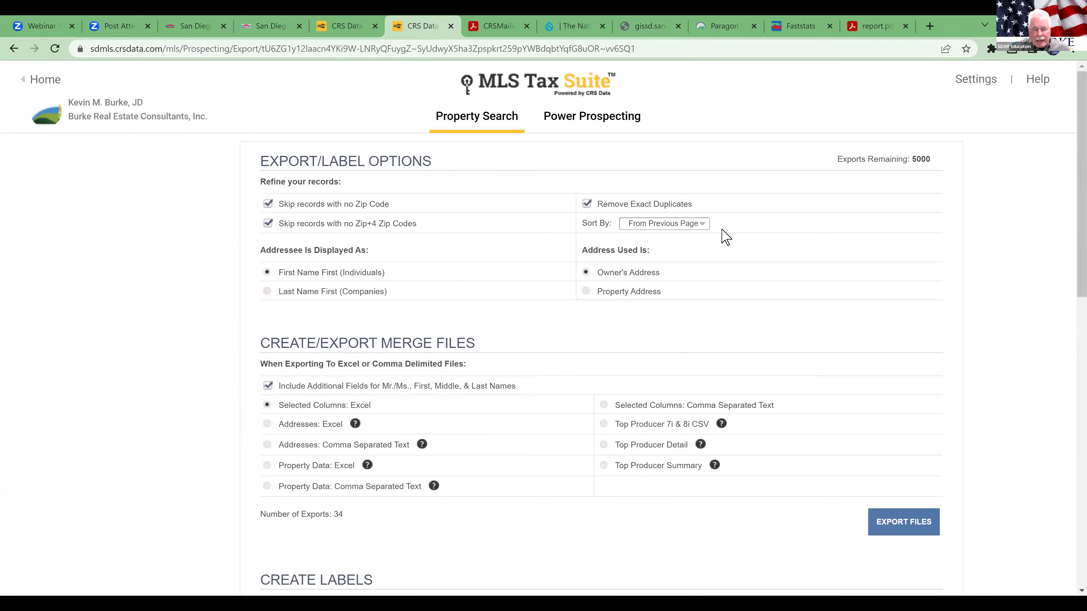
pyautogui.click(462, 122)
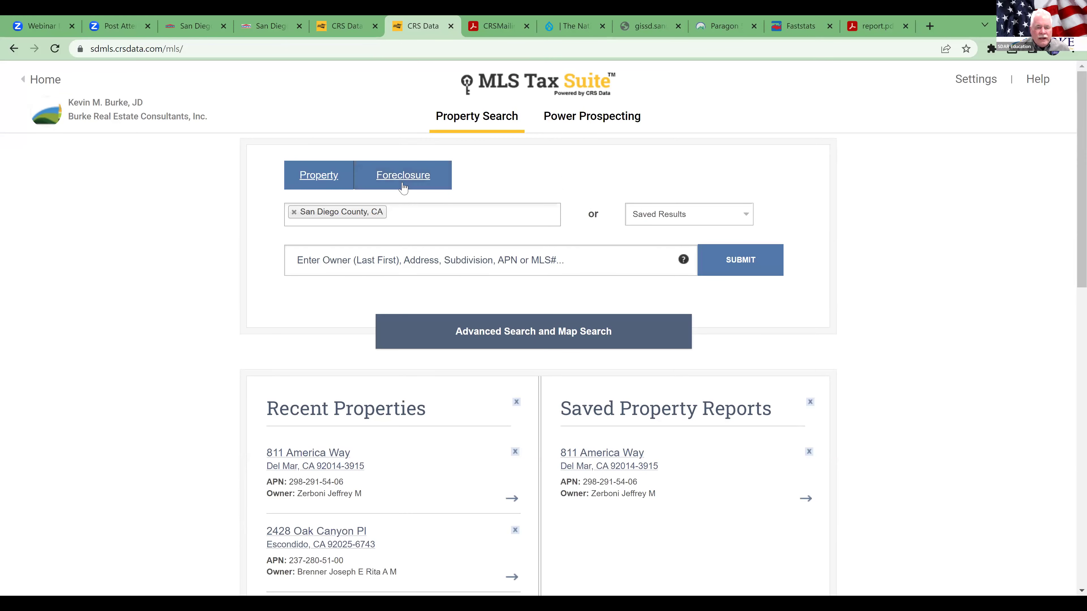
# Look through the Recent Properties list, then bring up the Foreclosure search form.
pyautogui.scroll(-3, 403, 187)
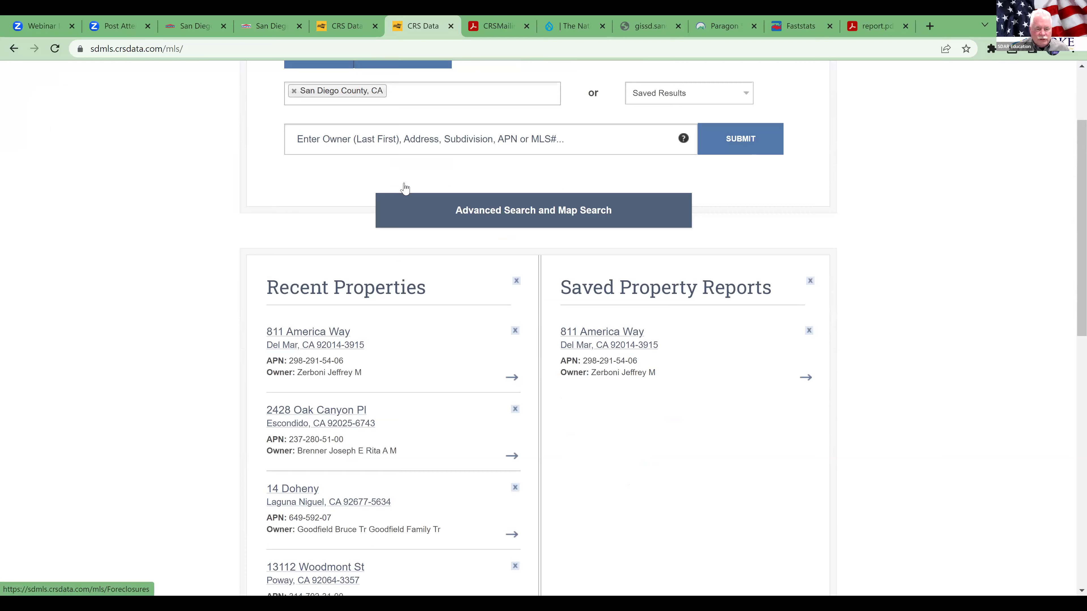
pyautogui.scroll(-8, 405, 188)
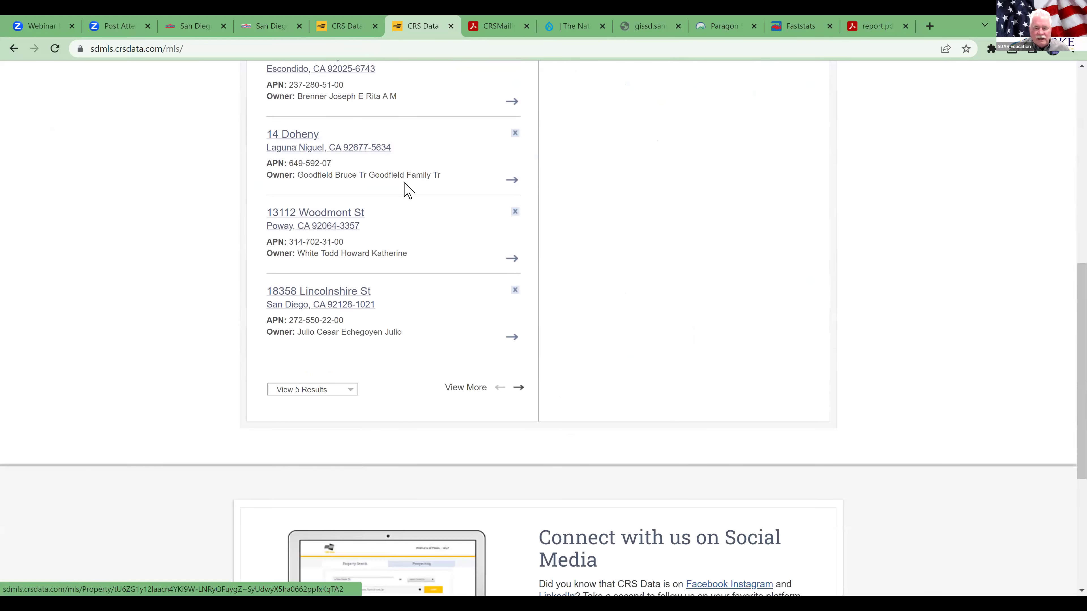
pyautogui.scroll(-5, 408, 189)
pyautogui.scroll(12, 409, 190)
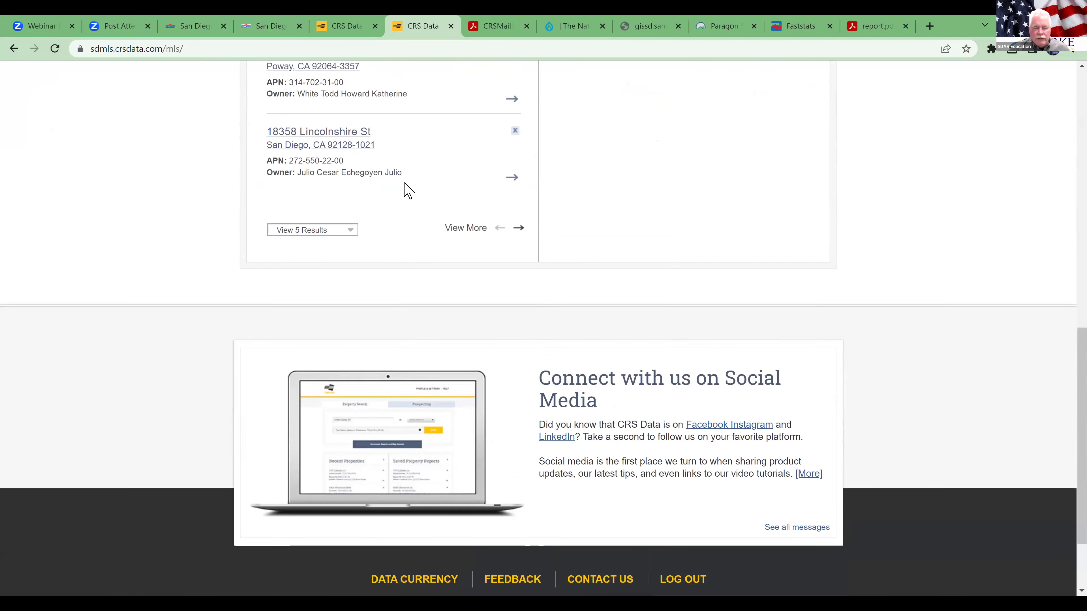
pyautogui.scroll(4, 412, 187)
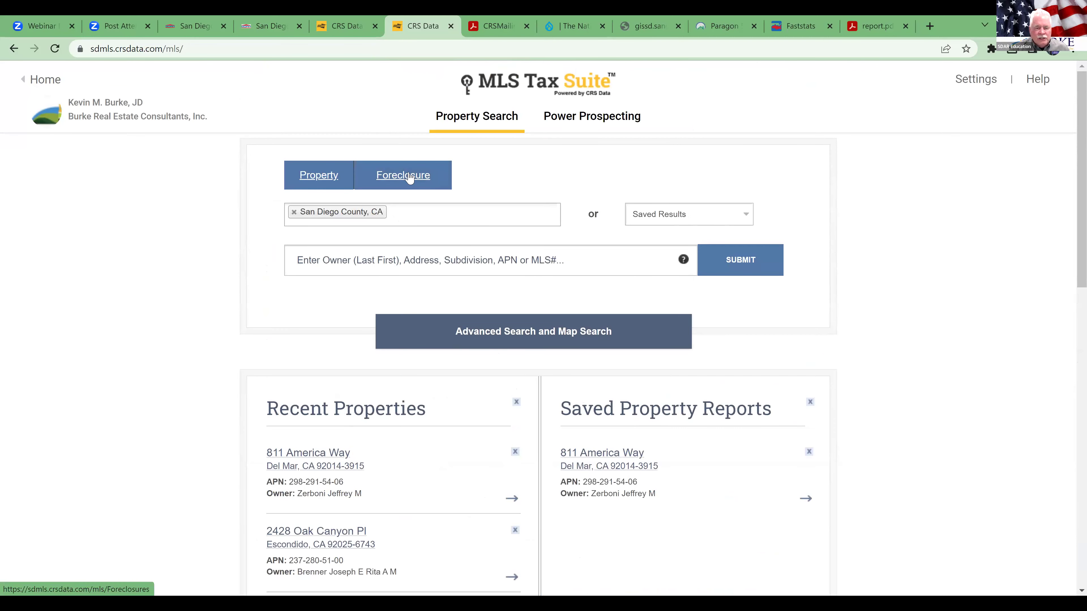
pyautogui.click(416, 177)
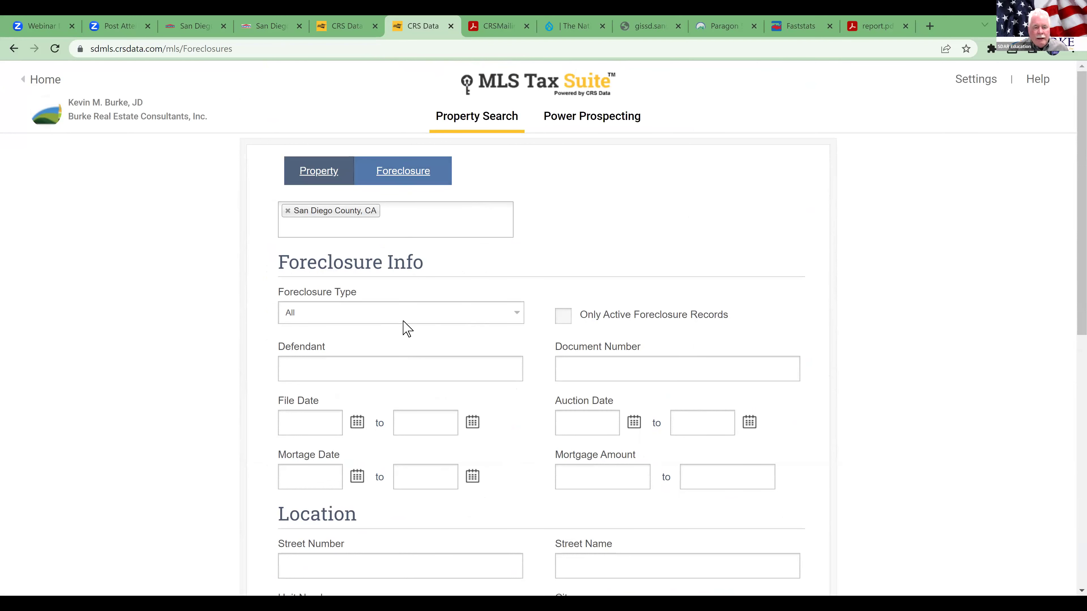
# Scroll down to view the Foreclosure Info and Location fields of the Foreclosure form.
pyautogui.scroll(-1, 430, 329)
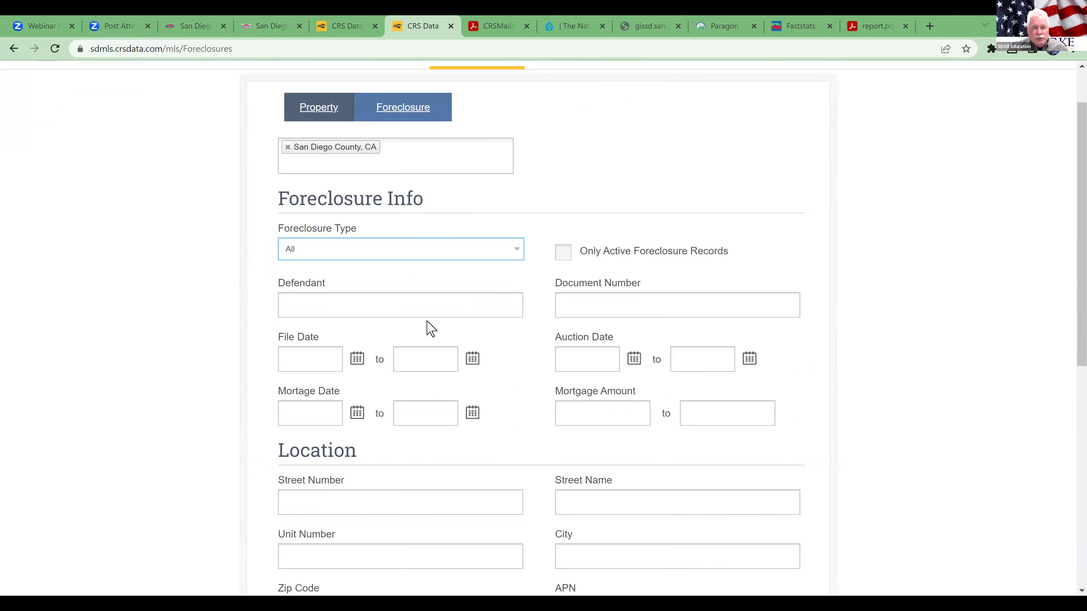
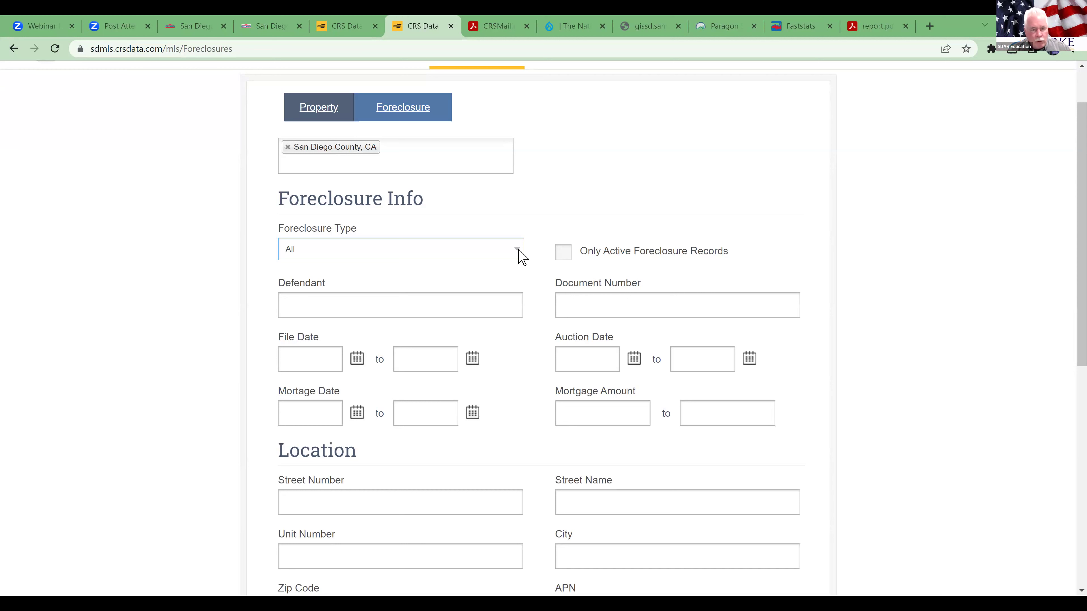
# Set Foreclosure Type to Preforeclosure and include only active foreclosure records.
pyautogui.click(516, 249)
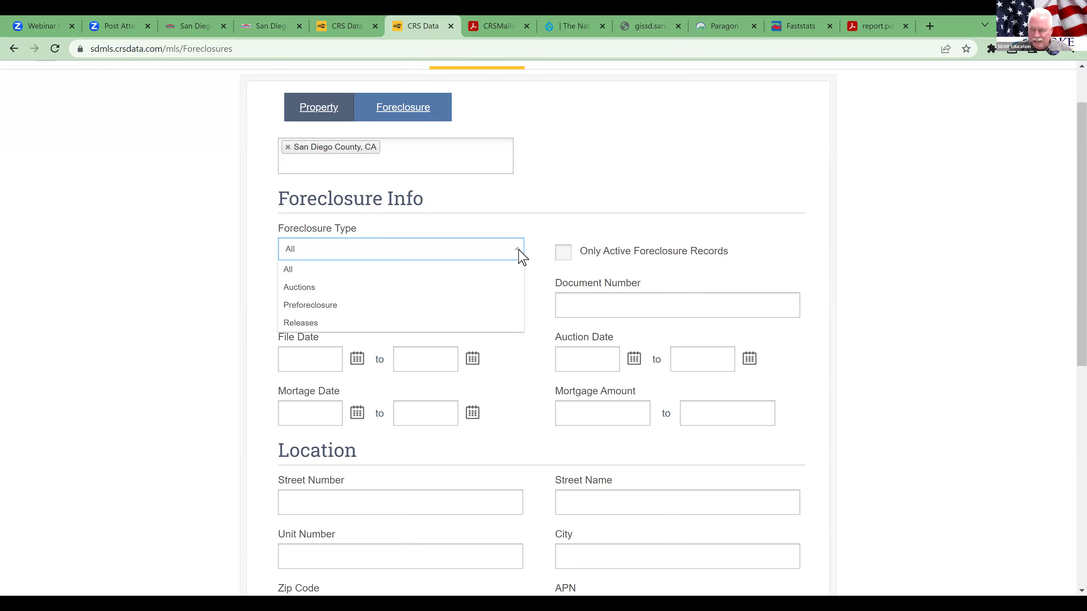
pyautogui.click(318, 304)
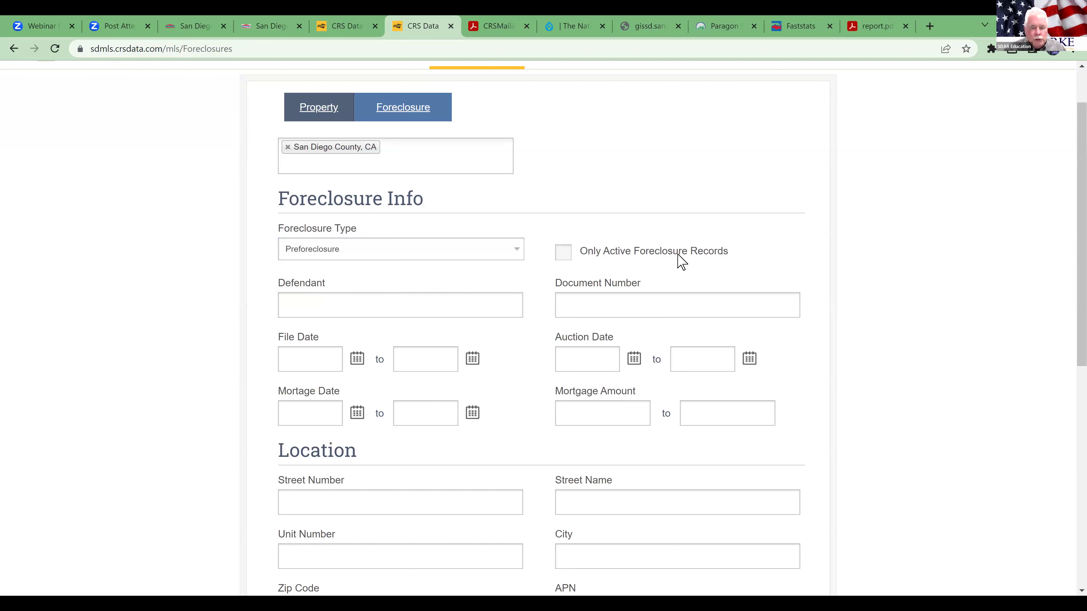
pyautogui.click(564, 257)
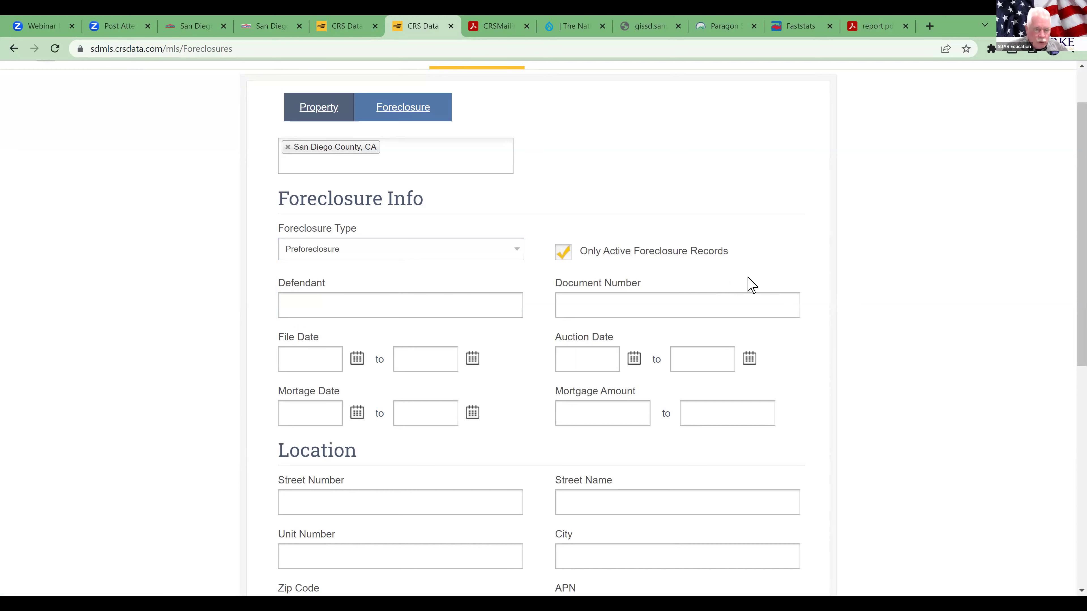
pyautogui.click(747, 301)
pyautogui.click(309, 295)
pyautogui.click(591, 308)
pyautogui.click(499, 305)
pyautogui.click(761, 303)
pyautogui.click(365, 307)
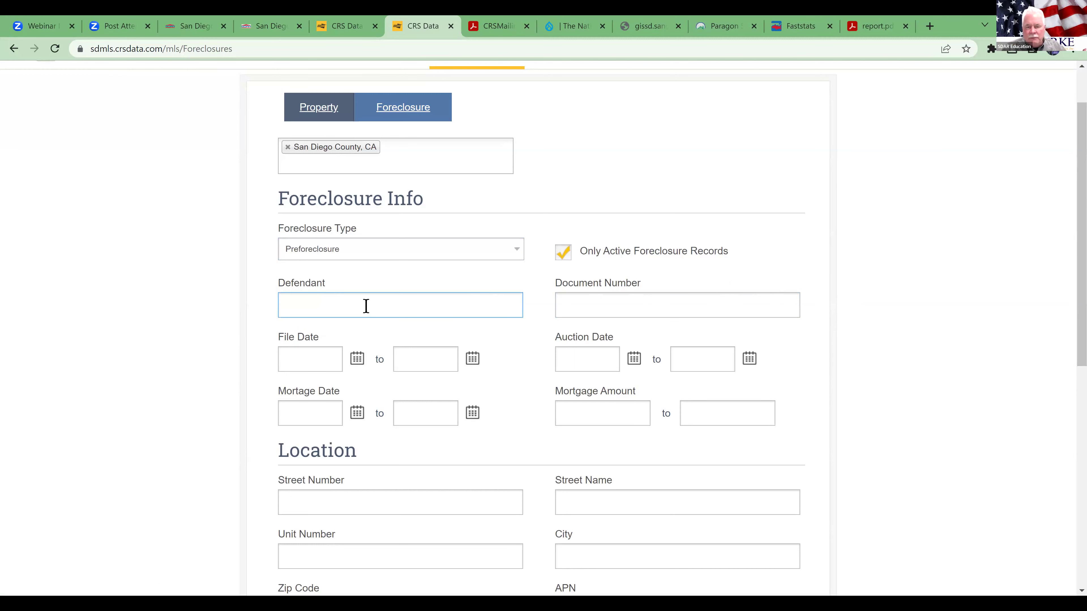
# Leave the Location fields blank and submit the San Diego preforeclosure search.
pyautogui.scroll(-2, 368, 306)
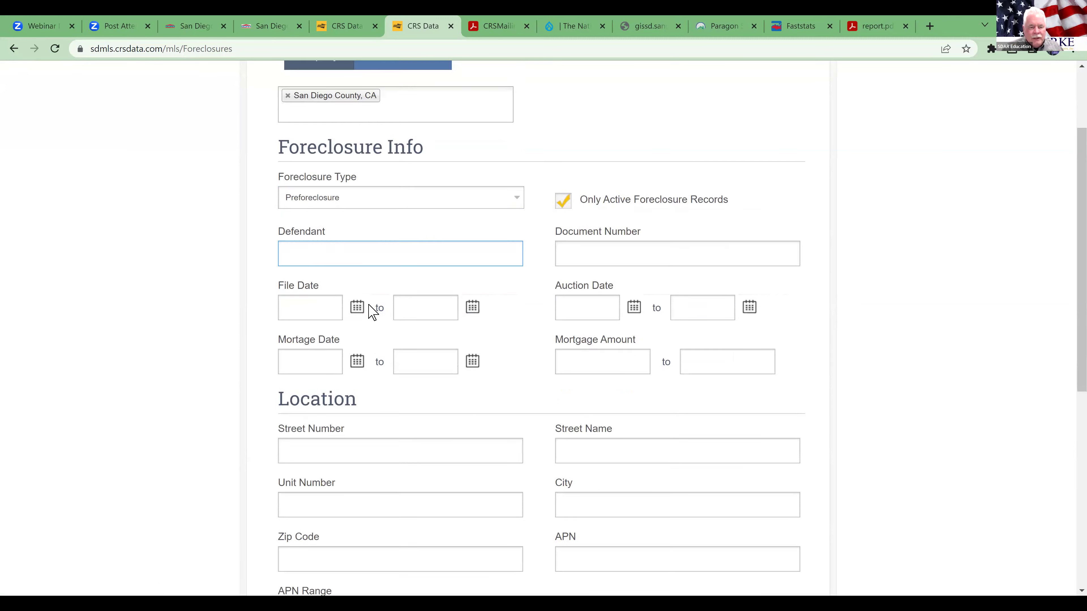
pyautogui.click(391, 303)
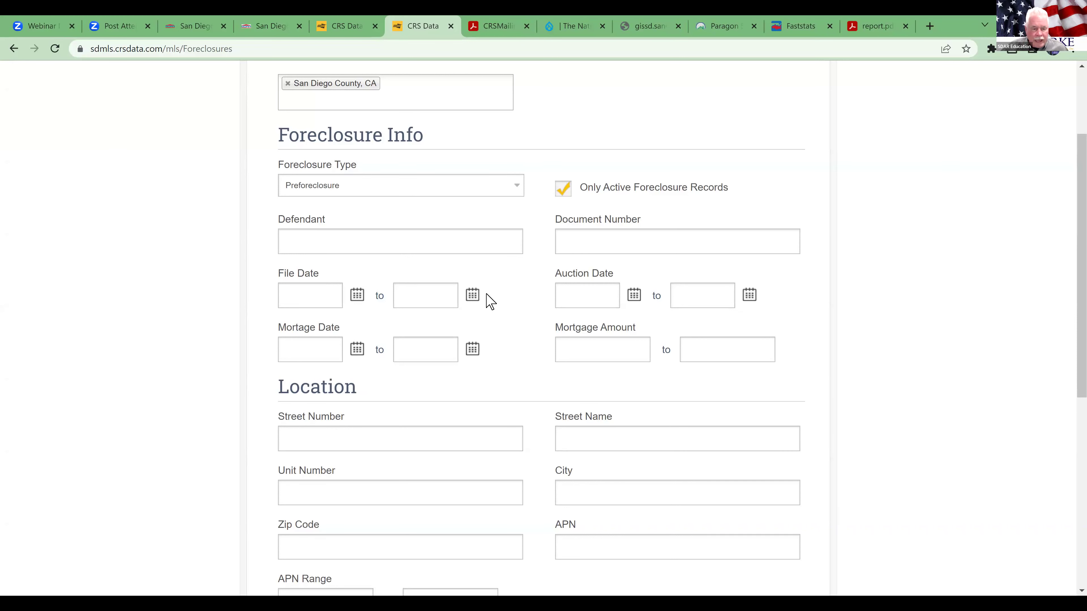
pyautogui.click(441, 293)
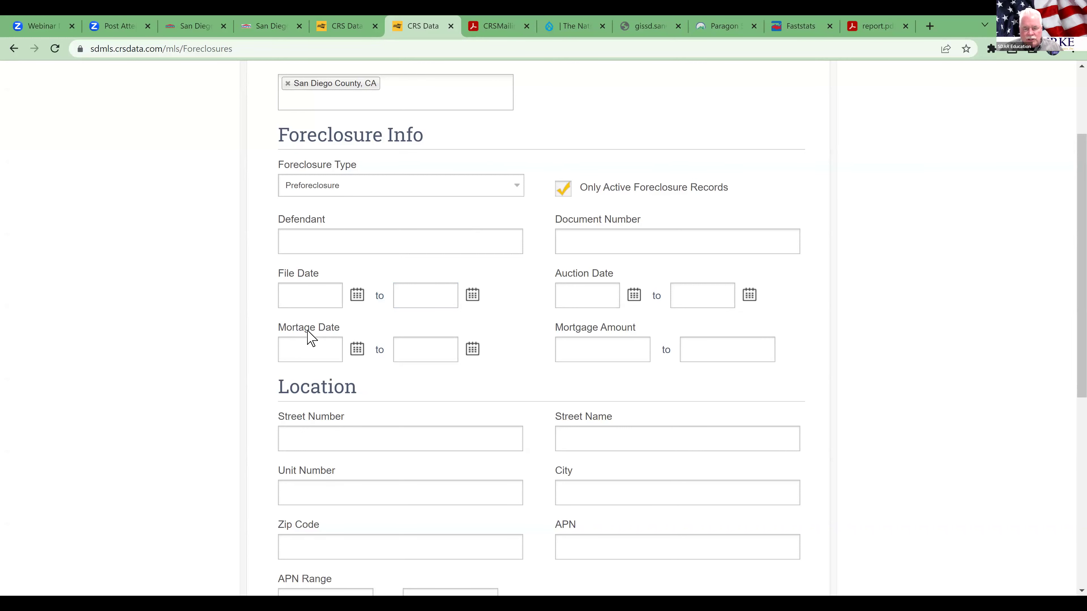
pyautogui.scroll(-2, 309, 334)
pyautogui.scroll(-3, 311, 326)
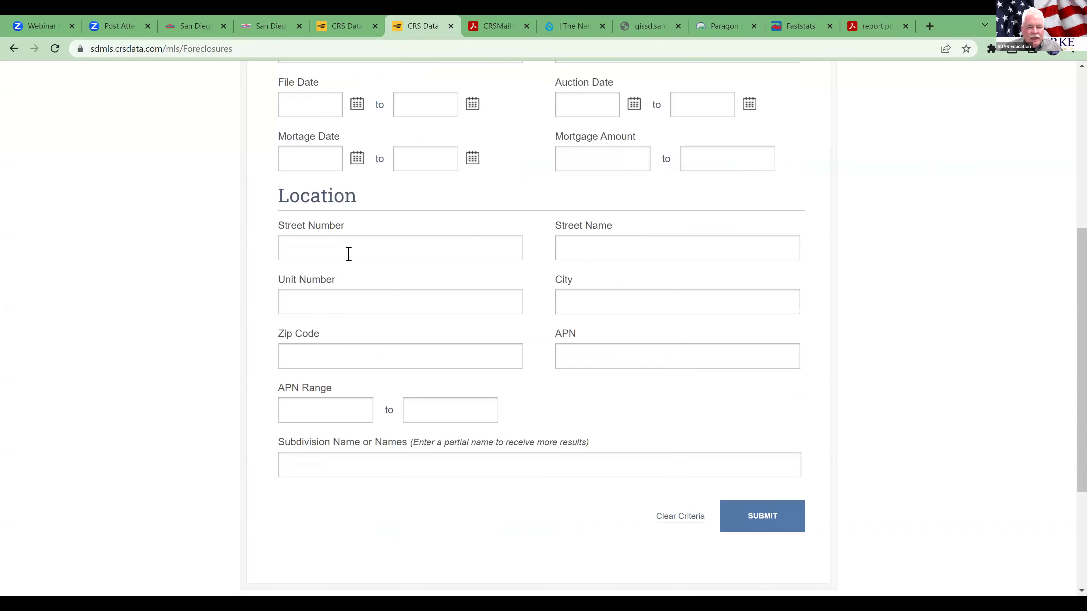
pyautogui.click(322, 257)
pyautogui.click(423, 319)
pyautogui.click(418, 310)
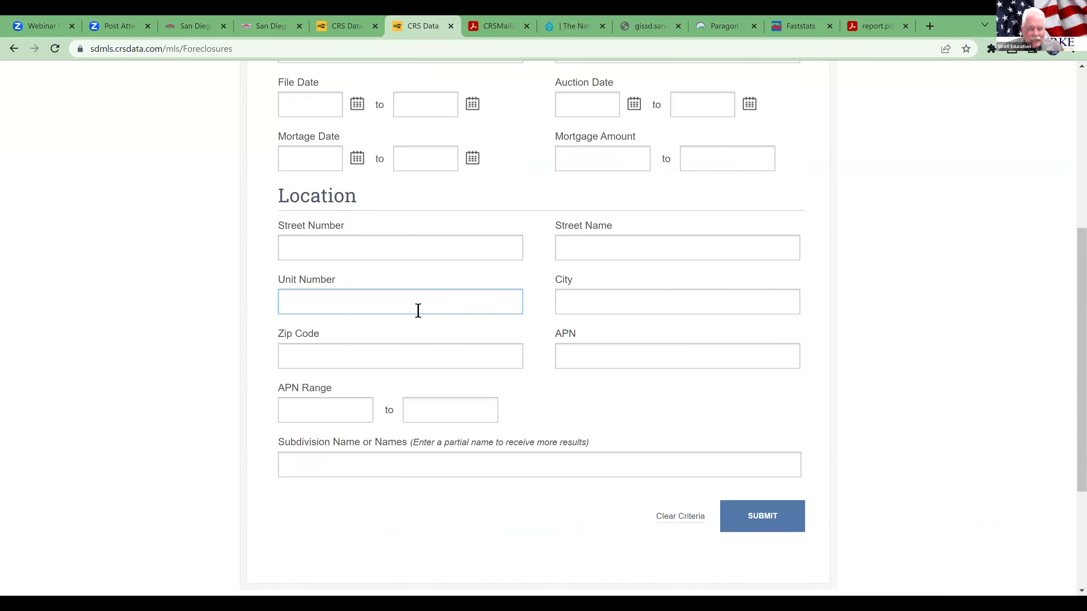
pyautogui.click(574, 355)
pyautogui.click(592, 341)
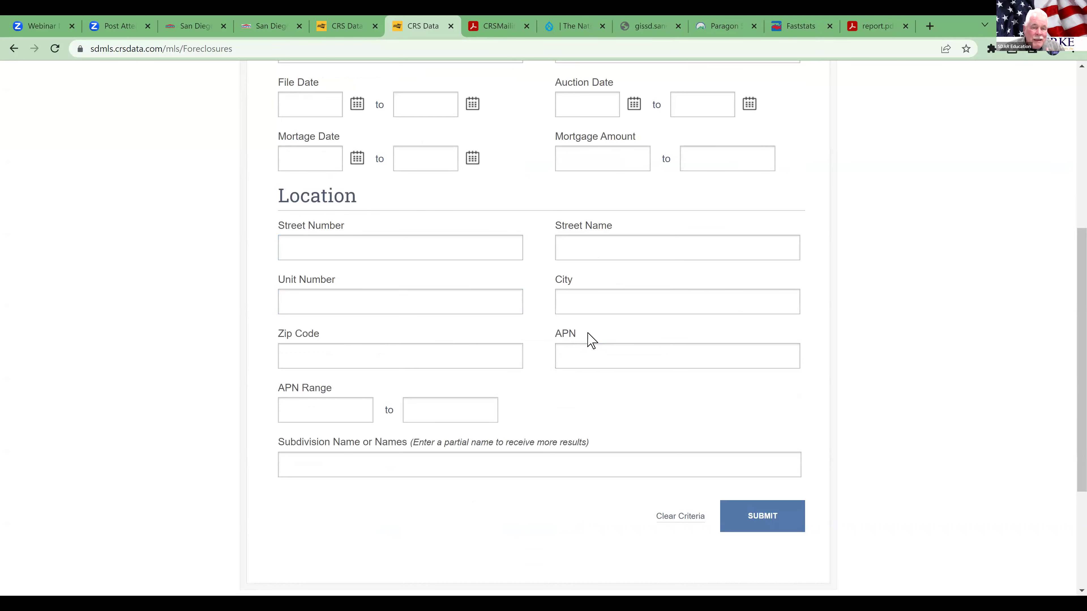
pyautogui.click(445, 356)
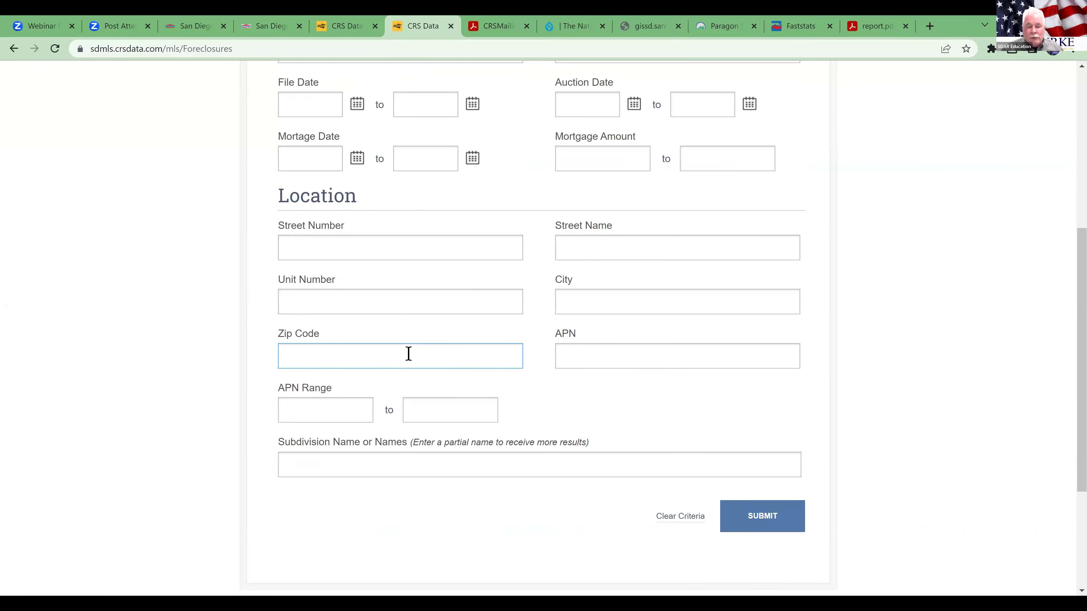
pyautogui.click(646, 457)
pyautogui.click(764, 520)
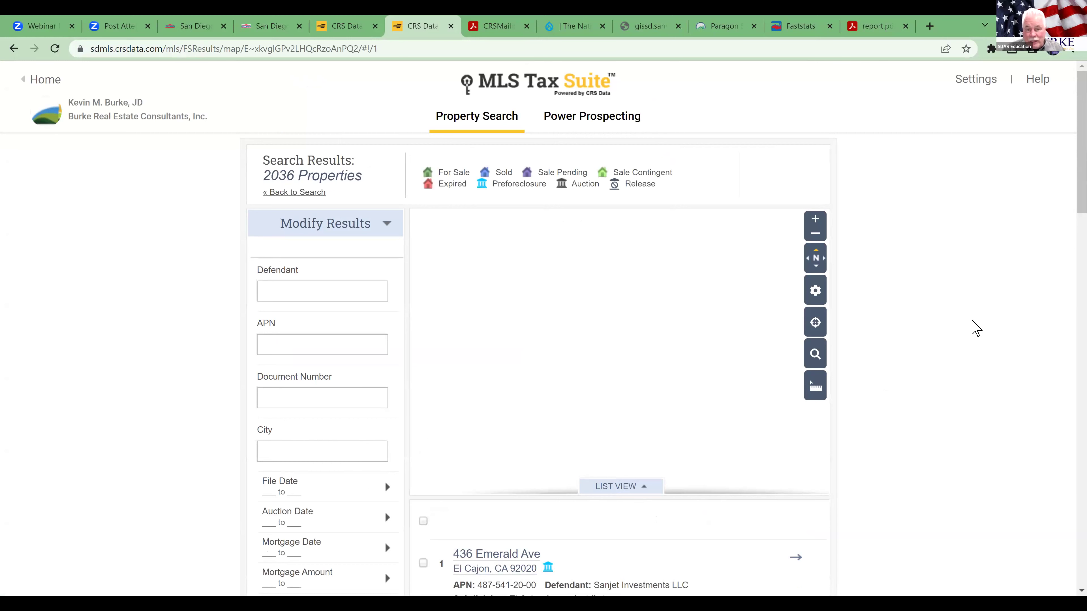
# Review the 2036 preforeclosure results and open the File Date range calendars.
pyautogui.scroll(-4, 975, 328)
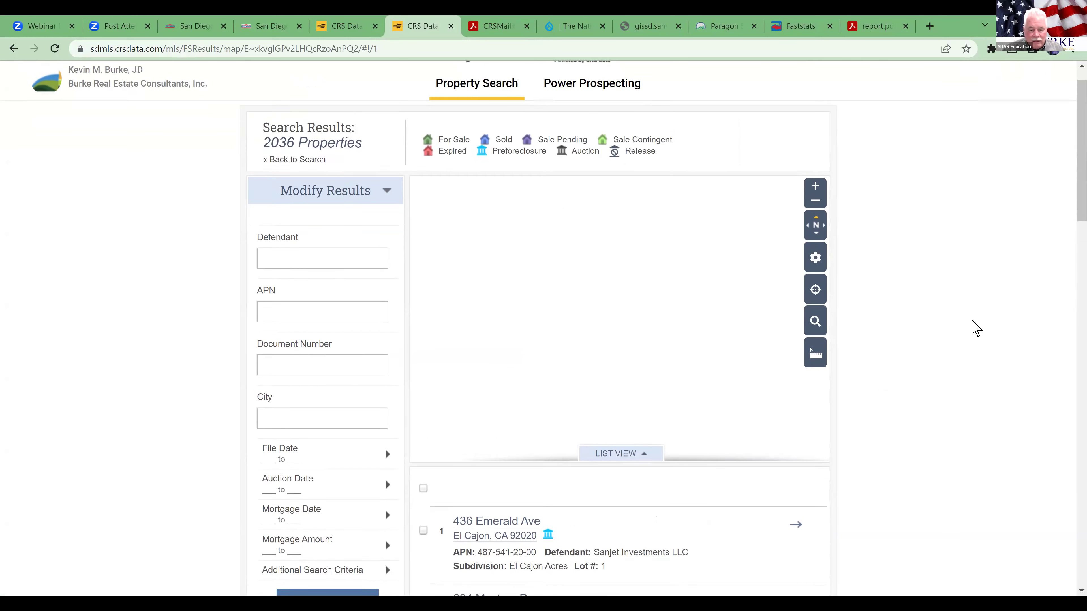
pyautogui.scroll(-3, 976, 329)
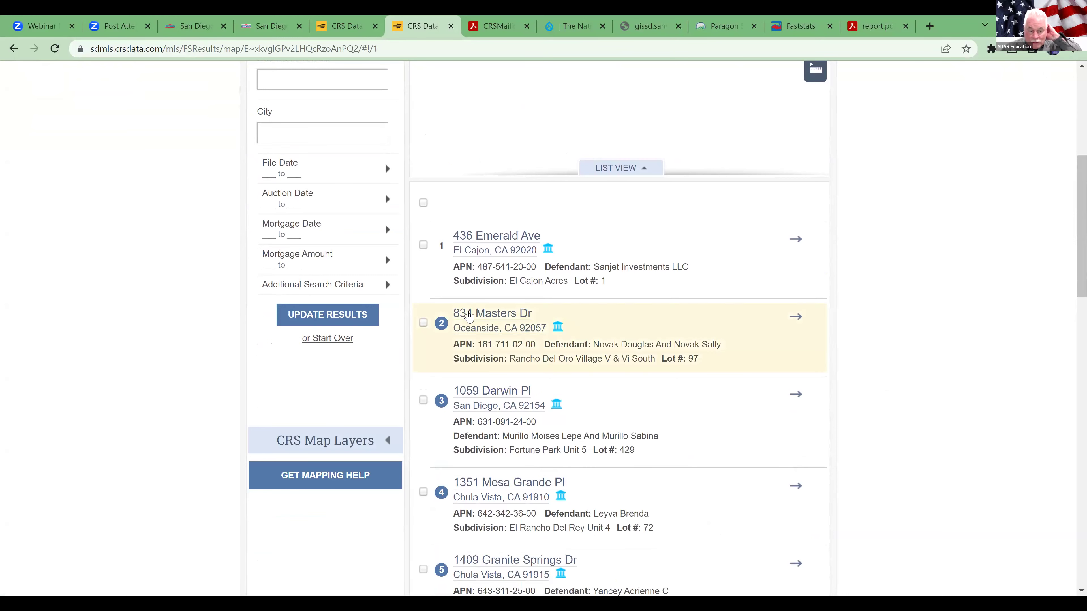
pyautogui.click(268, 164)
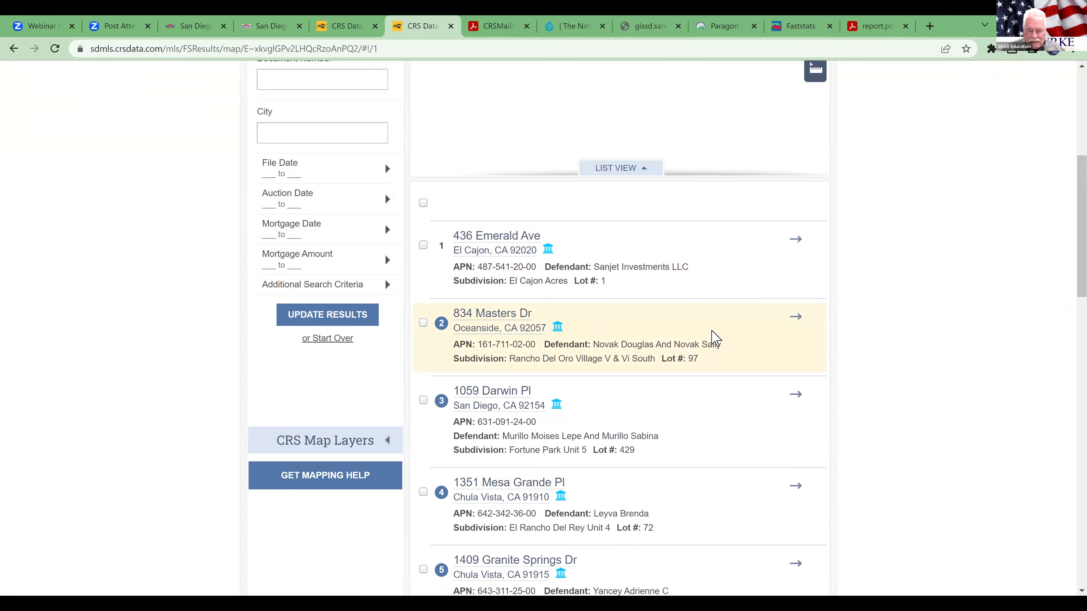
pyautogui.scroll(-3, 716, 338)
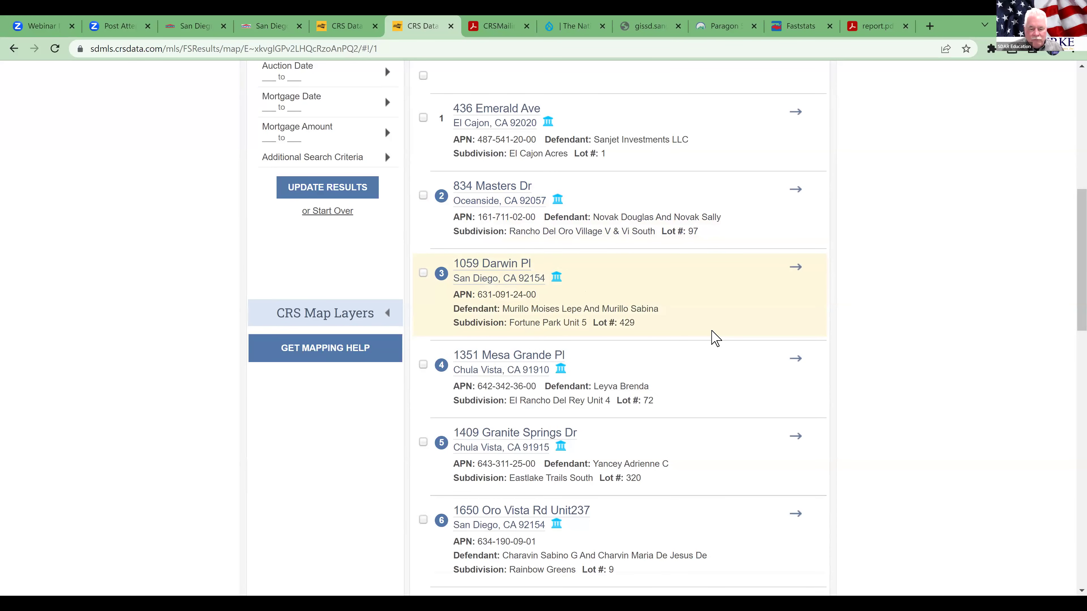
pyautogui.scroll(-3, 715, 338)
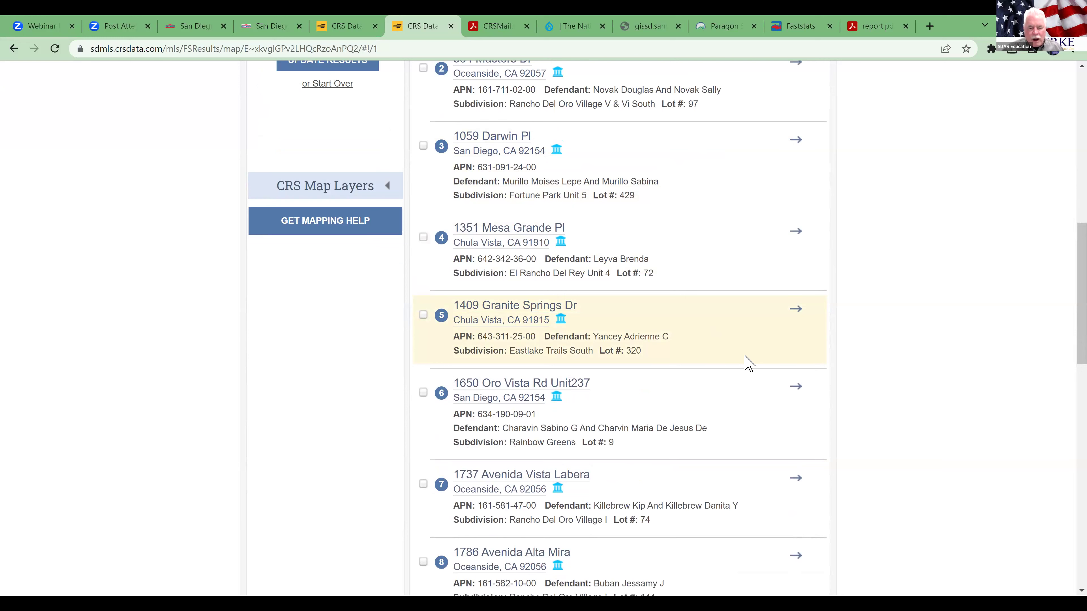
pyautogui.scroll(-5, 748, 363)
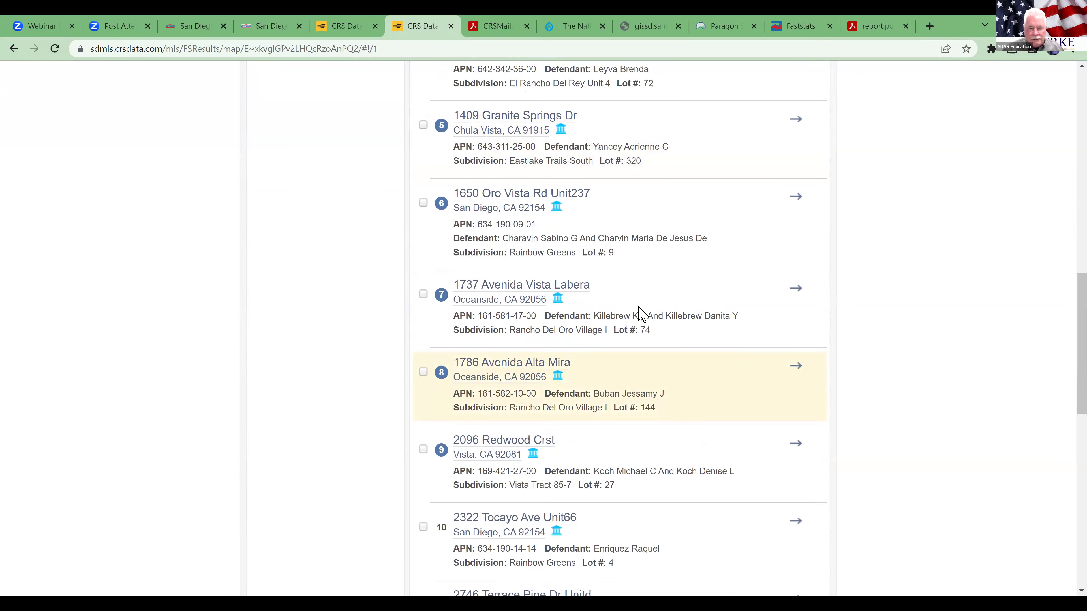
pyautogui.scroll(5, 582, 249)
pyautogui.scroll(10, 587, 253)
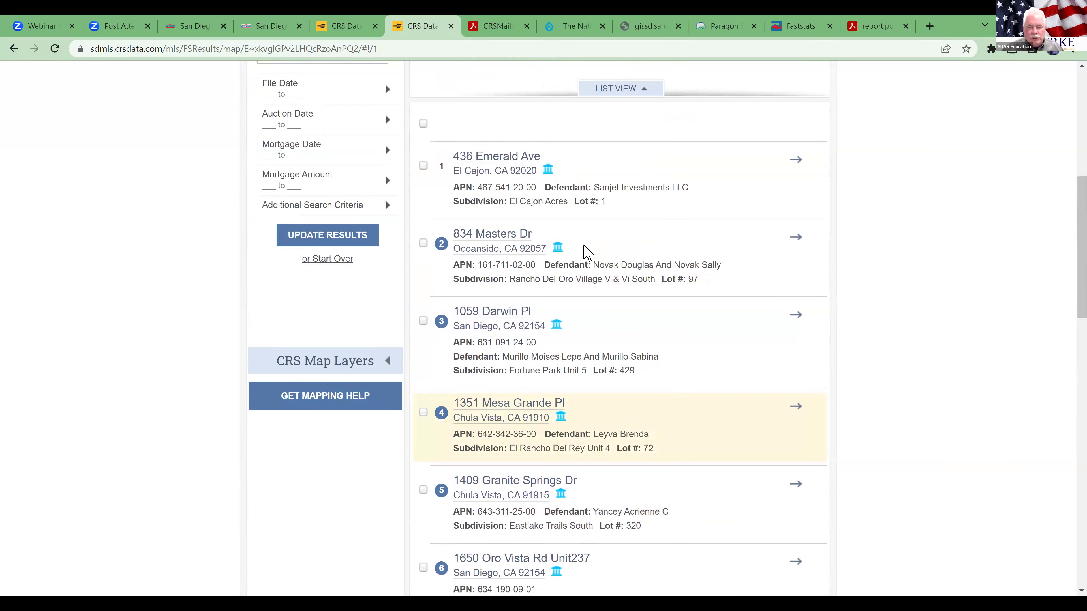
pyautogui.scroll(3, 637, 348)
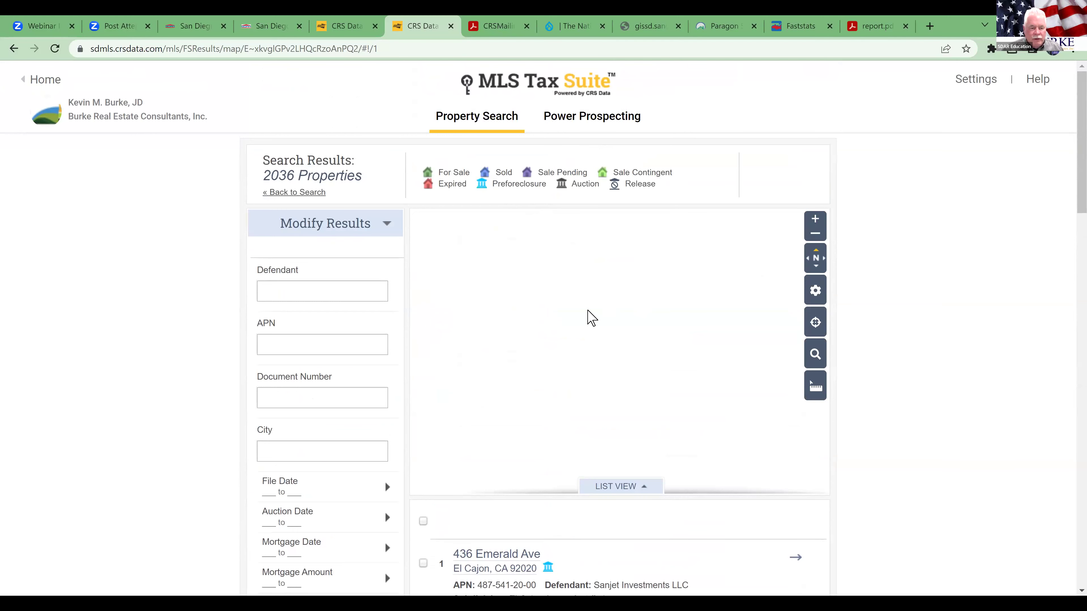
pyautogui.scroll(-4, 592, 318)
pyautogui.scroll(-6, 592, 318)
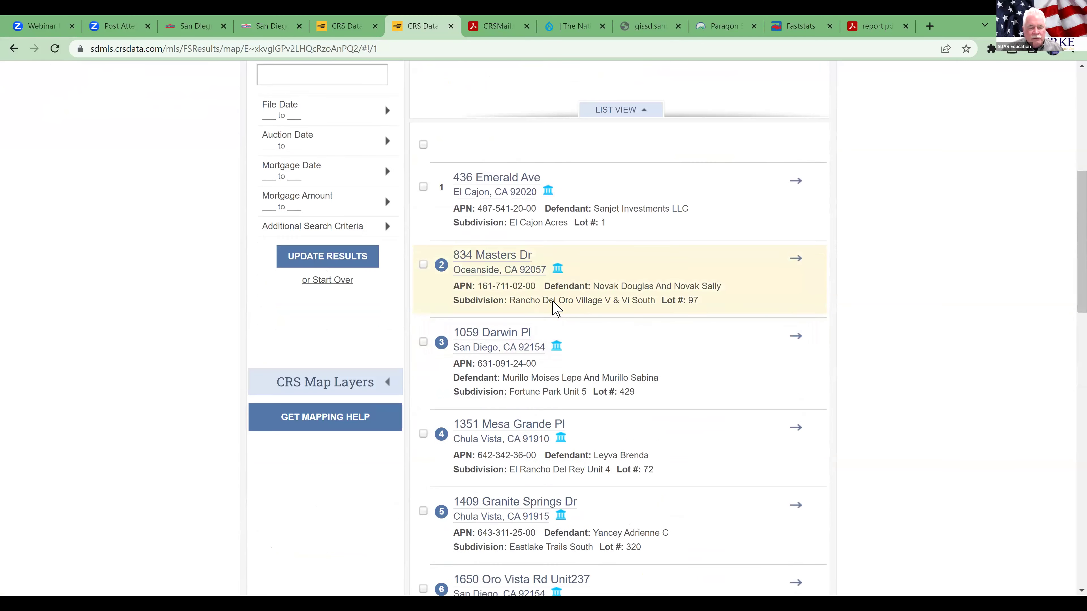
pyautogui.scroll(3, 316, 187)
# Filter results to Mortgage Date 10/01/2020 through 10/26/2023 and update them.
pyautogui.click(317, 182)
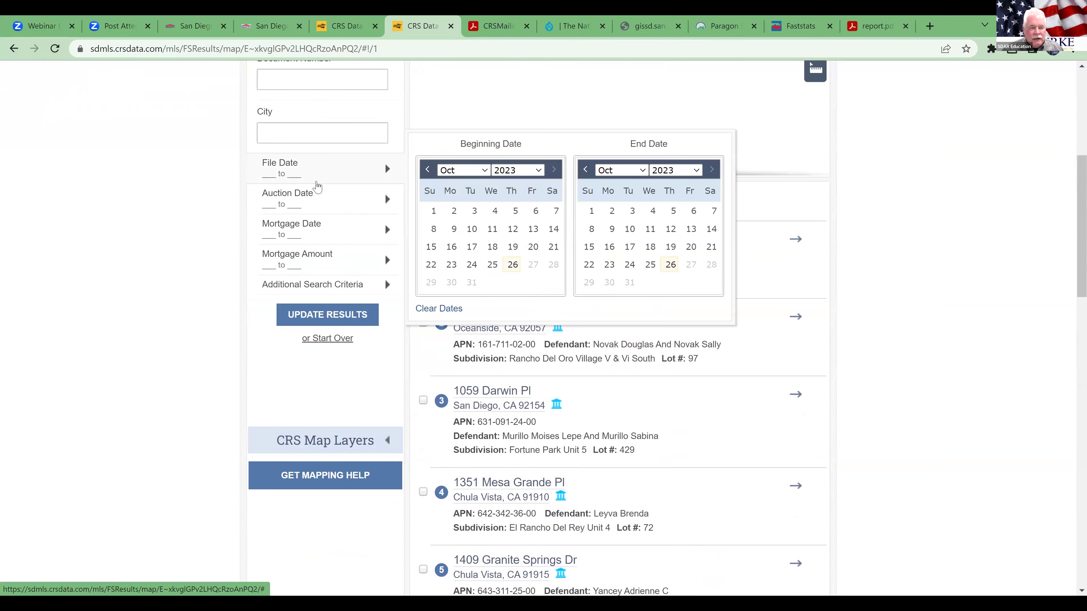
pyautogui.click(316, 167)
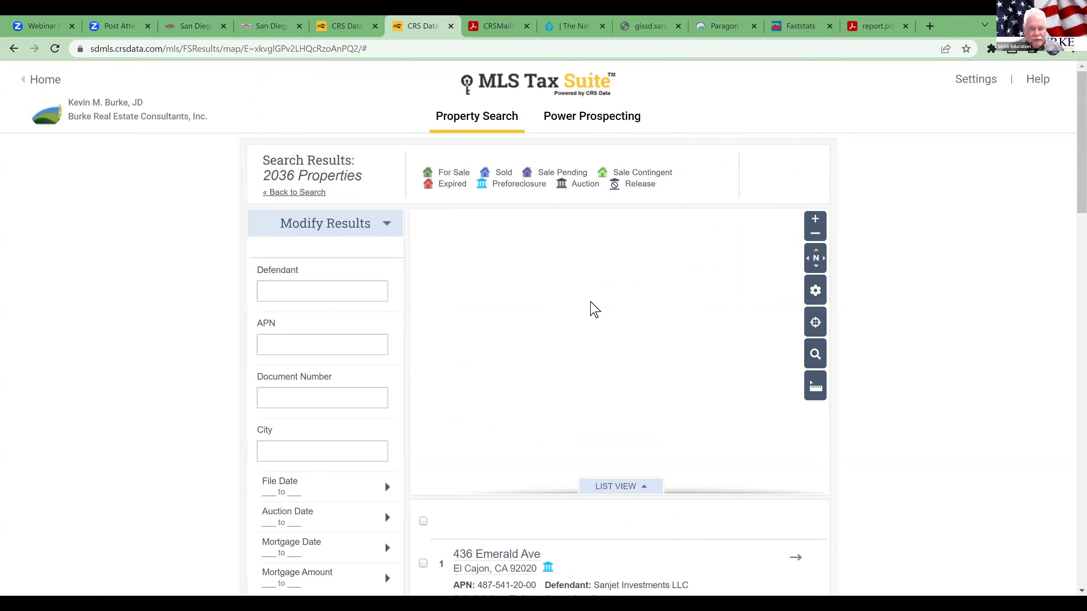
pyautogui.scroll(-1, 376, 304)
pyautogui.scroll(-5, 376, 303)
pyautogui.click(382, 295)
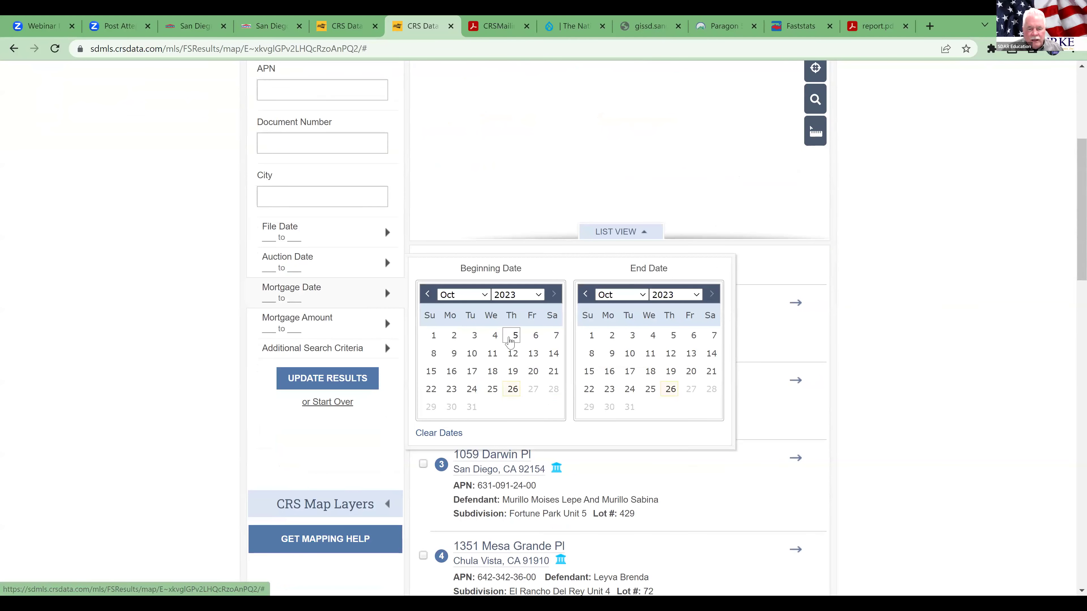
pyautogui.click(540, 296)
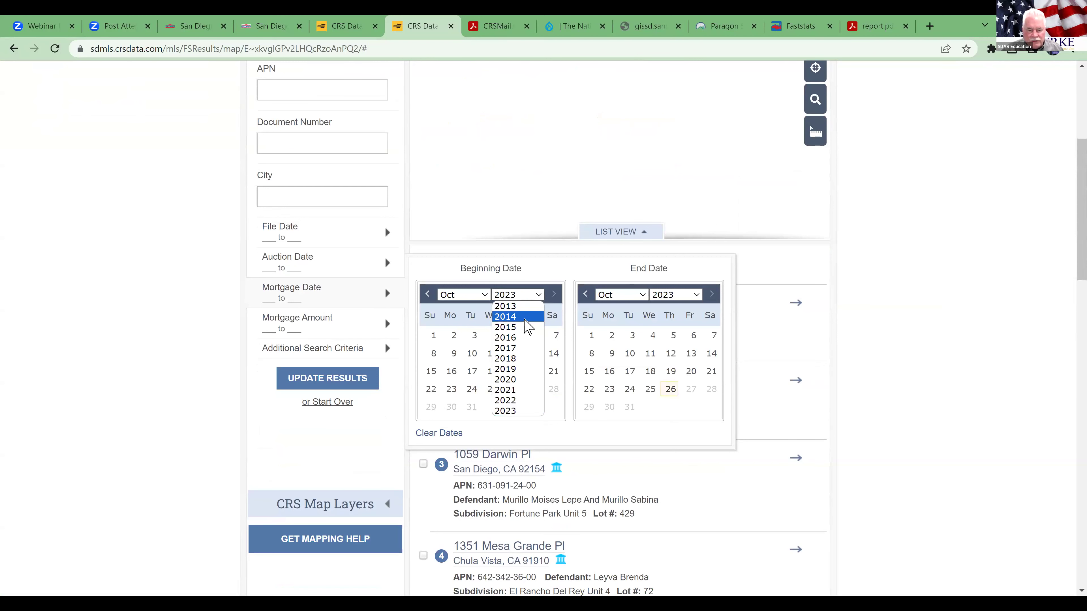
pyautogui.click(523, 379)
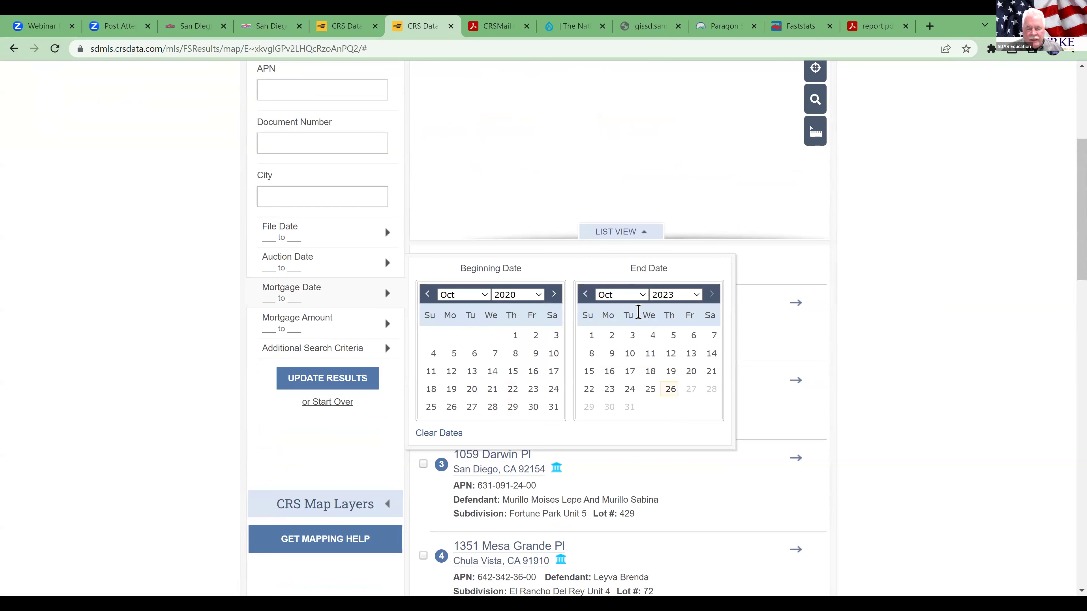
pyautogui.click(515, 336)
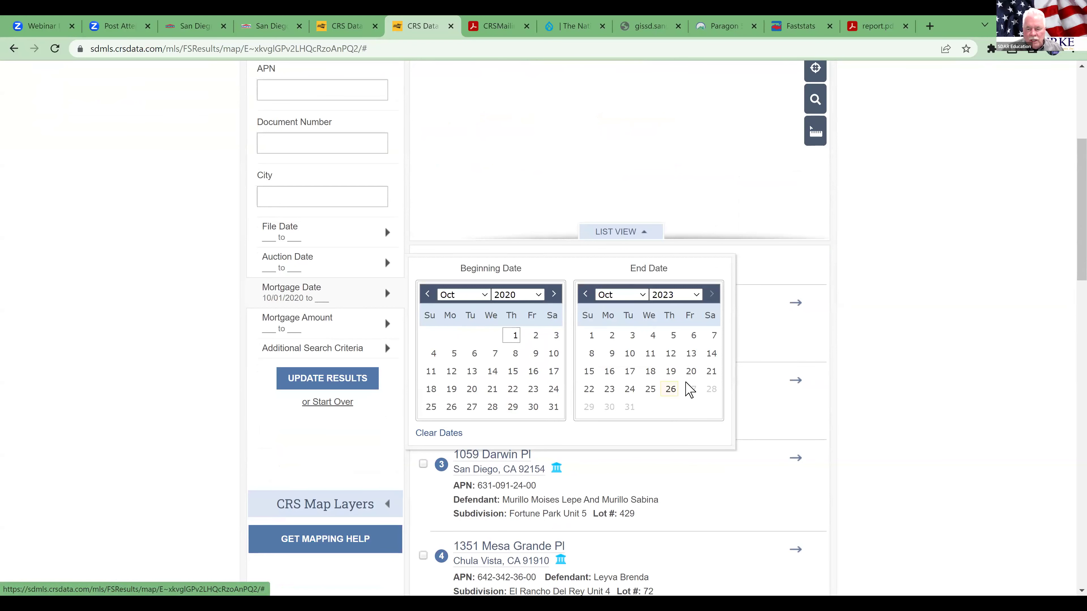
pyautogui.click(670, 390)
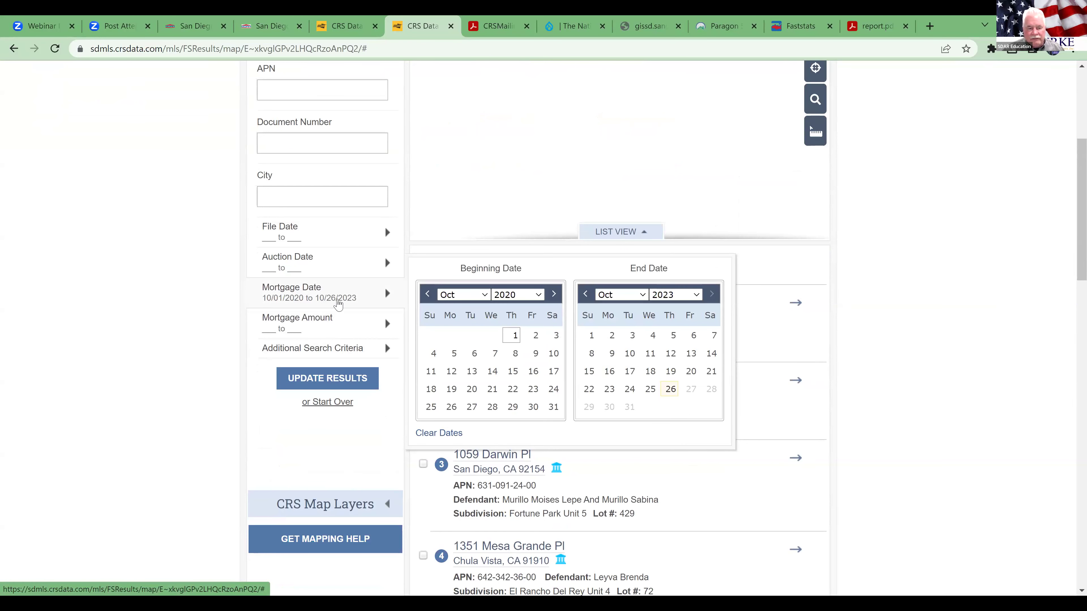
pyautogui.click(328, 379)
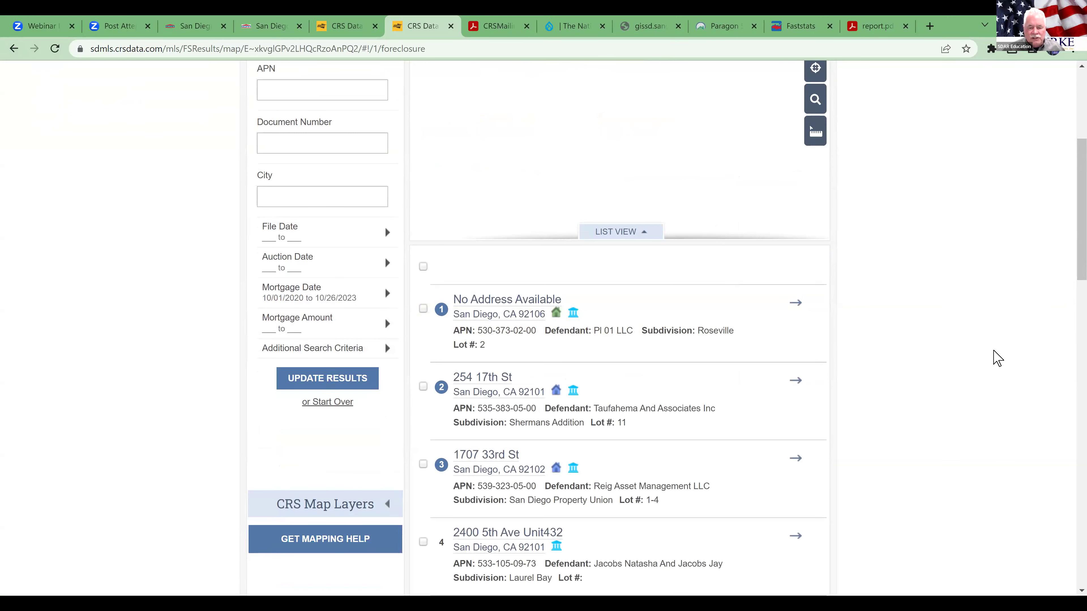
pyautogui.scroll(1, 781, 359)
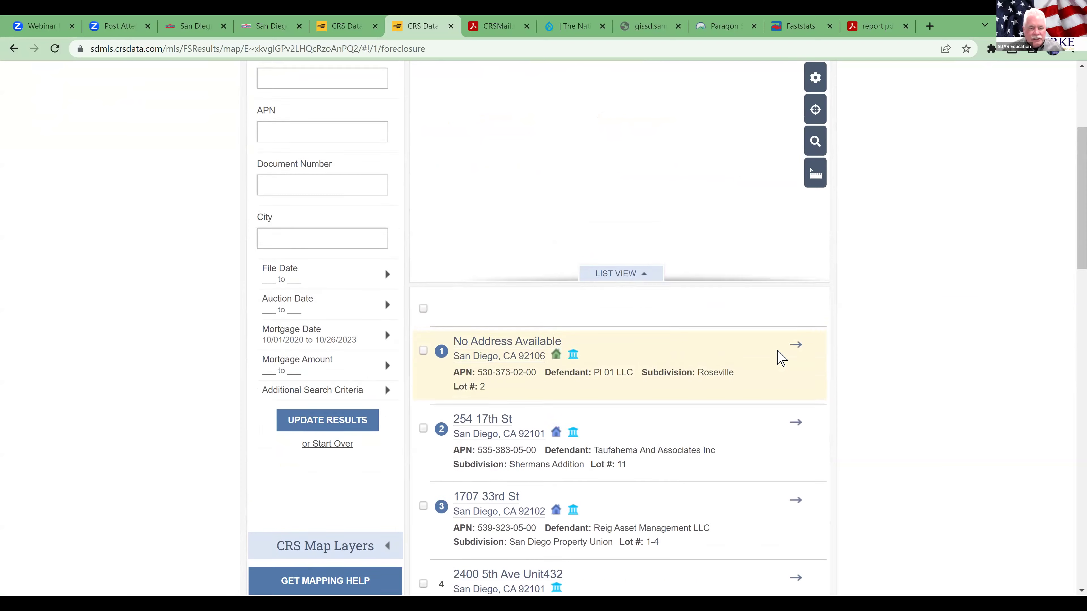
pyautogui.scroll(5, 781, 359)
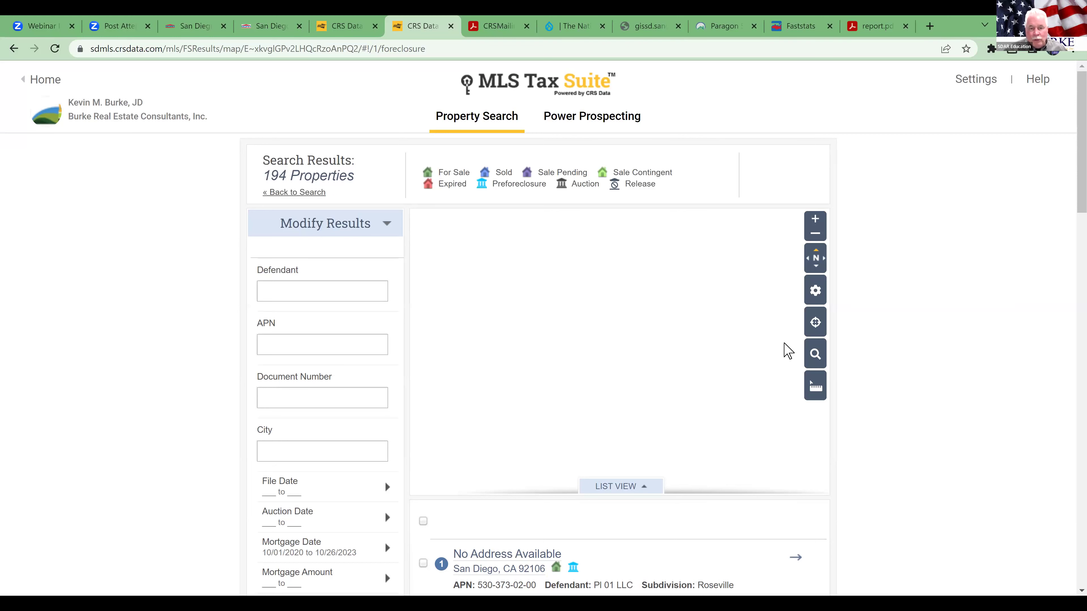
pyautogui.scroll(-4, 789, 351)
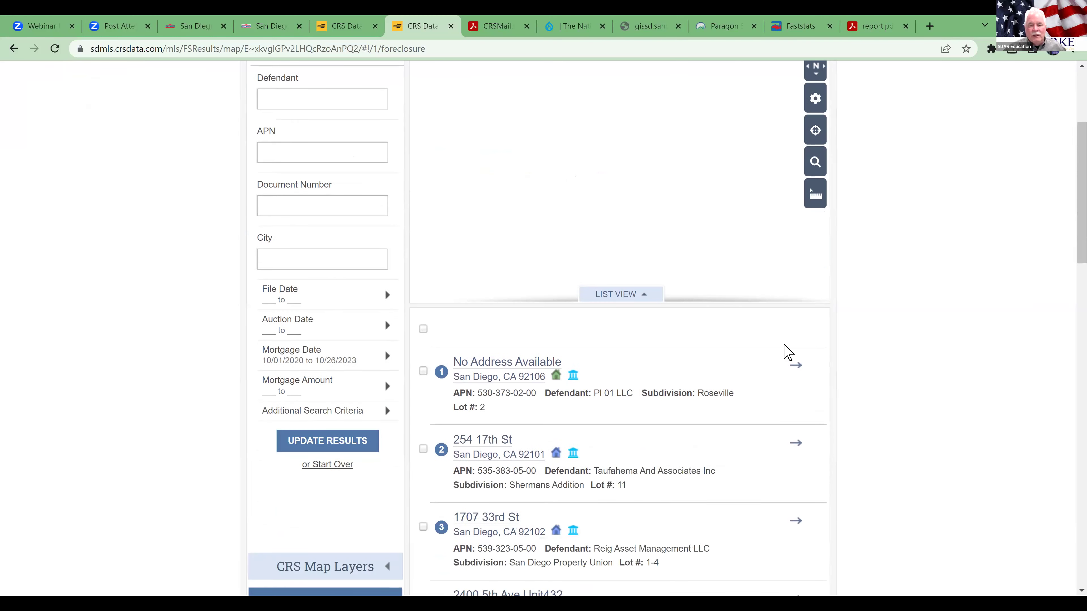
pyautogui.scroll(-4, 788, 353)
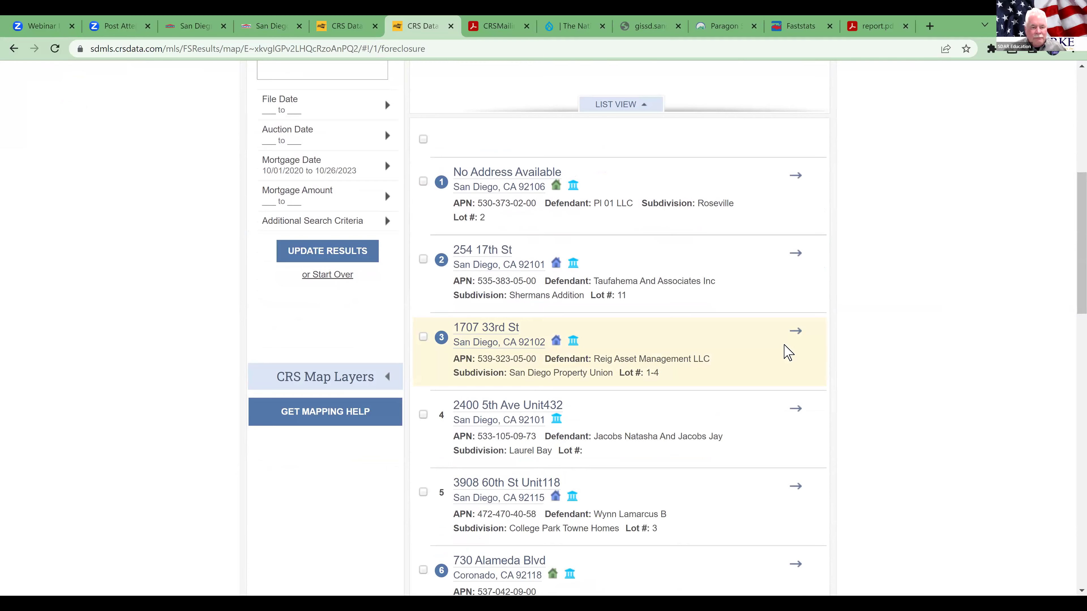
pyautogui.scroll(8, 784, 352)
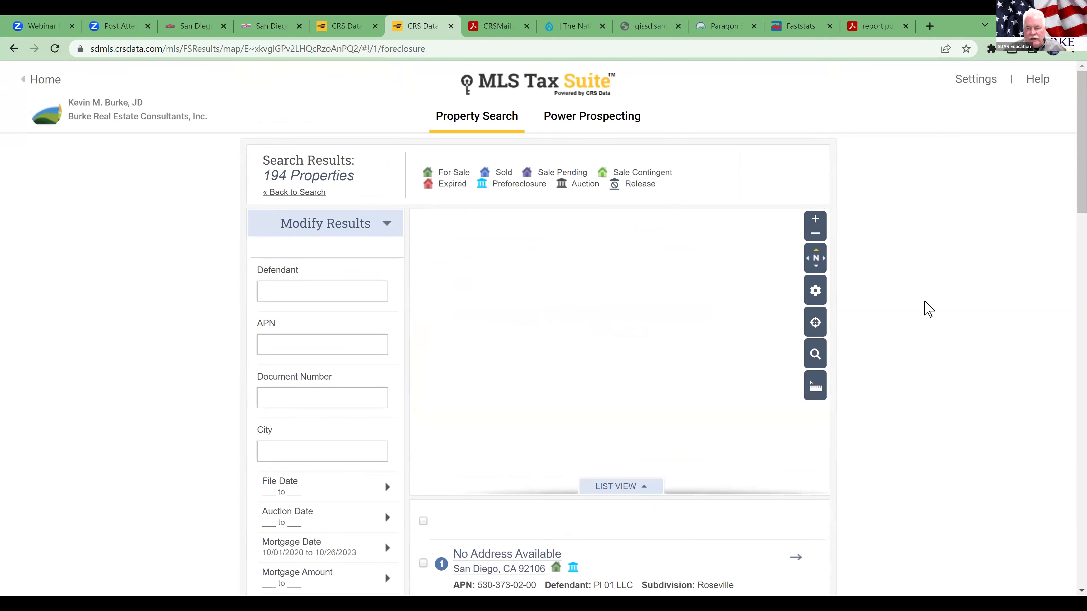
pyautogui.scroll(-5, 928, 308)
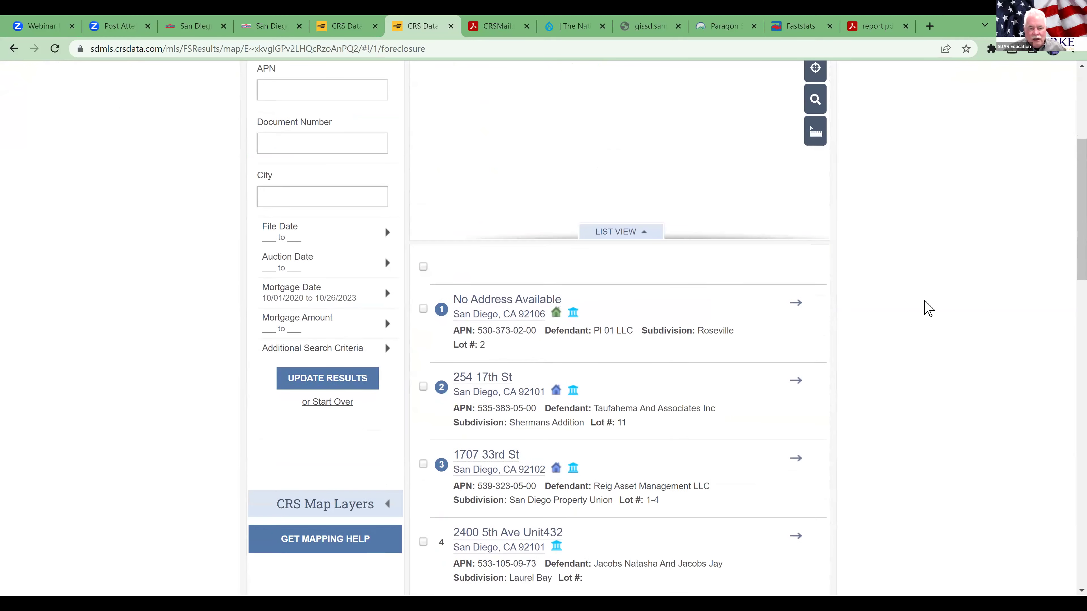
pyautogui.scroll(-3, 928, 308)
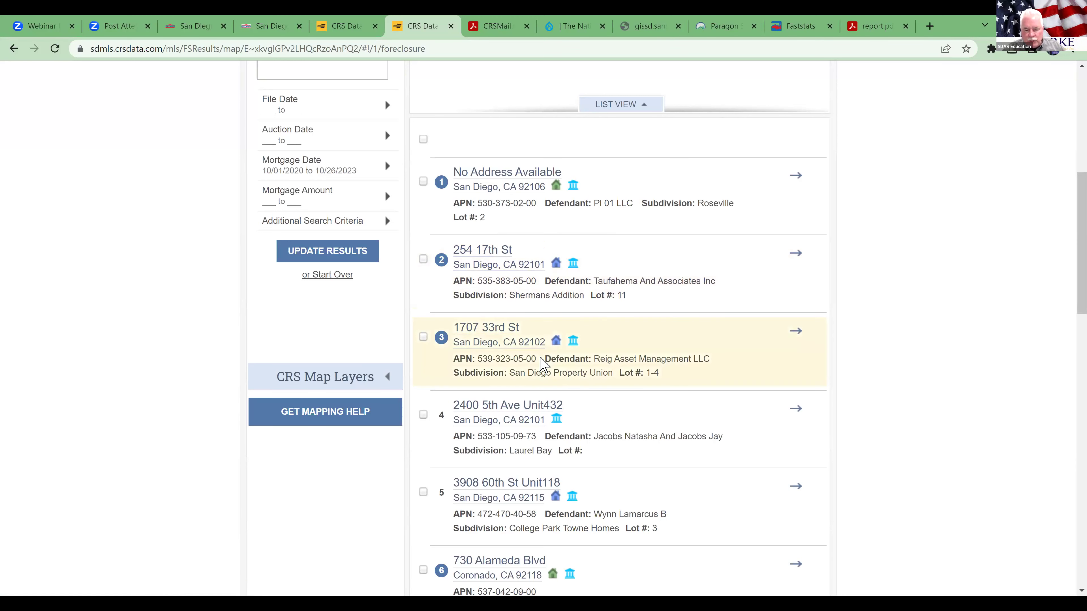
pyautogui.scroll(-4, 545, 415)
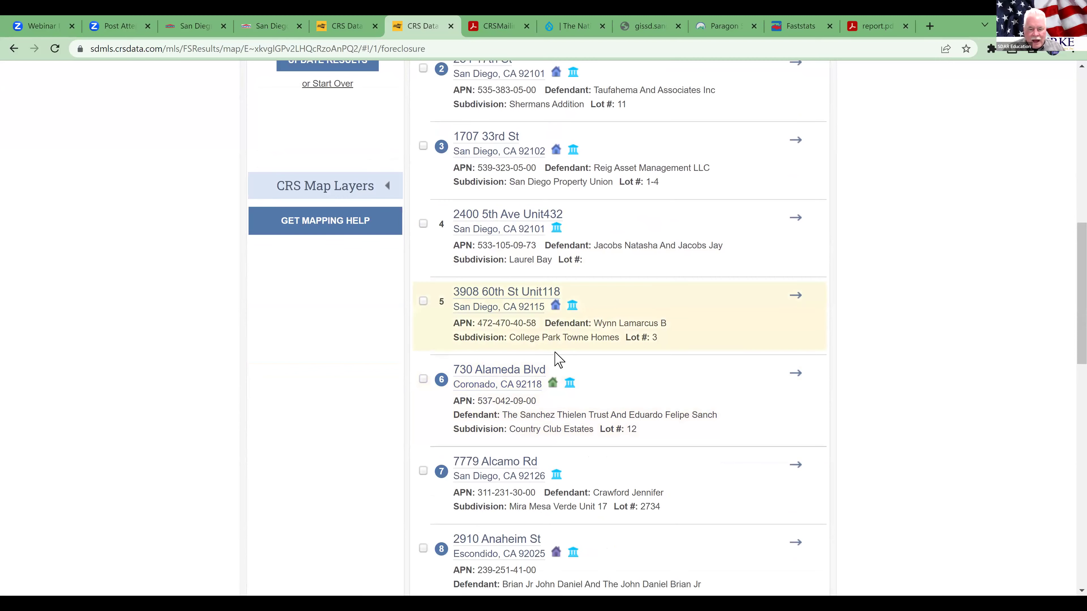
pyautogui.scroll(-4, 556, 362)
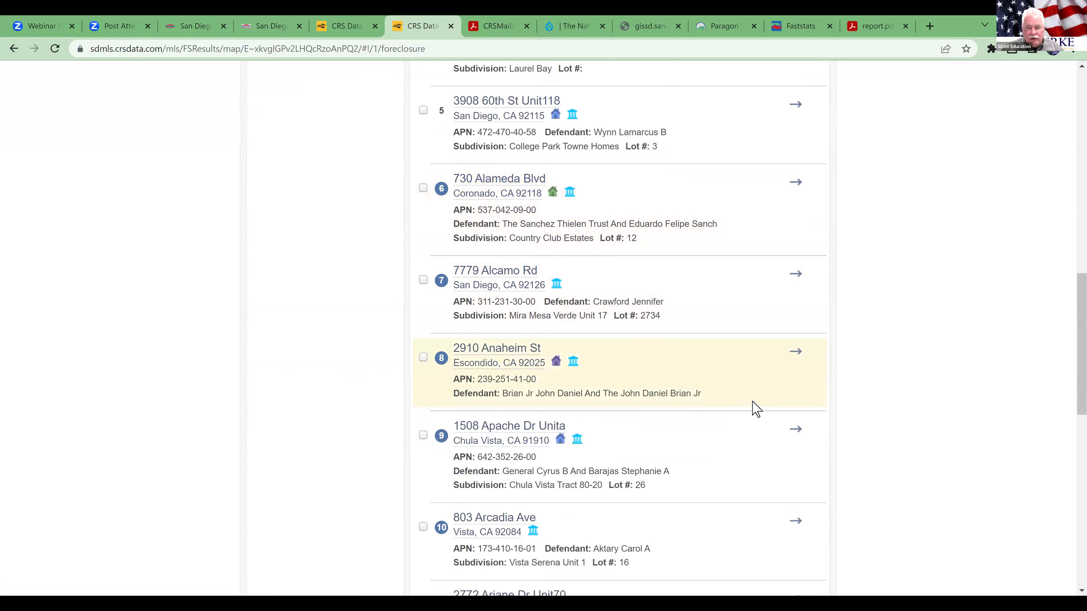
pyautogui.scroll(-7, 733, 402)
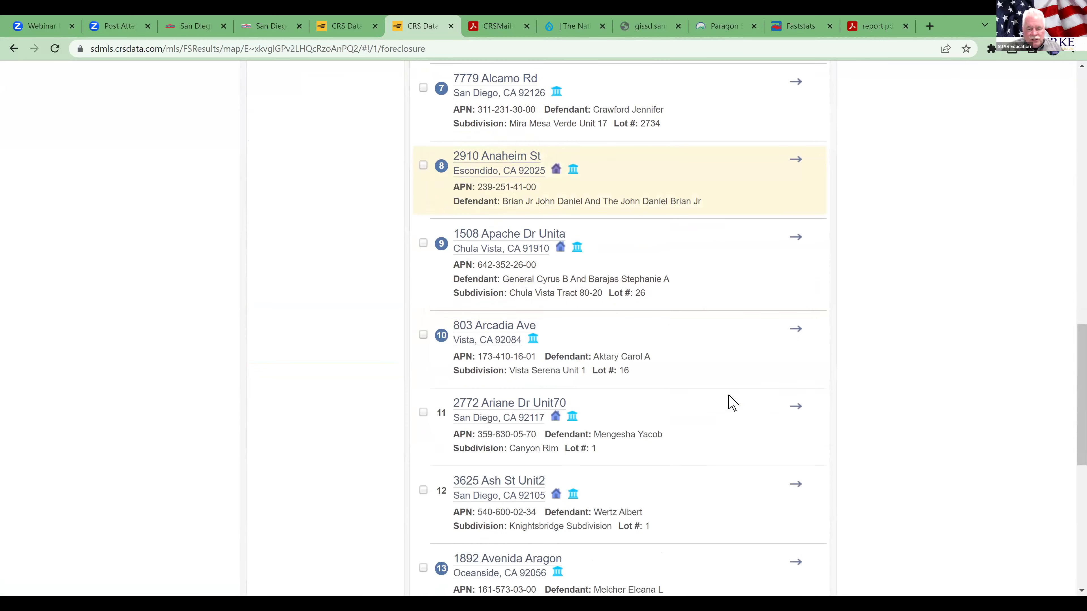
pyautogui.scroll(-3, 732, 400)
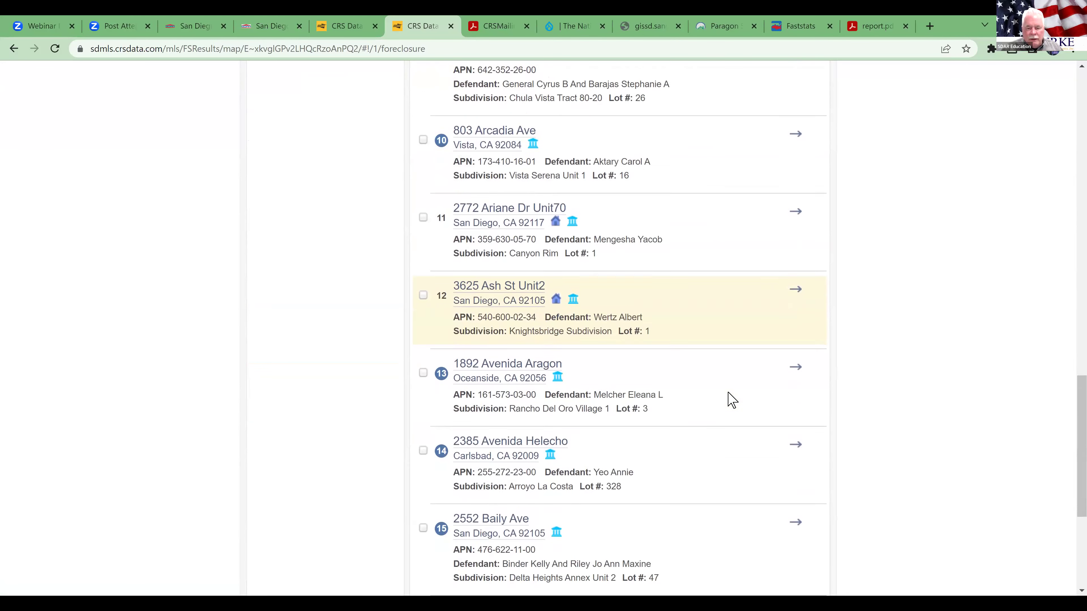
pyautogui.scroll(-1, 732, 398)
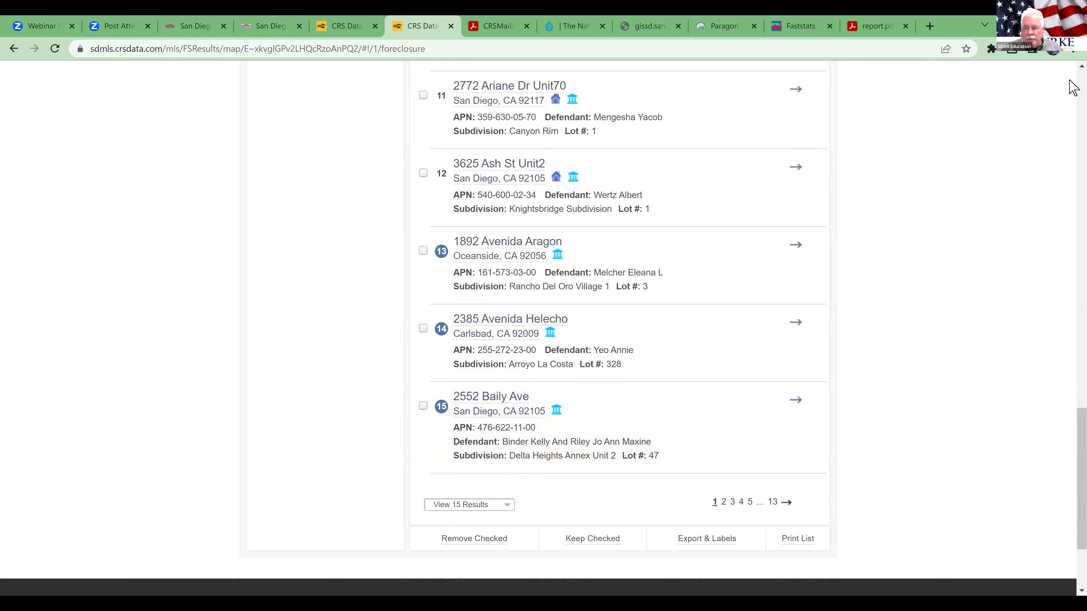
pyautogui.scroll(20, 1070, 87)
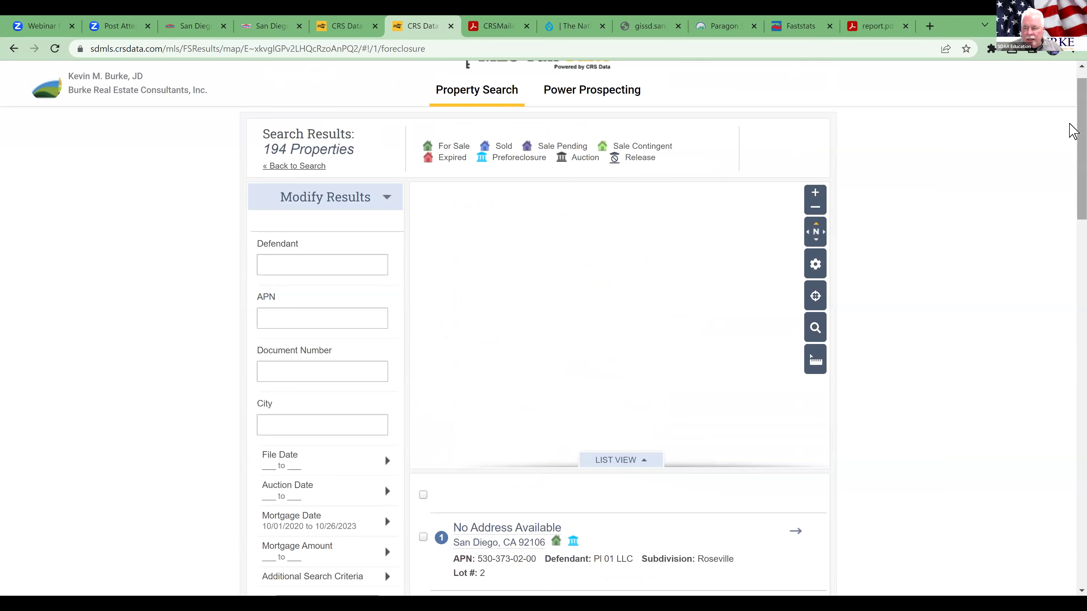
pyautogui.scroll(-7, 1070, 128)
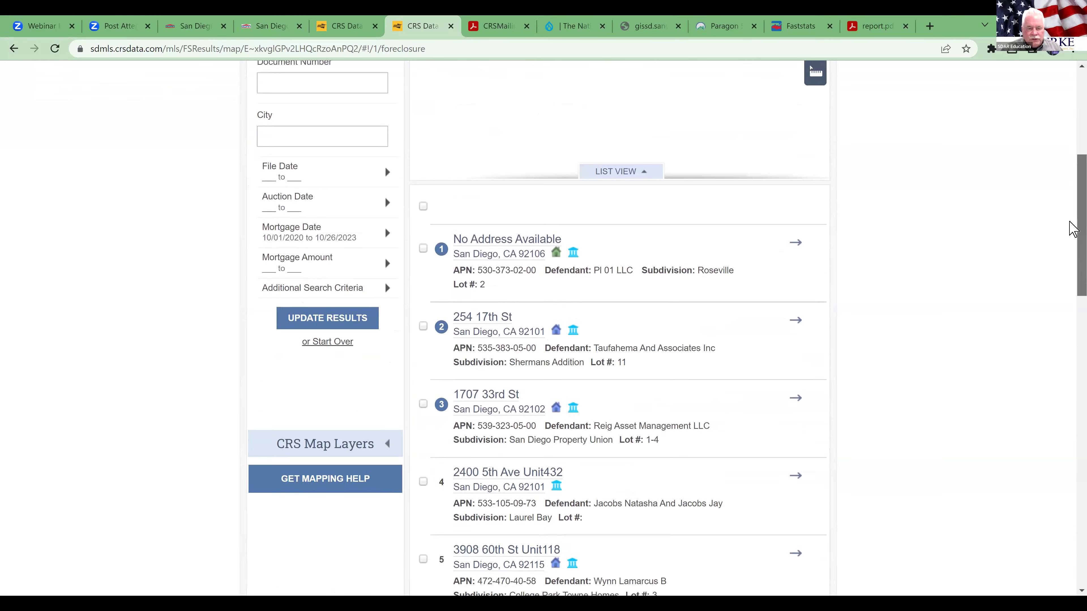
pyautogui.scroll(-2, 1072, 229)
pyautogui.scroll(10, 1070, 223)
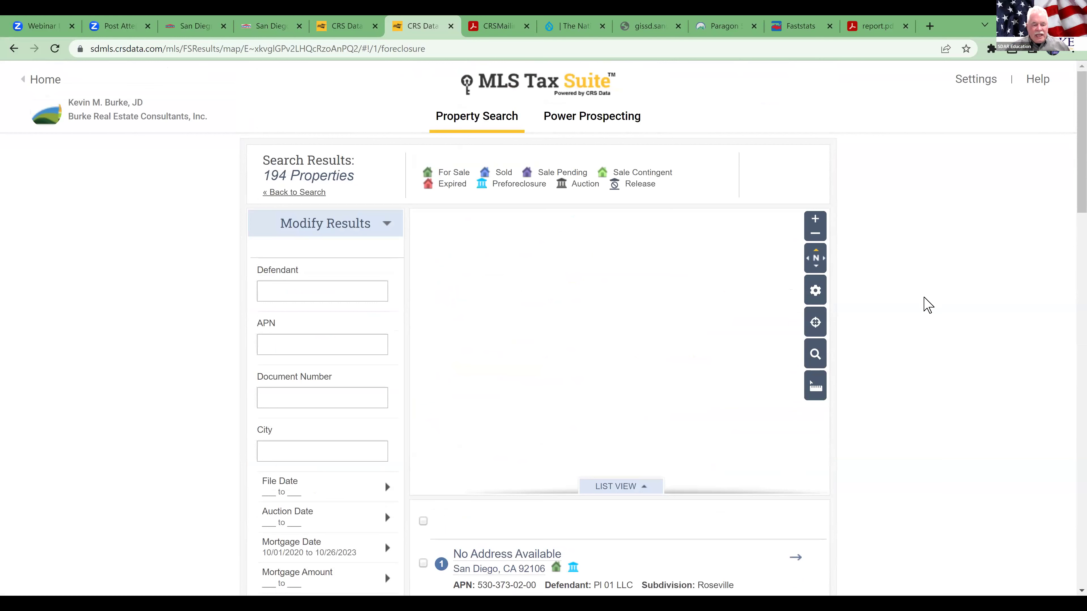
# Add a File Date range of 10/01/2020 to 10/26/2023 and refresh the results.
pyautogui.click(386, 518)
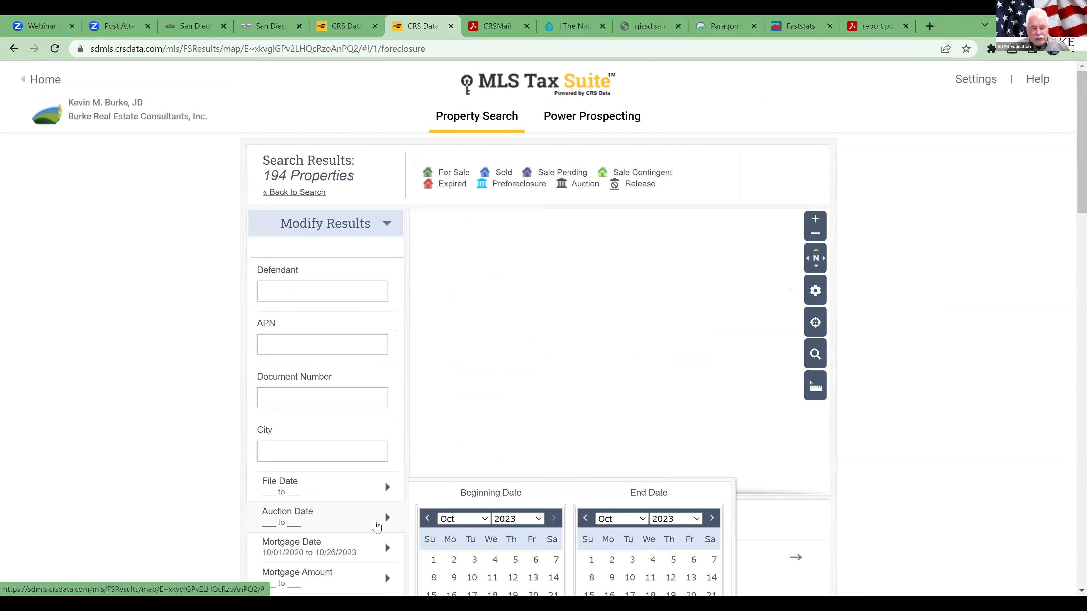
pyautogui.click(287, 484)
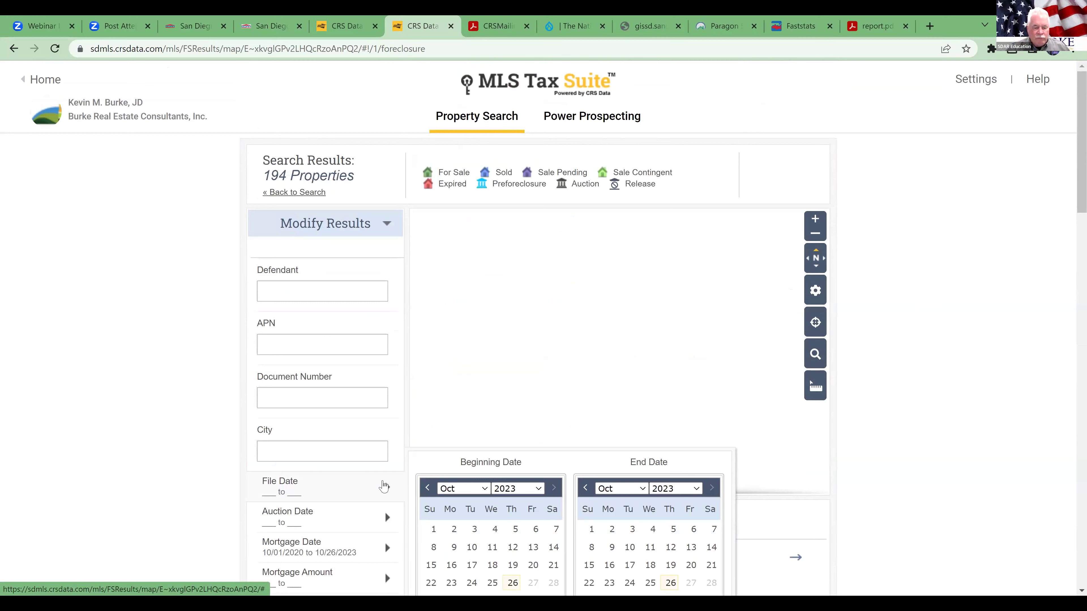
pyautogui.scroll(-3, 384, 486)
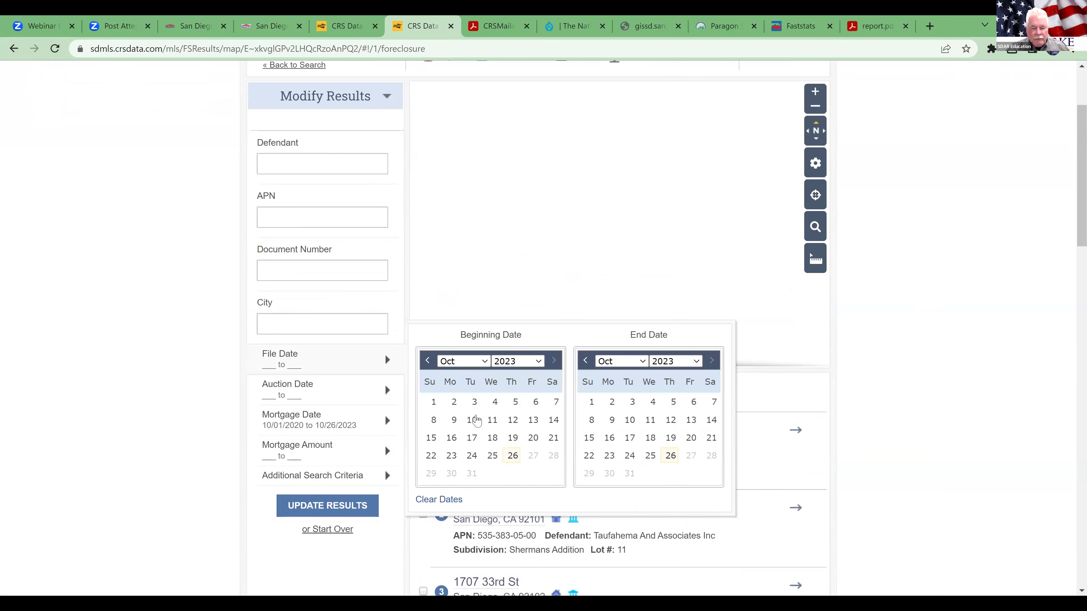
pyautogui.click(538, 362)
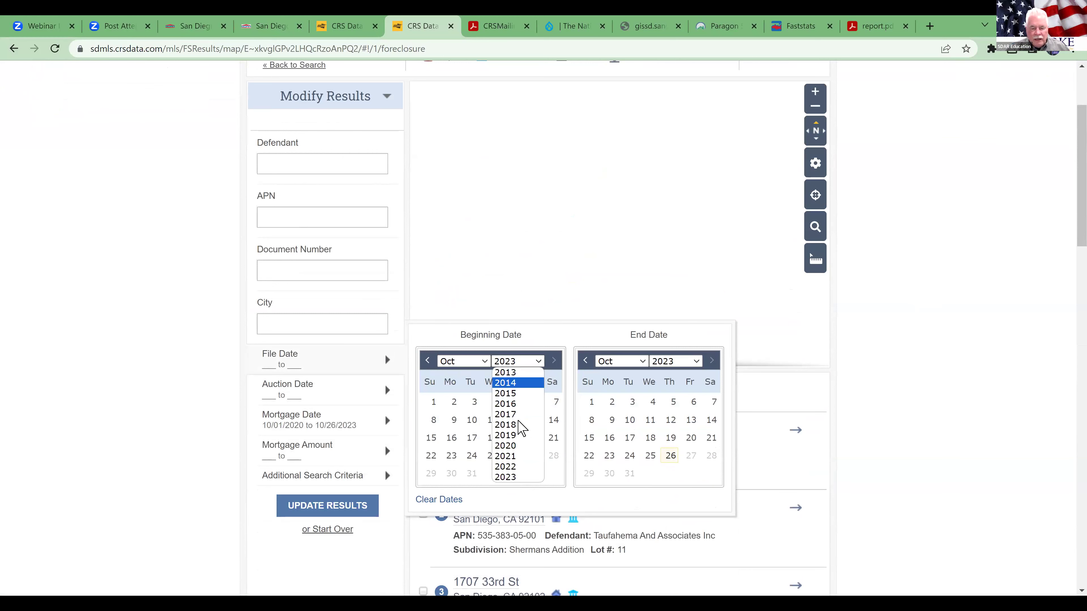
pyautogui.click(509, 446)
pyautogui.click(515, 402)
pyautogui.click(669, 456)
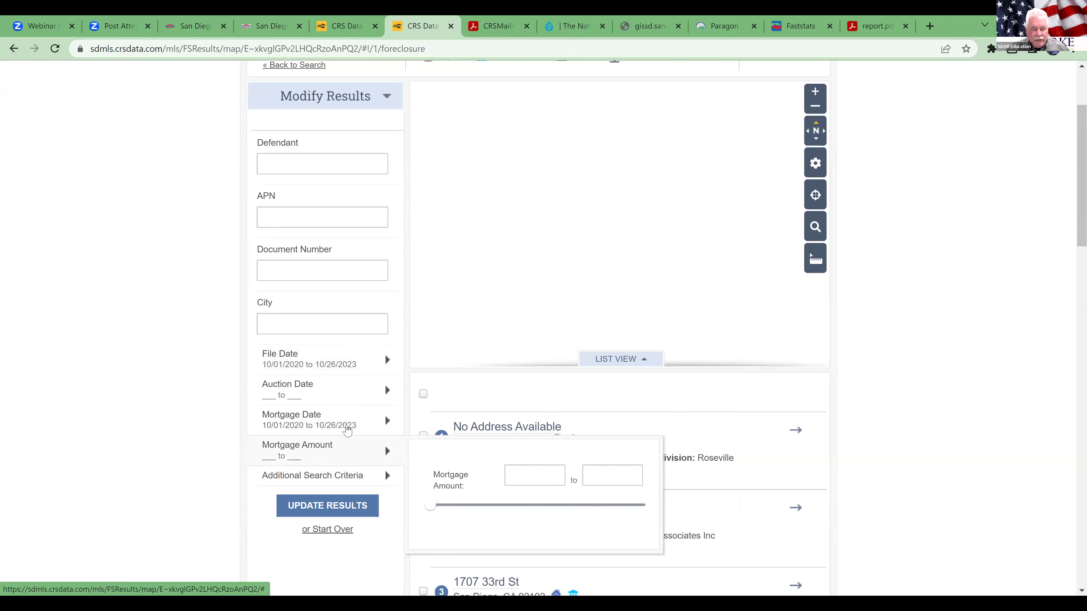
pyautogui.scroll(3, 360, 426)
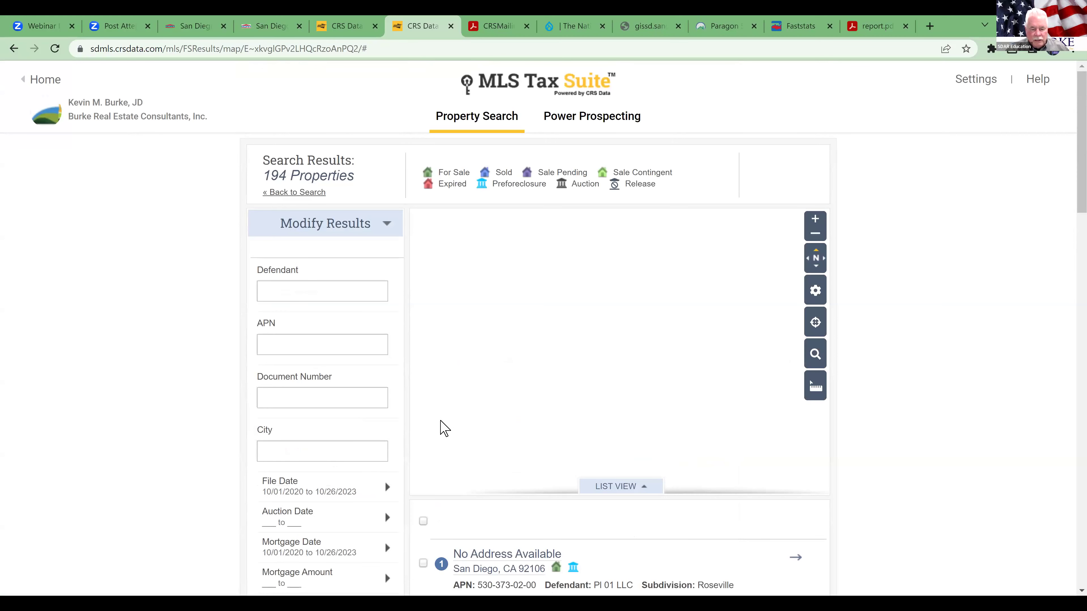
pyautogui.scroll(-6, 440, 426)
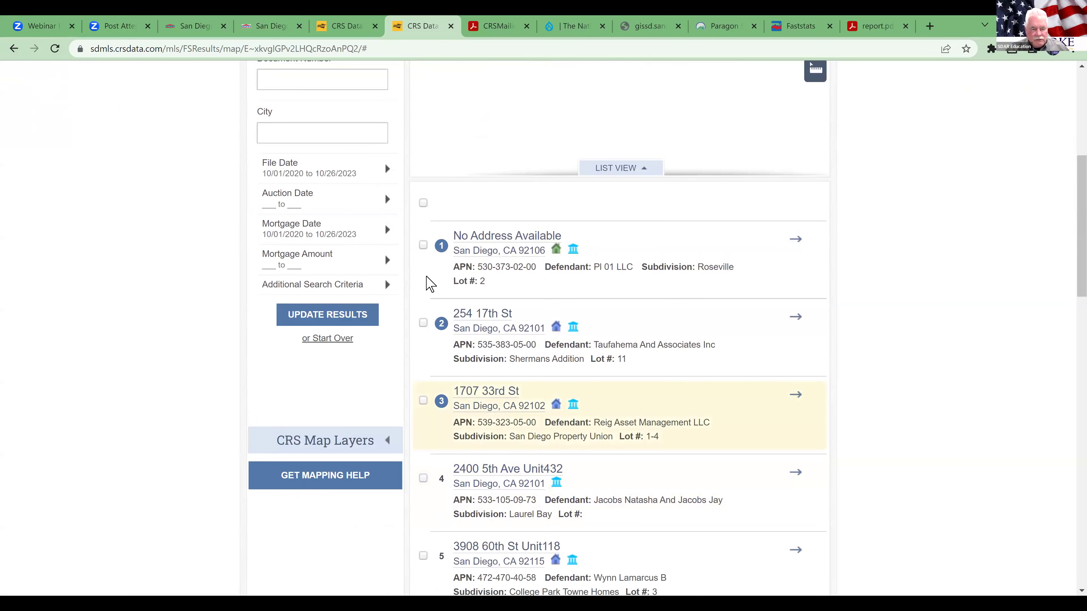
pyautogui.moveTo(388, 234)
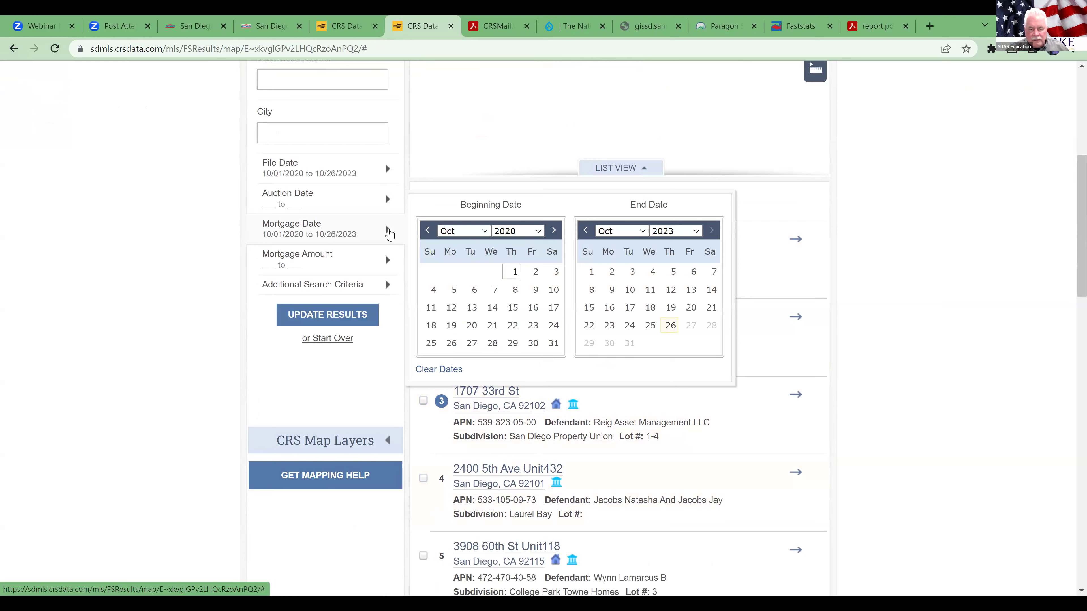
pyautogui.click(298, 316)
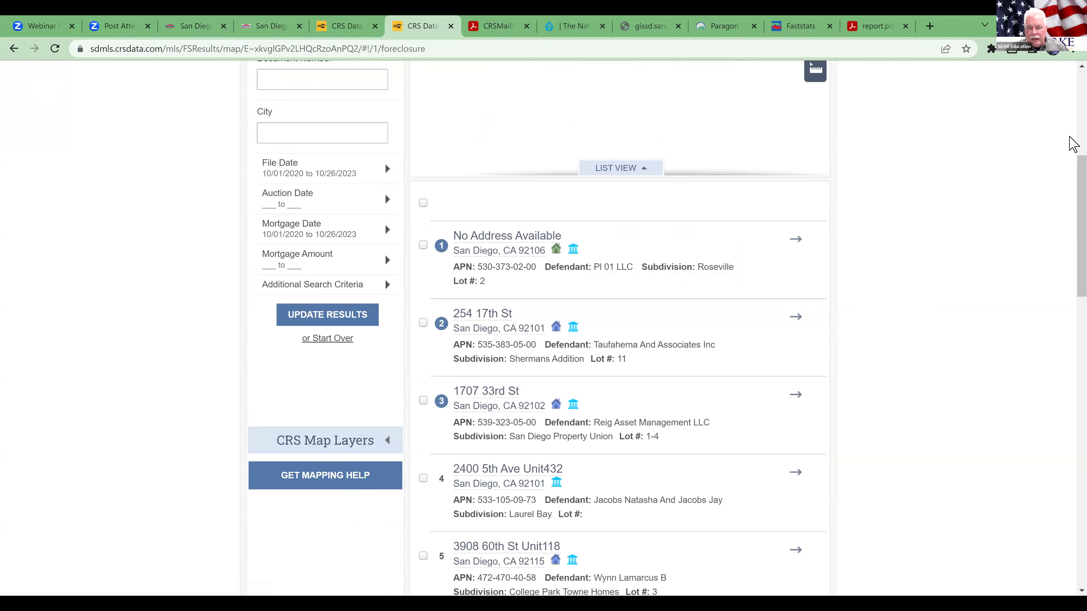
pyautogui.scroll(6, 1070, 145)
pyautogui.scroll(-3, 1070, 175)
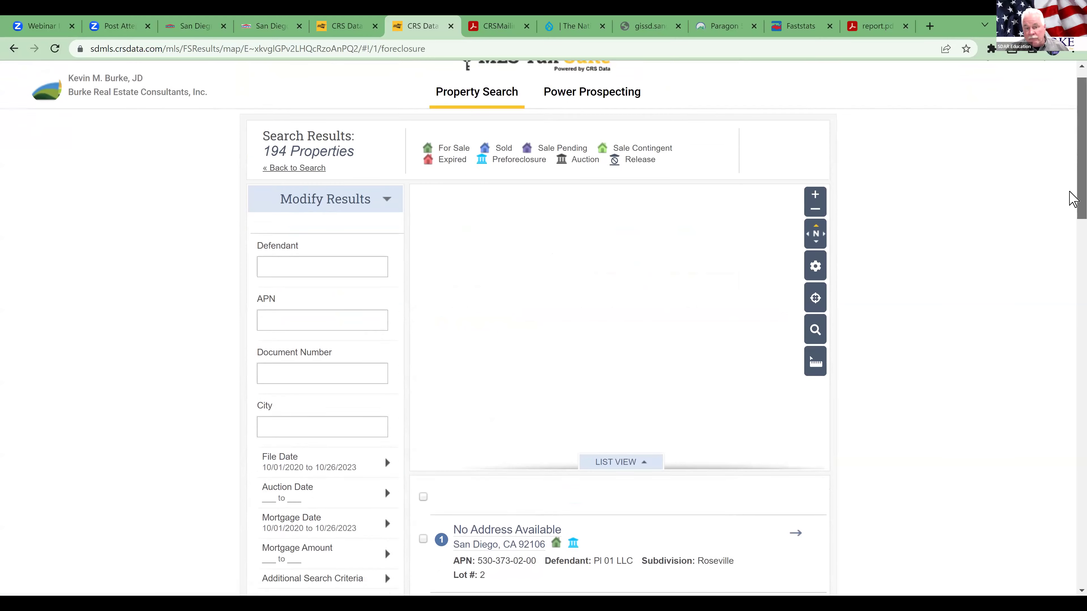
pyautogui.scroll(-6, 1073, 247)
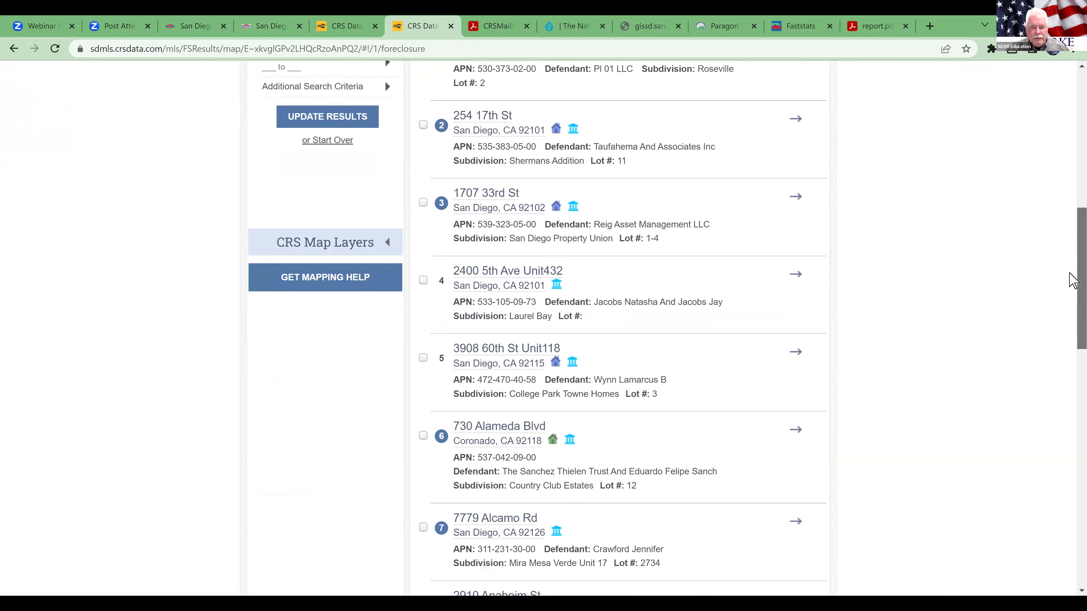
pyautogui.scroll(4, 813, 231)
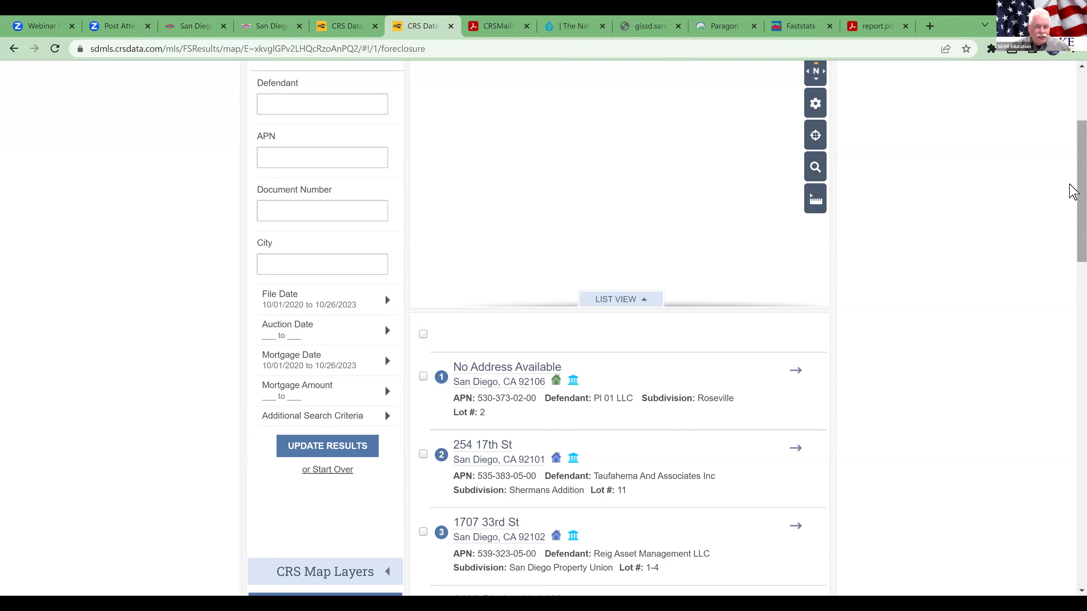
pyautogui.scroll(-5, 1070, 257)
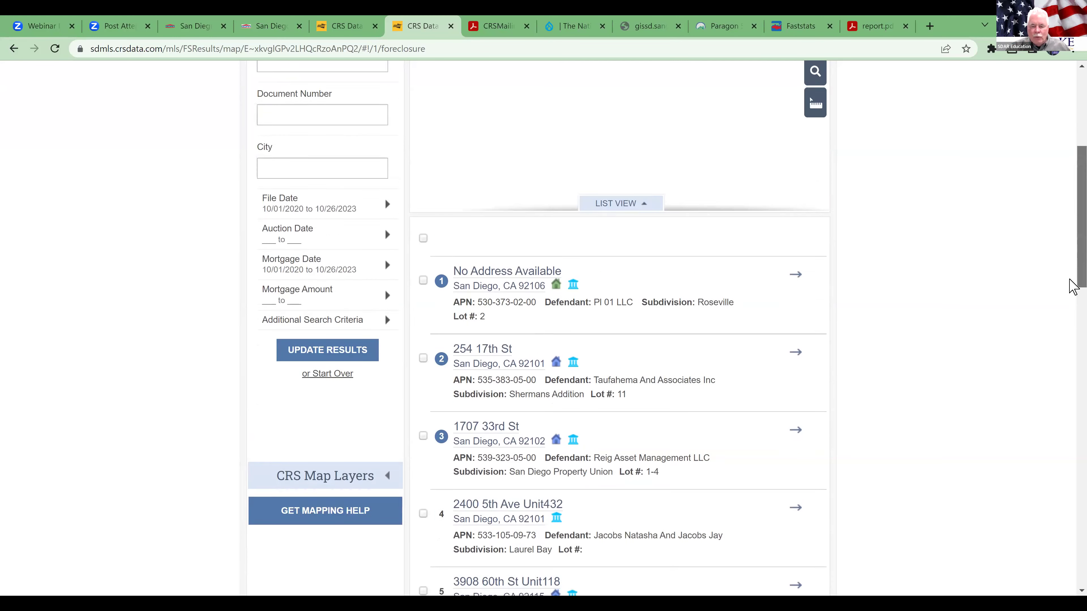
pyautogui.scroll(-14, 1071, 334)
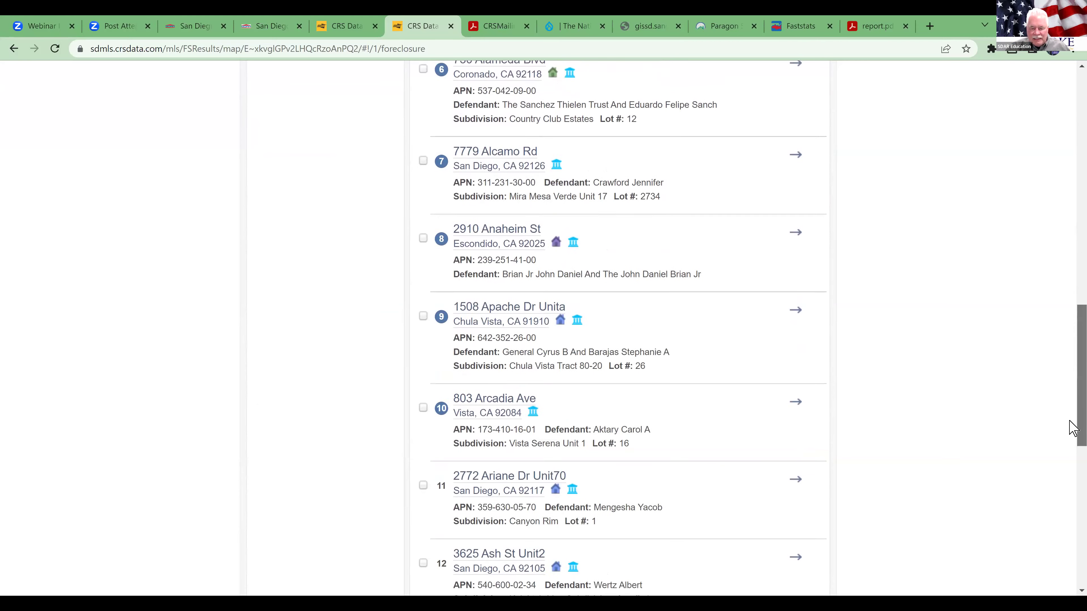
pyautogui.scroll(-9, 1073, 449)
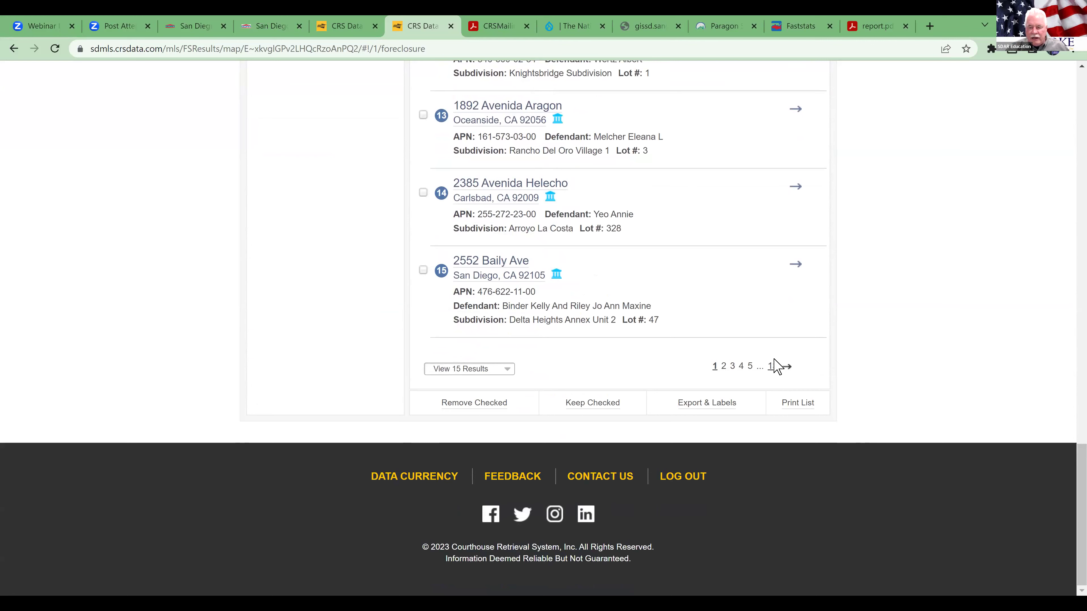
pyautogui.click(724, 370)
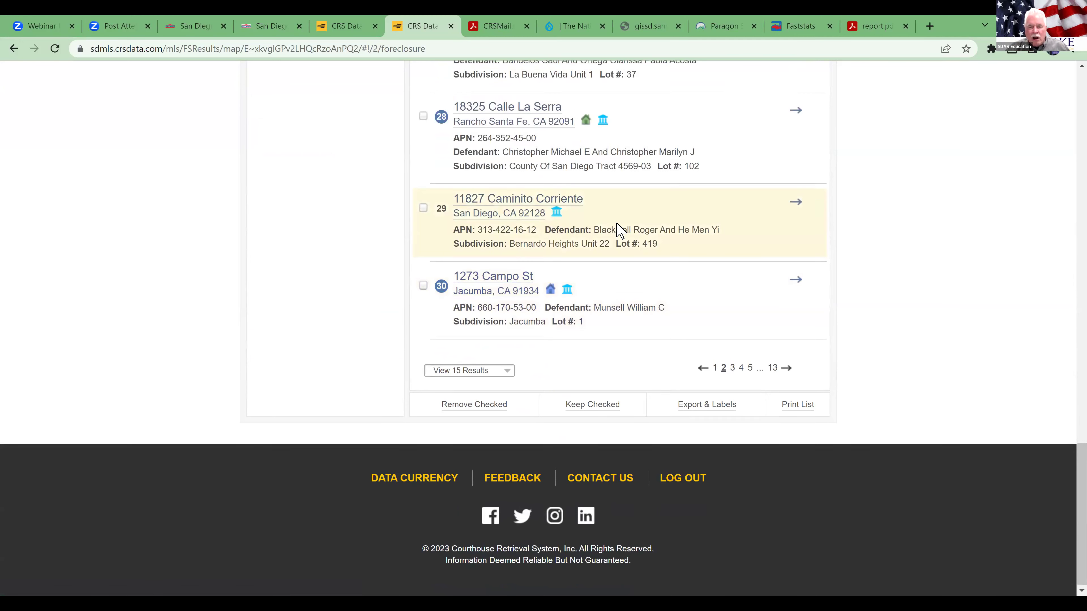
pyautogui.scroll(4, 619, 230)
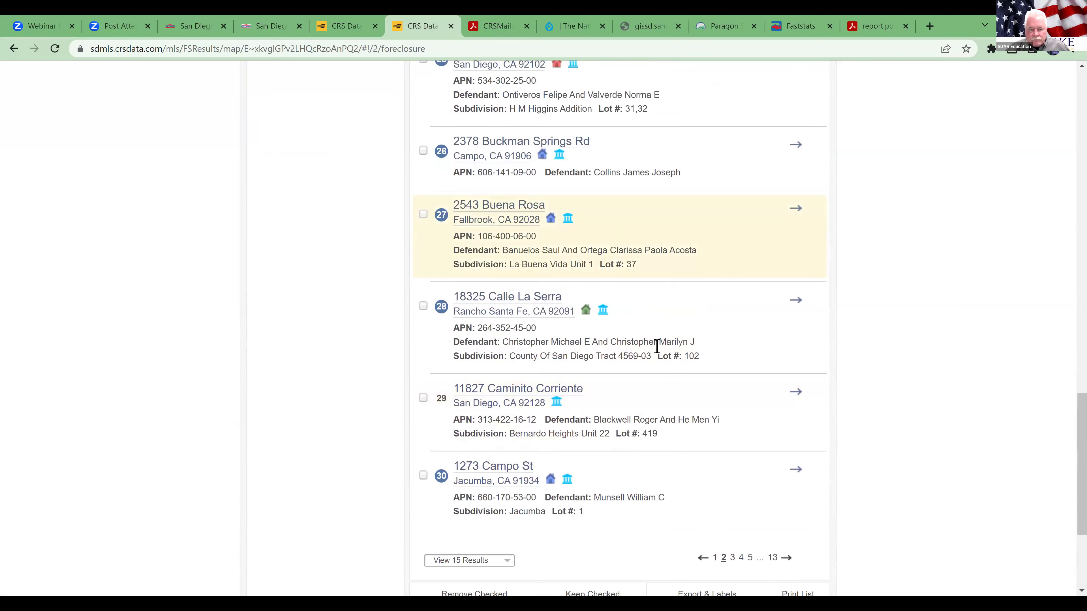
pyautogui.scroll(4, 656, 331)
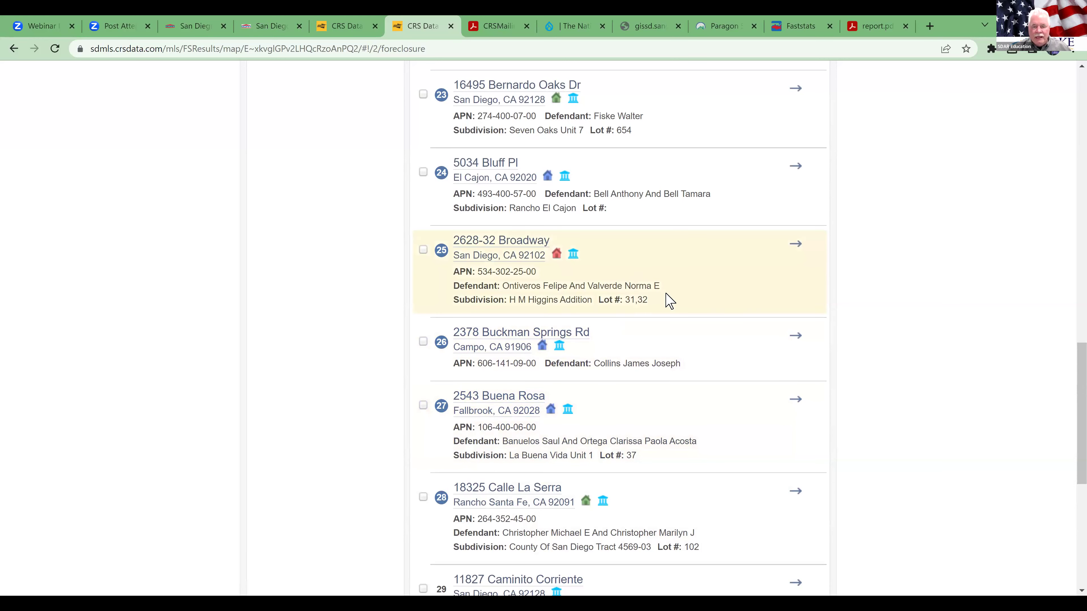
pyautogui.scroll(-5, 1069, 487)
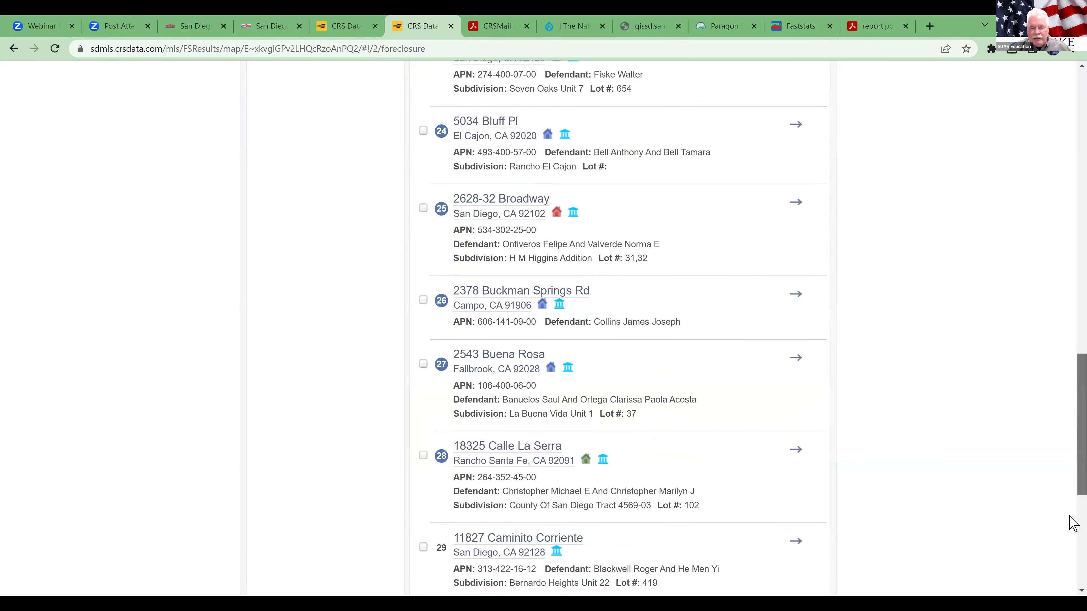
pyautogui.scroll(10, 1062, 323)
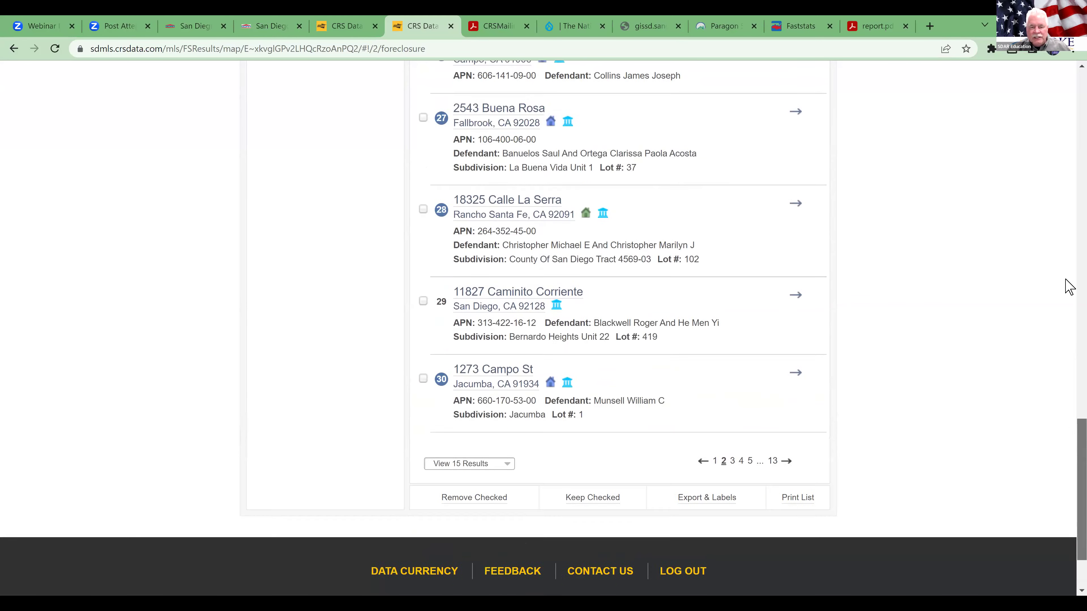
pyautogui.scroll(10, 1064, 171)
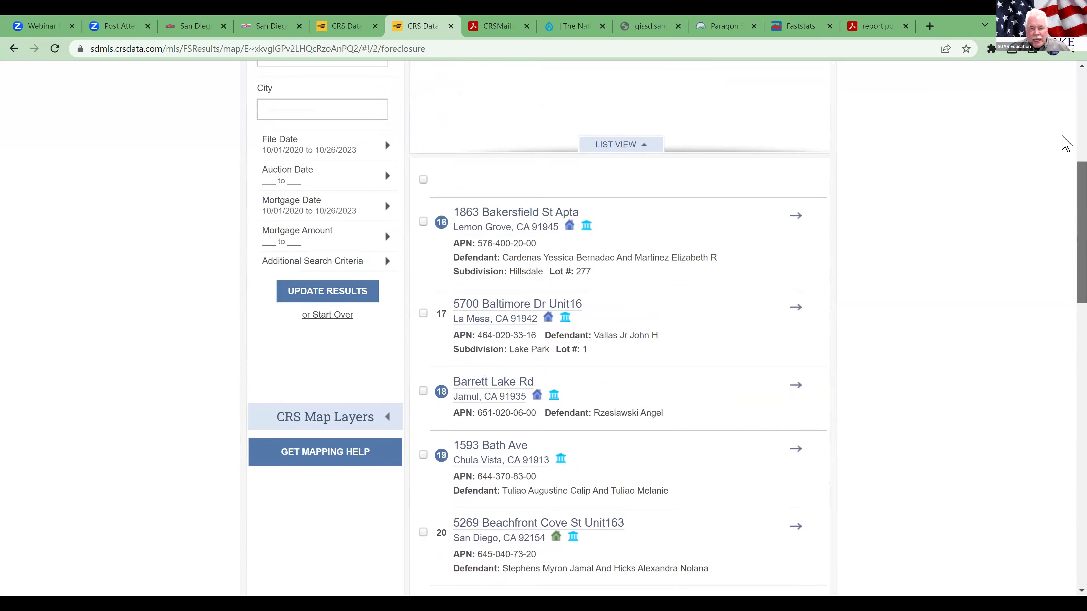
# Check all fifteen page 2 listings, preview the print list, then cancel it.
pyautogui.click(423, 418)
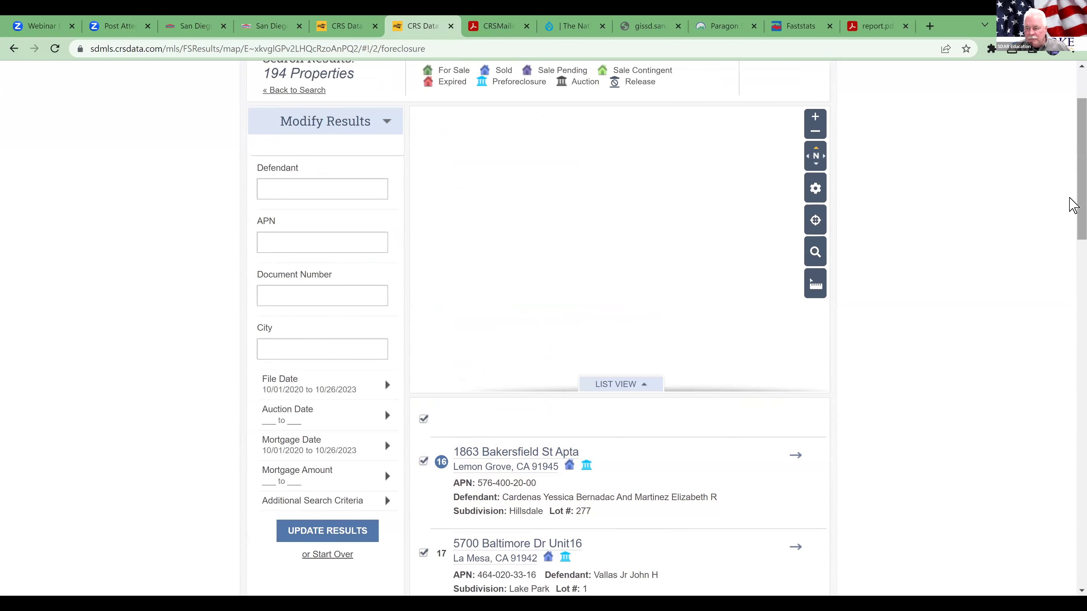
pyautogui.scroll(-3, 1069, 377)
pyautogui.scroll(-20, 1073, 509)
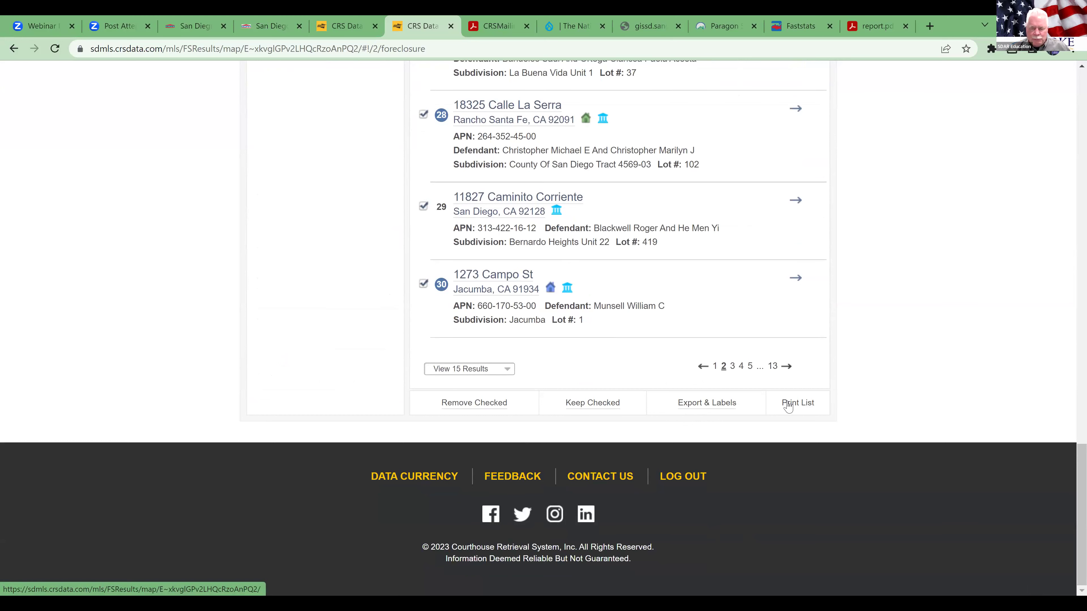
pyautogui.click(792, 409)
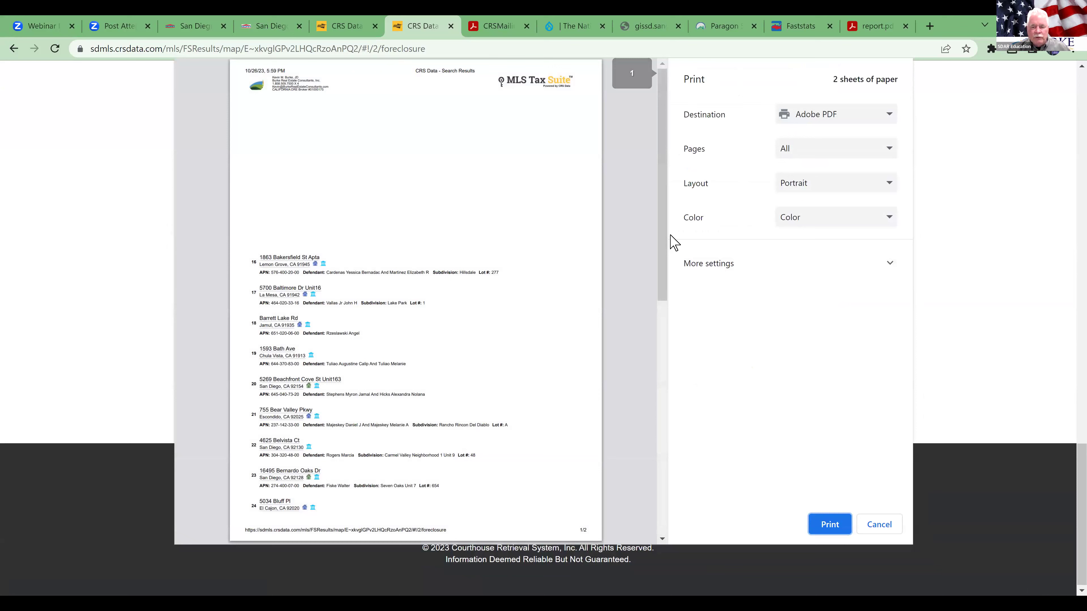
pyautogui.moveTo(664, 238)
pyautogui.mouseDown()
pyautogui.moveTo(678, 454)
pyautogui.moveTo(652, 255)
pyautogui.moveTo(655, 121)
pyautogui.mouseUp()
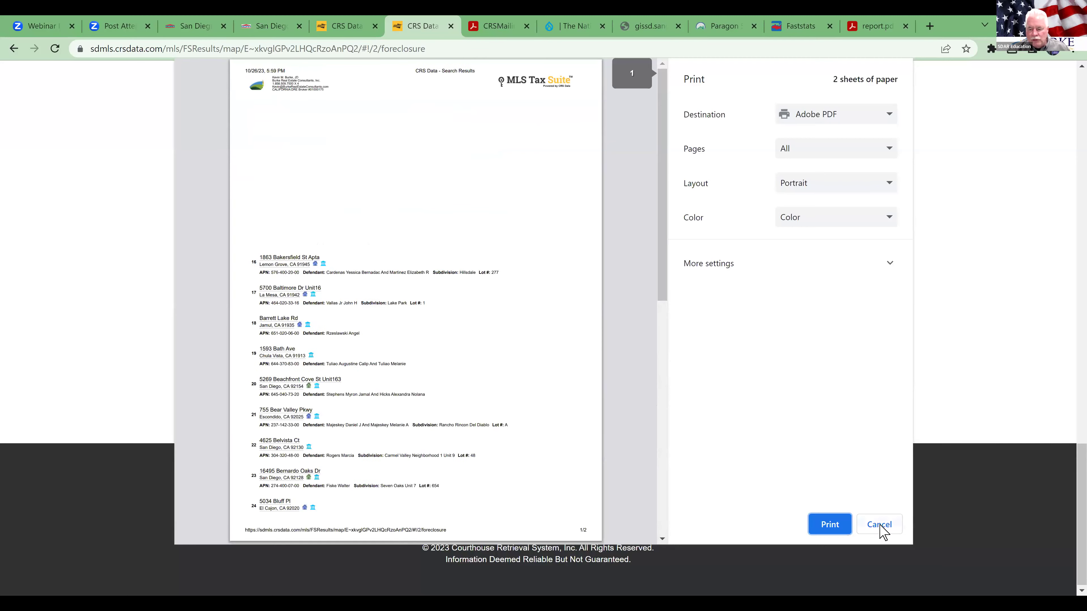
pyautogui.click(880, 524)
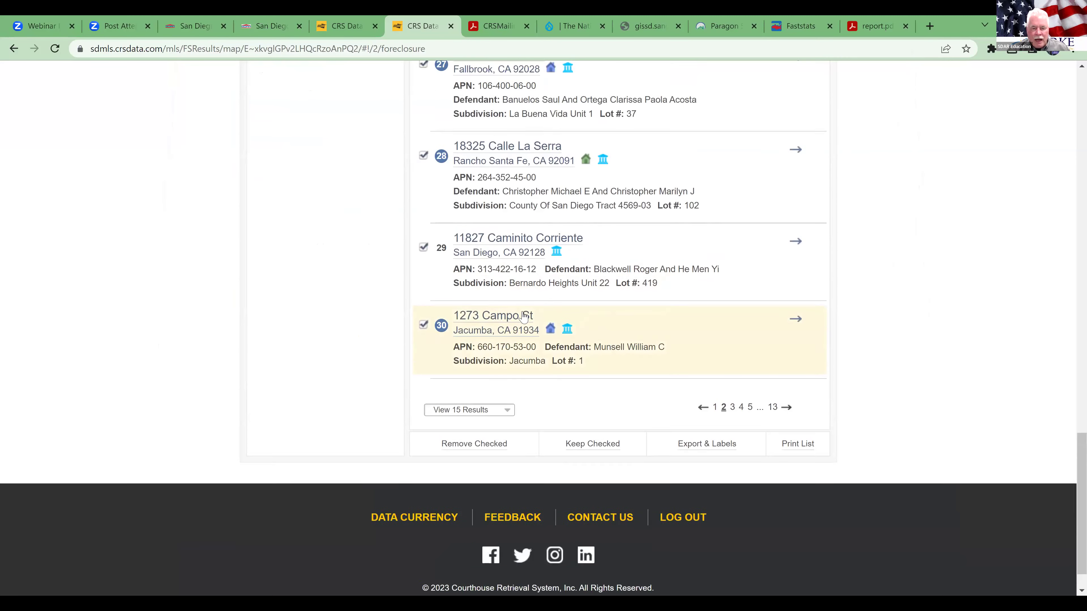
# Uncheck the page 2 listings and go to page 1 of the results.
pyautogui.scroll(20, 522, 316)
pyautogui.scroll(-2, 453, 383)
pyautogui.click(423, 458)
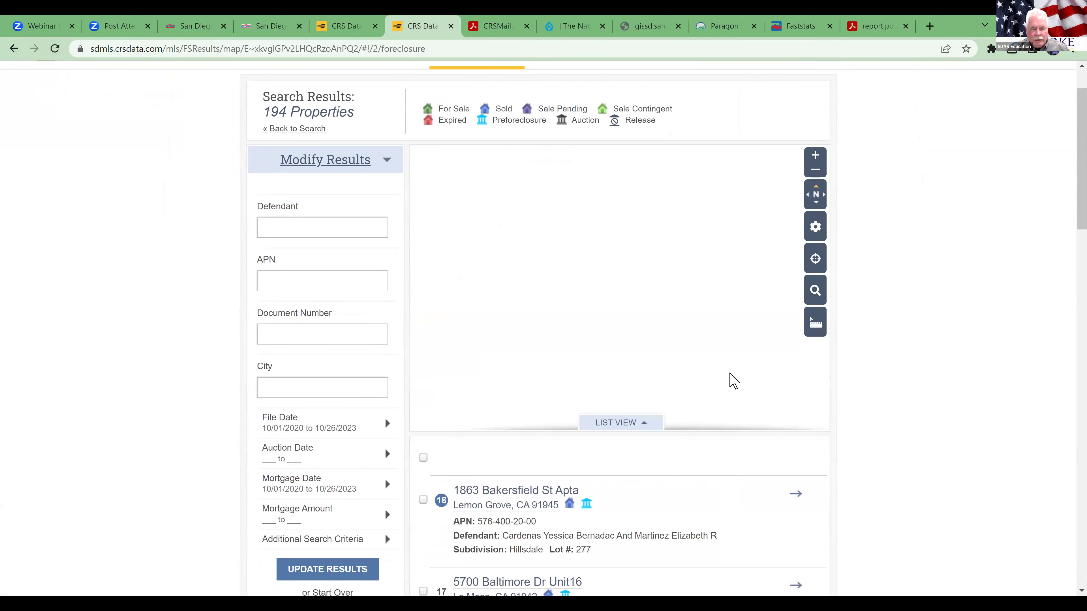
pyautogui.scroll(-20, 1071, 583)
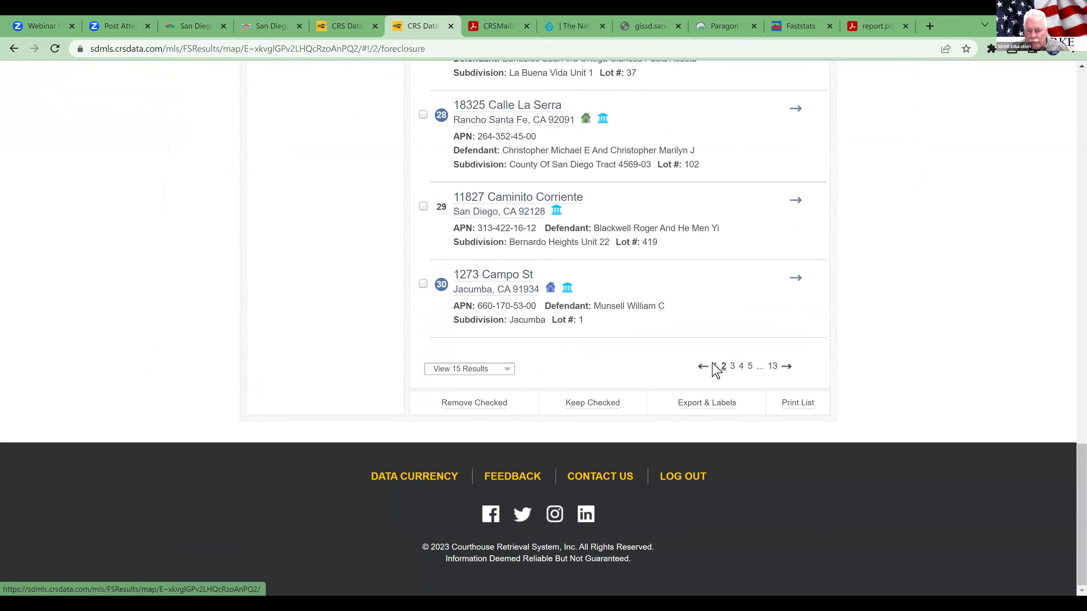
pyautogui.click(715, 367)
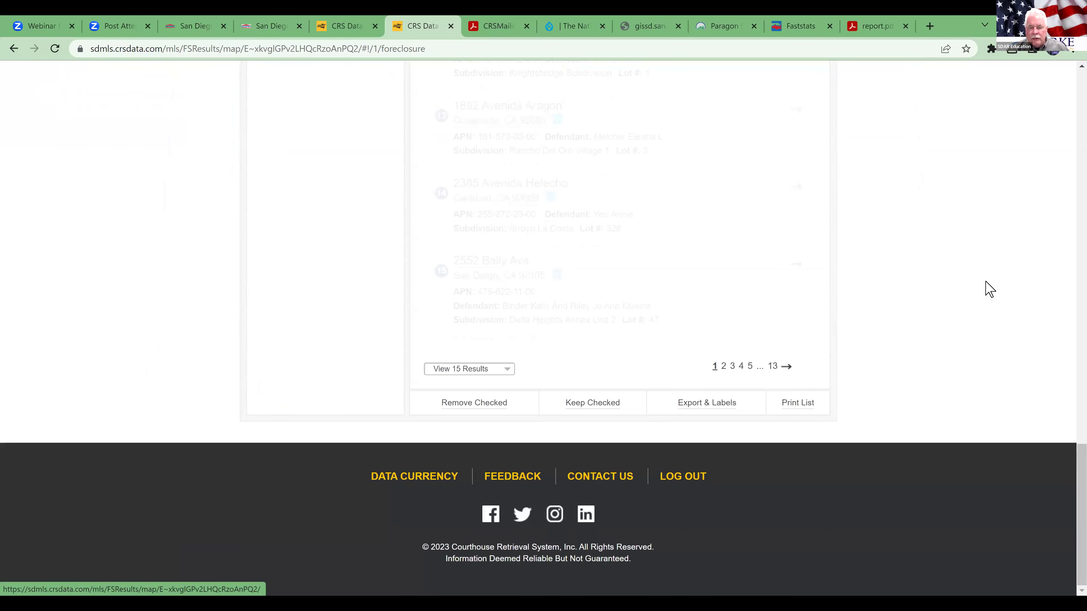
# Check every page 1 listing, preview its print list, and cancel the preview.
pyautogui.scroll(20, 1071, 125)
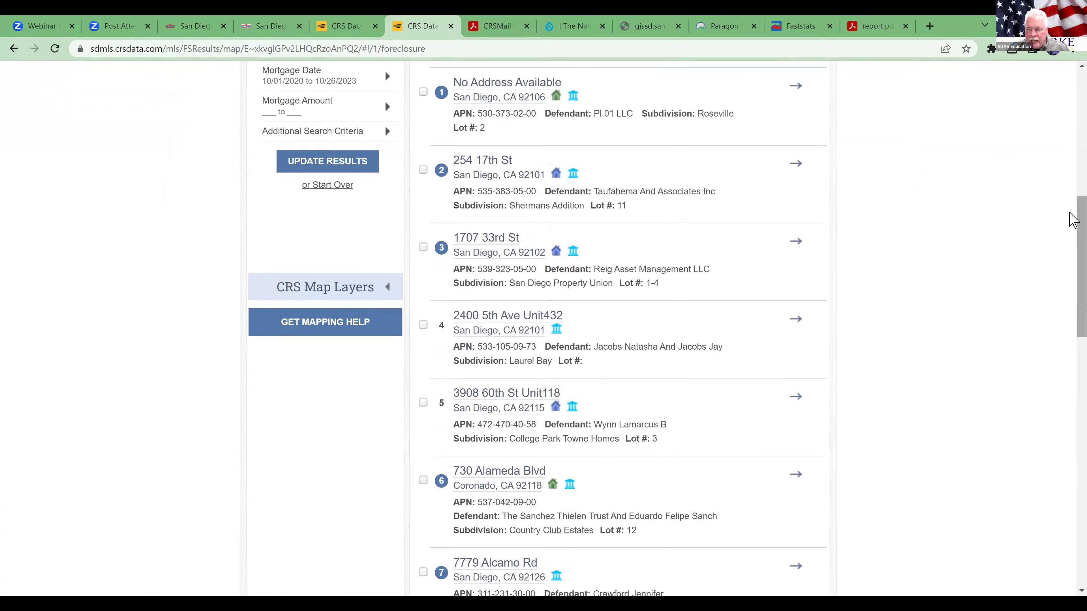
pyautogui.scroll(5, 1070, 171)
pyautogui.scroll(4, 597, 286)
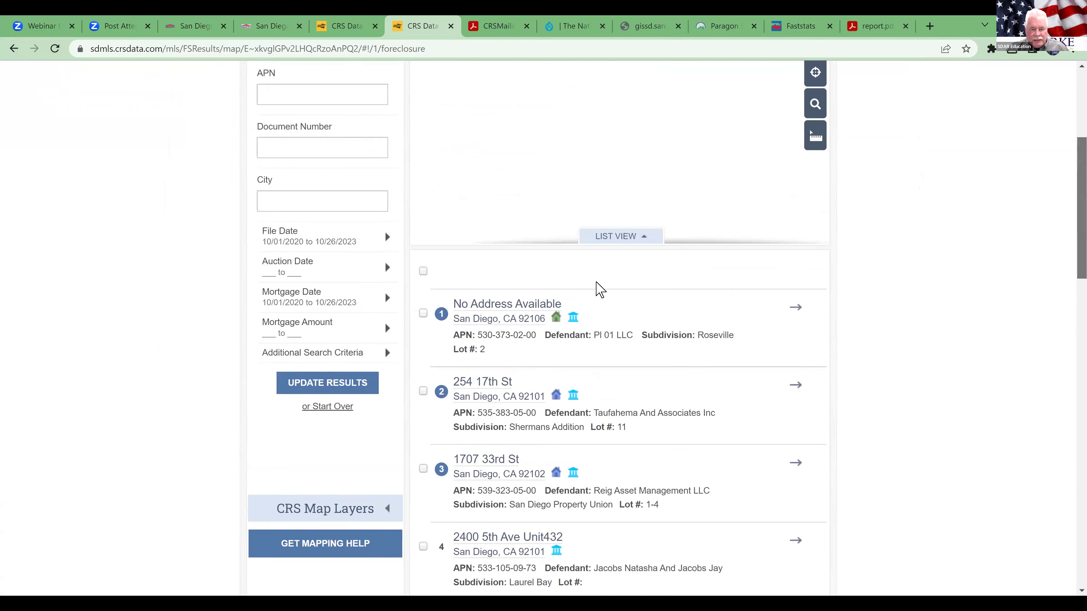
pyautogui.click(423, 363)
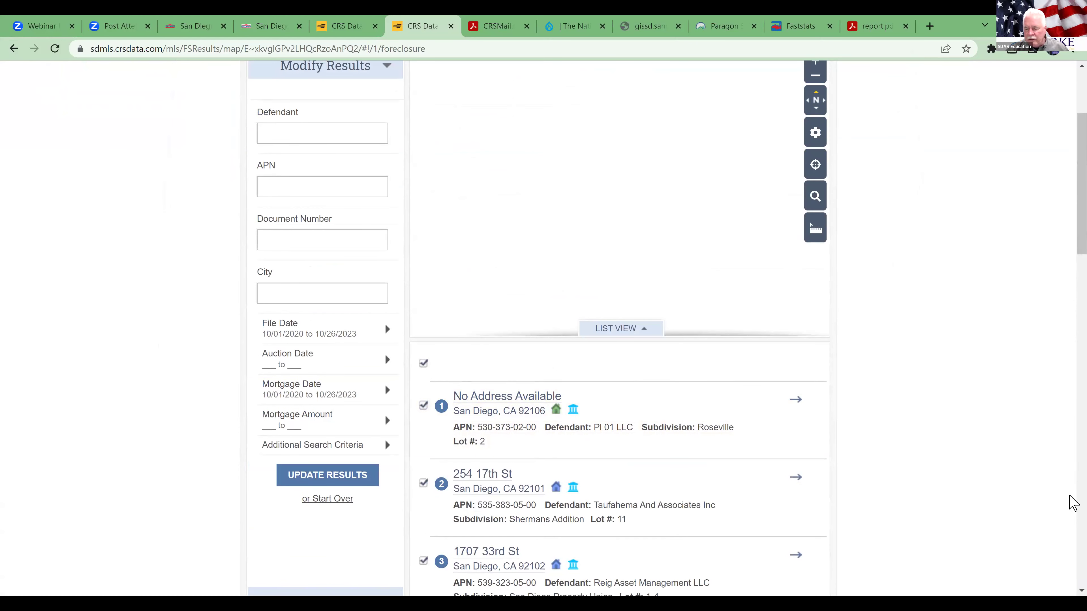
pyautogui.scroll(-20, 1069, 505)
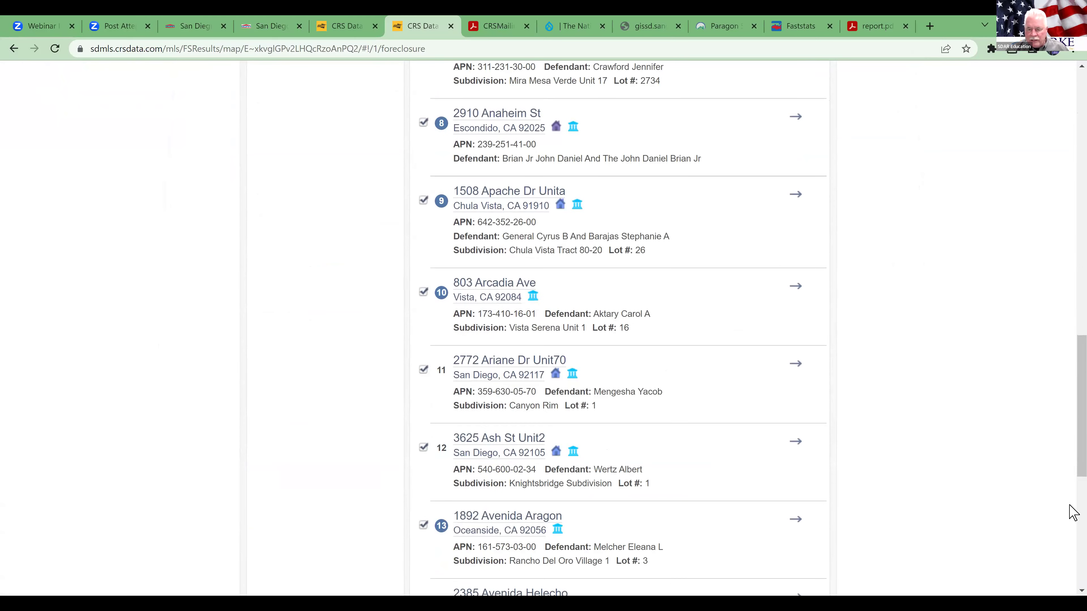
pyautogui.scroll(-5, 1071, 508)
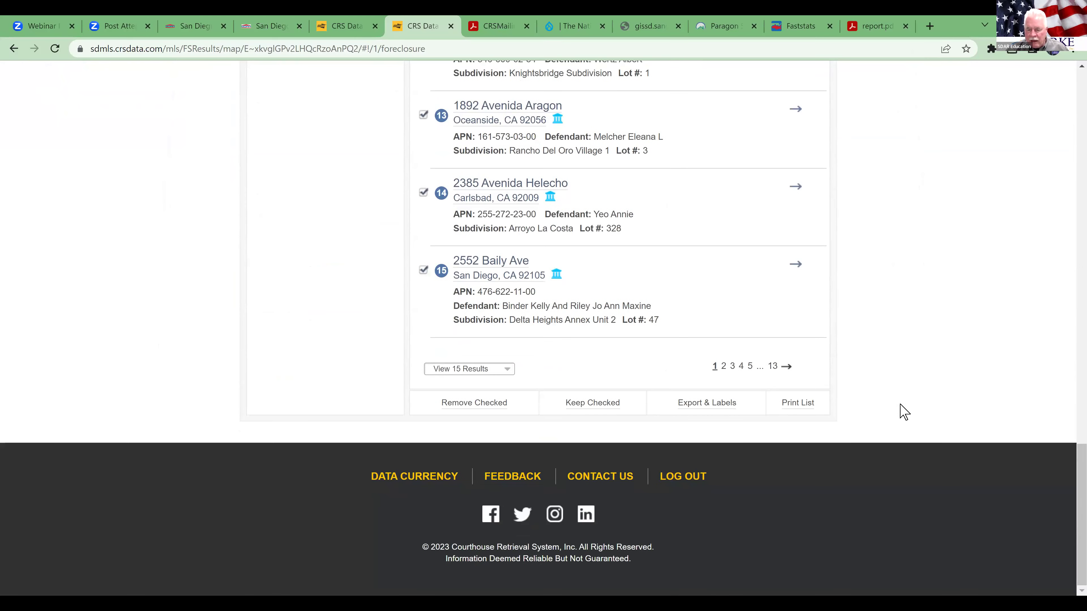
pyautogui.click(797, 403)
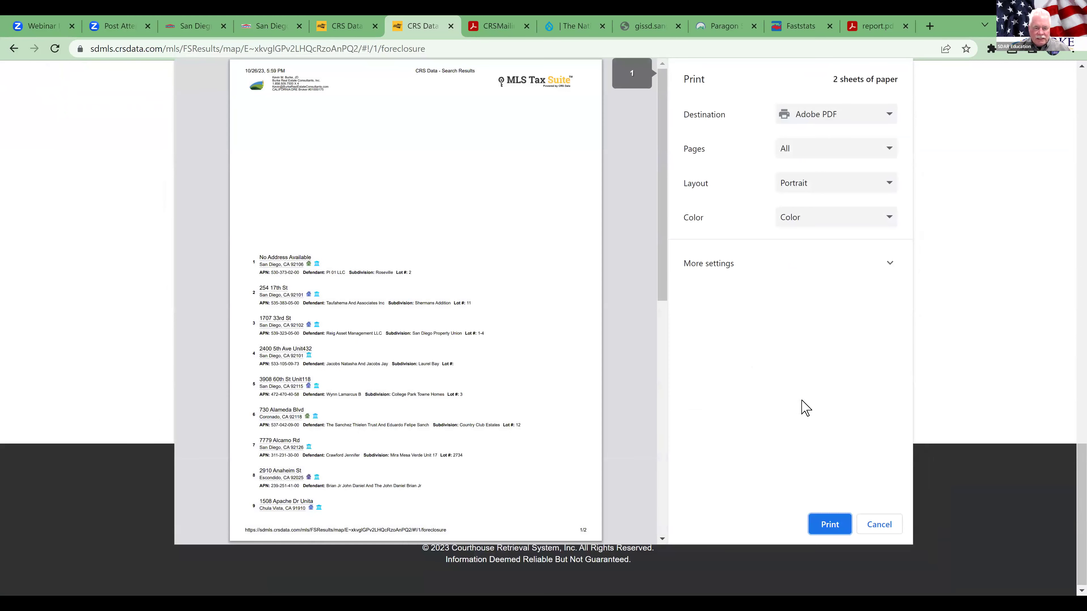
pyautogui.click(880, 524)
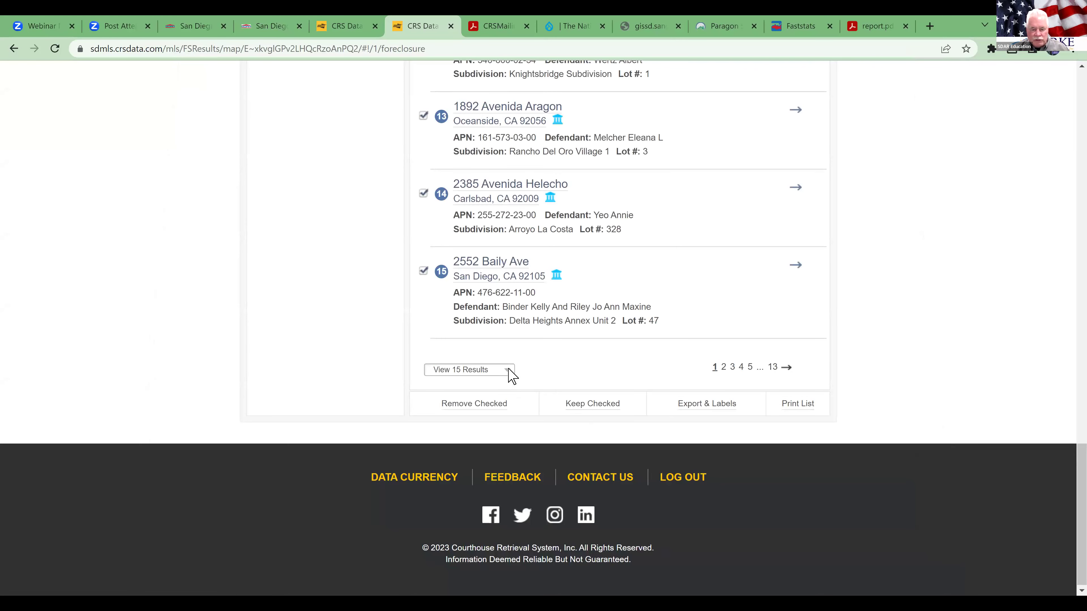
# Switch the results view to 30 listings per page.
pyautogui.click(511, 377)
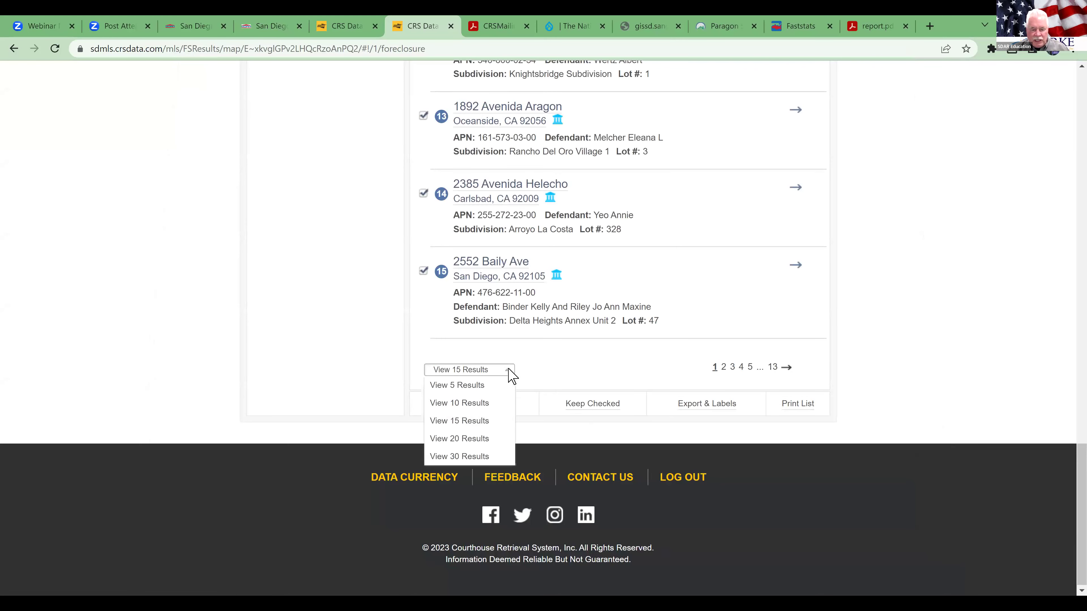
pyautogui.click(460, 457)
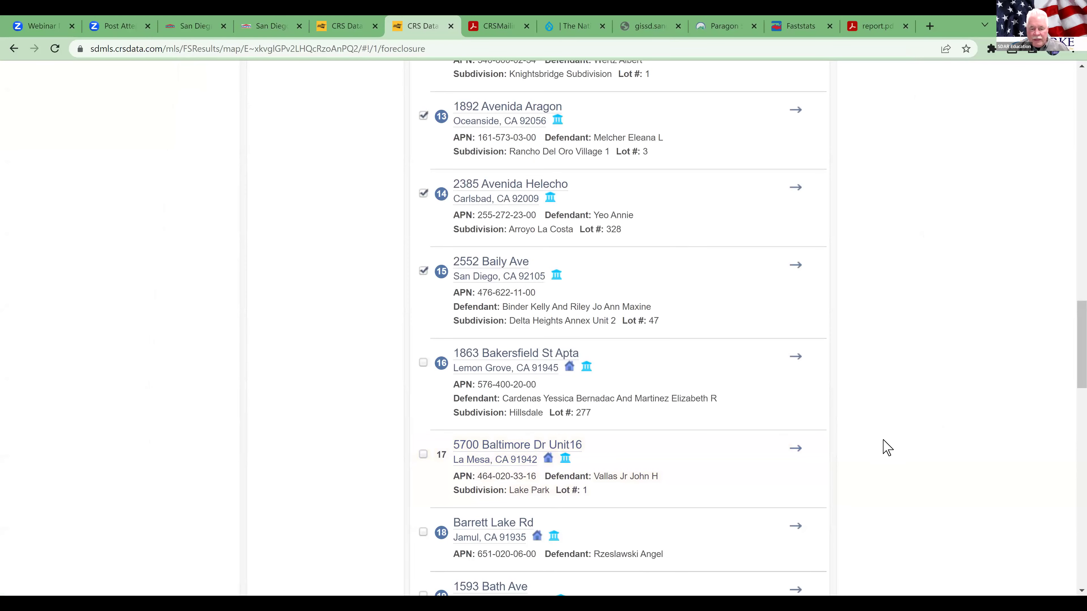
pyautogui.scroll(-15, 1072, 558)
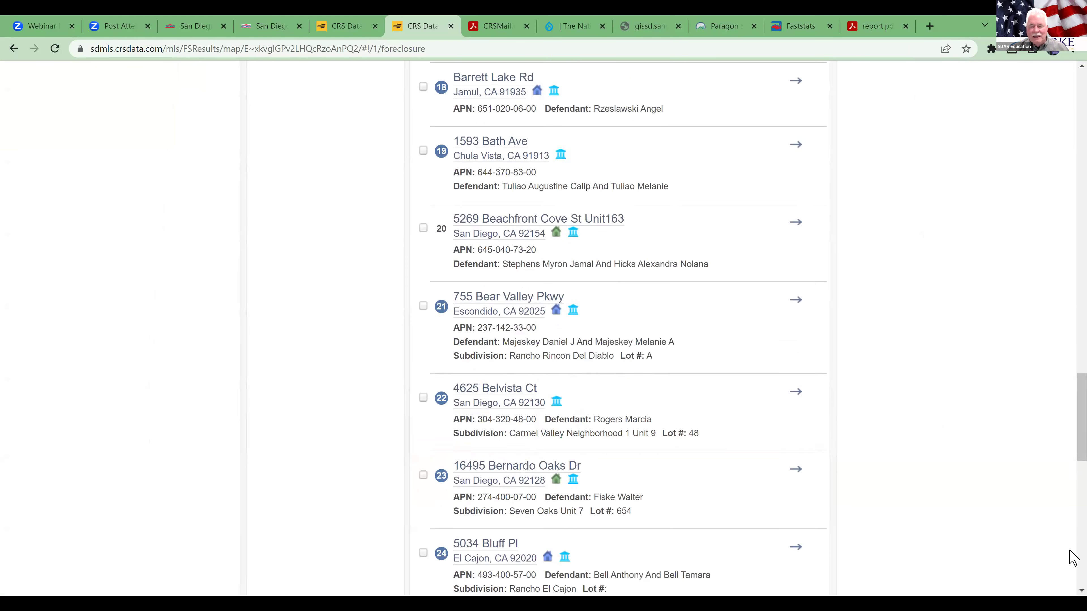
# Preview the 30-listing page 1 print list, cancel it, and scroll the list.
pyautogui.click(797, 520)
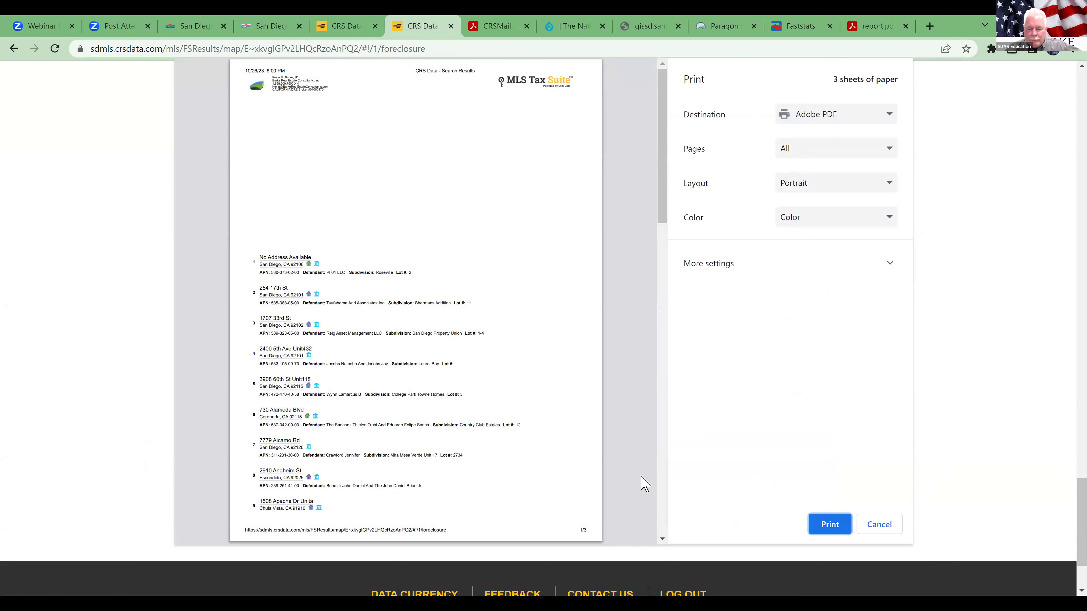
pyautogui.scroll(-5, 663, 520)
pyautogui.scroll(-10, 661, 518)
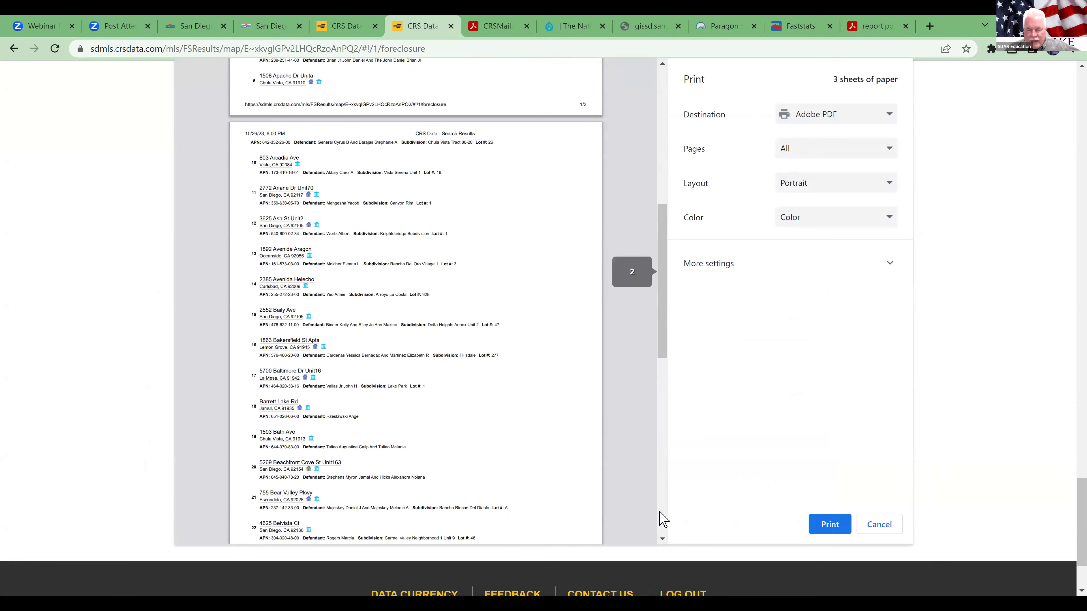
pyautogui.click(875, 531)
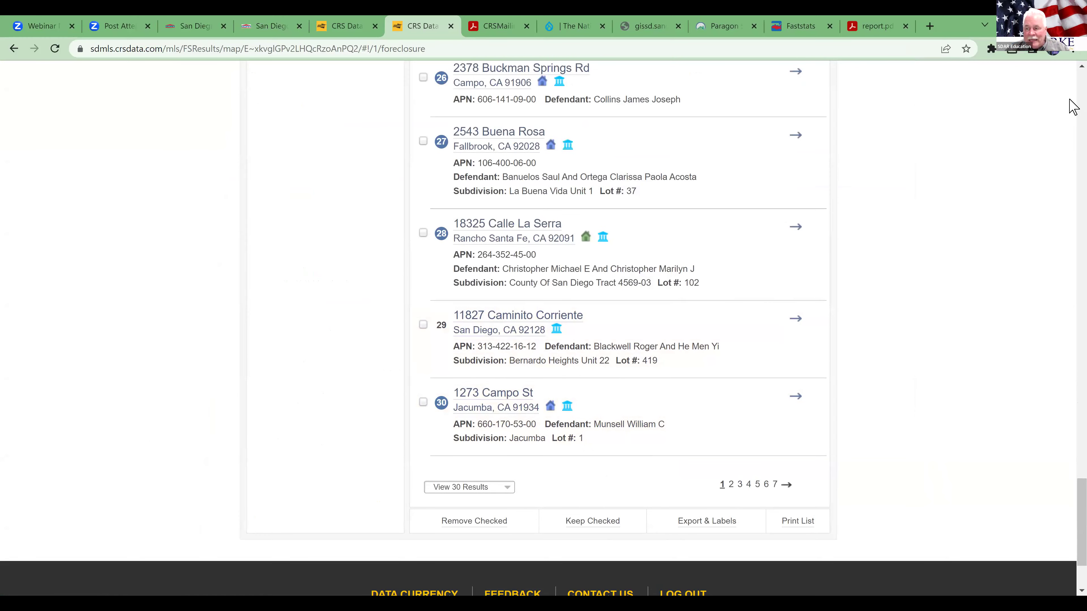
pyautogui.scroll(20, 1073, 95)
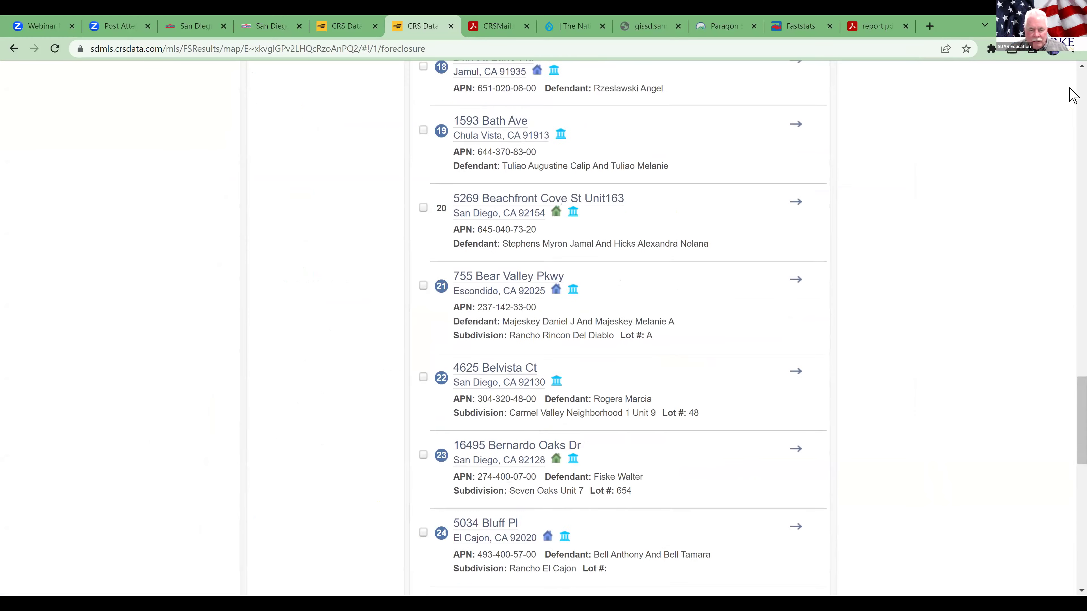
pyautogui.scroll(-20, 1073, 430)
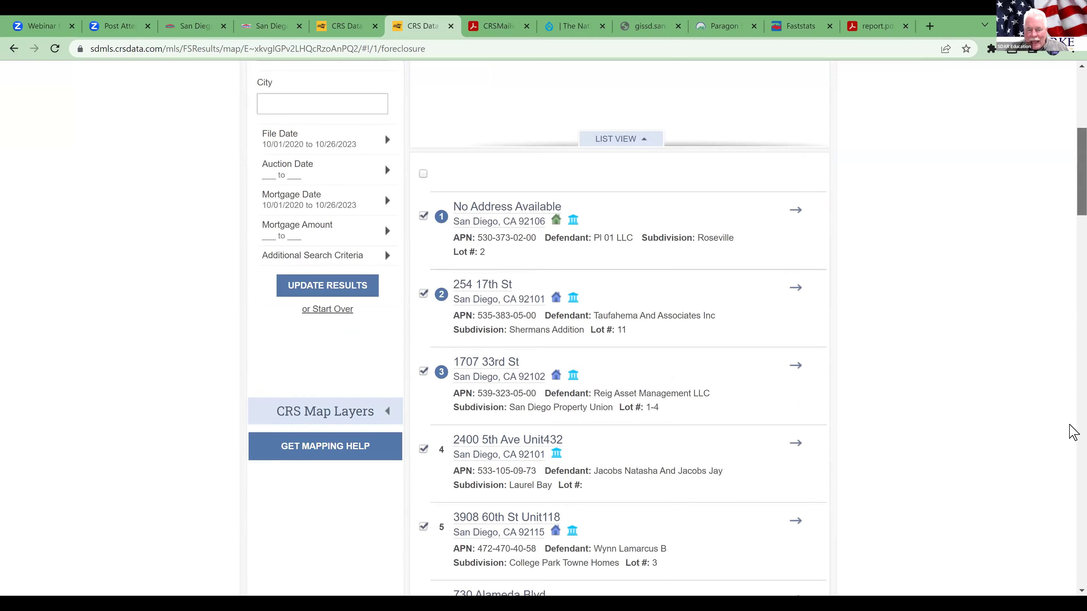
pyautogui.scroll(-12, 1074, 466)
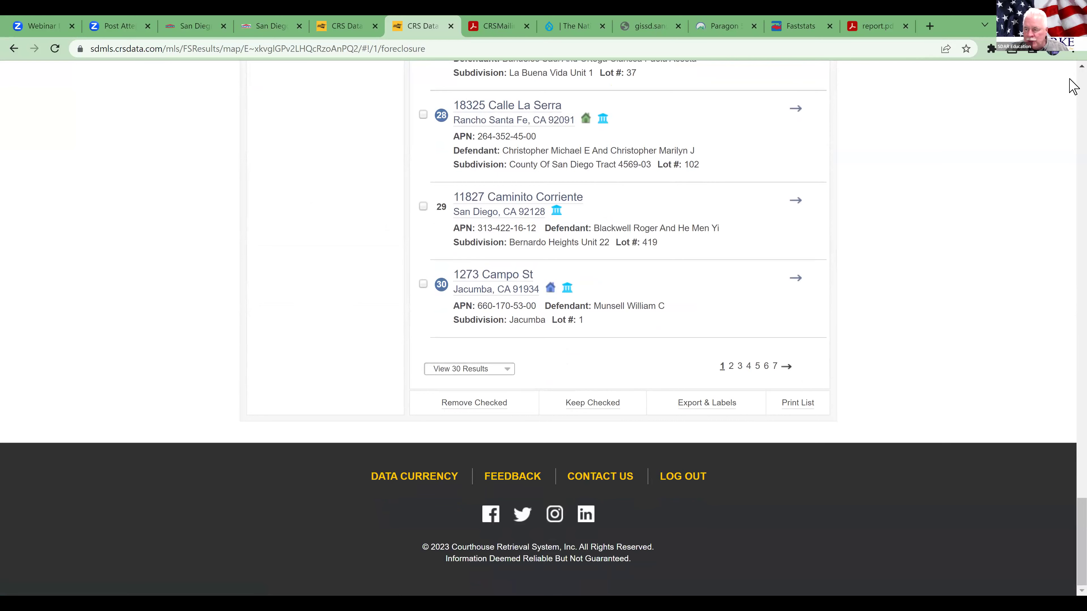
# Check all 30 listings on page 1 and go to Export & Labels.
pyautogui.scroll(20, 1071, 84)
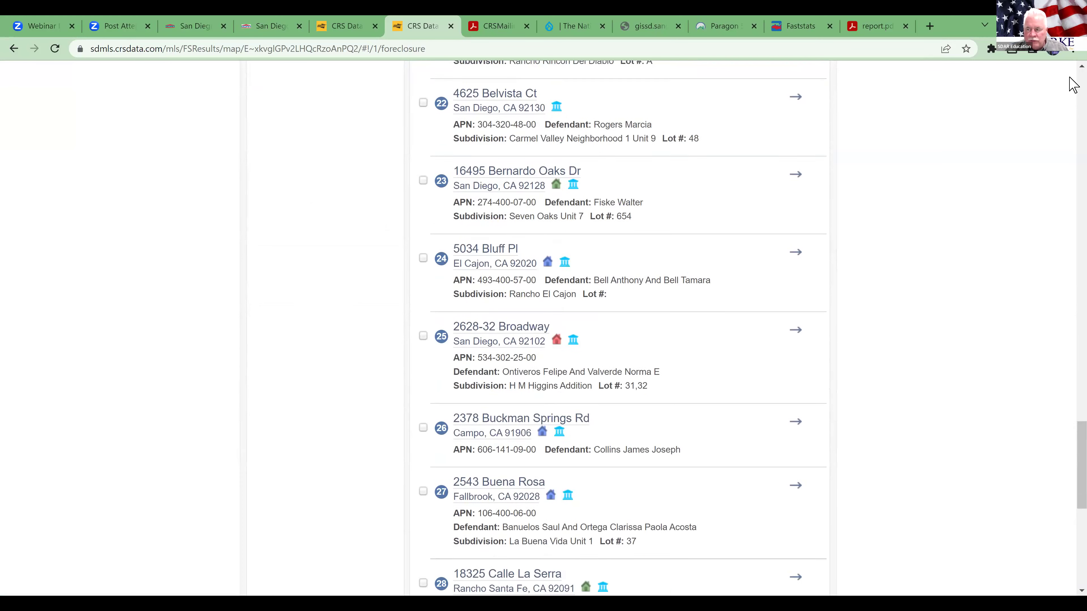
pyautogui.scroll(15, 1071, 84)
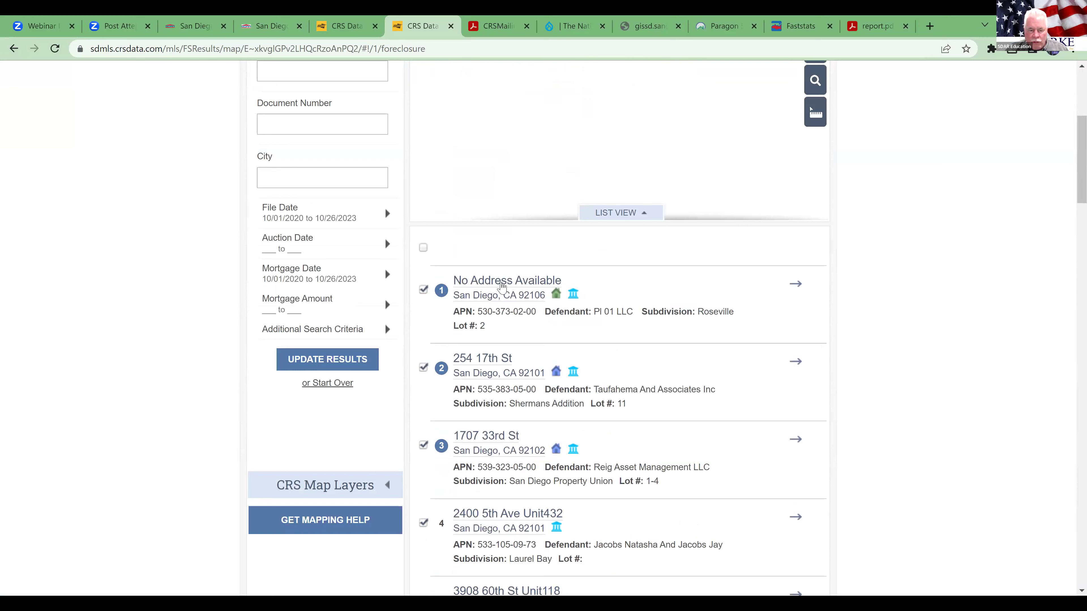
pyautogui.click(387, 274)
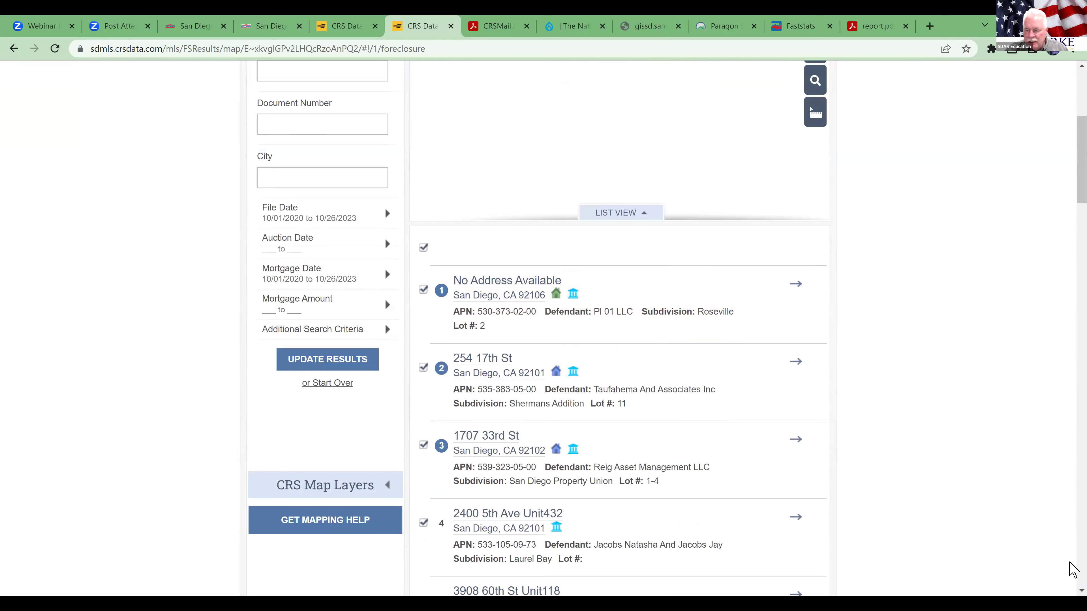
pyautogui.scroll(-20, 1072, 571)
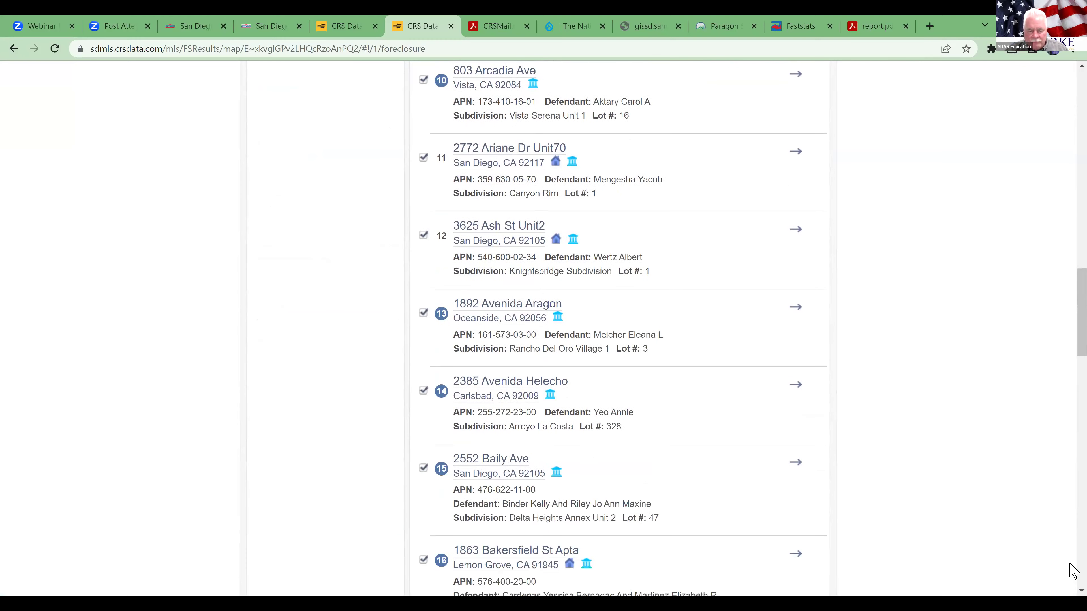
pyautogui.scroll(-20, 1072, 570)
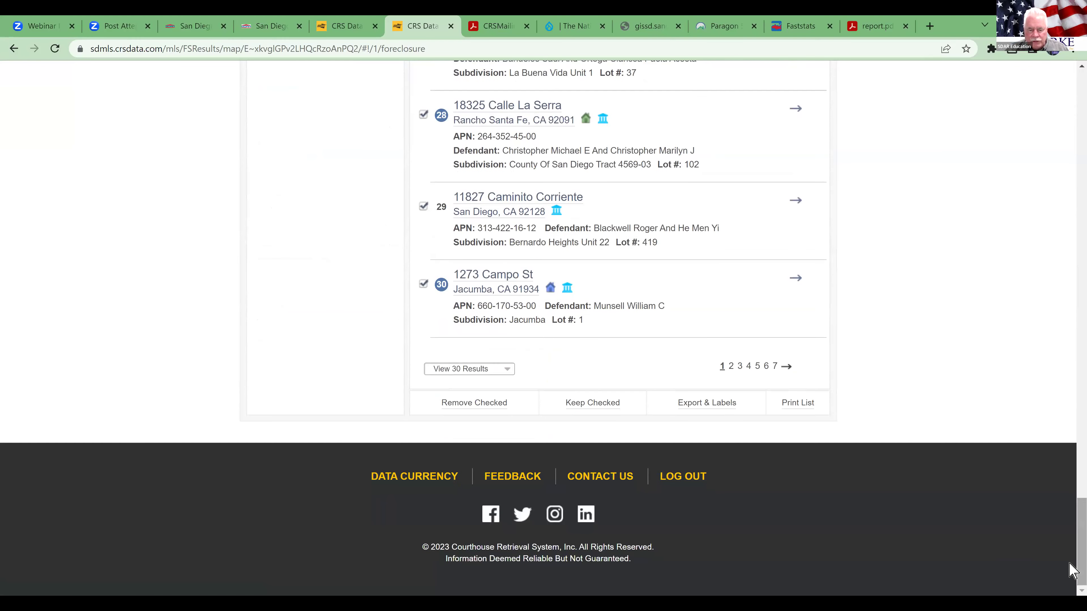
pyautogui.click(710, 405)
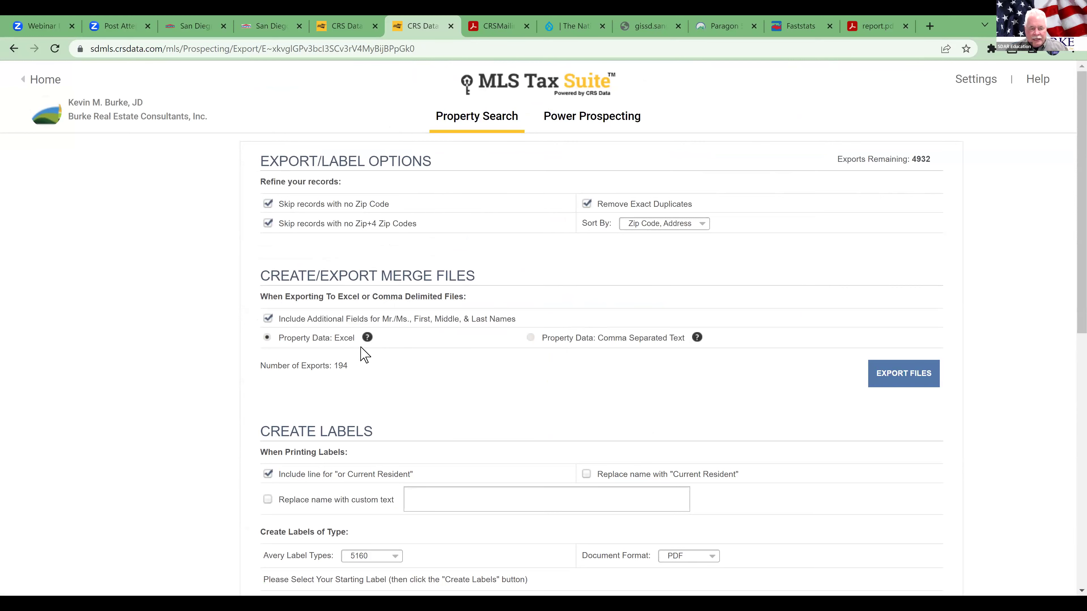
# Create the Avery 5160 labels, save CRSMailingLabels (1).pdf to the Desktop, and open it.
pyautogui.scroll(-4, 518, 397)
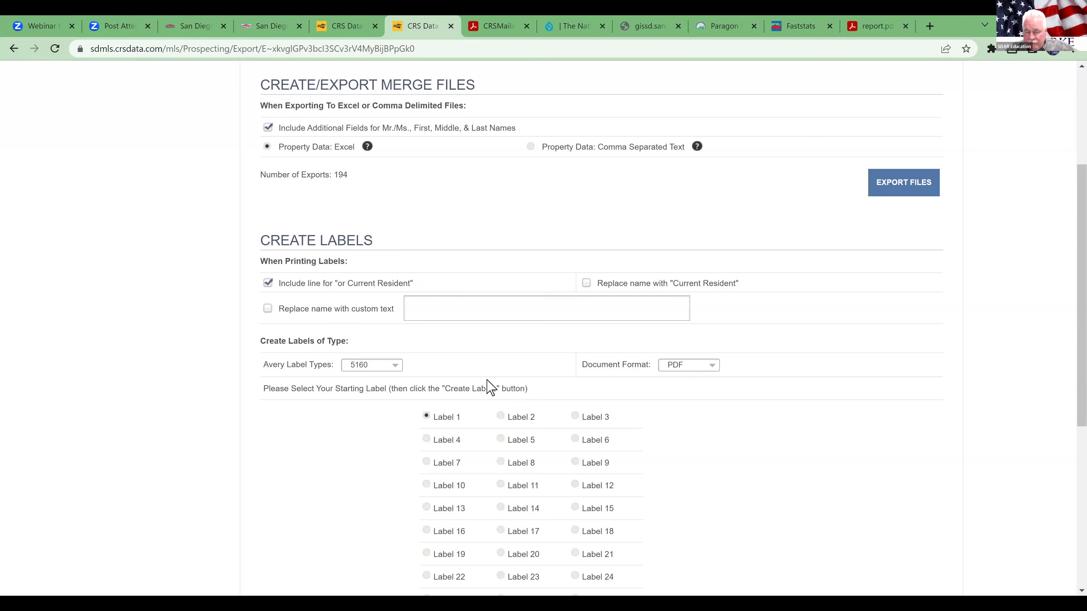
pyautogui.scroll(-7, 488, 387)
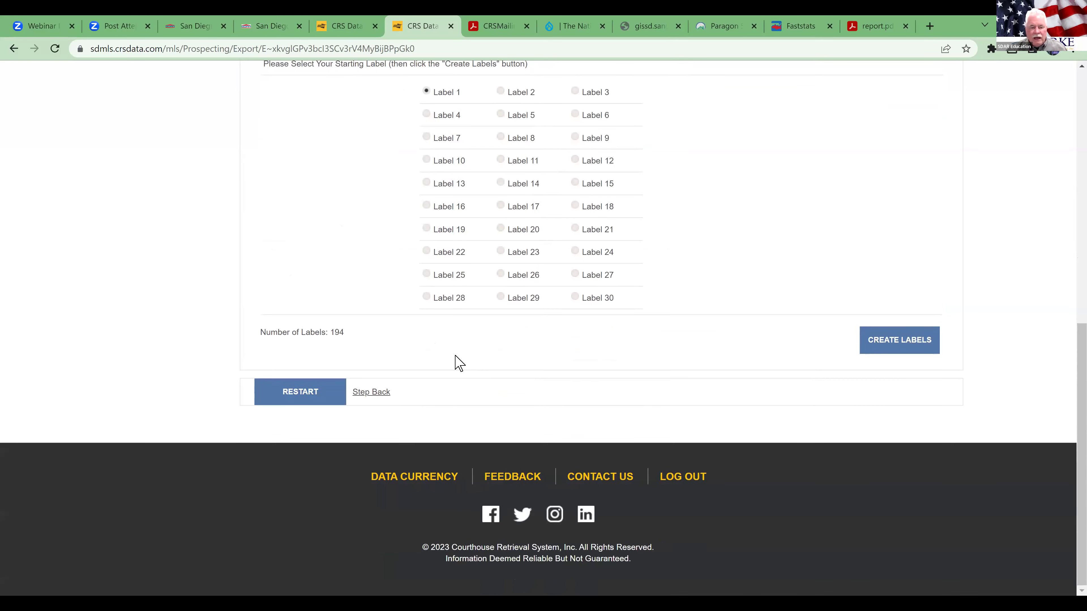
pyautogui.click(911, 350)
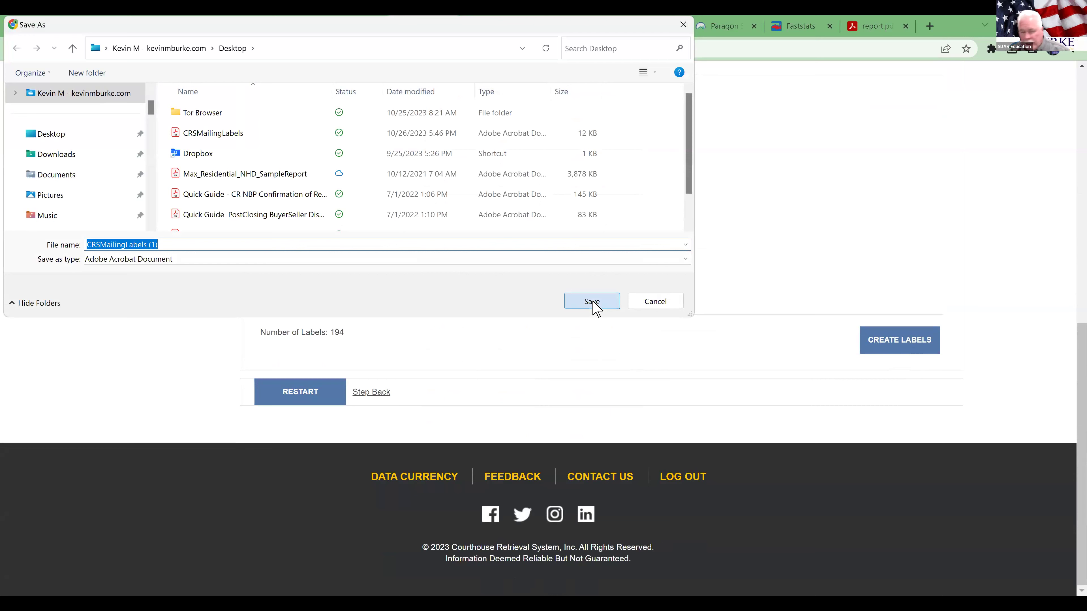
pyautogui.click(592, 301)
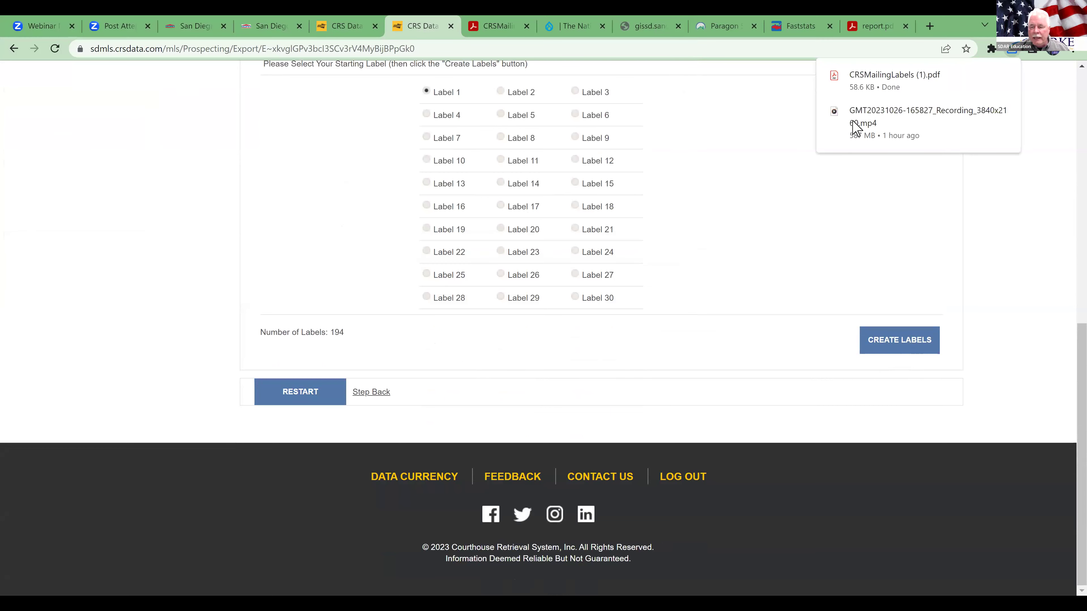
pyautogui.click(894, 80)
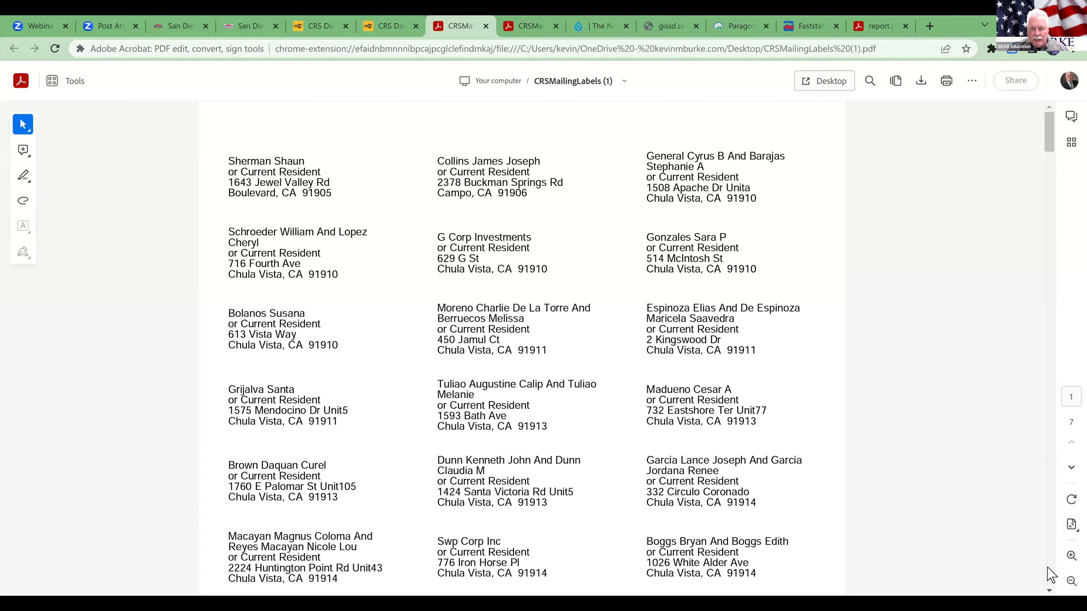
pyautogui.scroll(-10, 1050, 575)
pyautogui.scroll(-5, 1050, 575)
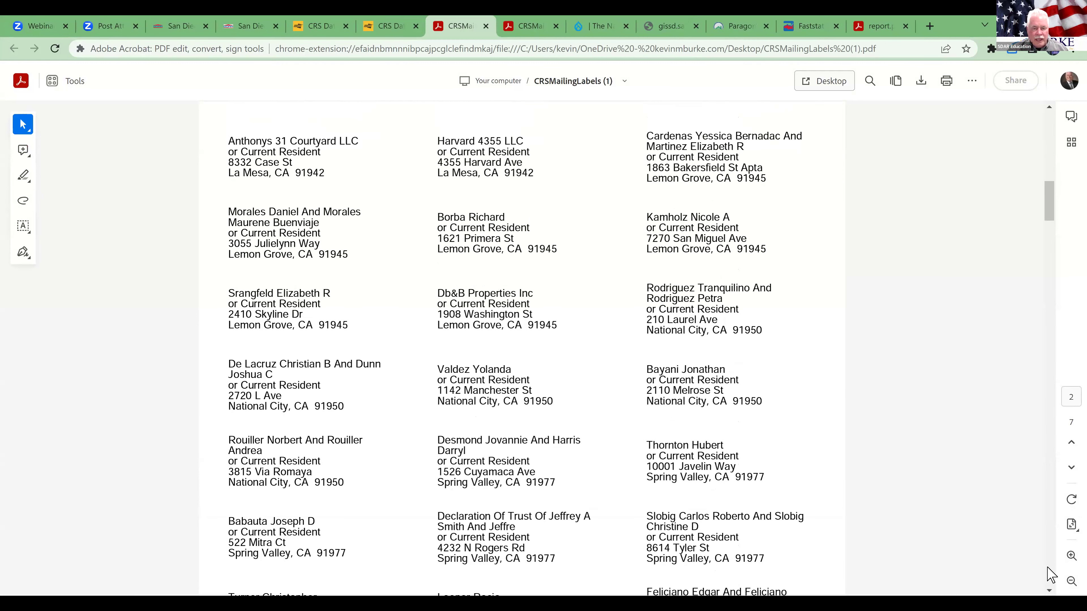
pyautogui.scroll(-7, 1050, 575)
pyautogui.scroll(-7, 1050, 575)
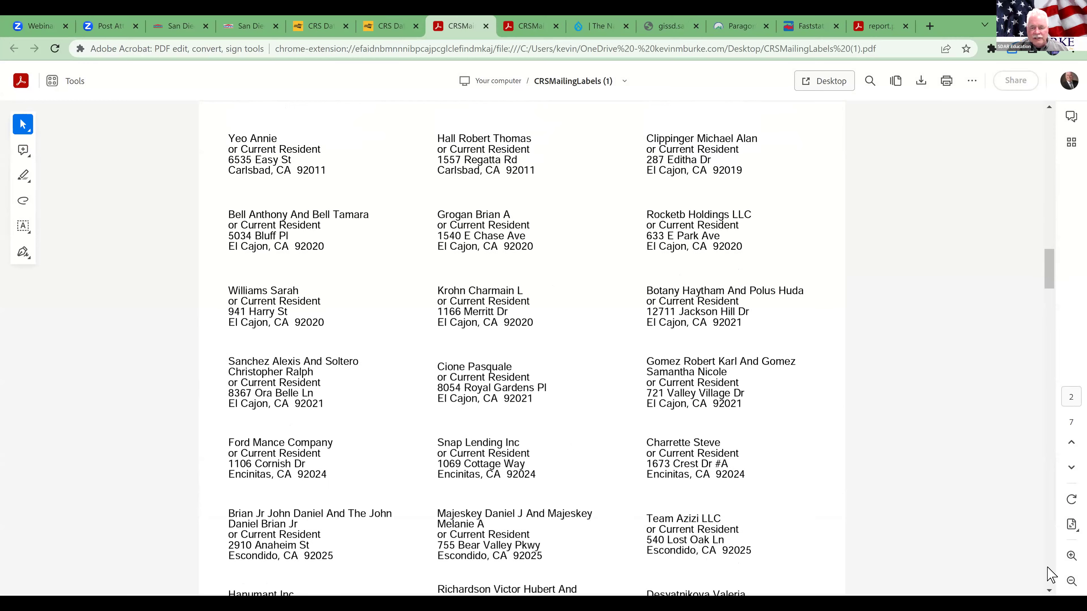
pyautogui.scroll(-14, 1050, 575)
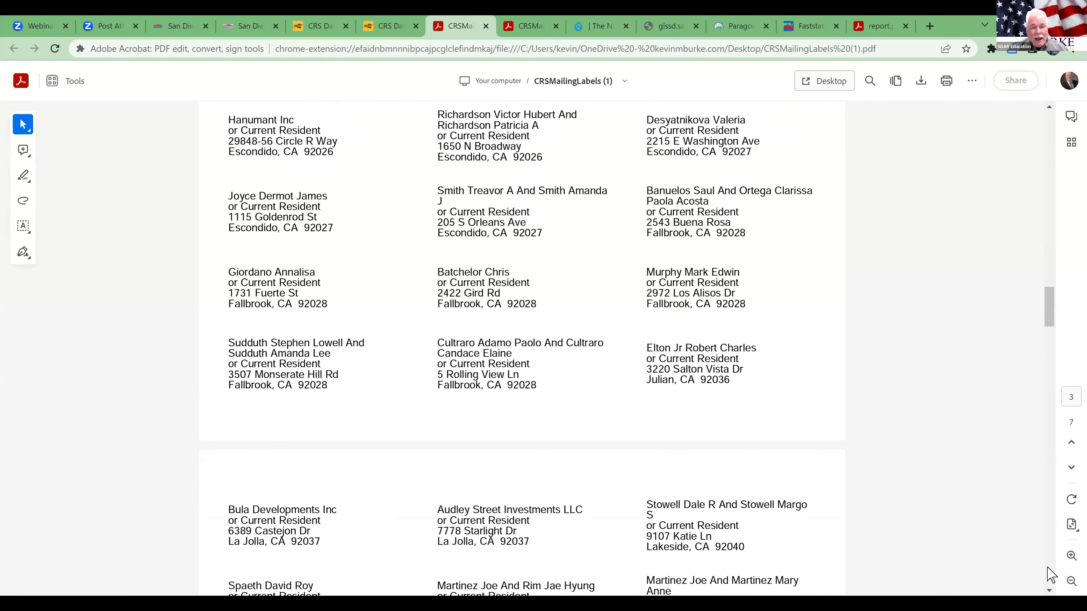
pyautogui.scroll(-7, 1051, 574)
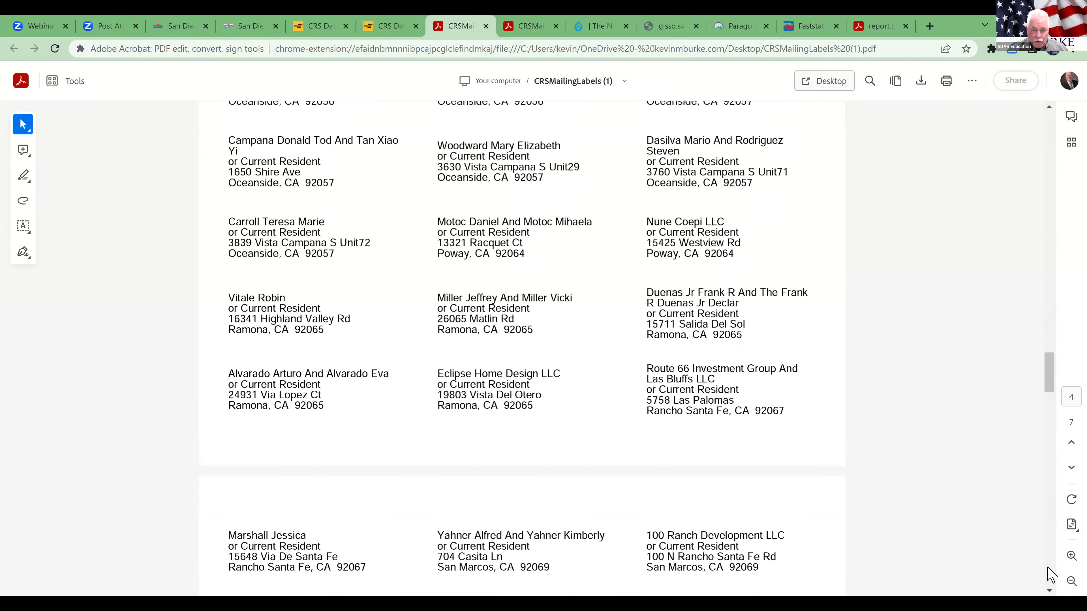
pyautogui.scroll(-7, 1050, 575)
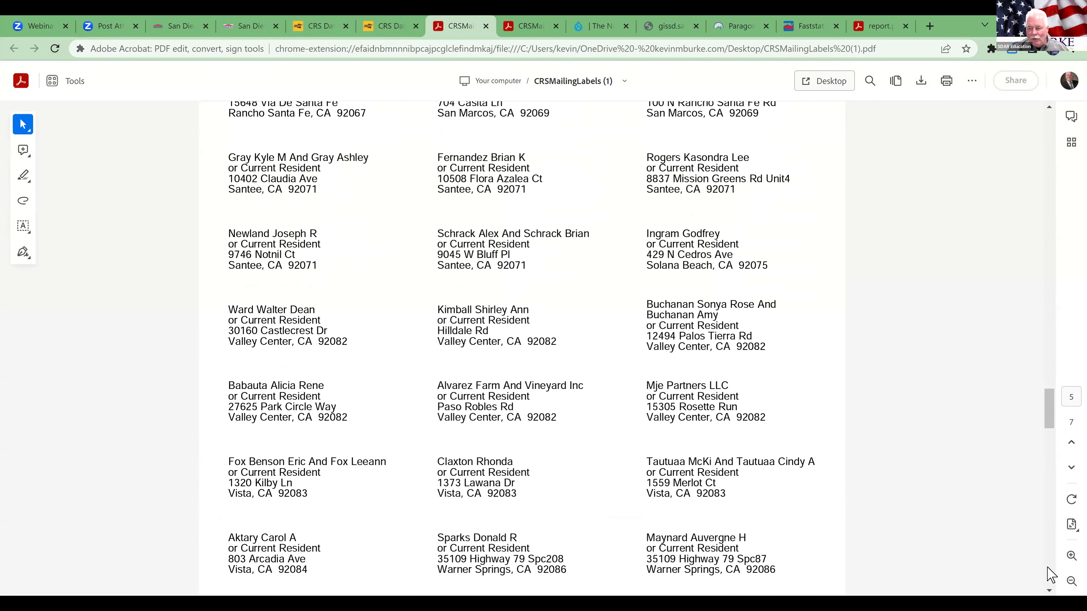
pyautogui.scroll(-7, 1050, 575)
pyautogui.scroll(-7, 1050, 575)
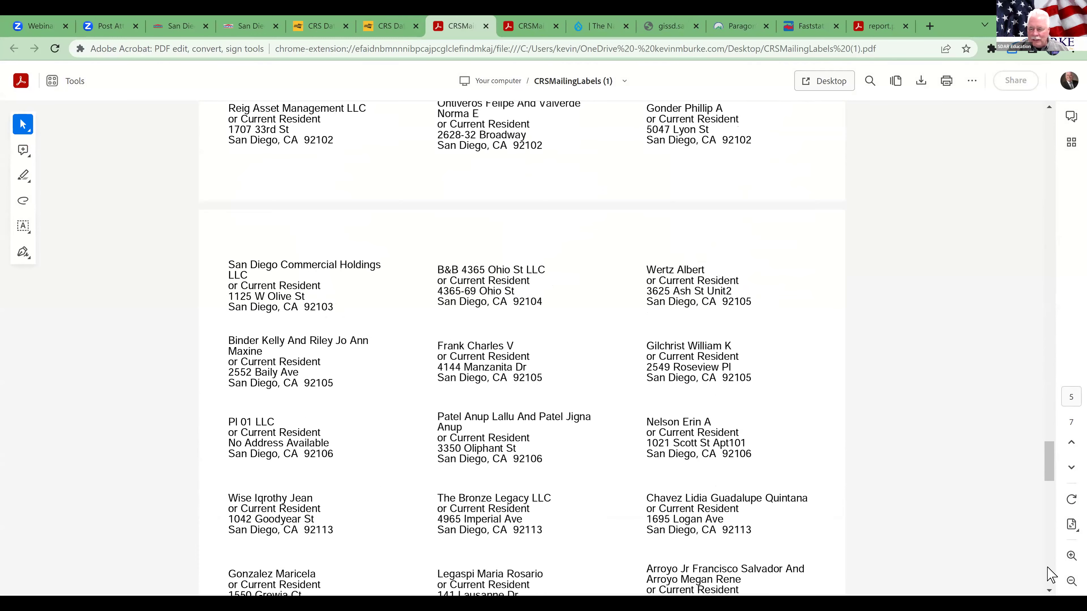
pyautogui.scroll(-7, 1050, 575)
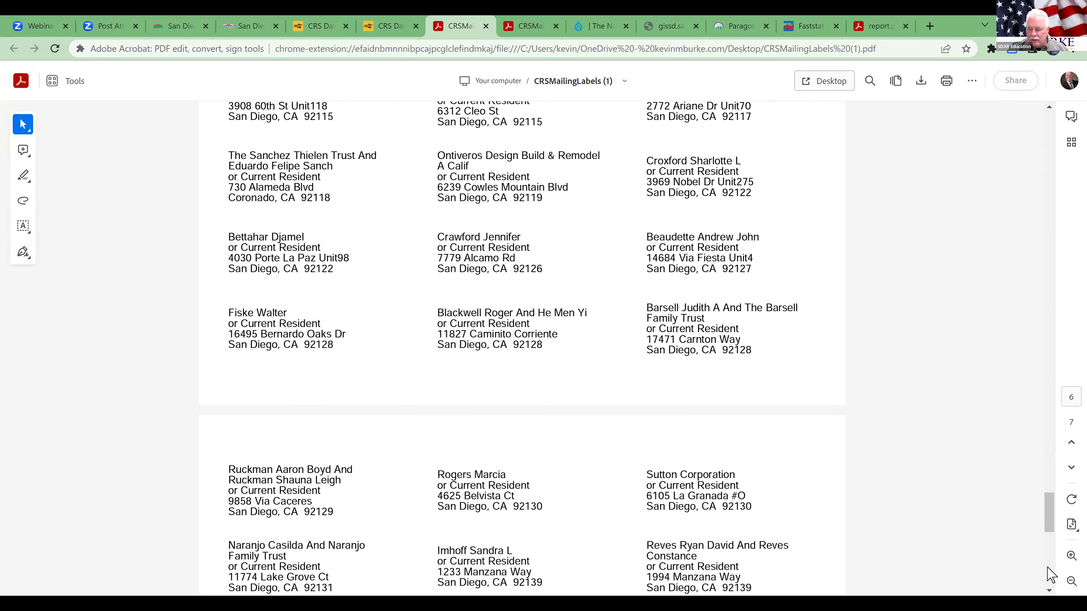
pyautogui.scroll(-7, 1051, 575)
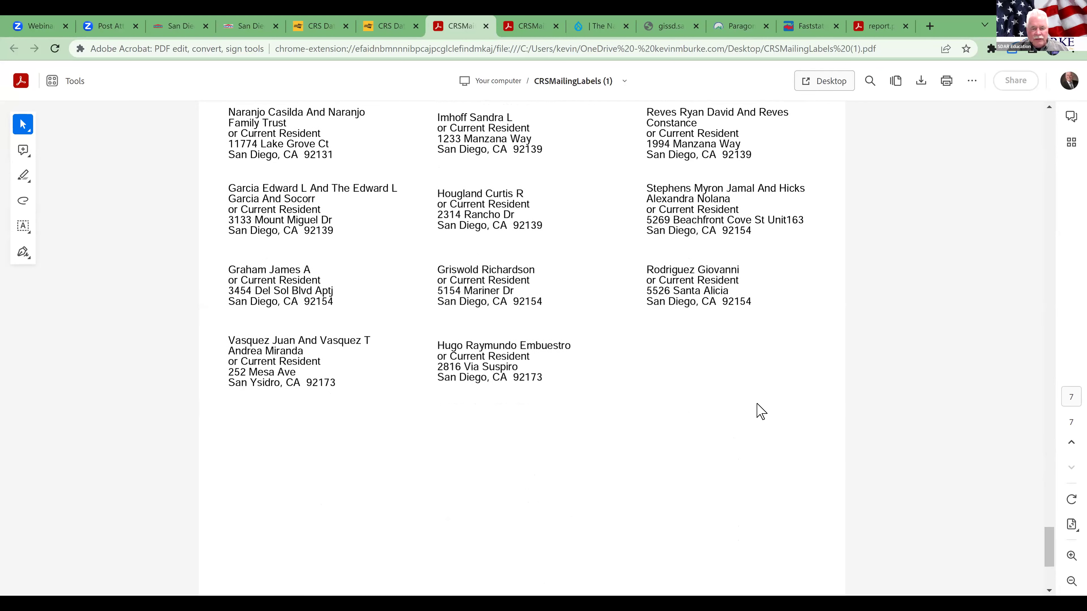
pyautogui.scroll(-2, 719, 380)
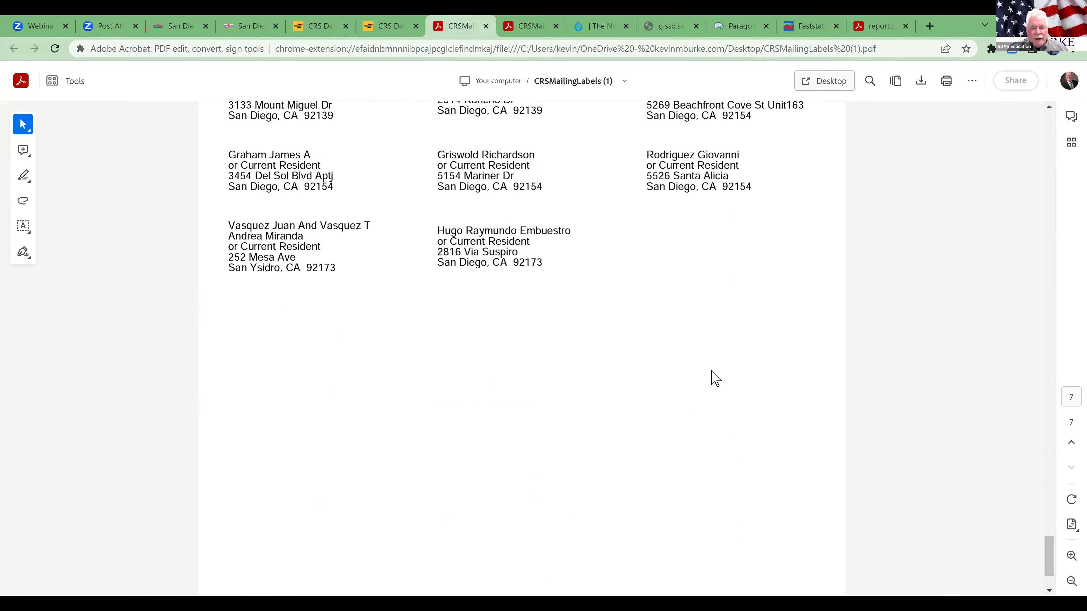
pyautogui.scroll(5, 715, 379)
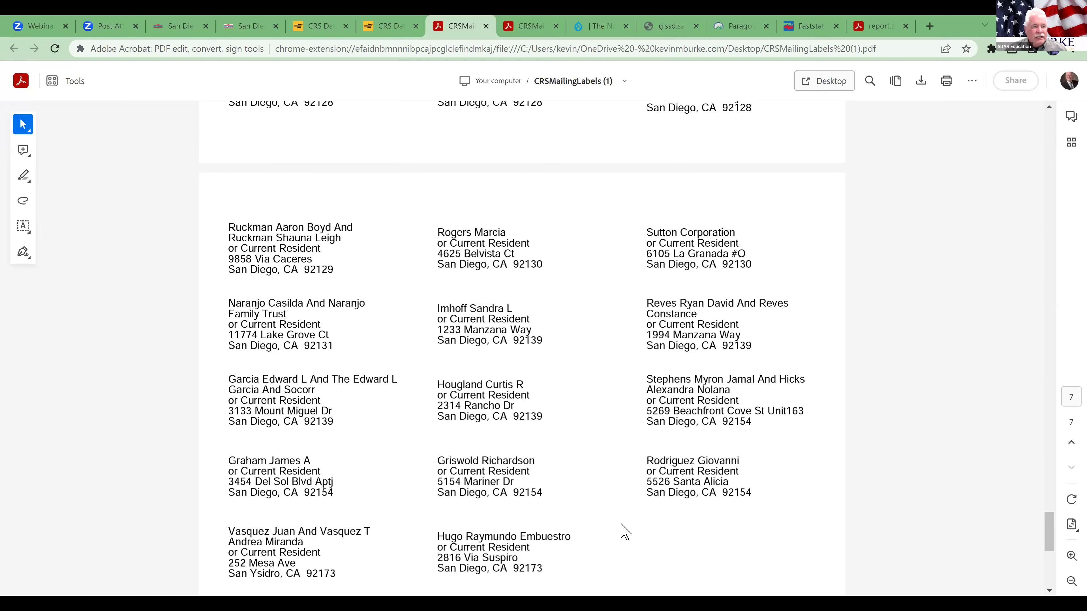
# Switch from Chrome to the Adobe Acrobat Pro 2020 window showing Short Sale Fraud.pdf.
pyautogui.hotkey('alt', 'Tab')
pyautogui.click(142, 62)
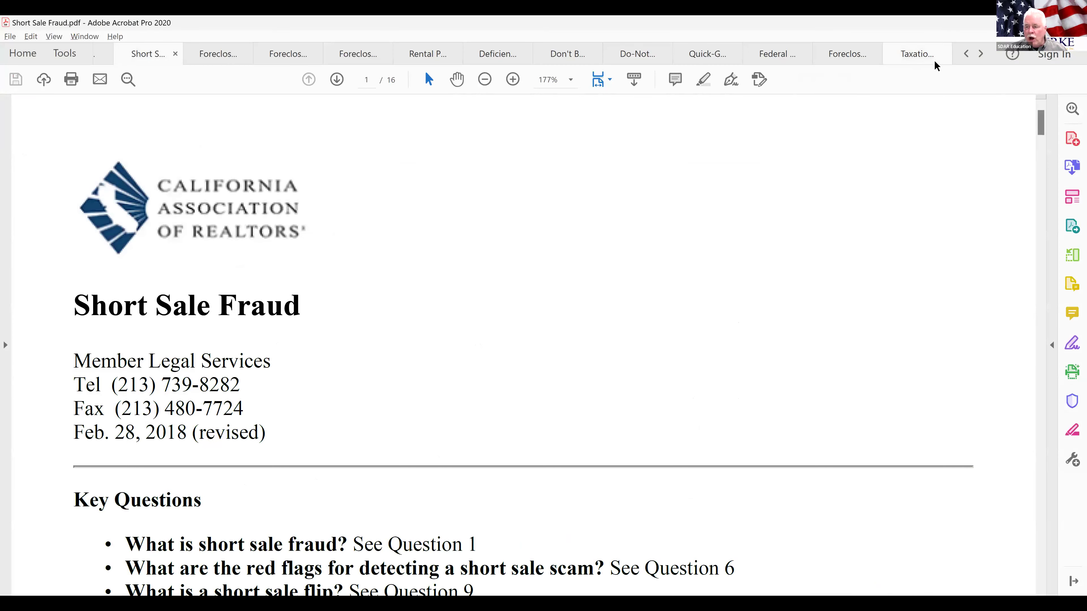
# Scroll back along the document tabs and bring up the BREC Residential Listing Input Form.
pyautogui.click(968, 55)
pyautogui.click(968, 55)
pyautogui.click(968, 56)
pyautogui.click(968, 56)
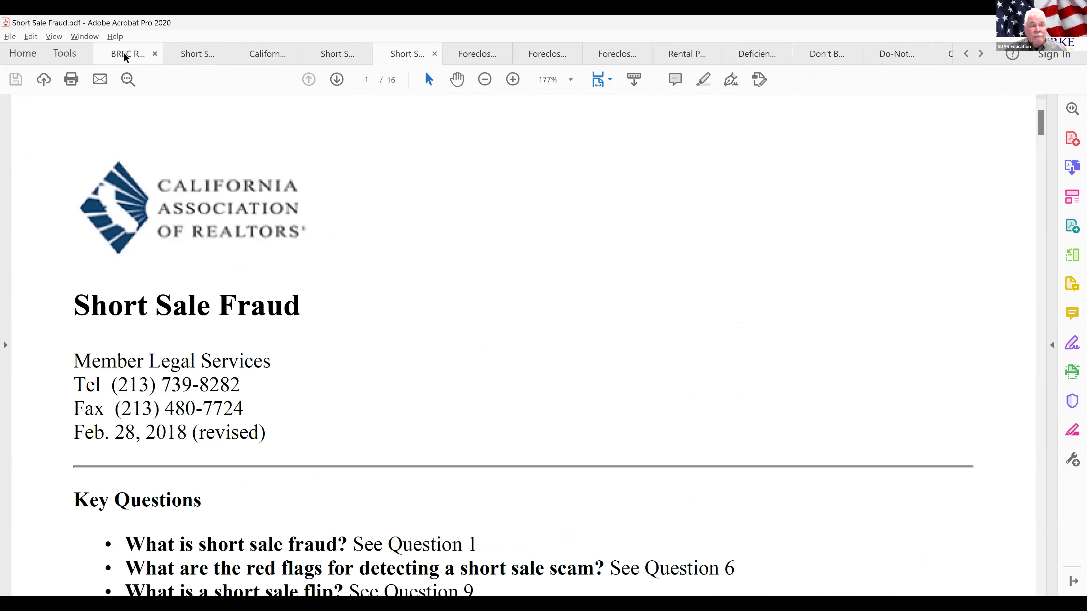
pyautogui.click(134, 58)
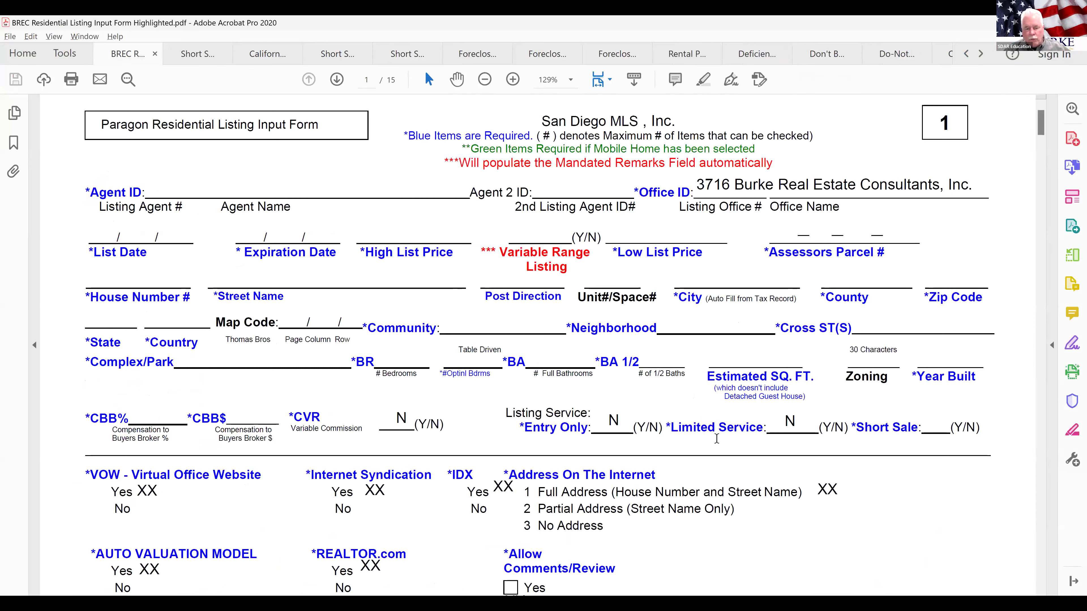
# Switch to the Short Sale Negotiators PDF, revised November 30, 2022.
pyautogui.scroll(-2, 716, 439)
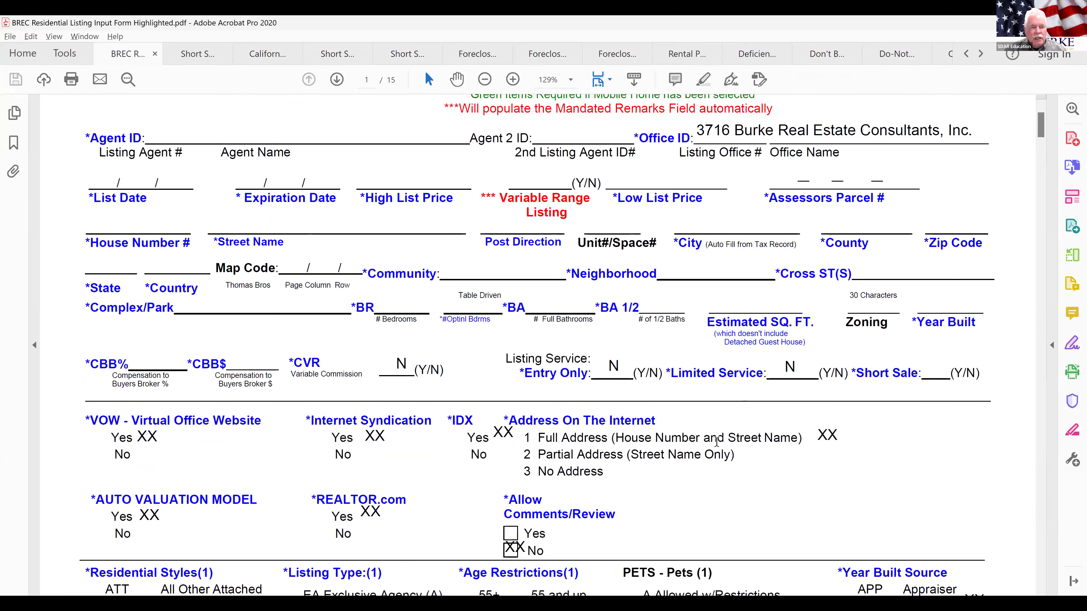
pyautogui.scroll(2, 717, 440)
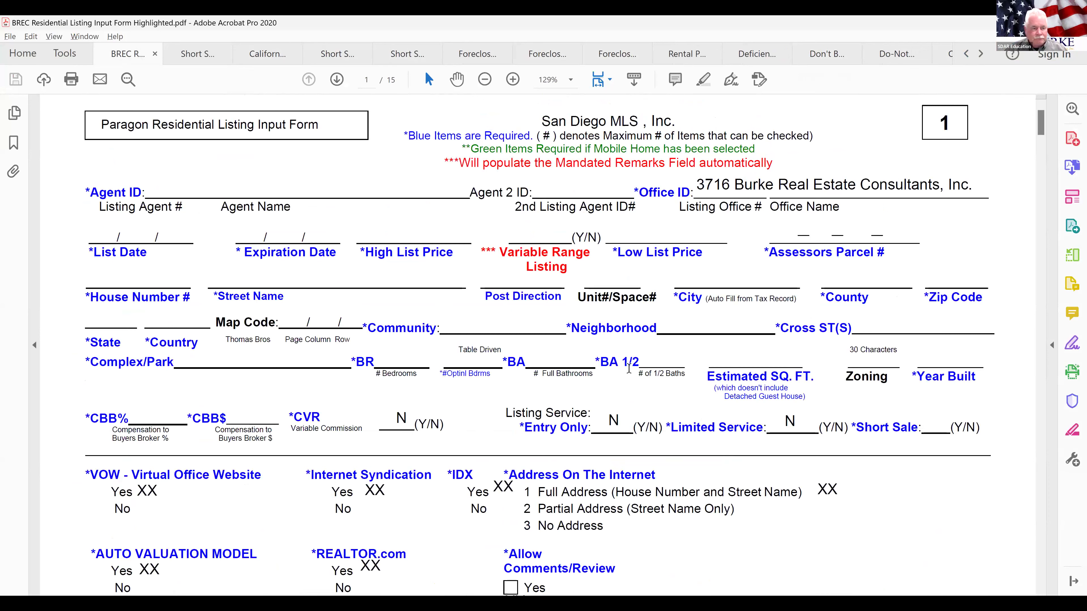
pyautogui.click(197, 54)
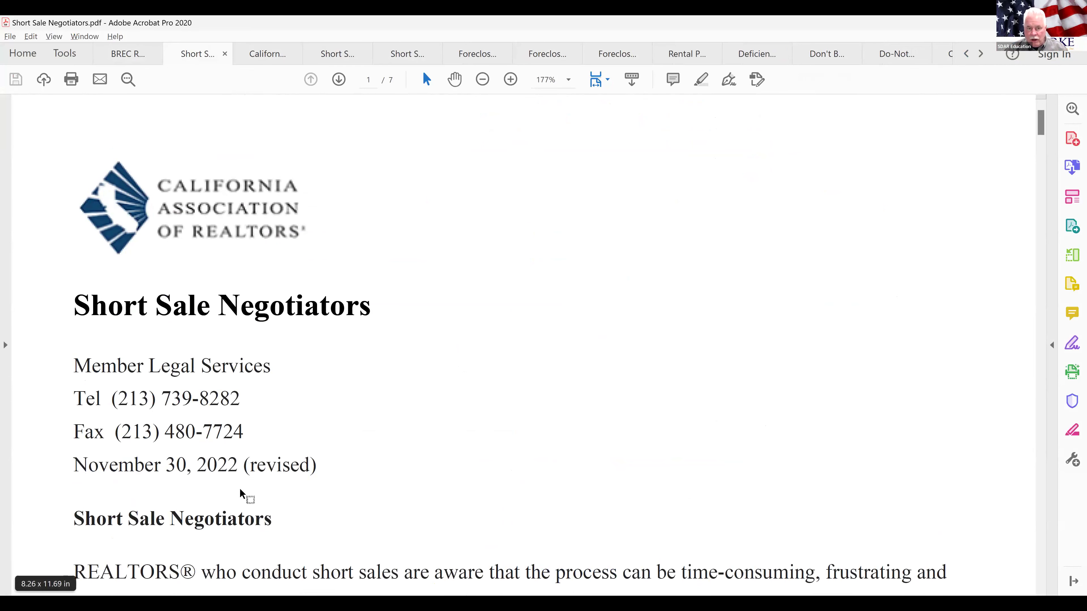
# Read the Short Sale Negotiators article from its opening down to the Licensing section.
pyautogui.scroll(-3, 303, 478)
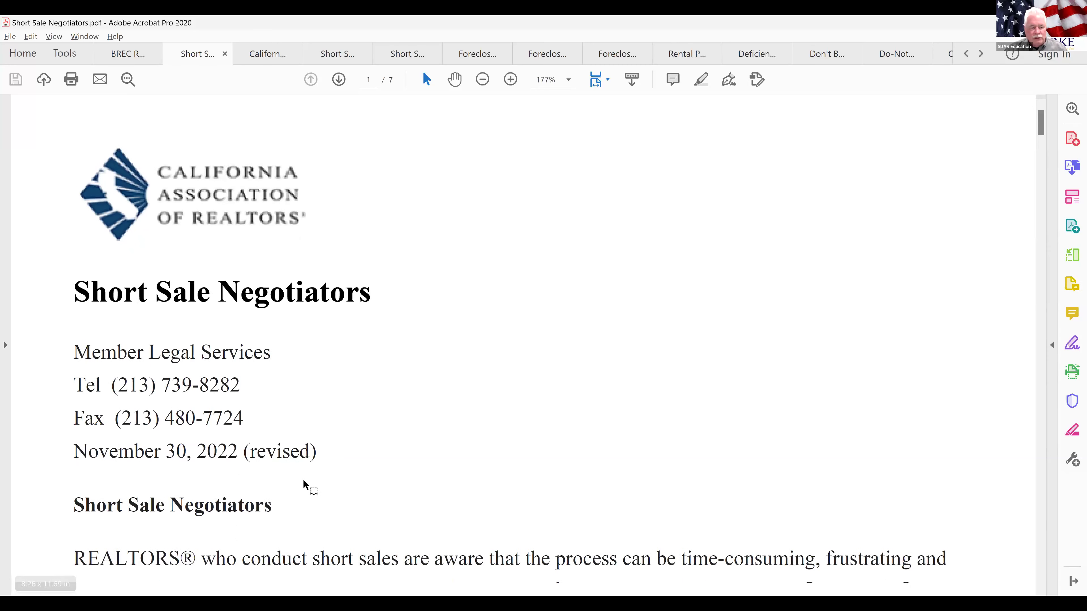
pyautogui.scroll(-5, 303, 480)
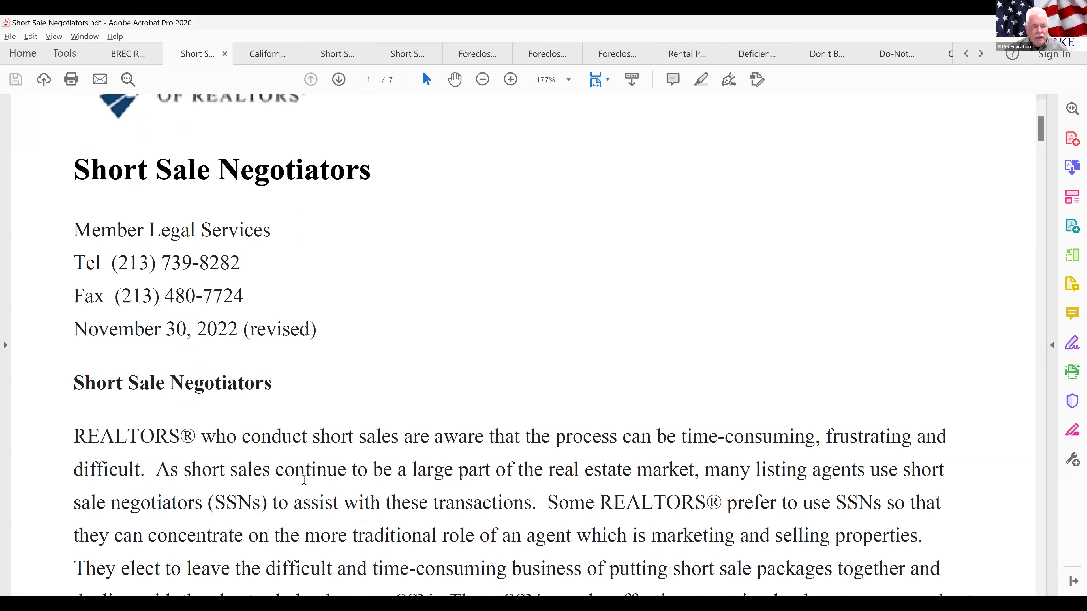
pyautogui.scroll(-3, 304, 480)
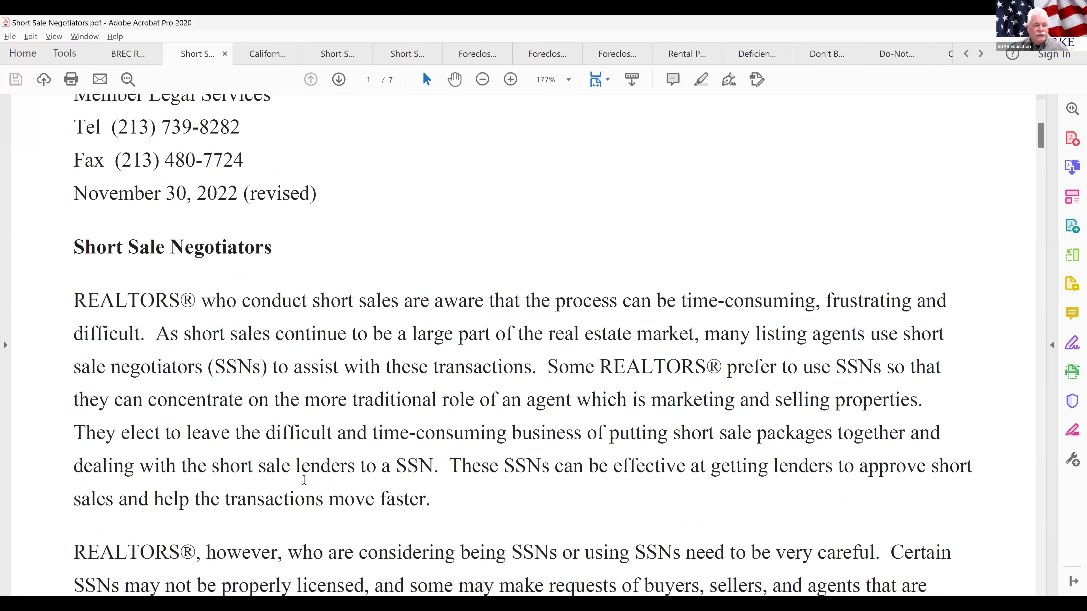
pyautogui.scroll(-1, 303, 479)
pyautogui.scroll(-1, 303, 479)
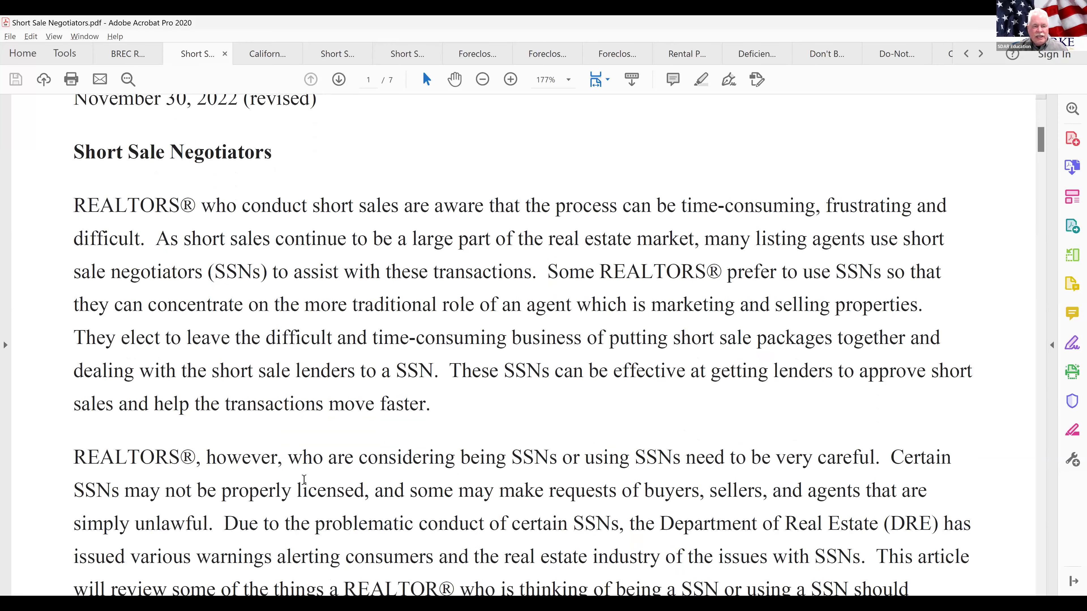
pyautogui.scroll(-1, 303, 480)
pyautogui.scroll(-1, 303, 480)
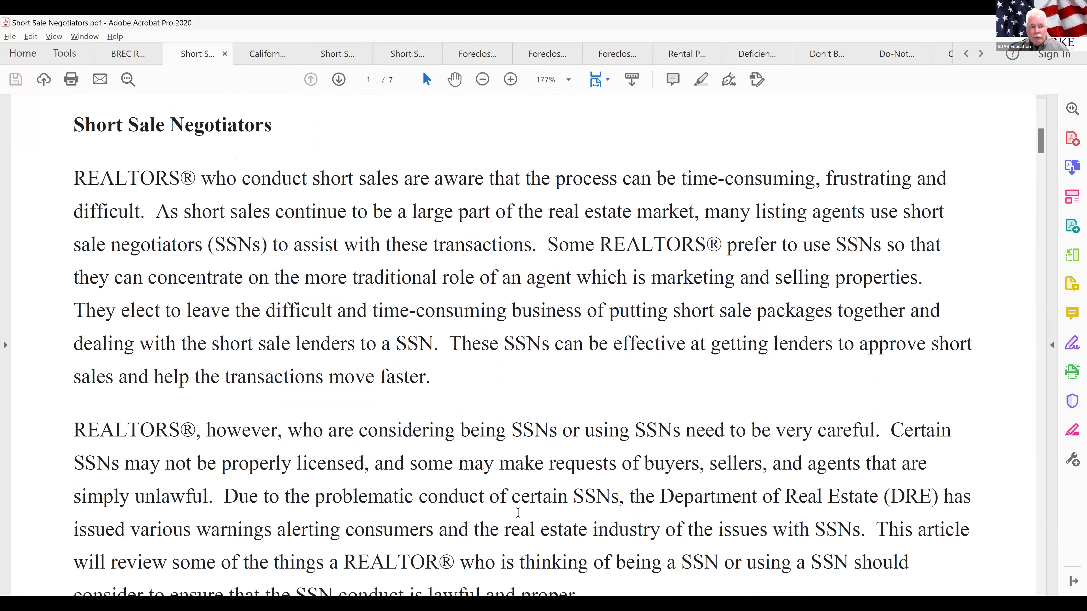
pyautogui.scroll(-3, 517, 512)
pyautogui.scroll(-3, 518, 512)
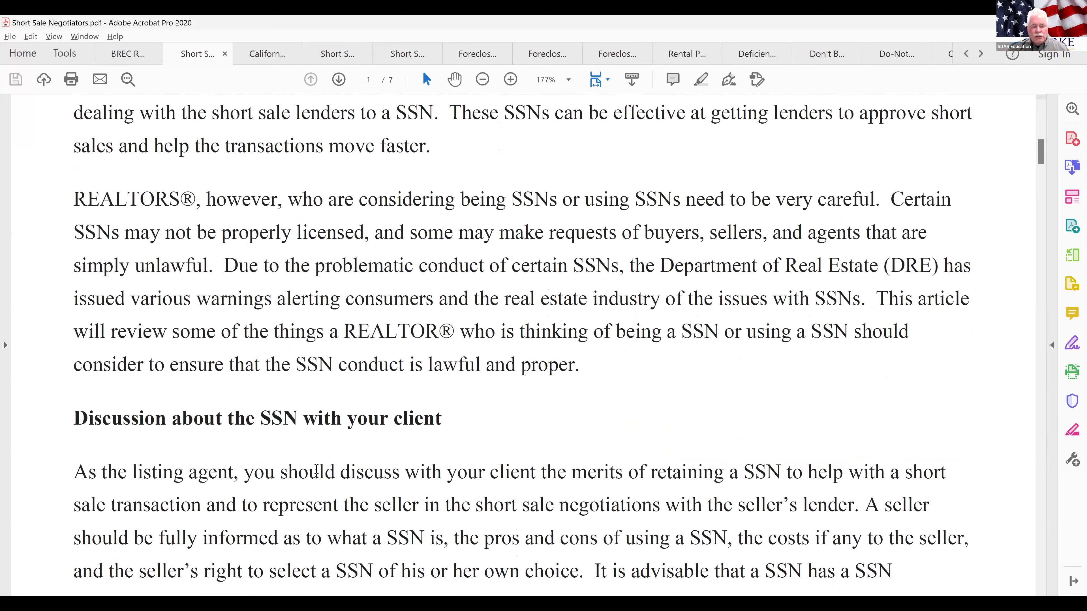
pyautogui.click(1040, 560)
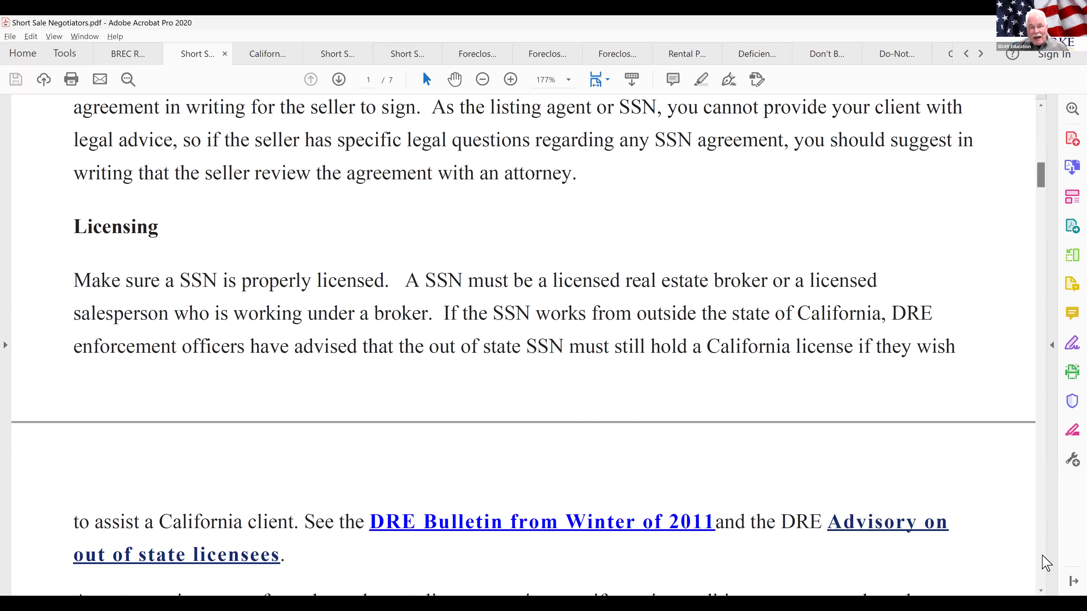
# Page through the MARS section on page 2 to 'Payment of SSN fees' on page 3.
pyautogui.click(1043, 556)
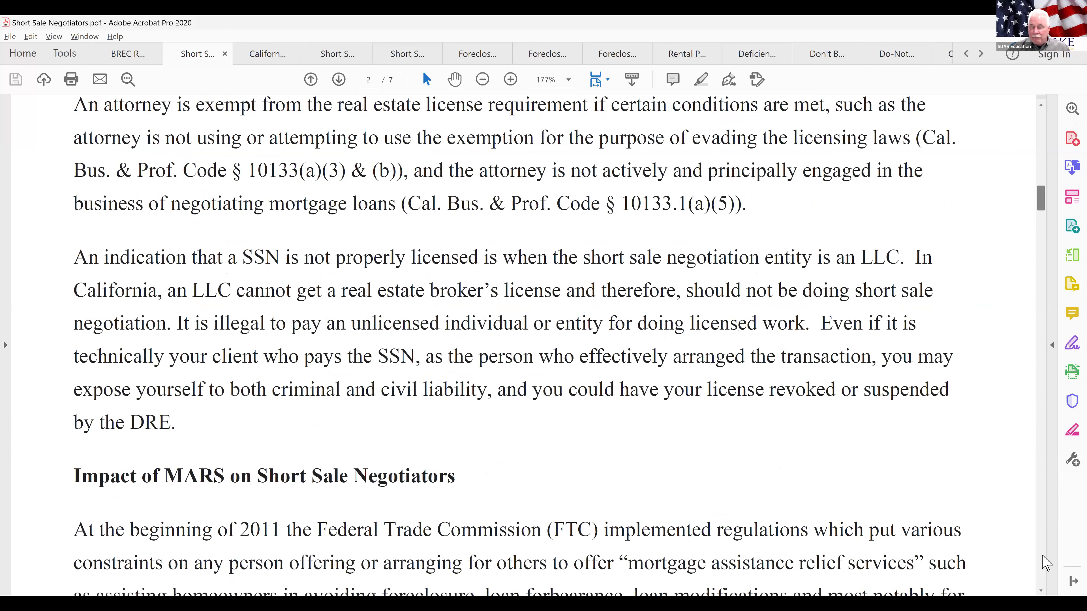
pyautogui.click(1043, 556)
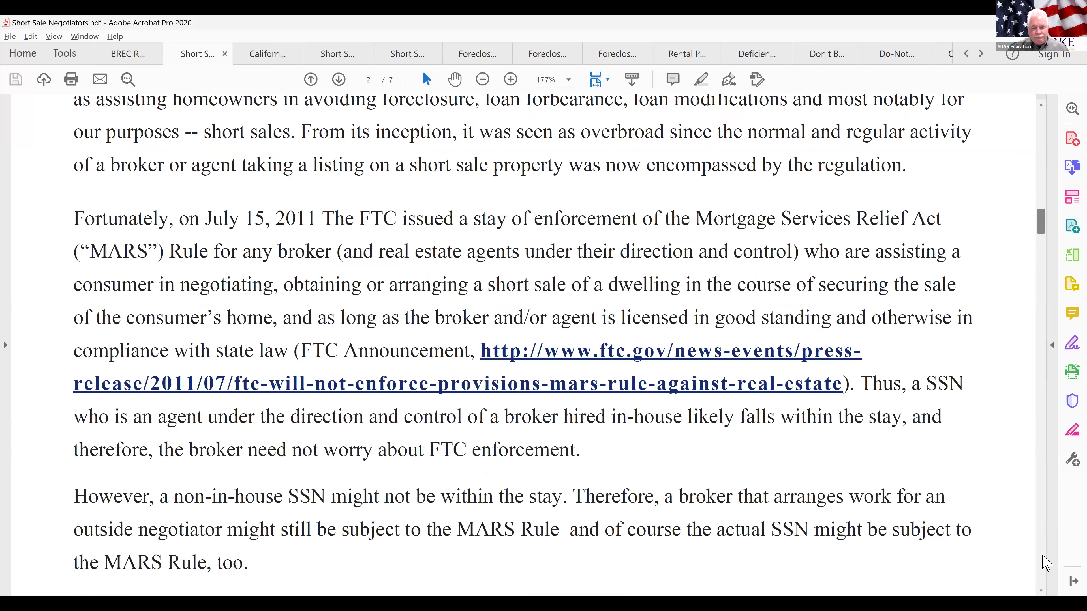
pyautogui.click(1043, 557)
pyautogui.click(1043, 556)
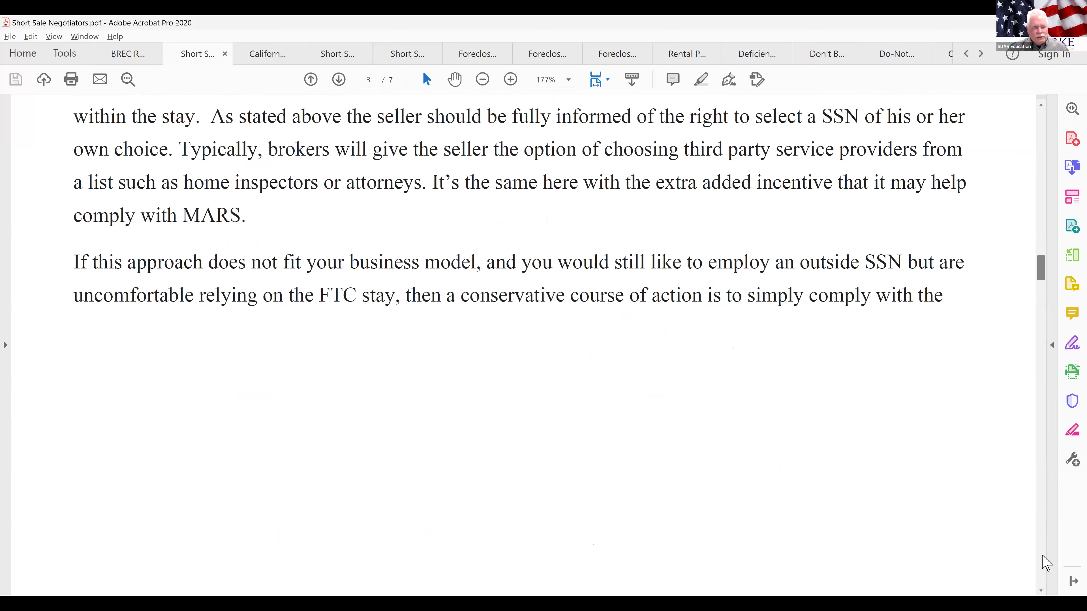
pyautogui.click(1043, 556)
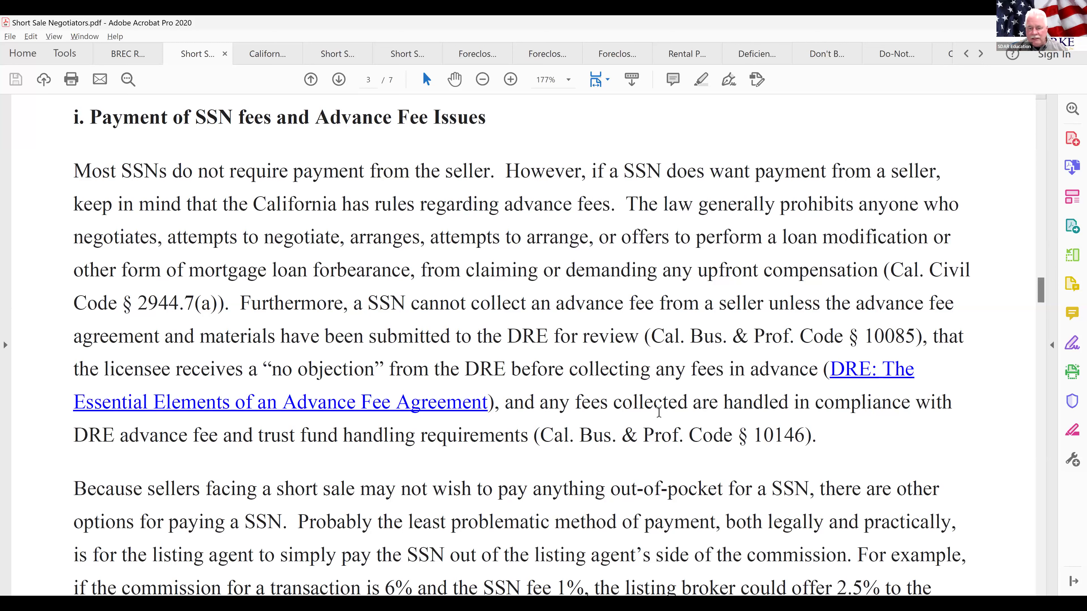
# Scroll onward from page 3 of the Short Sale Negotiators article toward the buyer fee discussion.
pyautogui.scroll(-1, 640, 408)
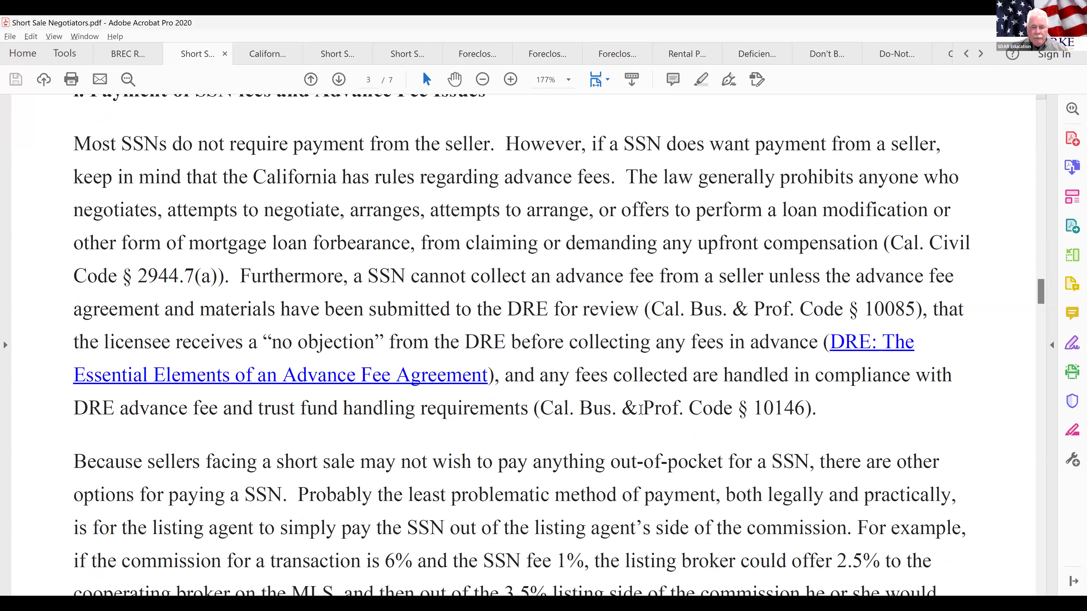
pyautogui.scroll(-1, 640, 409)
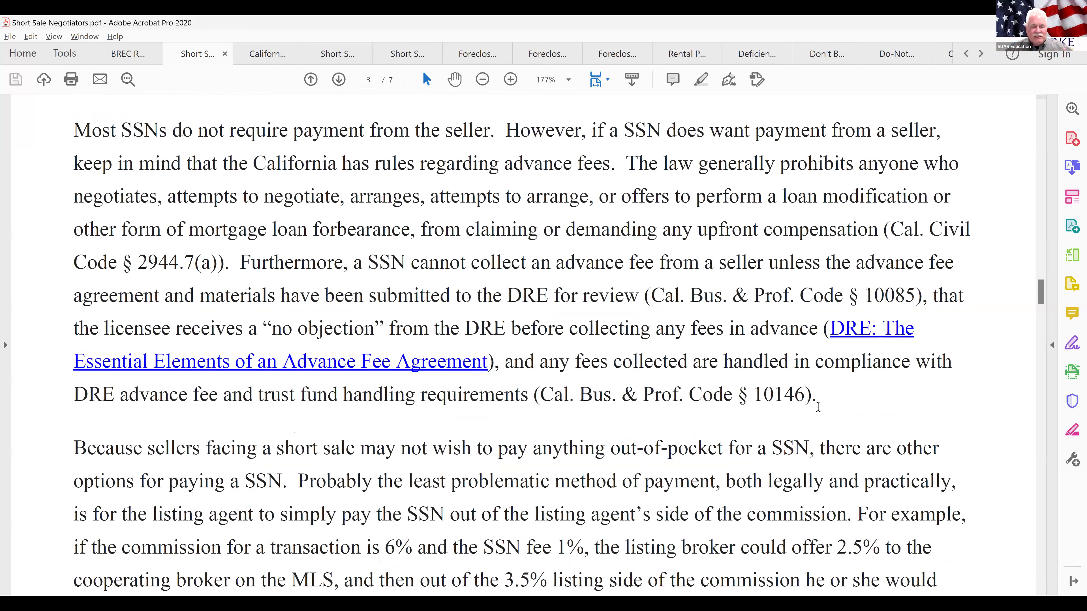
pyautogui.scroll(-3, 817, 406)
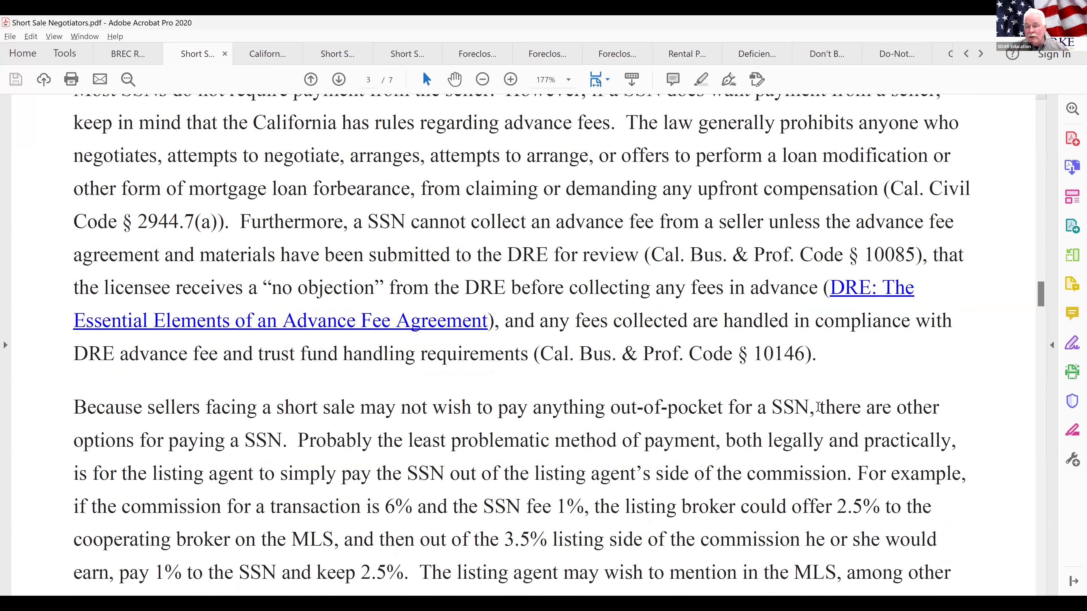
pyautogui.scroll(-2, 817, 407)
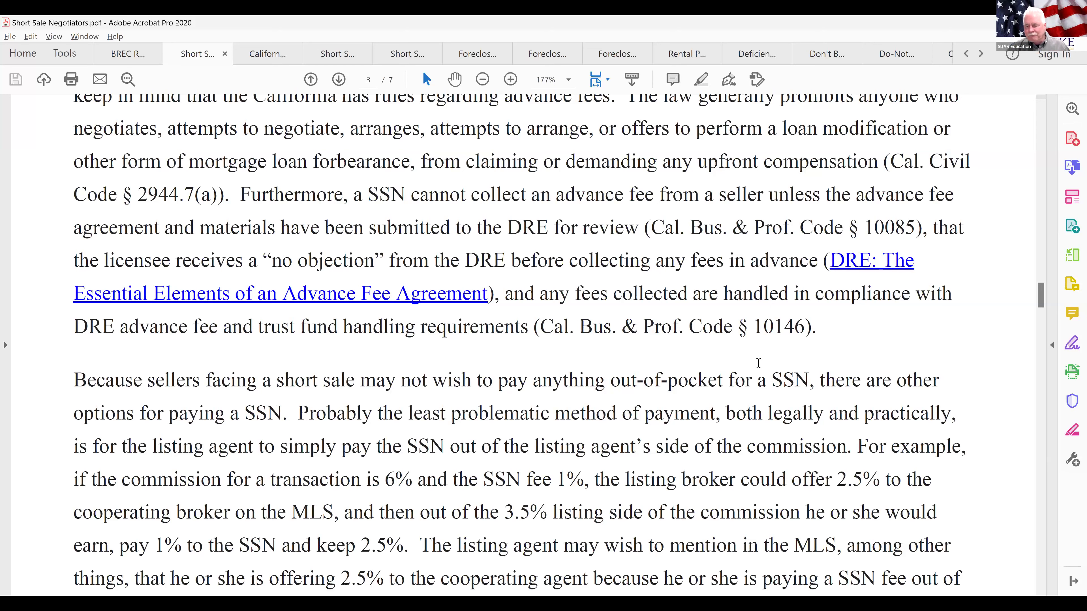
pyautogui.scroll(-3, 758, 363)
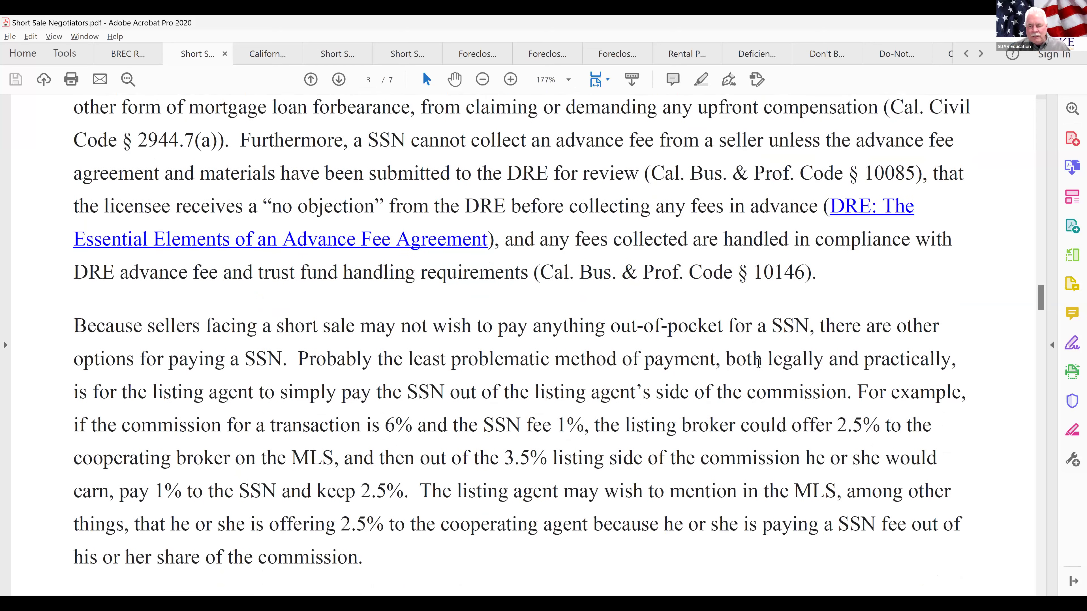
pyautogui.scroll(-3, 759, 363)
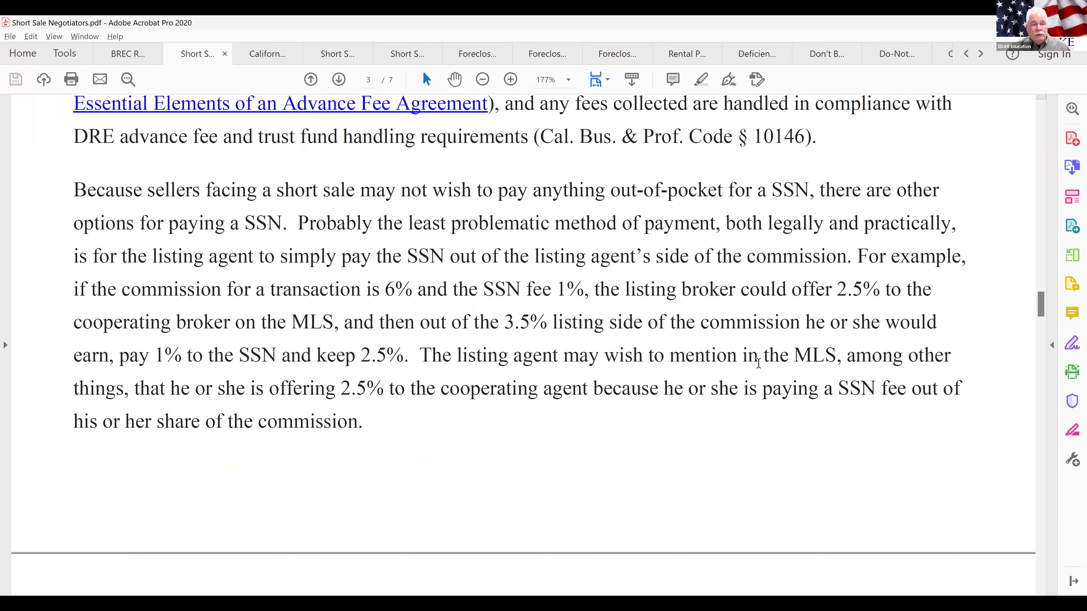
pyautogui.scroll(-1, 758, 362)
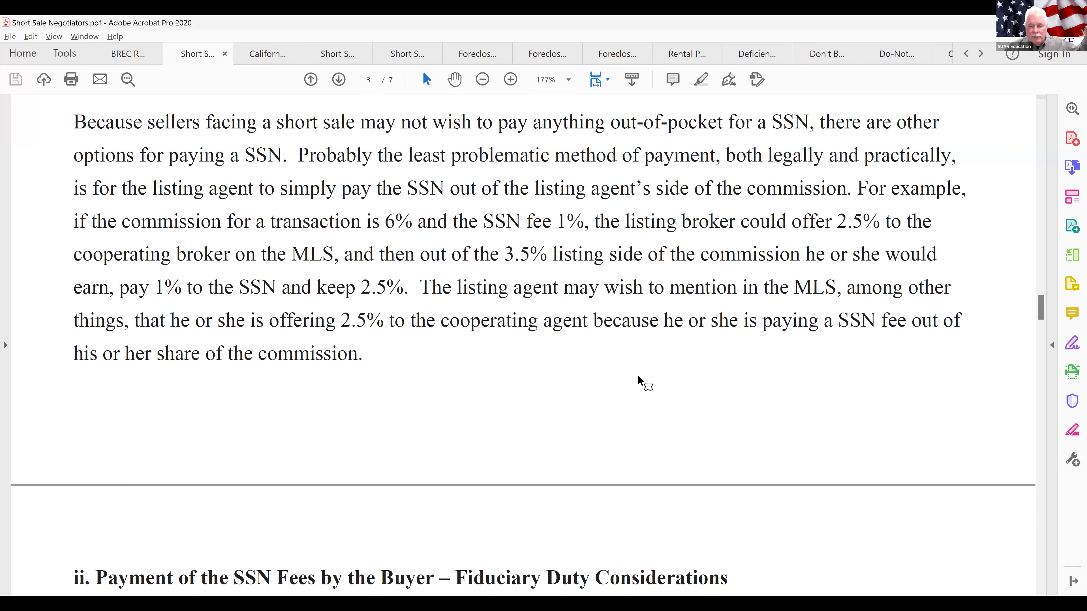
pyautogui.scroll(-5, 638, 377)
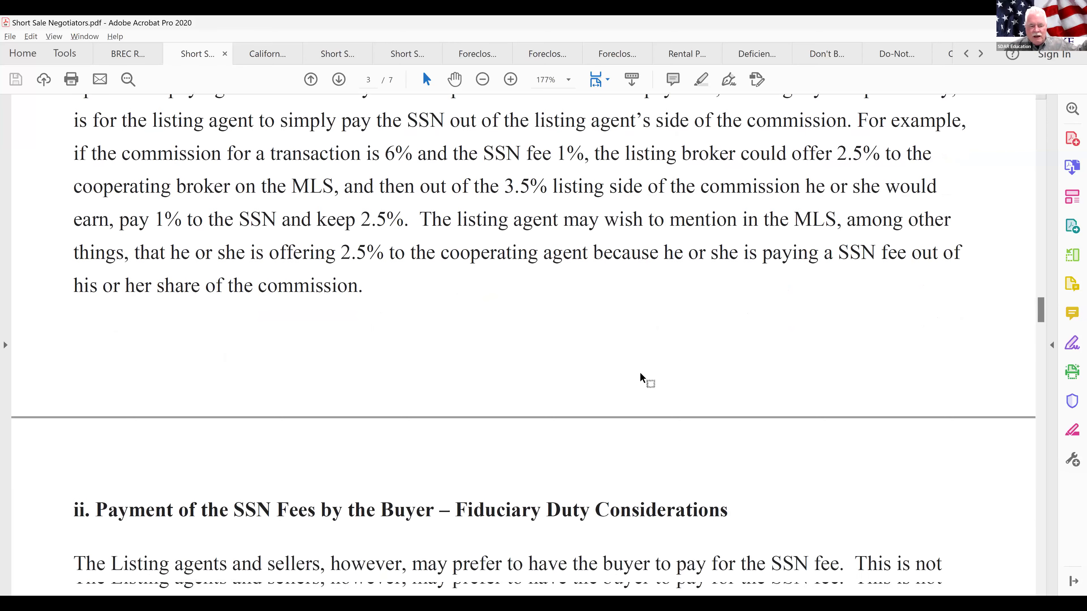
pyautogui.scroll(-7, 647, 372)
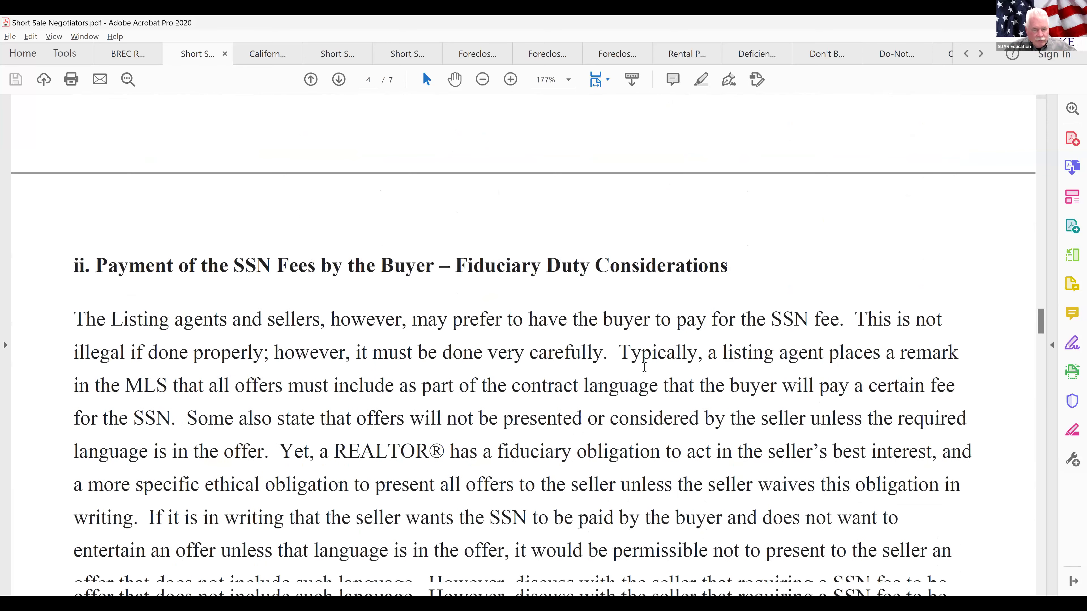
pyautogui.scroll(-1, 644, 368)
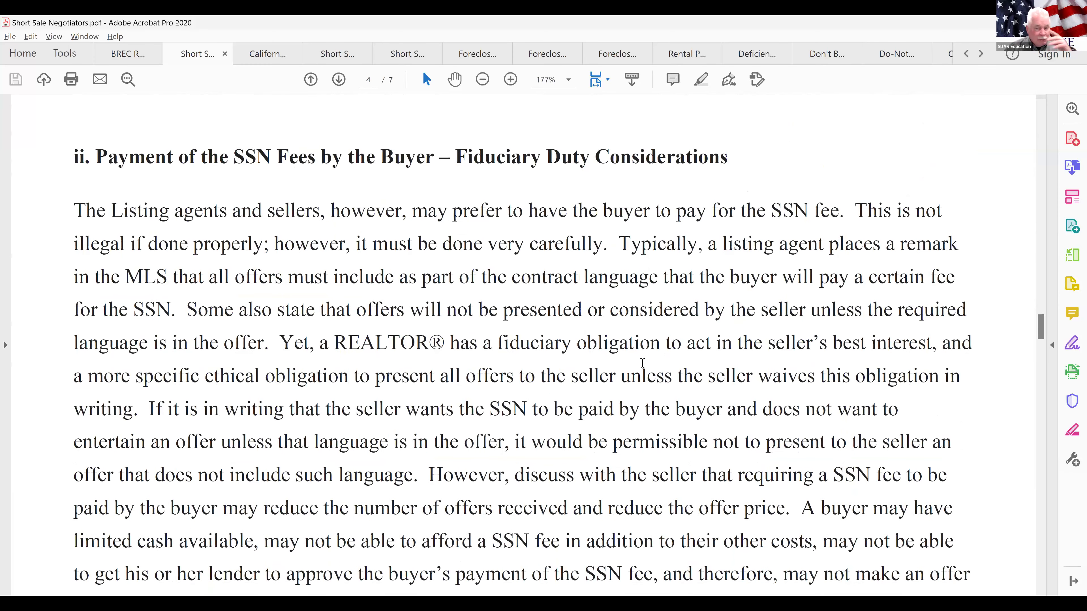
pyautogui.scroll(-1, 639, 364)
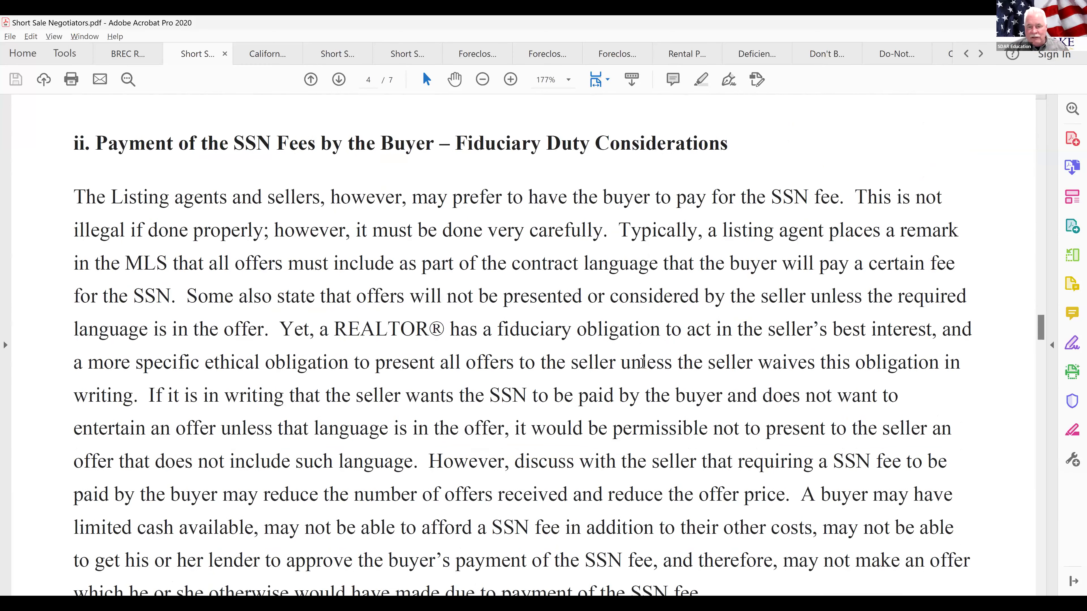
# Page down through the buyer fee section to section iii on buyer-paid fees.
pyautogui.click(1041, 557)
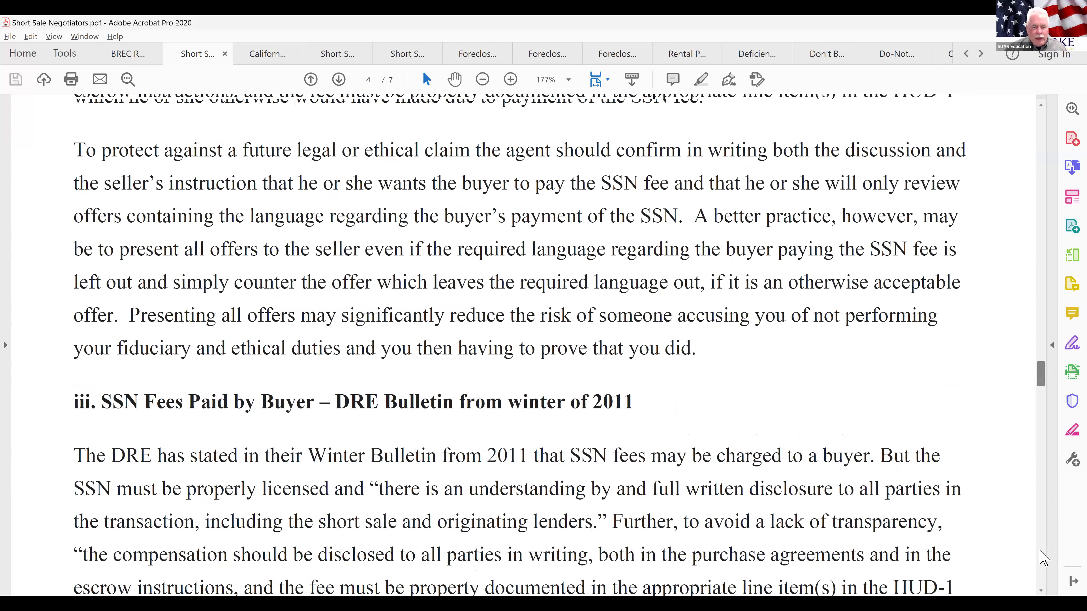
pyautogui.click(1044, 557)
pyautogui.click(1043, 351)
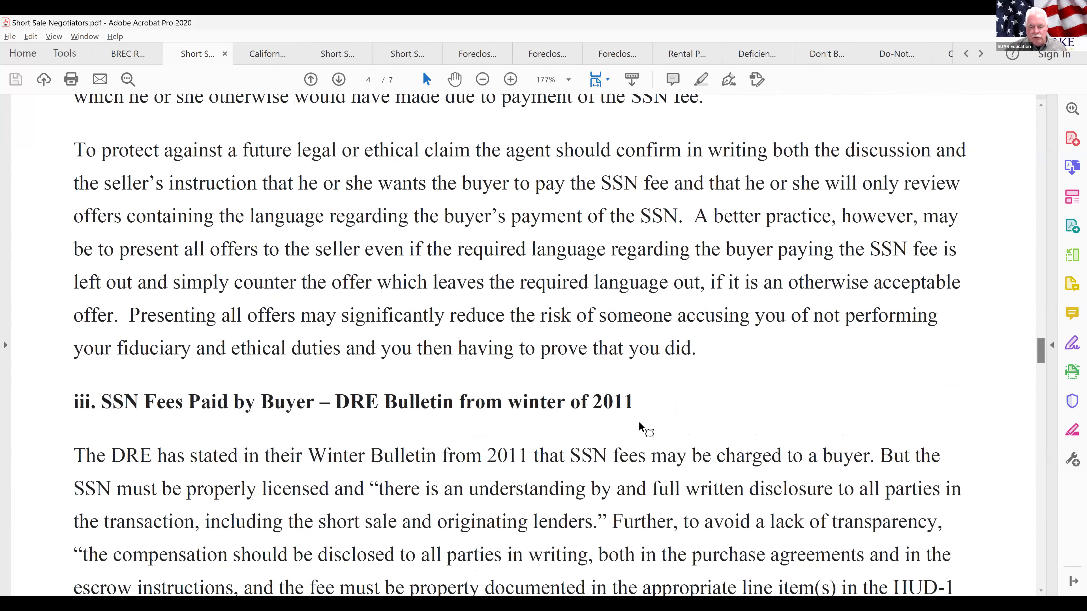
pyautogui.scroll(-3, 847, 519)
pyautogui.scroll(-5, 847, 519)
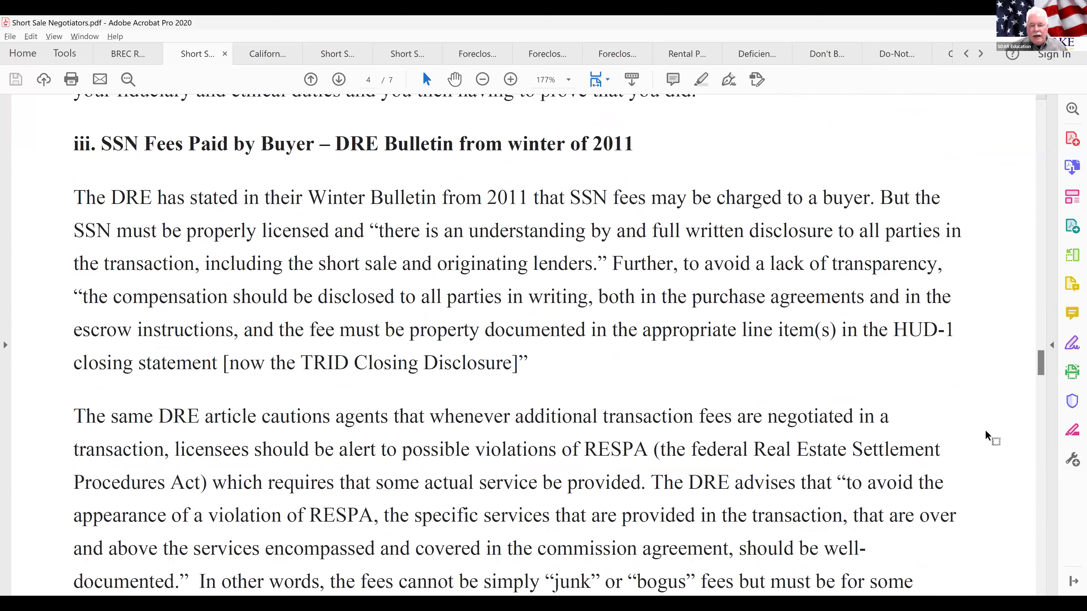
# Read section iv on page 5 and the Conclusion, to the page 7 copyright notice.
pyautogui.click(1044, 562)
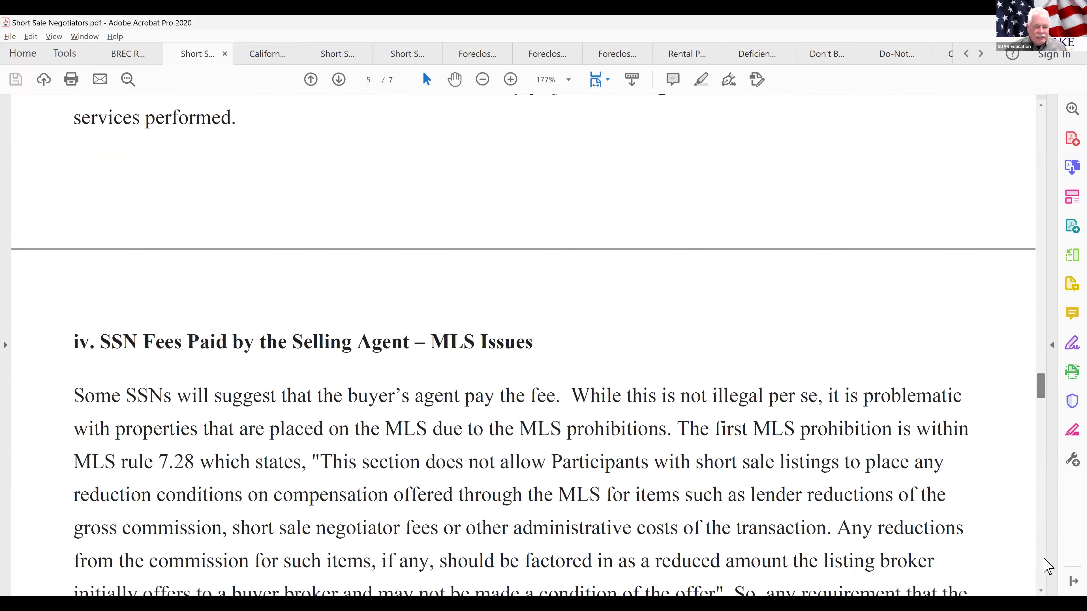
pyautogui.click(1045, 566)
pyautogui.click(1045, 566)
pyautogui.click(1045, 566)
pyautogui.click(1047, 566)
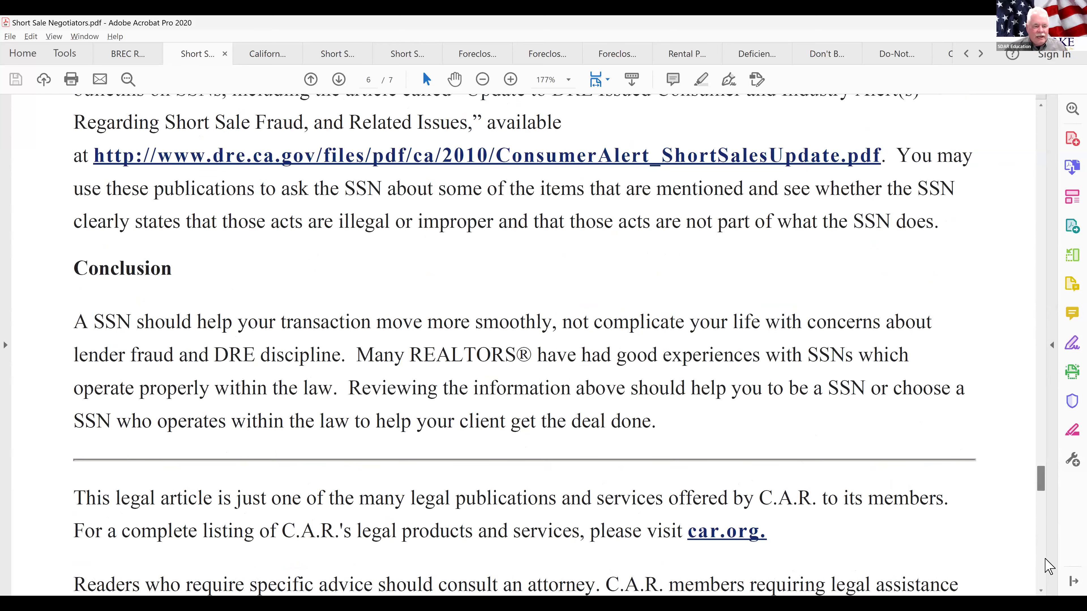
pyautogui.click(1047, 566)
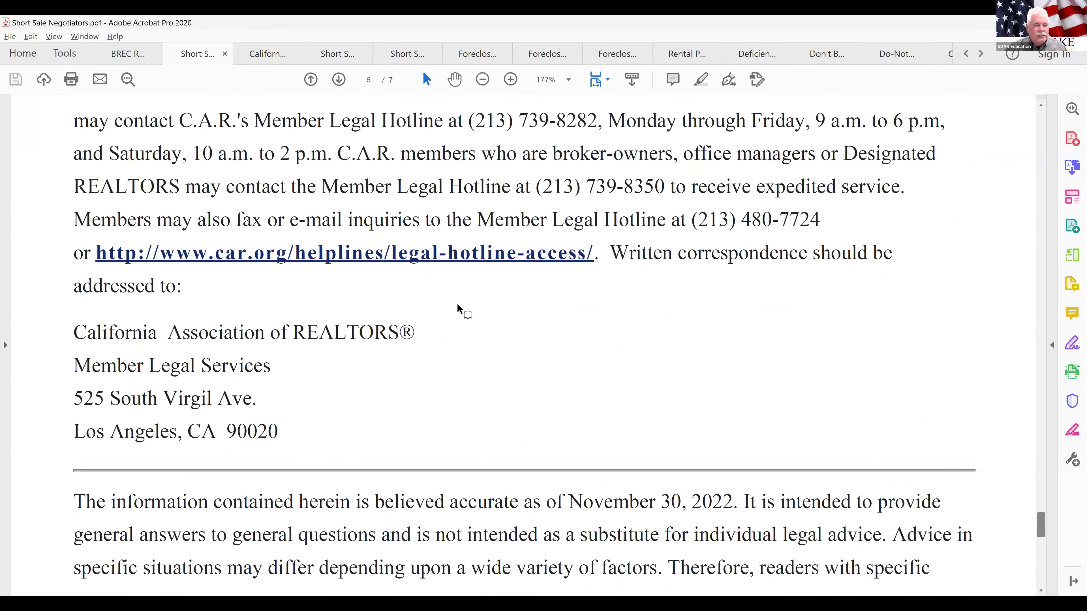
pyautogui.scroll(-10, 461, 311)
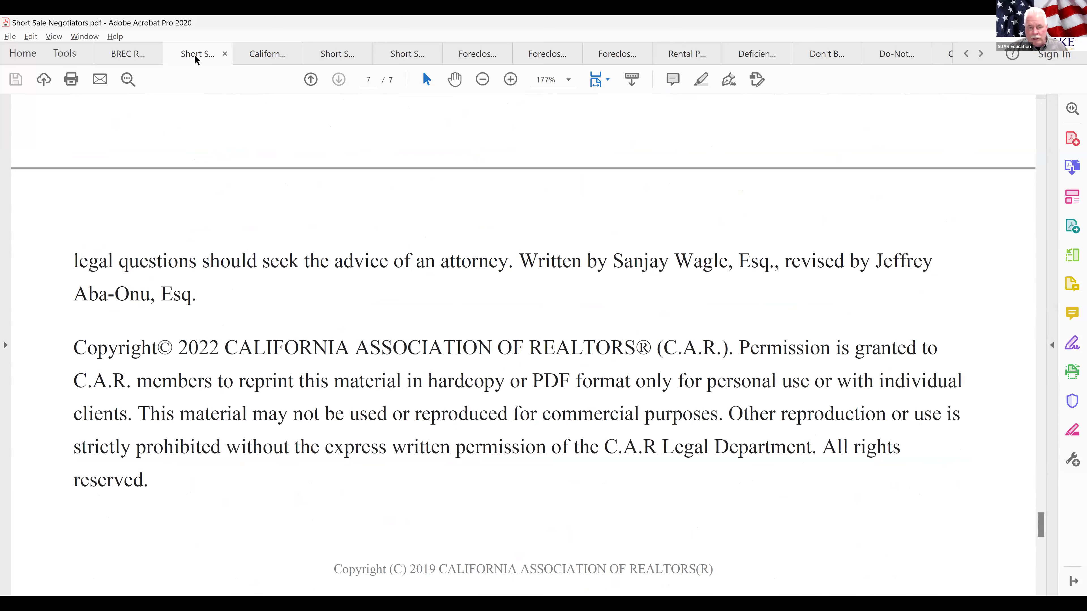
# Page back up from page 6 to the top of page 1.
pyautogui.click(1044, 118)
pyautogui.click(1043, 113)
pyautogui.click(1042, 114)
pyautogui.click(1043, 113)
pyautogui.click(1042, 113)
pyautogui.click(1044, 116)
pyautogui.click(1044, 115)
pyautogui.click(1044, 116)
pyautogui.click(1044, 116)
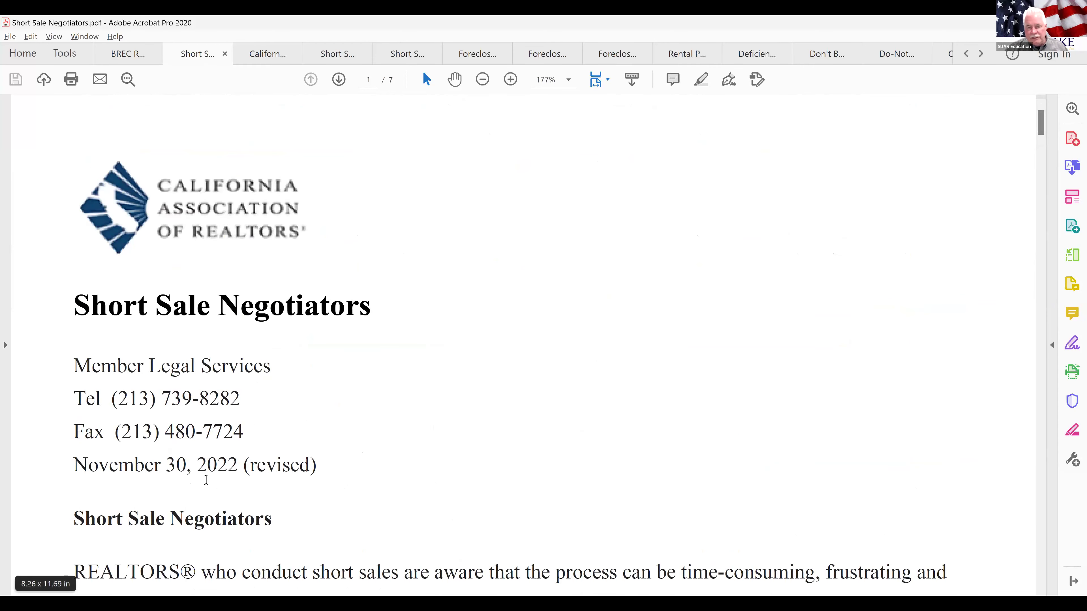
pyautogui.click(271, 55)
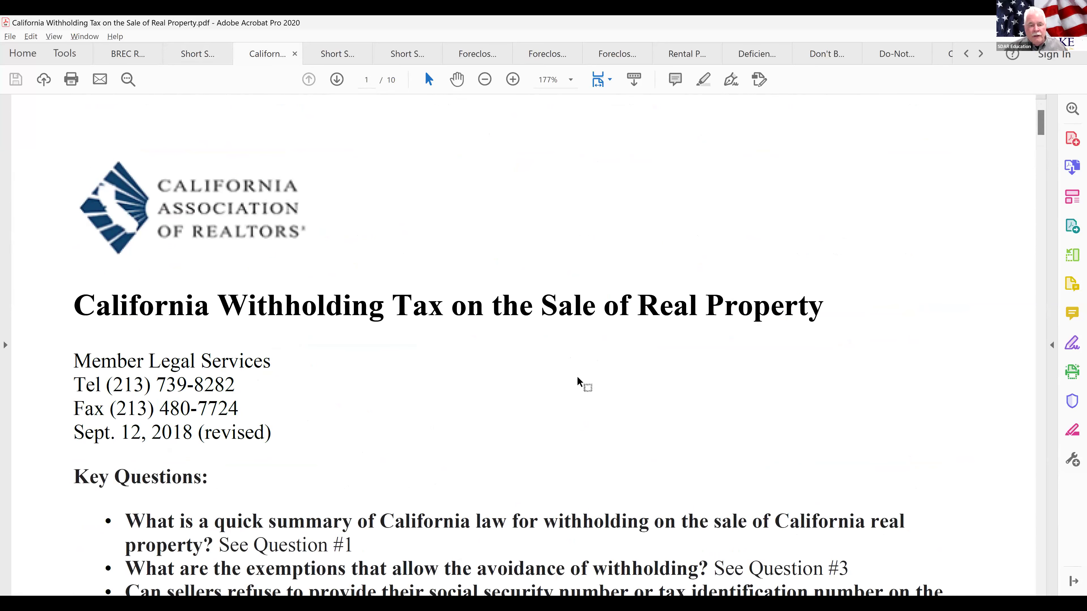
pyautogui.scroll(-5, 582, 372)
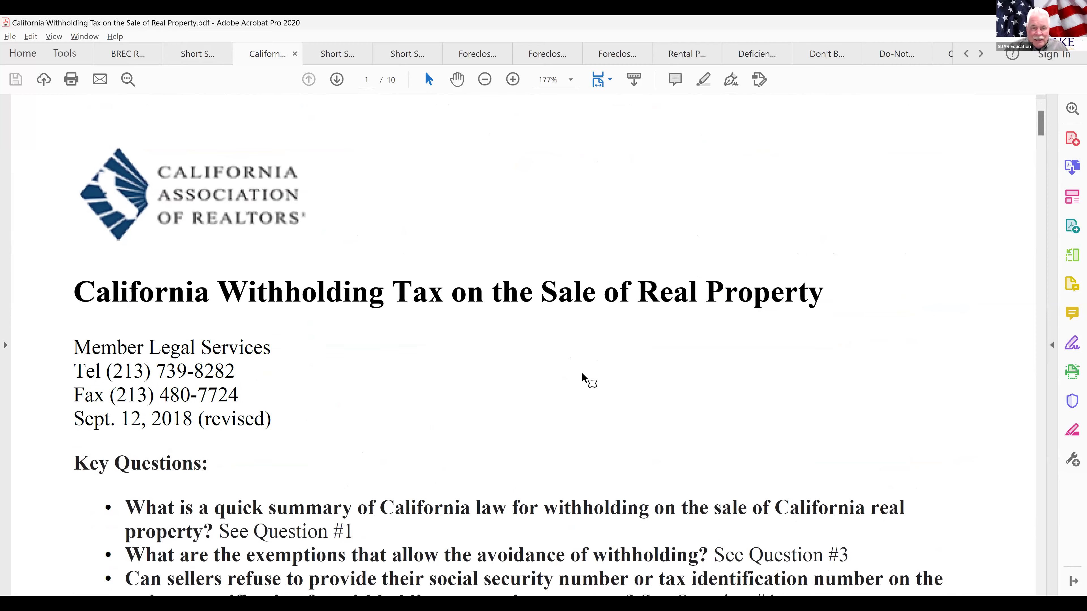
pyautogui.scroll(-2, 583, 372)
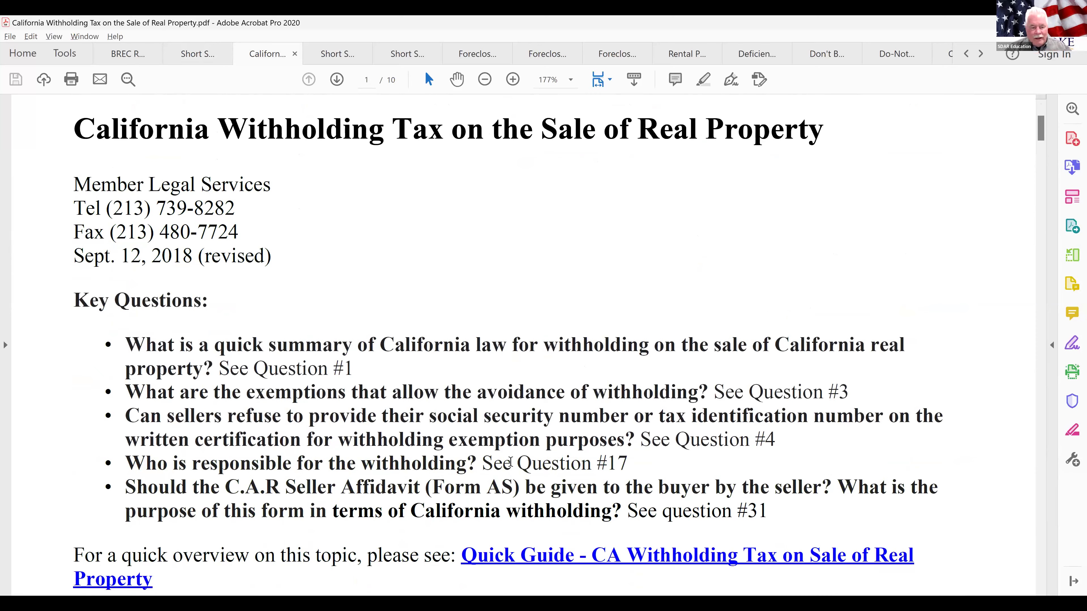
pyautogui.scroll(-2, 509, 462)
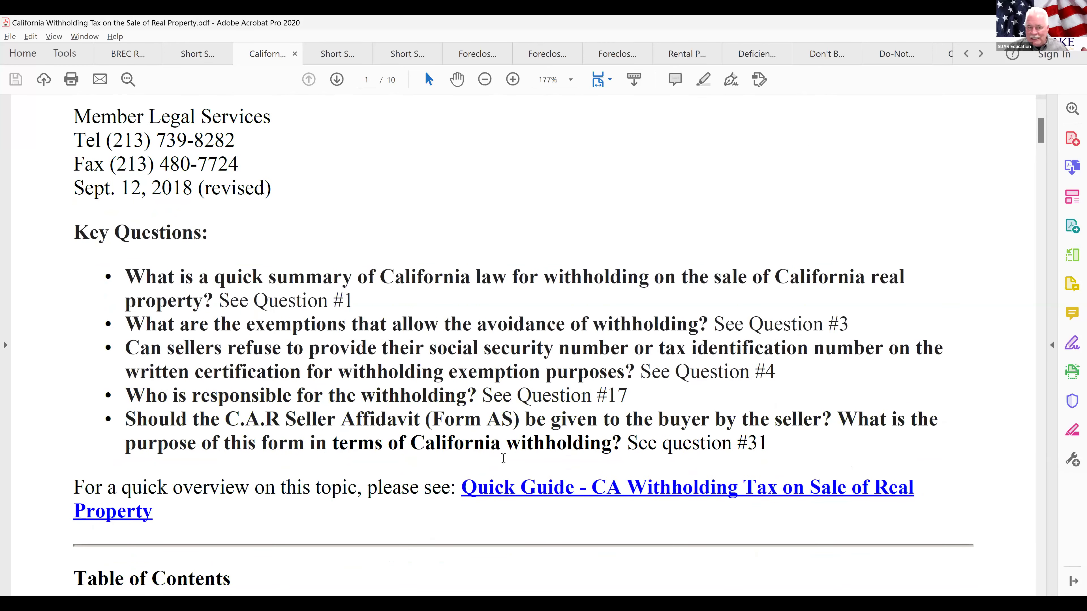
pyautogui.scroll(-3, 504, 457)
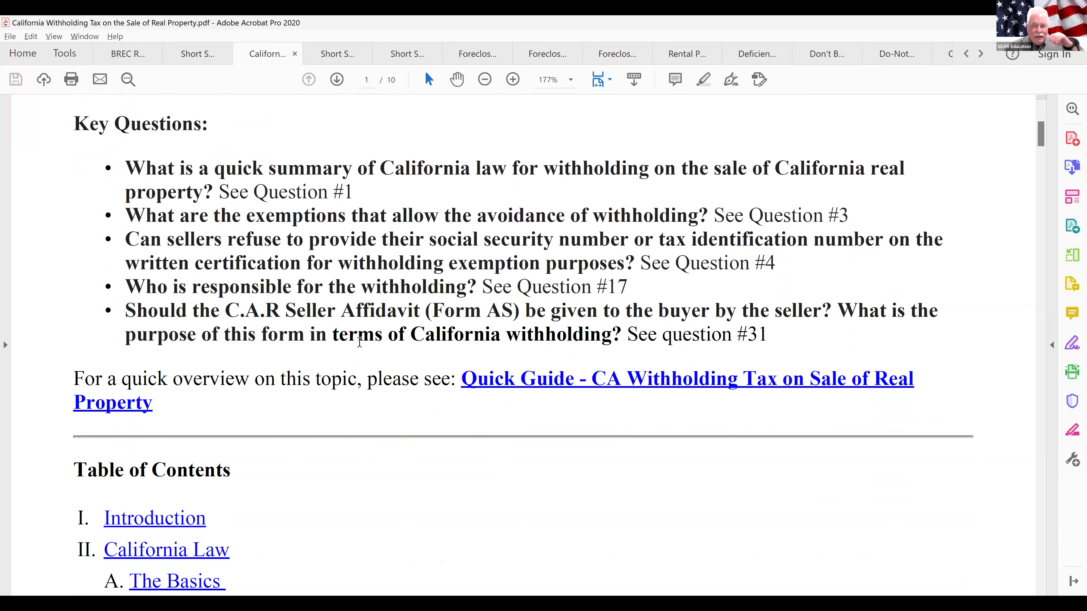
pyautogui.scroll(-1, 401, 451)
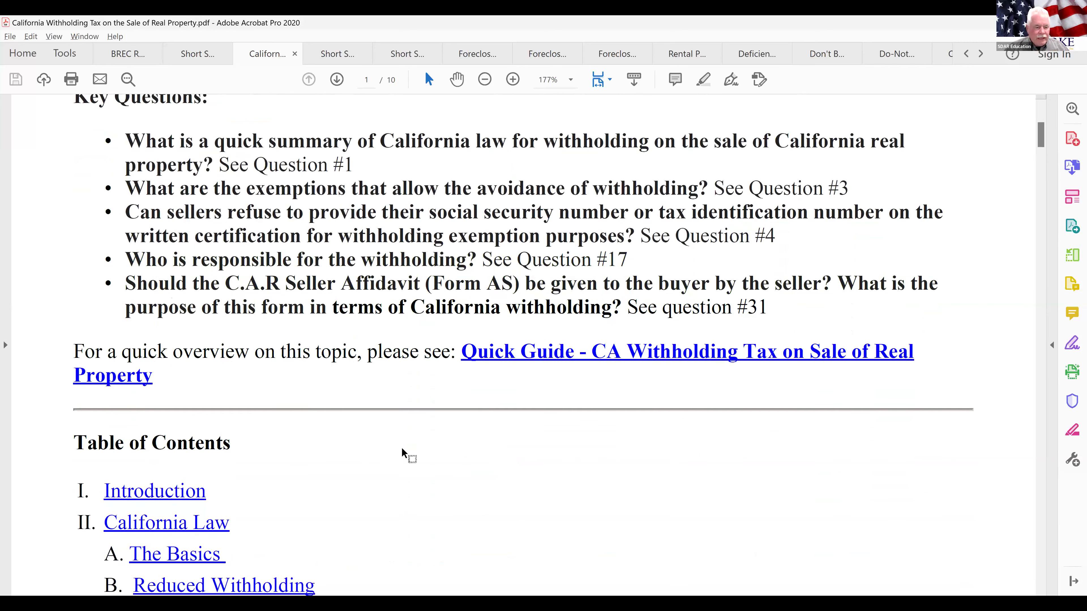
pyautogui.scroll(5, 402, 452)
pyautogui.scroll(3, 403, 448)
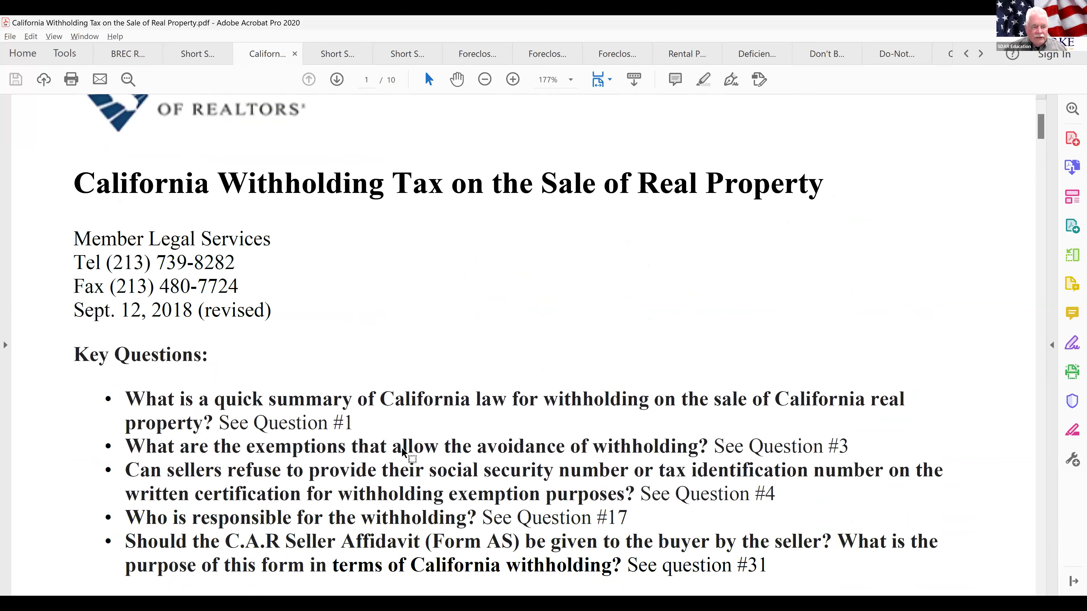
pyautogui.scroll(2, 336, 414)
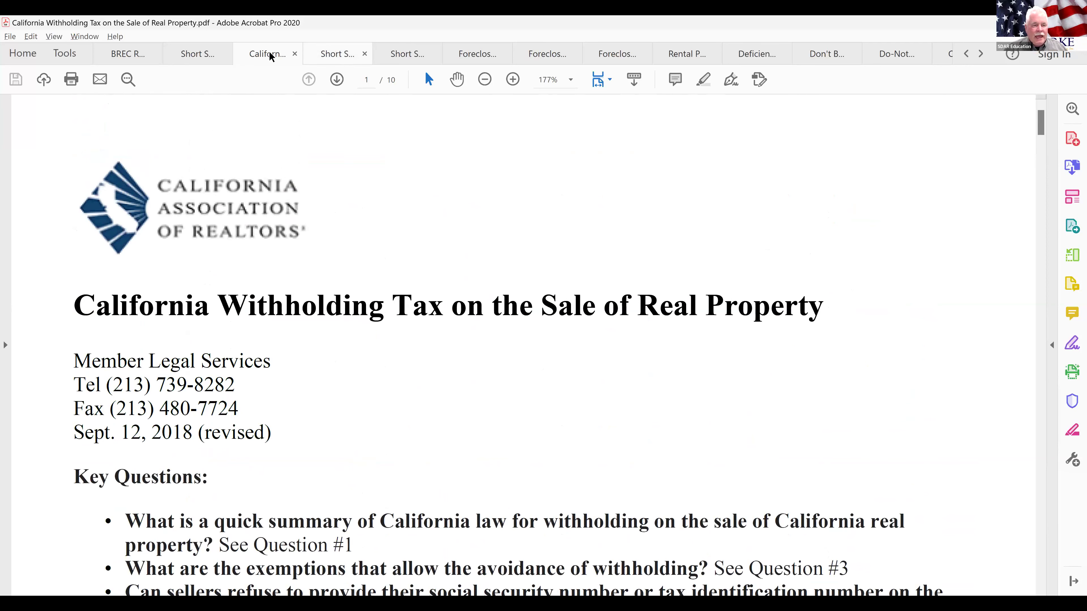
# Close the BREC document and flip between the Short Sales and Short Sale Negotiators PDFs.
pyautogui.click(155, 55)
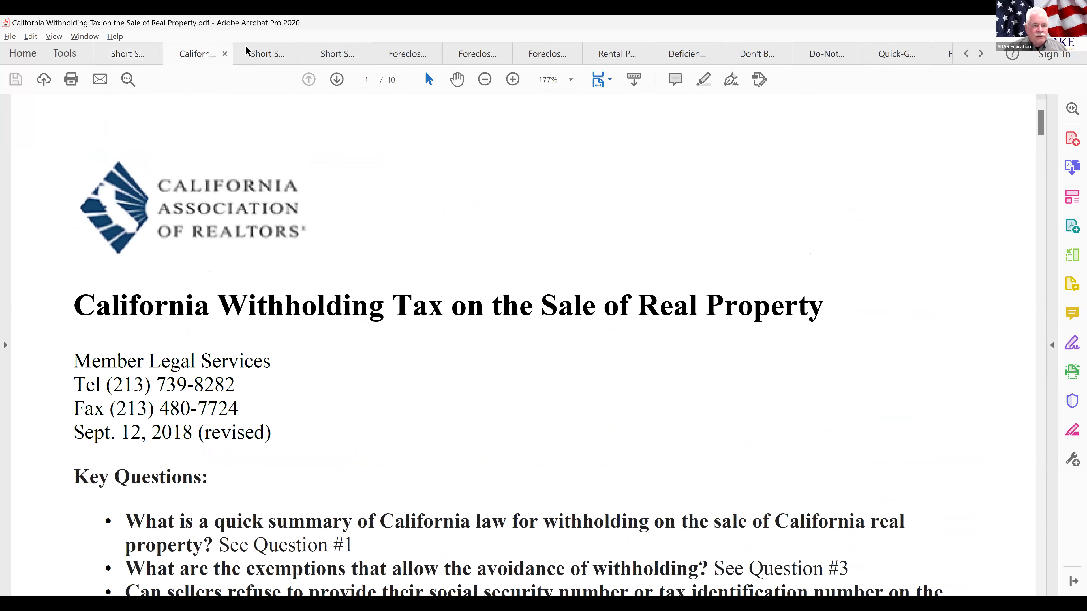
pyautogui.click(268, 54)
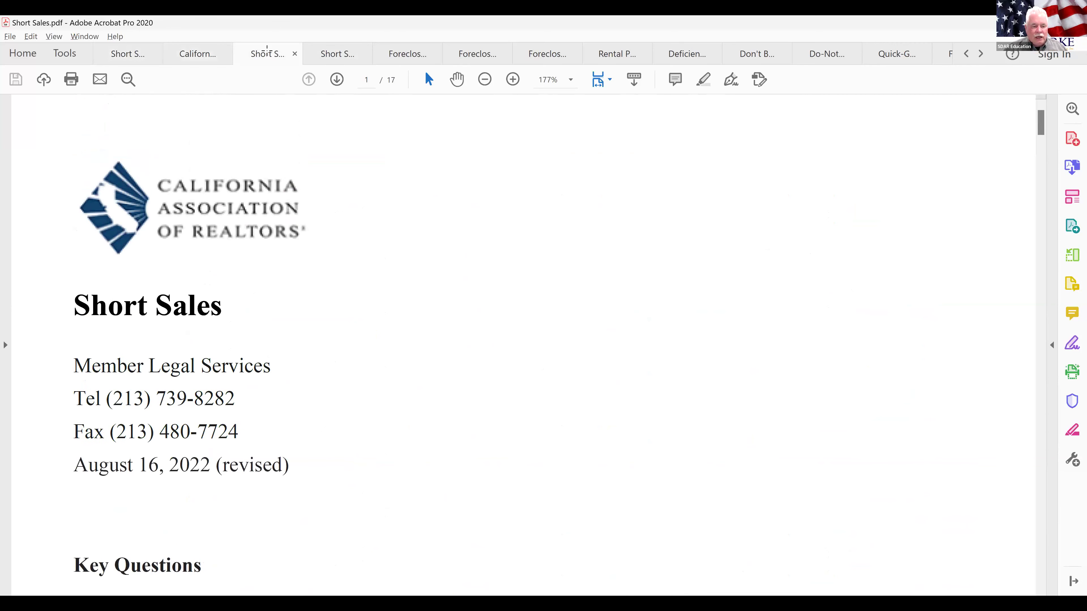
pyautogui.click(121, 61)
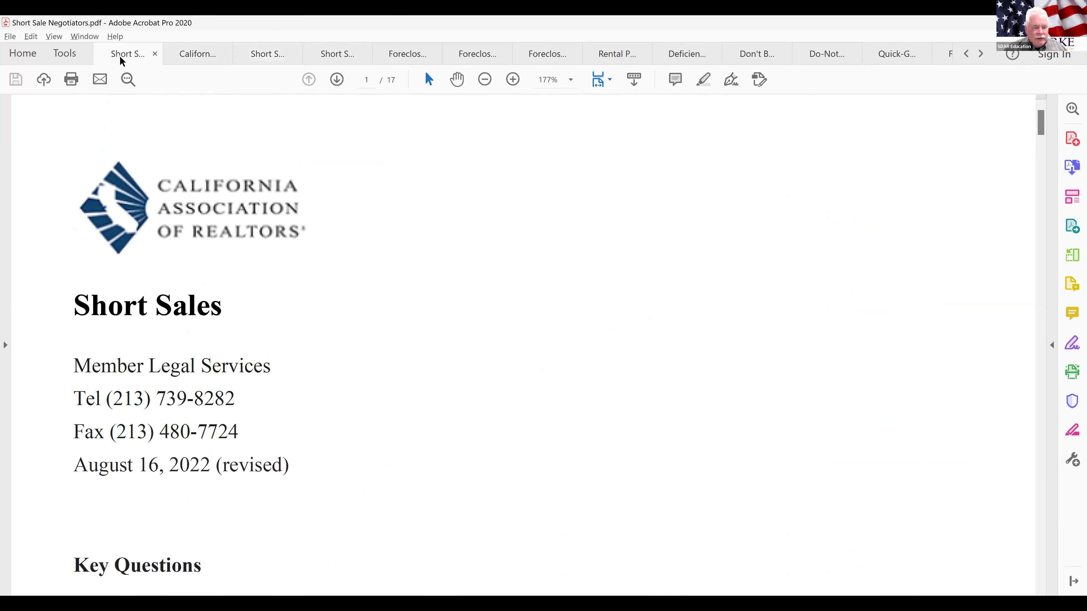
pyautogui.click(265, 61)
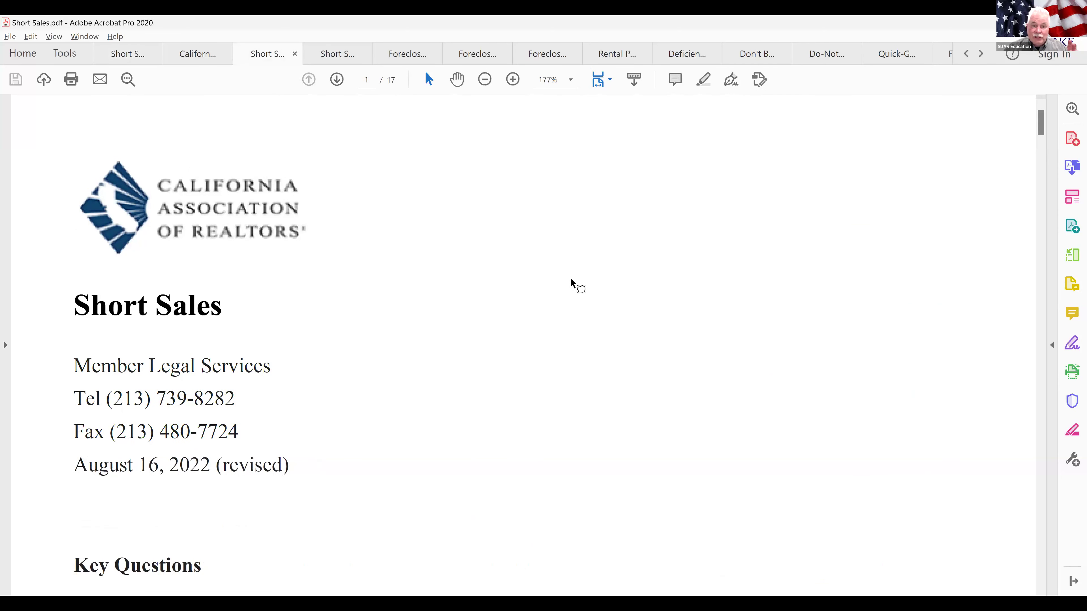
# Scroll down through the 17-page Short Sales document revised August 16, 2022.
pyautogui.scroll(-2, 572, 278)
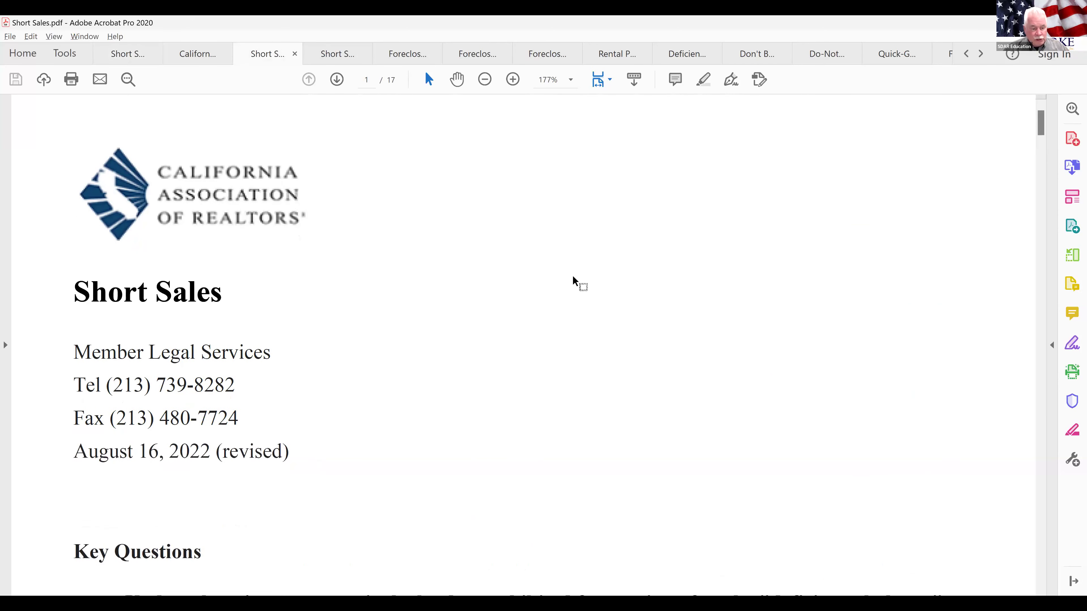
pyautogui.scroll(-1, 574, 280)
pyautogui.scroll(-2, 573, 277)
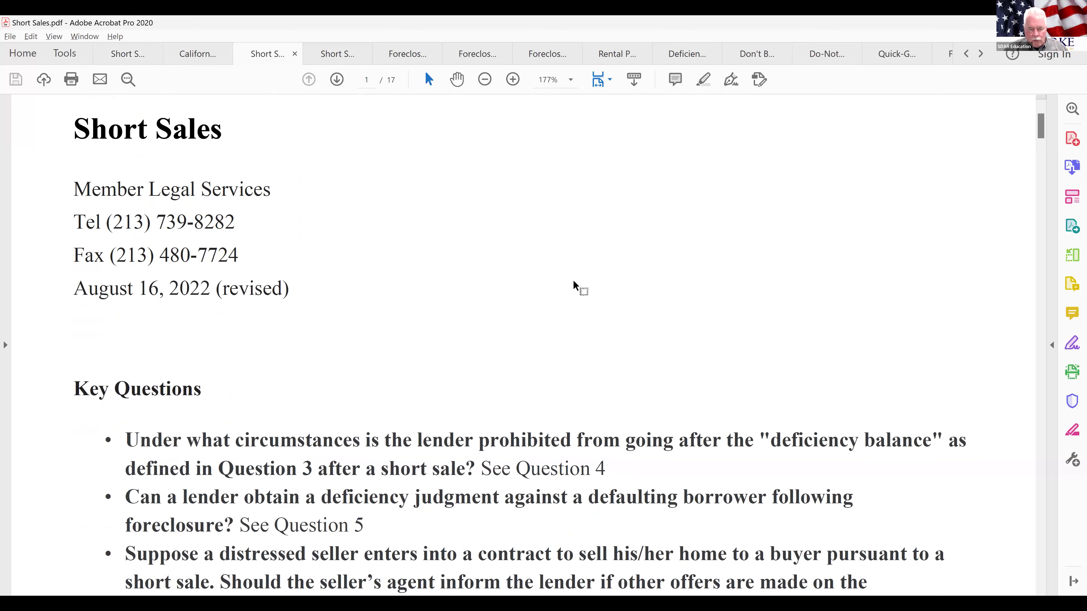
pyautogui.scroll(-3, 573, 282)
pyautogui.scroll(-3, 574, 281)
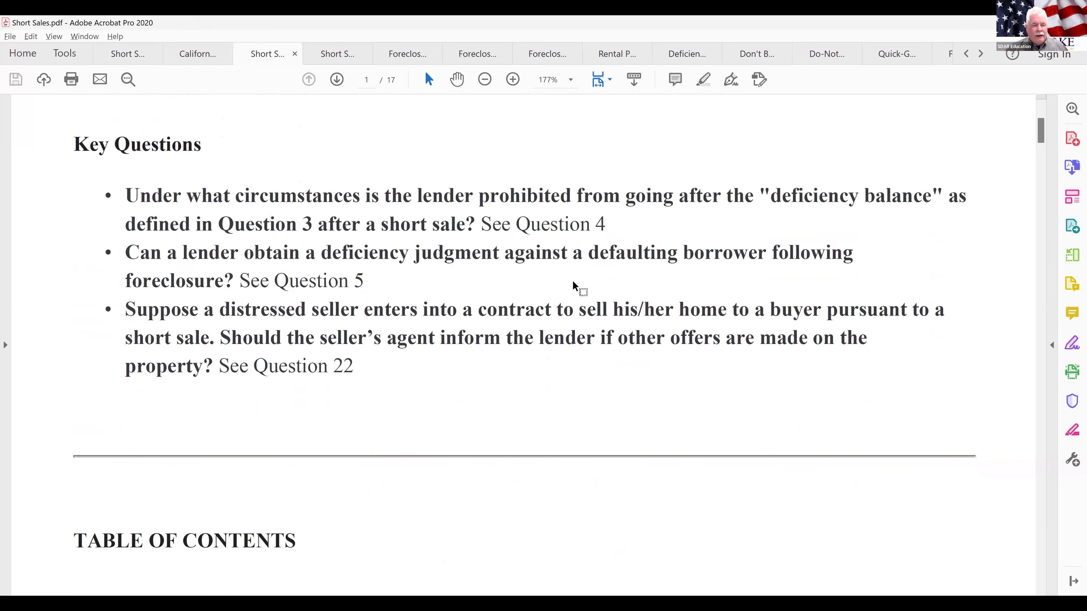
pyautogui.scroll(-1, 573, 284)
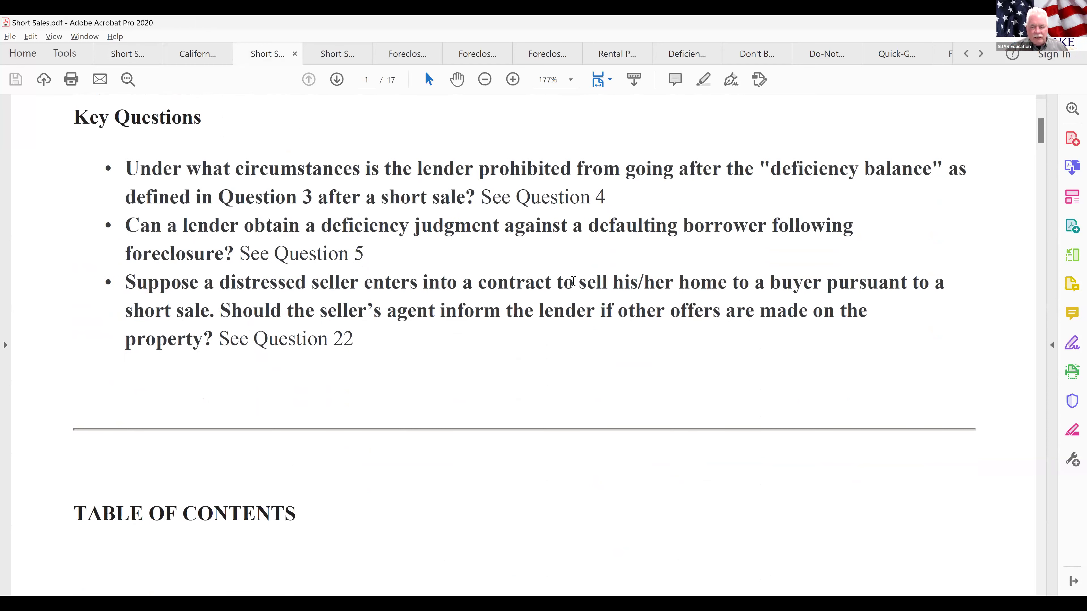
pyautogui.scroll(-7, 574, 284)
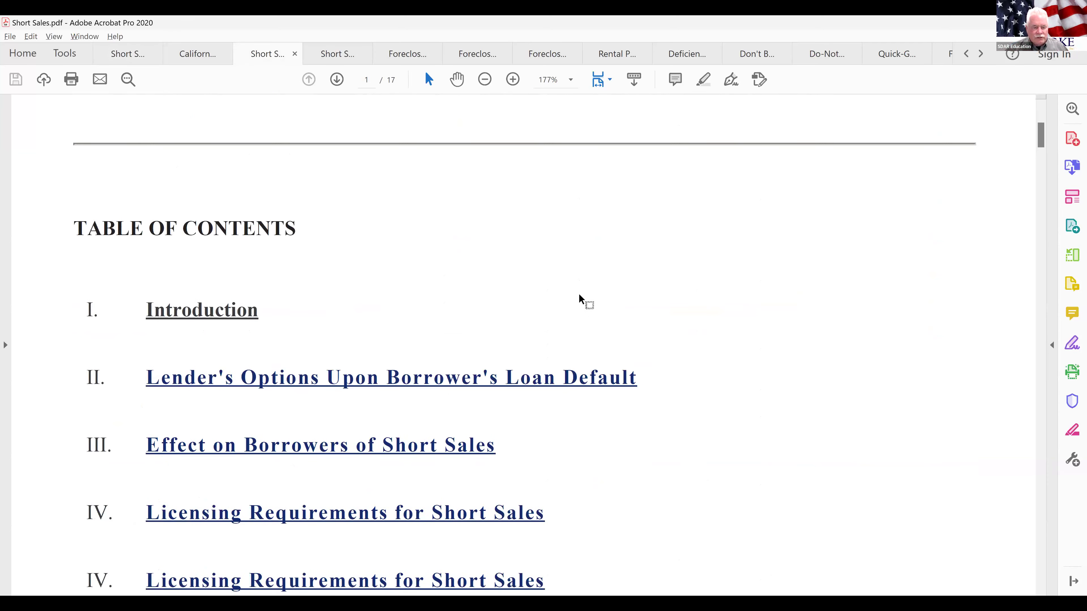
pyautogui.scroll(-1, 580, 297)
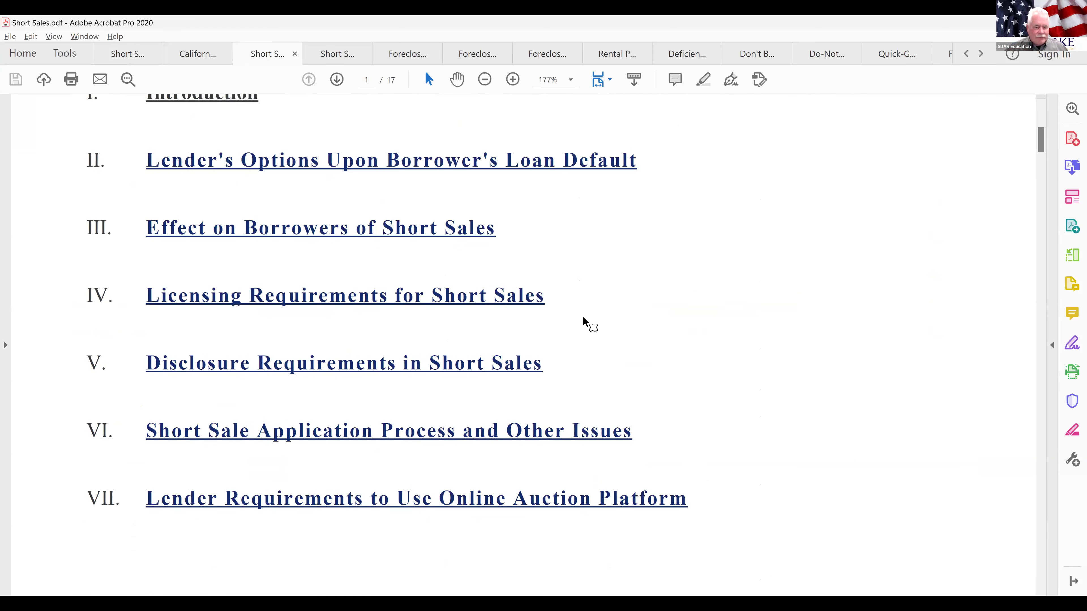
pyautogui.scroll(-7, 582, 315)
pyautogui.scroll(-3, 586, 315)
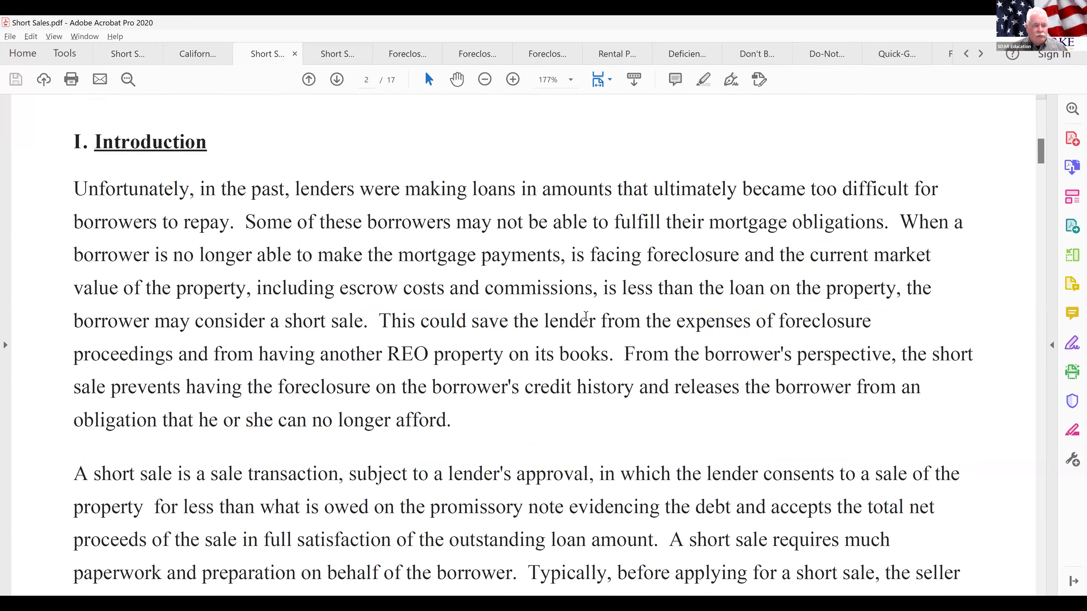
pyautogui.scroll(-1, 586, 316)
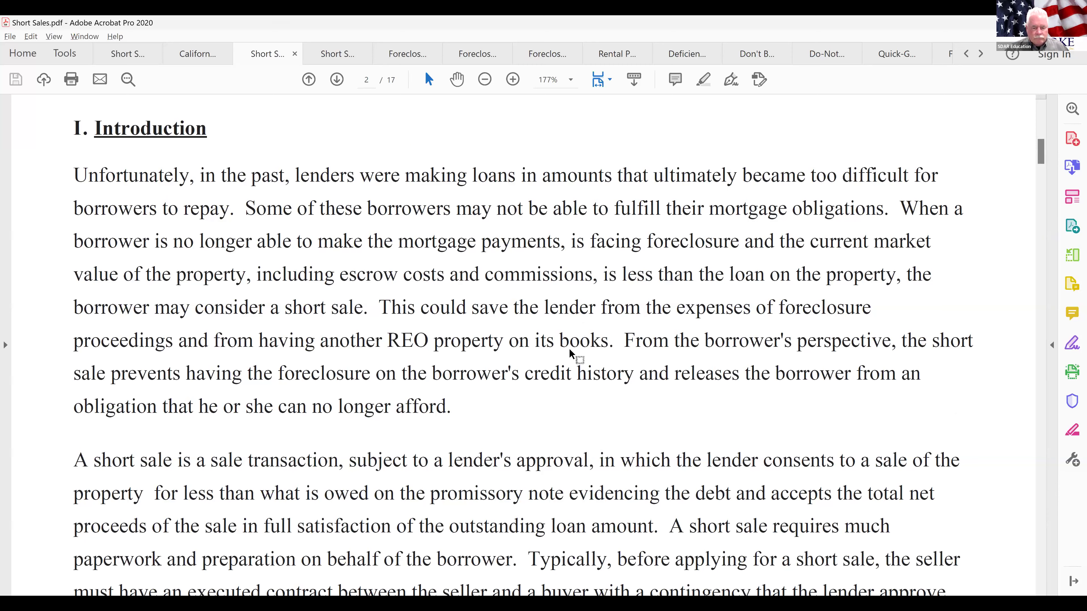
pyautogui.scroll(-3, 565, 346)
pyautogui.scroll(-3, 553, 344)
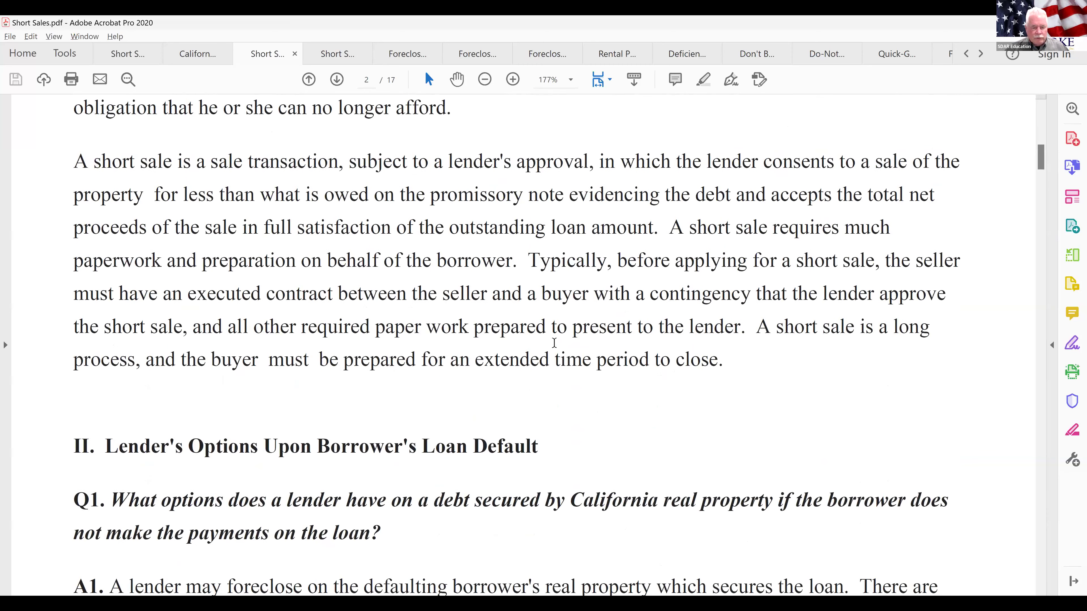
# Return to the start of page 1 of Short Sales.pdf.
pyautogui.scroll(3, 553, 343)
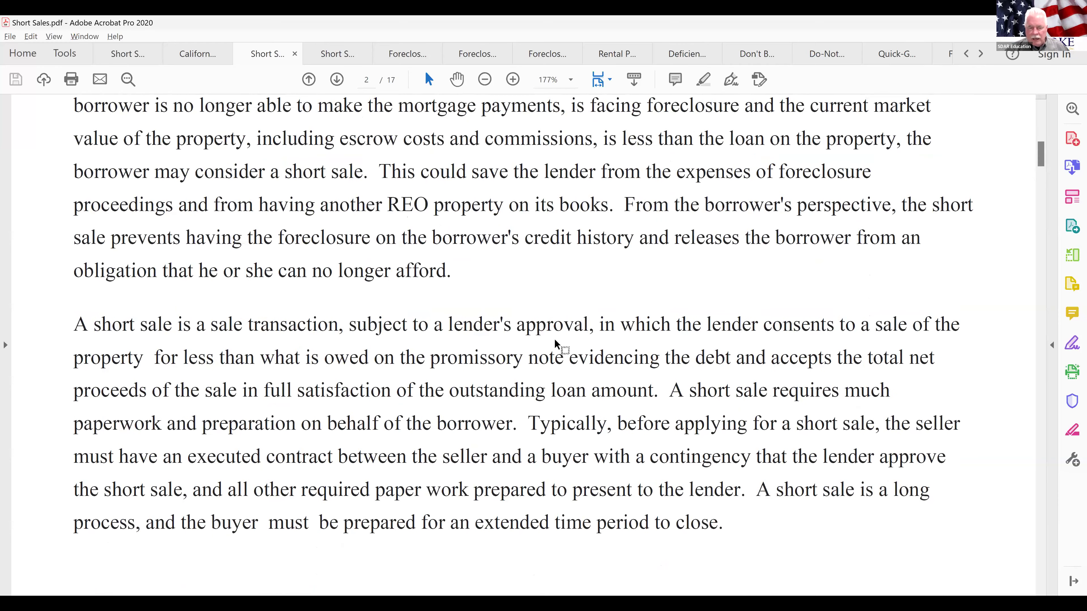
pyautogui.scroll(5, 554, 343)
pyautogui.scroll(8, 555, 338)
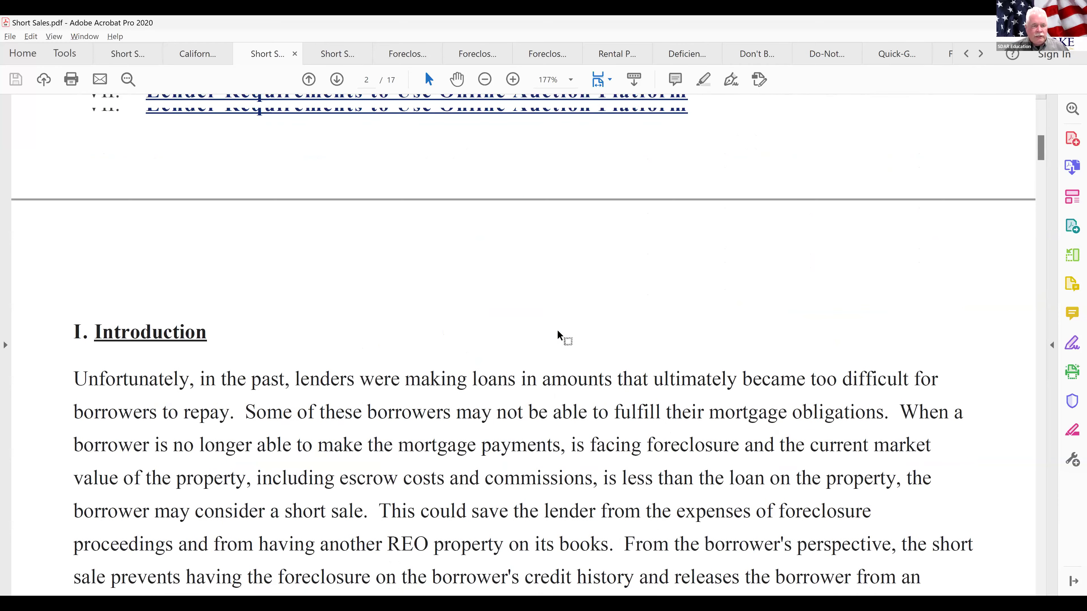
pyautogui.scroll(3, 561, 322)
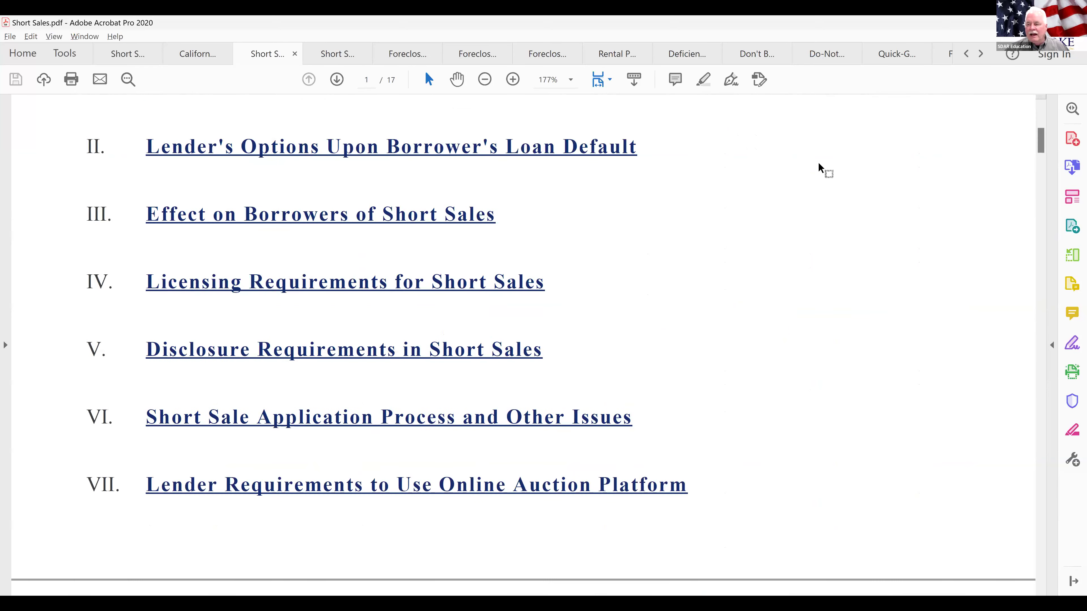
pyautogui.click(1045, 116)
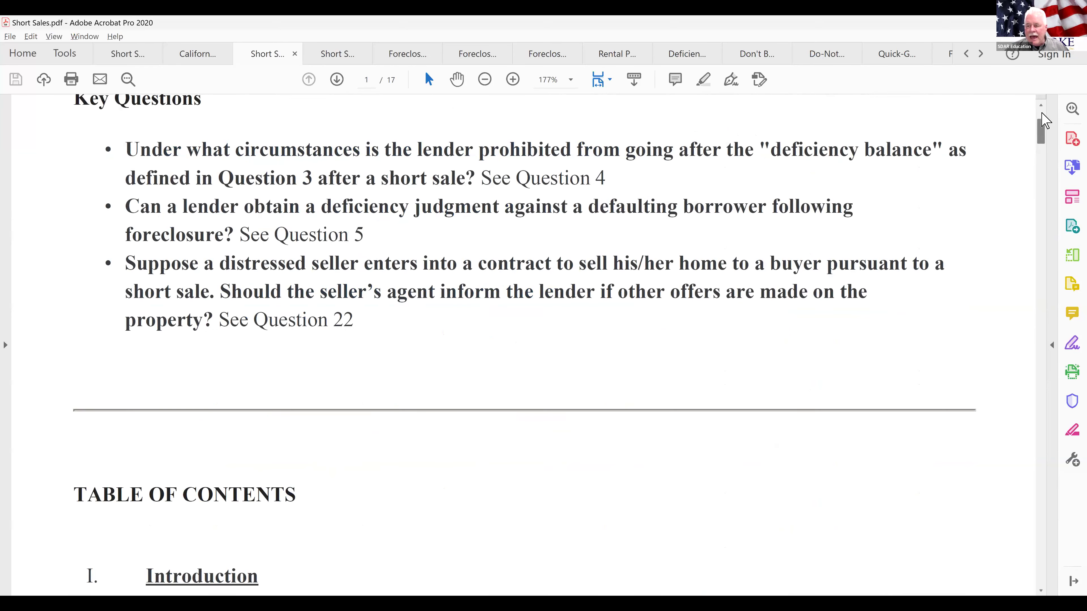
pyautogui.click(1044, 118)
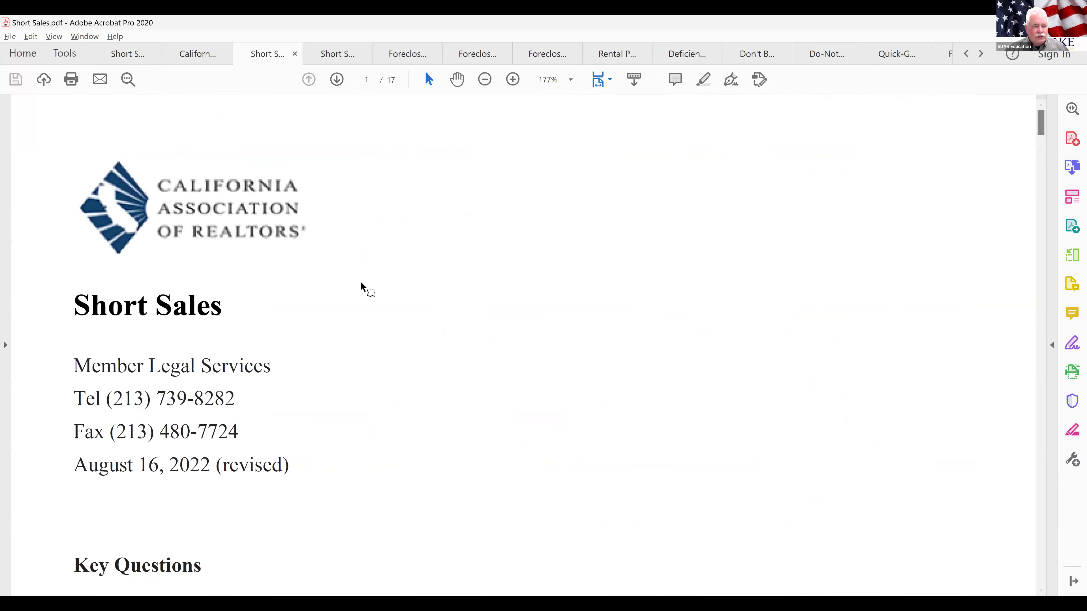
# Check the Short Sale Negotiators and withholding tax PDFs, then bring Short Sale Fraud.pdf to the front.
pyautogui.click(118, 56)
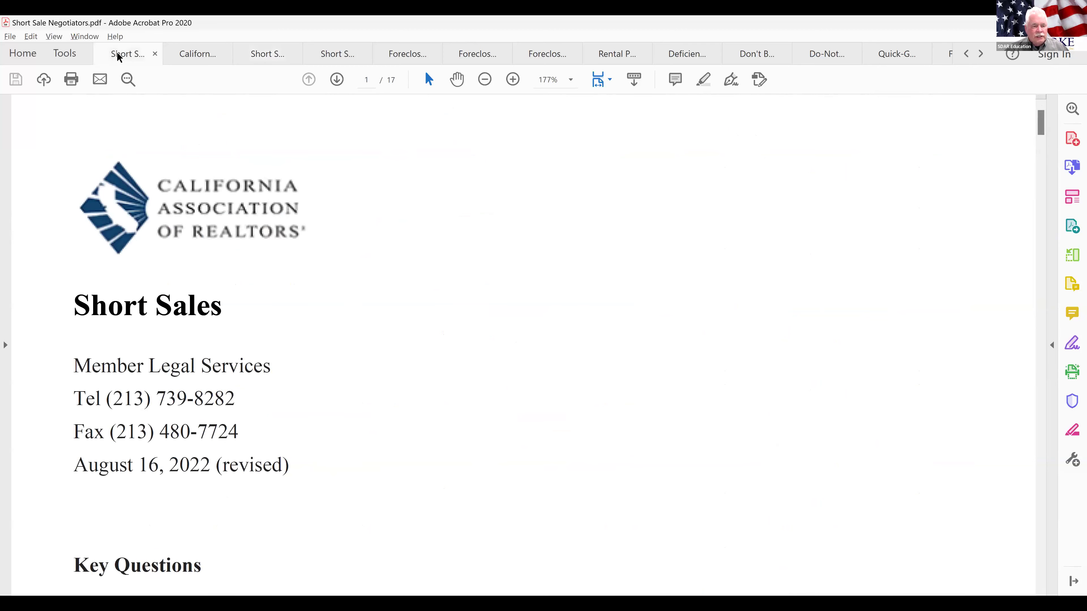
pyautogui.click(187, 64)
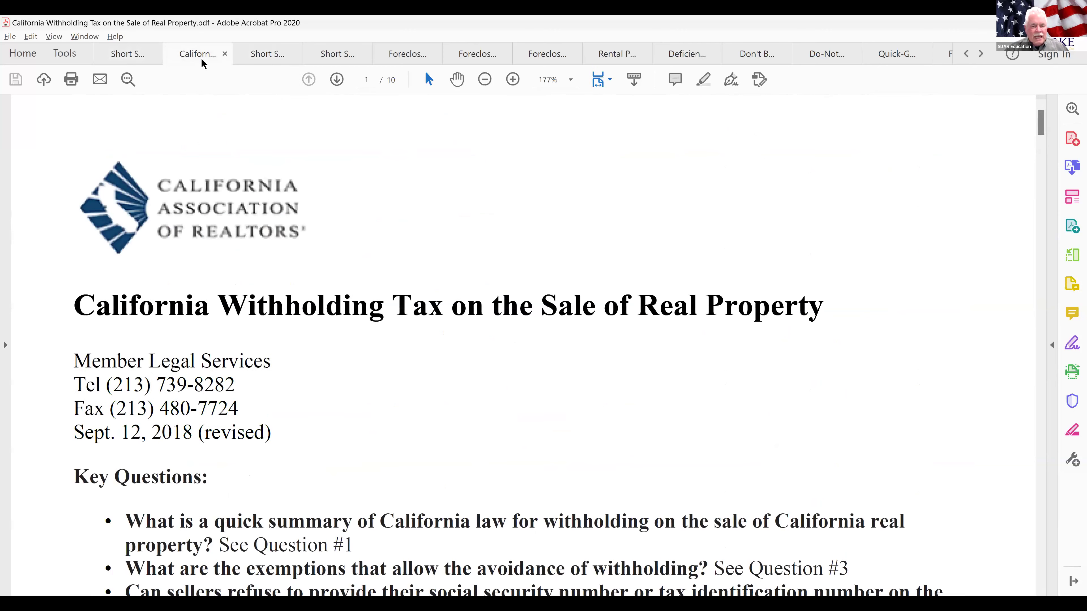
pyautogui.click(262, 55)
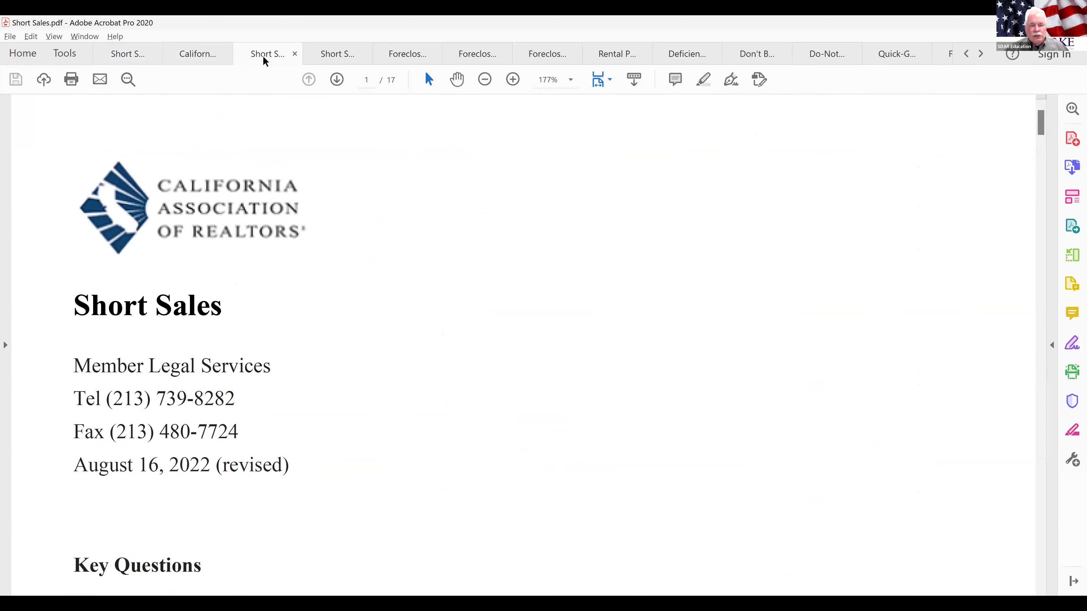
pyautogui.click(325, 55)
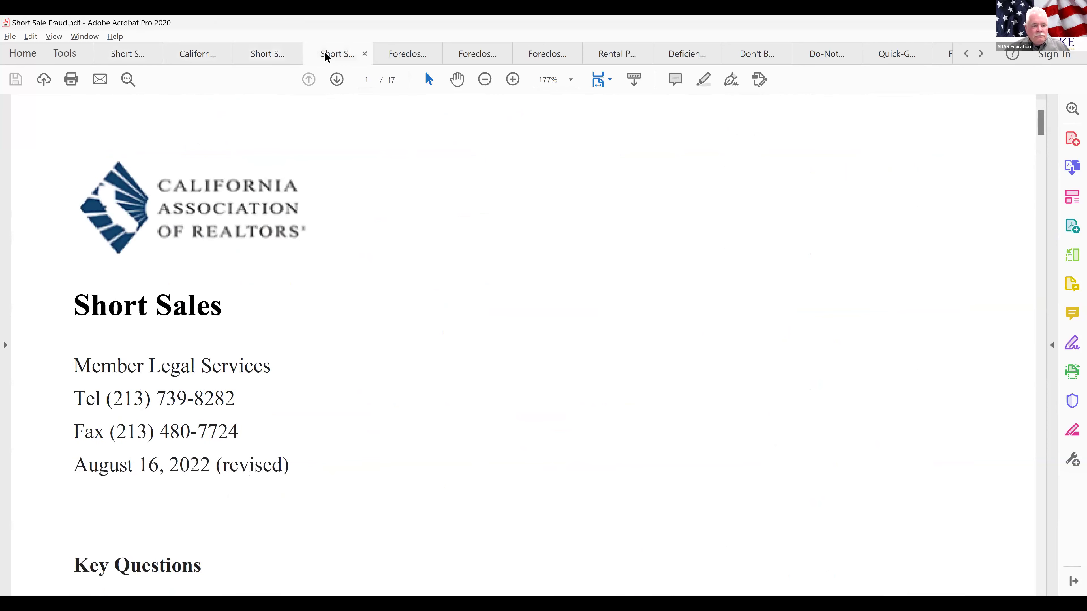
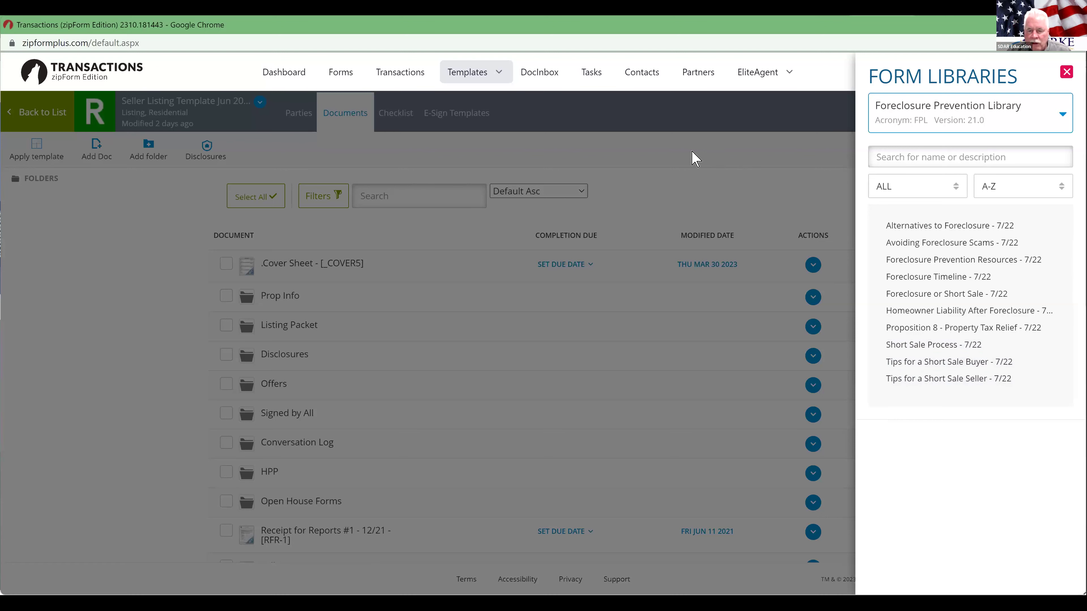
# Browse the CAR form library, return to the Foreclosure Prevention Library, and close the libraries panel.
pyautogui.click(979, 118)
pyautogui.click(959, 163)
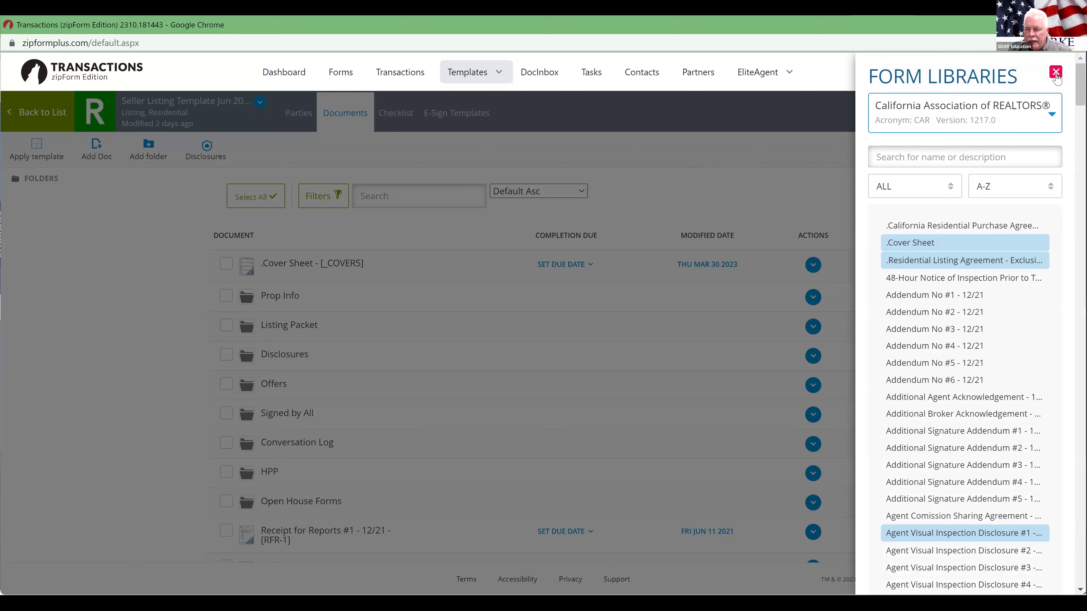
pyautogui.click(966, 112)
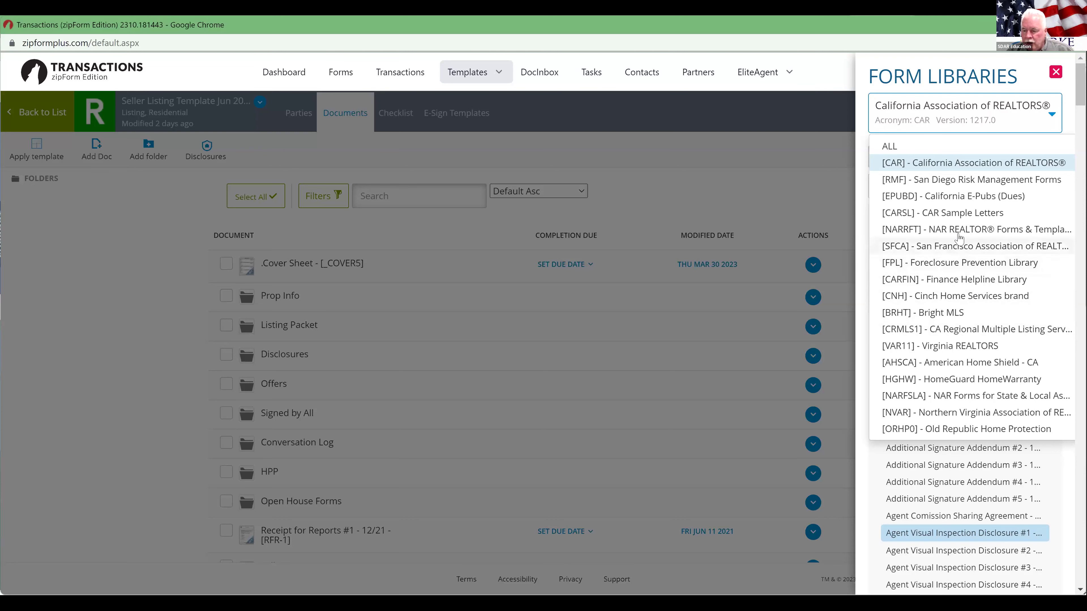
pyautogui.click(957, 263)
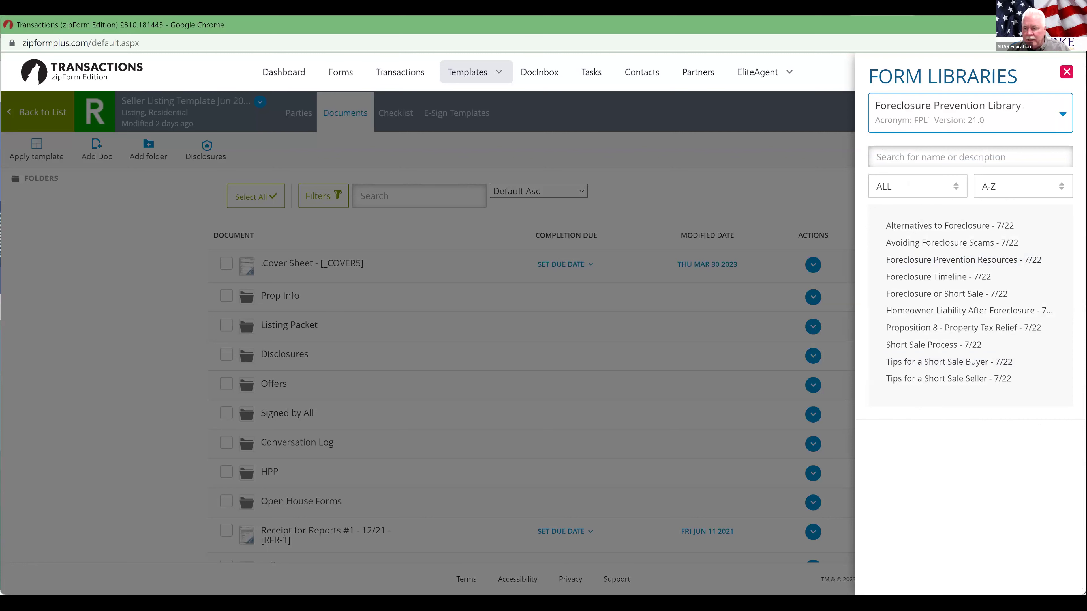
pyautogui.click(33, 121)
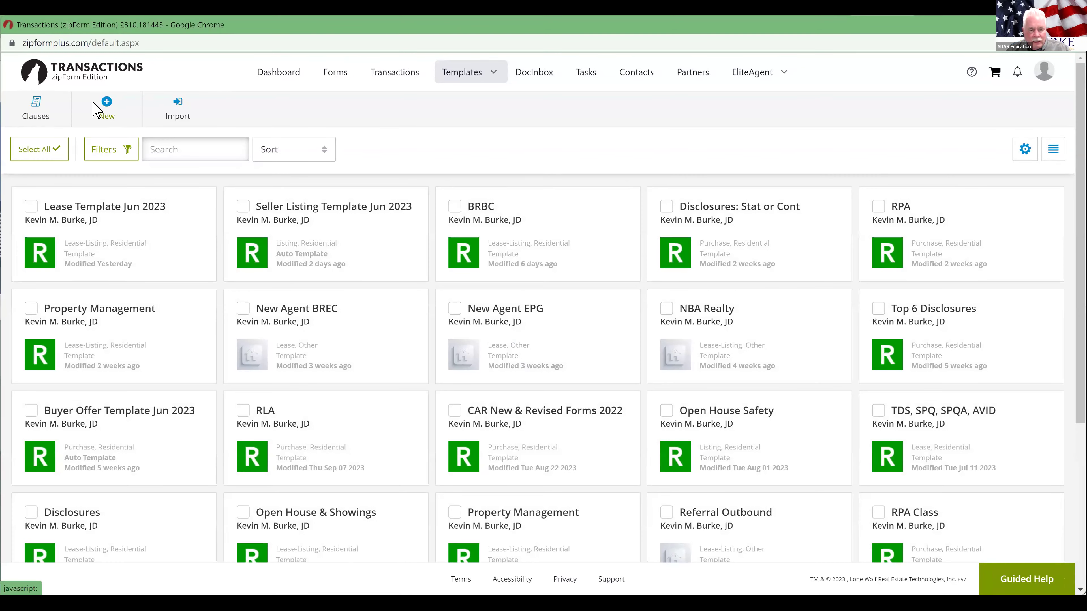
# Create and save a new Residential Lease-Listing template named 'sdfghdsrfy'.
pyautogui.click(96, 110)
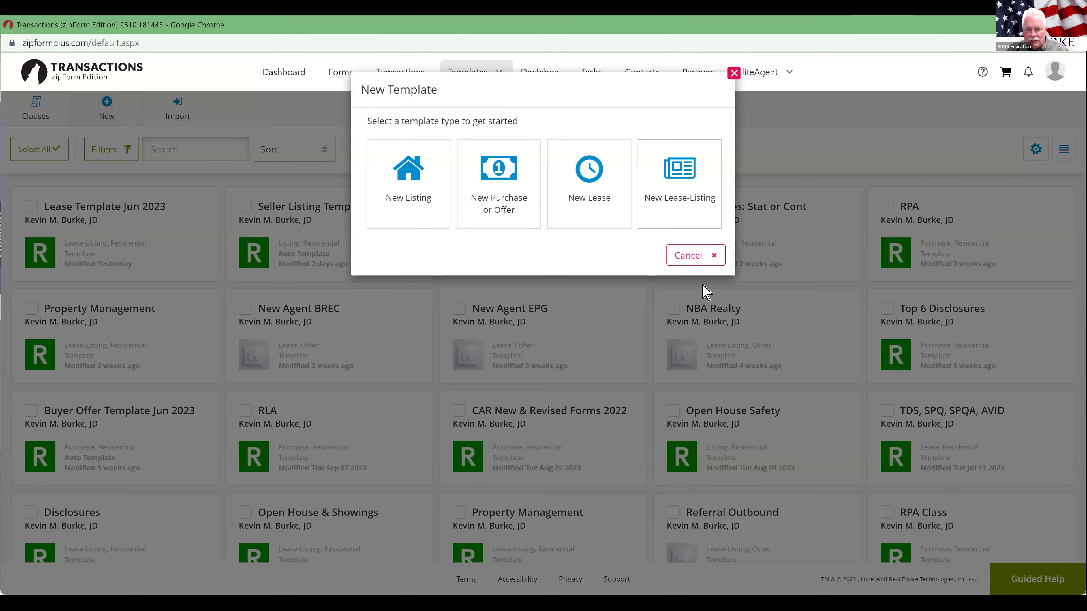
pyautogui.click(710, 304)
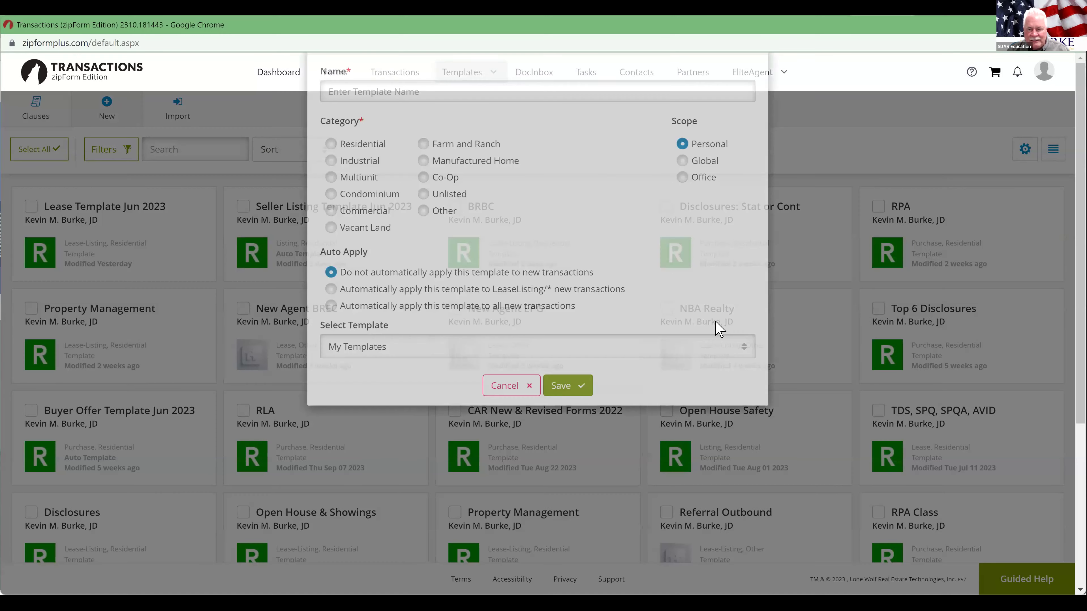
pyautogui.click(468, 137)
pyautogui.write('sdfghdsrfy')
pyautogui.click(336, 193)
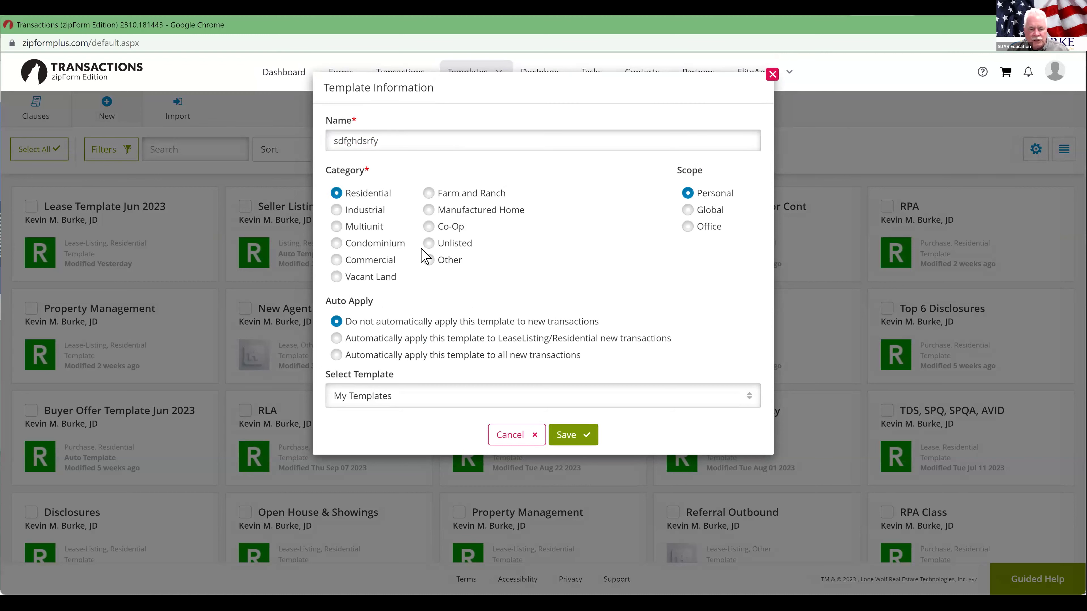
pyautogui.click(577, 436)
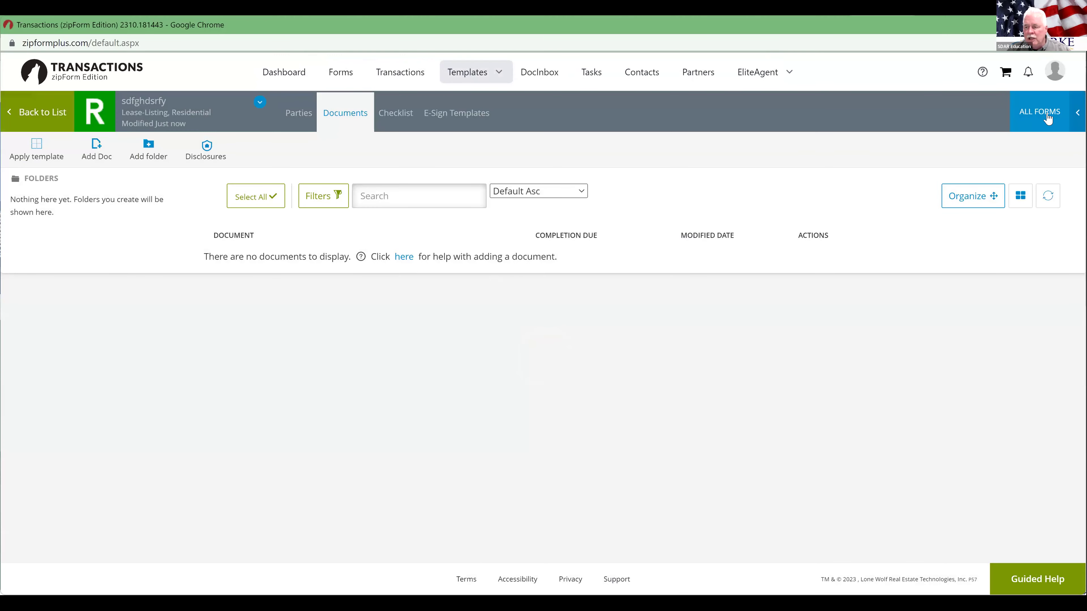
# Add Alternatives to Foreclosure - 7/22 from the form libraries and open it.
pyautogui.click(1047, 118)
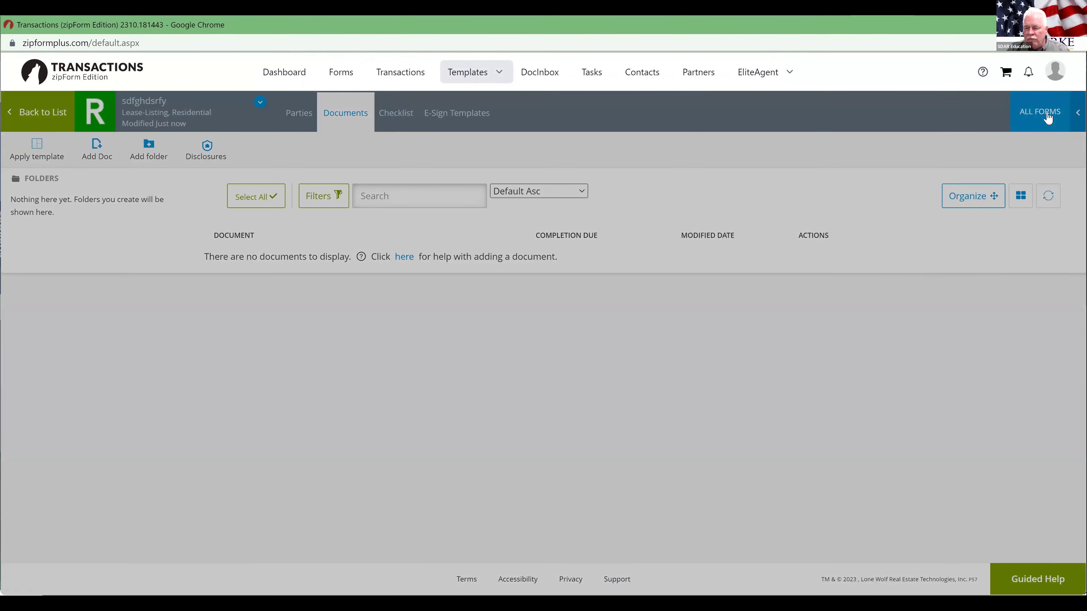
pyautogui.click(943, 227)
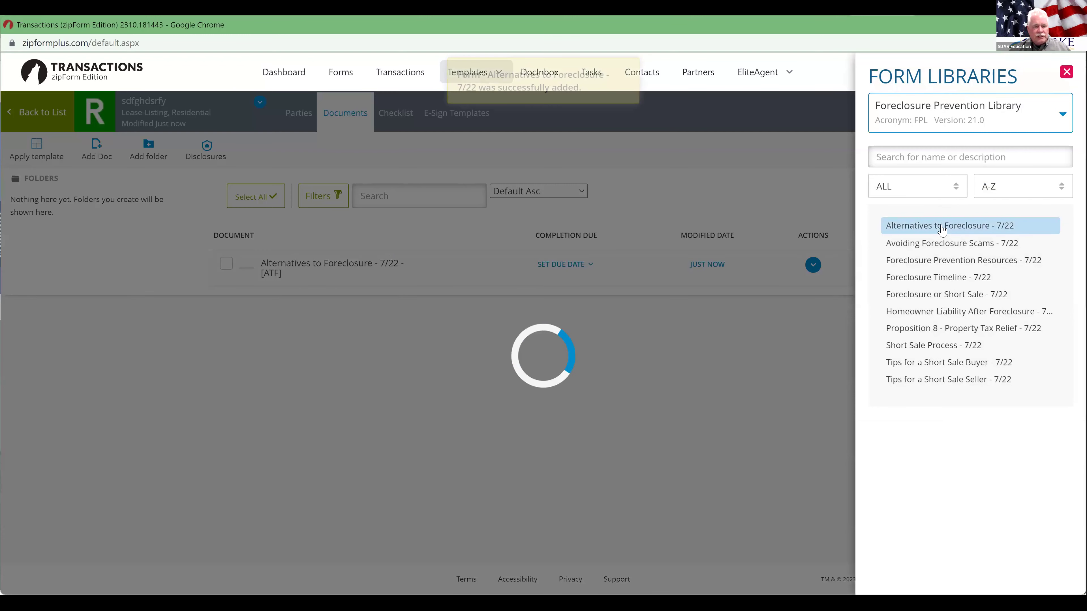
pyautogui.click(716, 273)
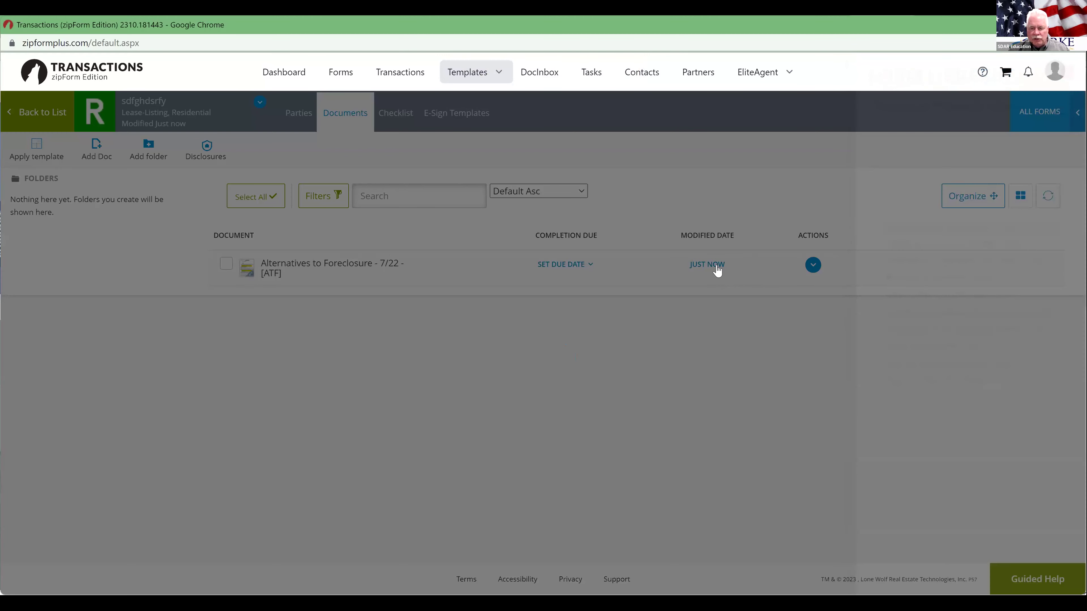
pyautogui.click(716, 274)
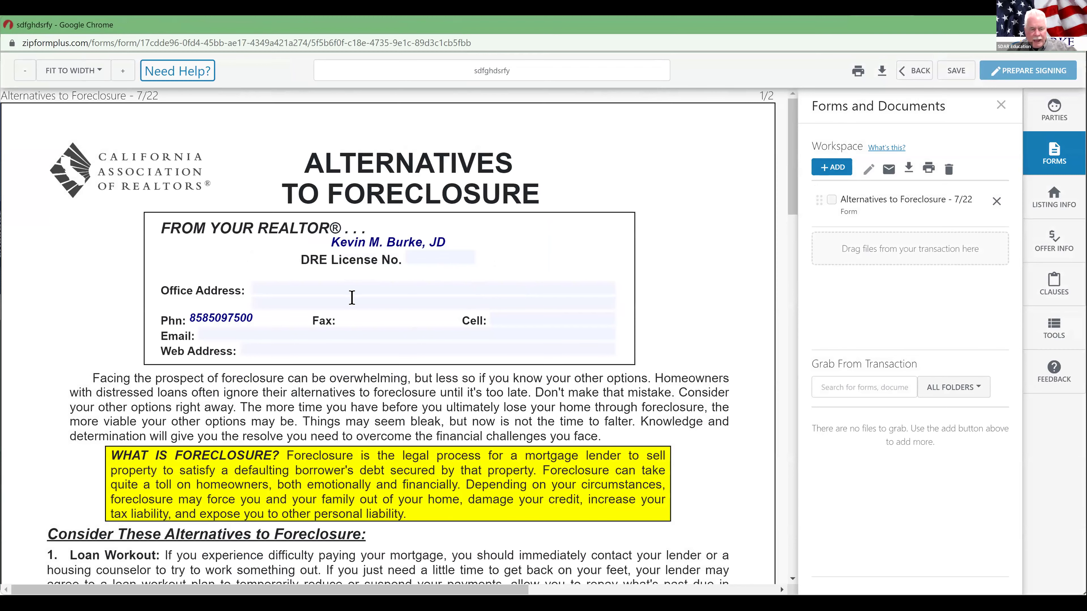
# Read through the Alternatives to Foreclosure form, then hide the side panel and return to the template.
pyautogui.scroll(-3, 352, 298)
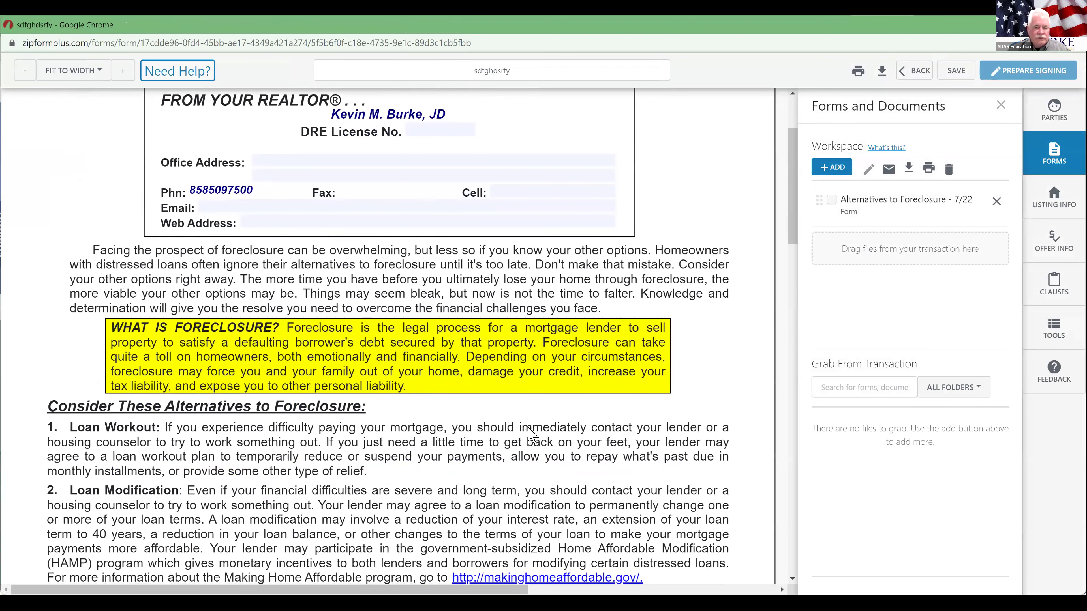
pyautogui.scroll(-5, 534, 433)
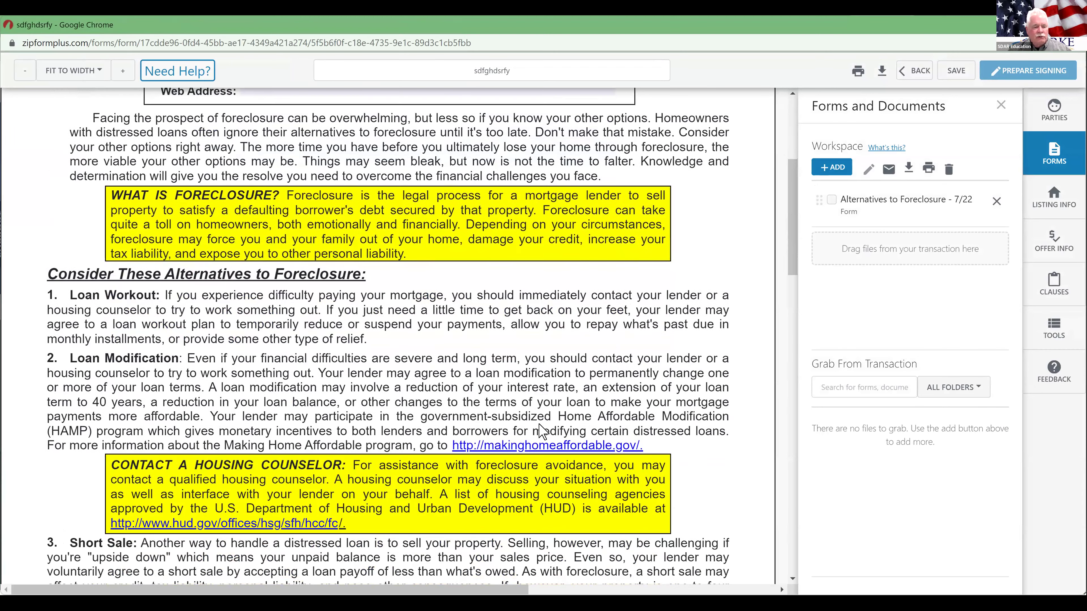
pyautogui.scroll(-8, 540, 432)
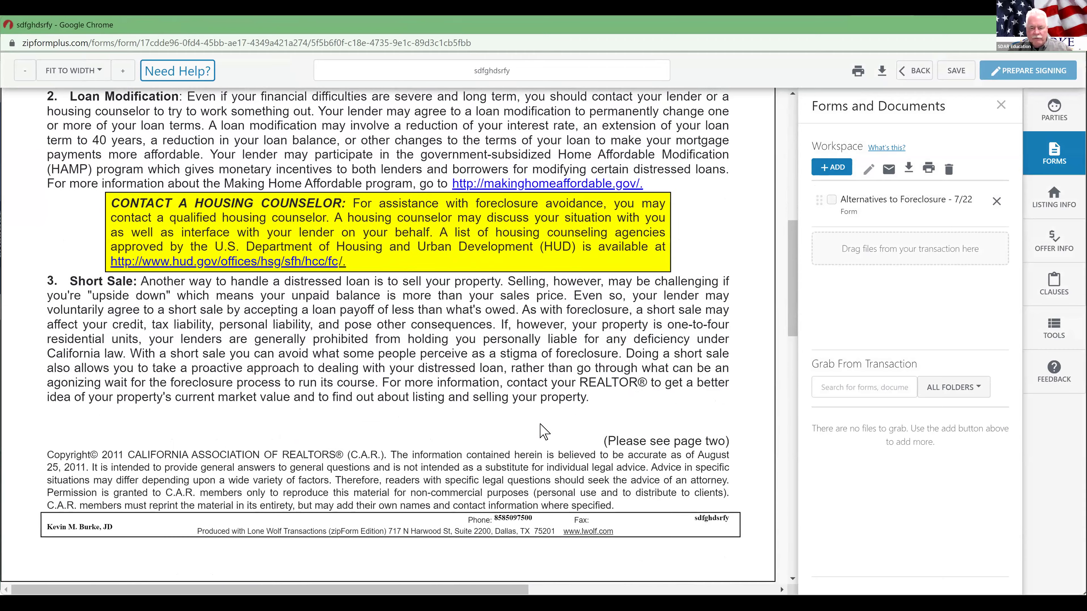
pyautogui.scroll(-9, 544, 432)
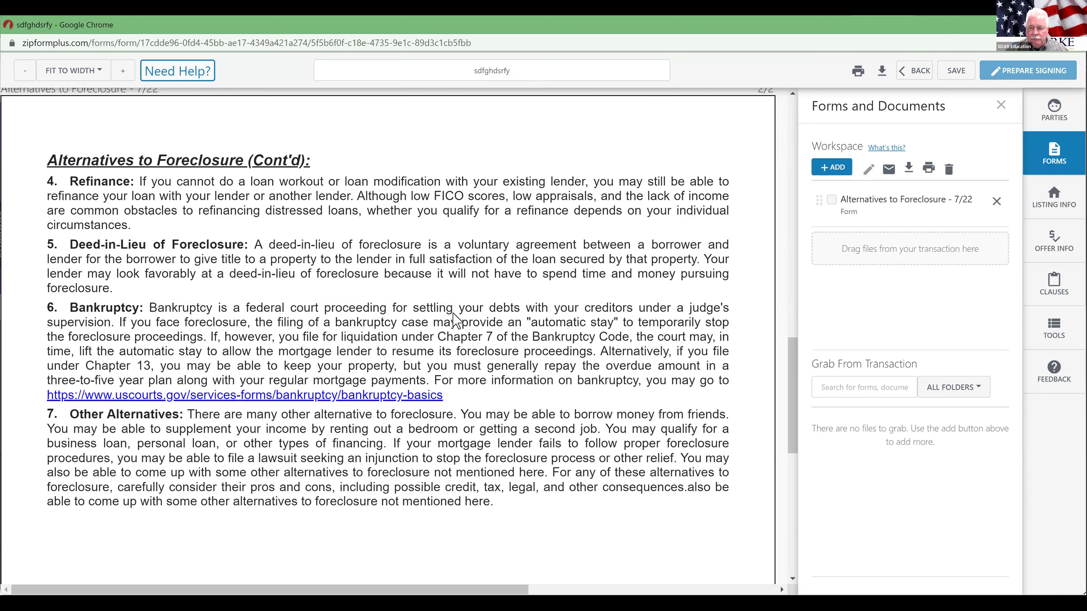
pyautogui.scroll(-1, 458, 423)
pyautogui.scroll(-10, 458, 424)
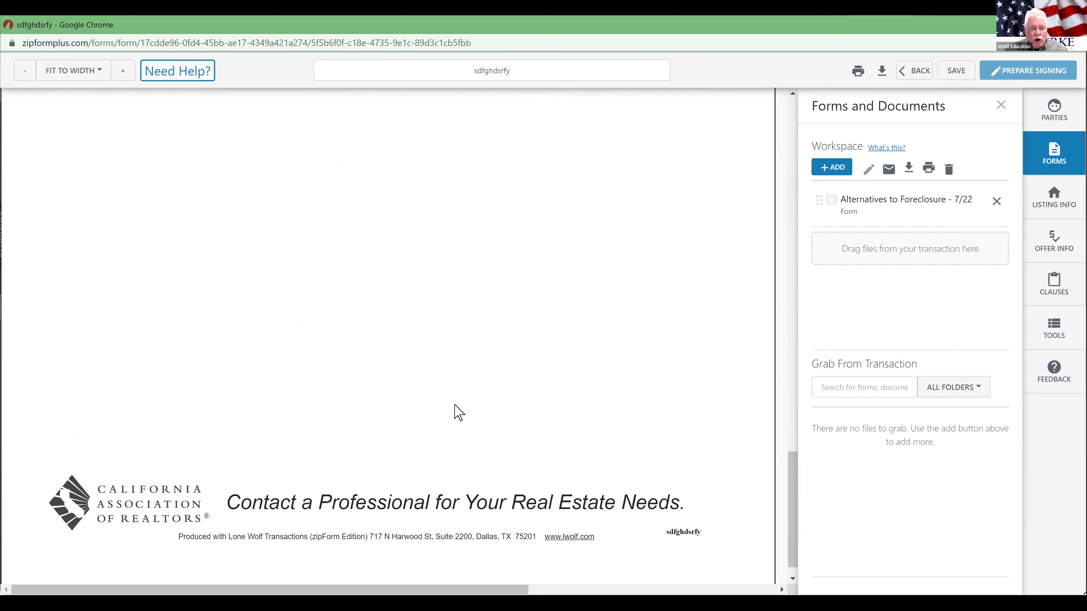
pyautogui.scroll(20, 458, 413)
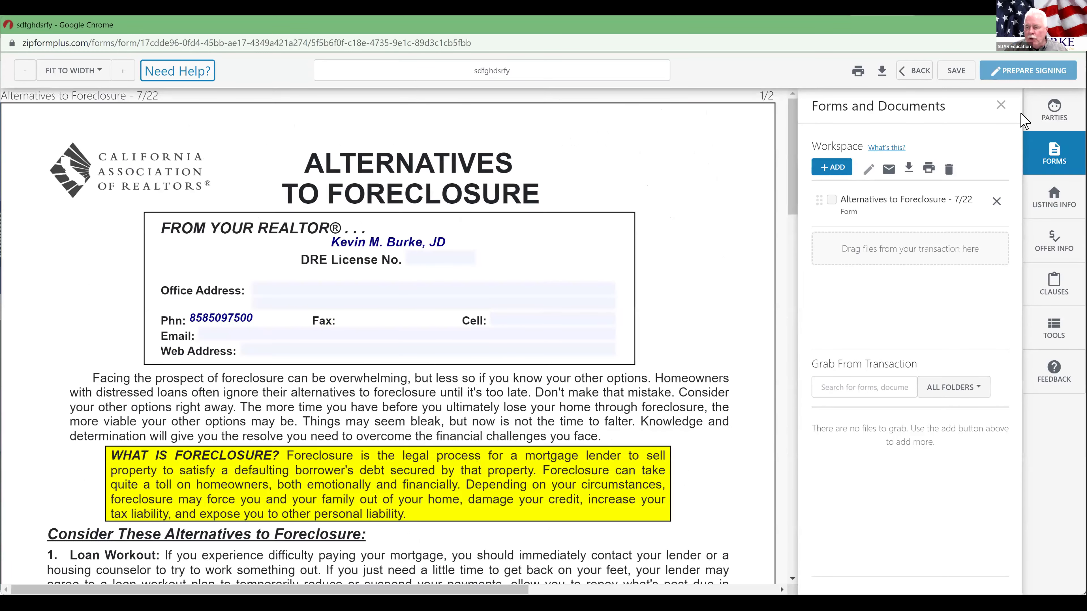
pyautogui.click(1001, 103)
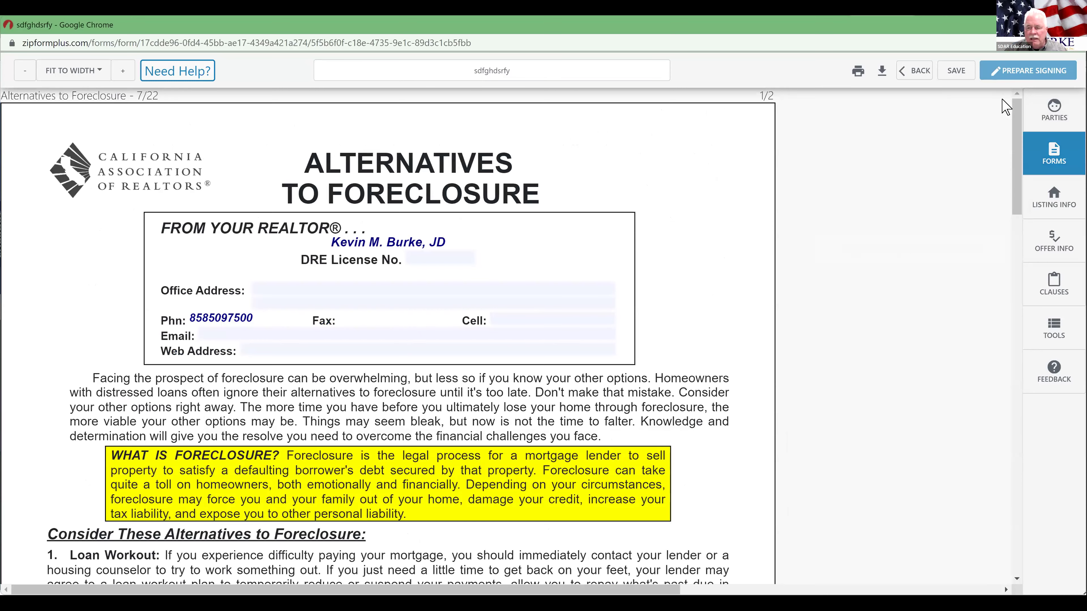
pyautogui.click(920, 73)
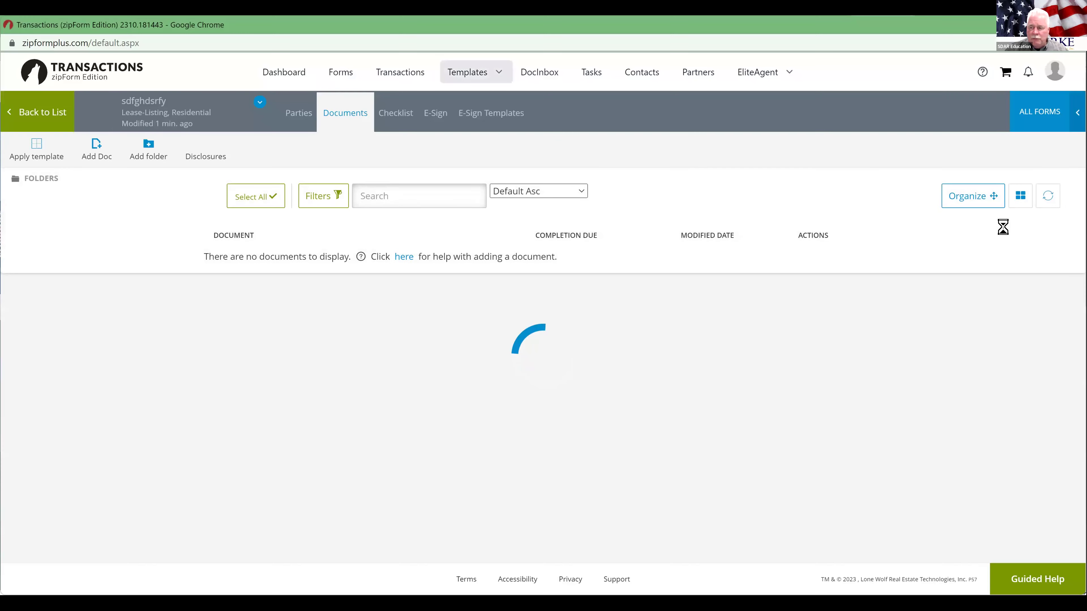
# Add Foreclosure Prevention Resources - 7/22 to the template from the form libraries.
pyautogui.click(1037, 116)
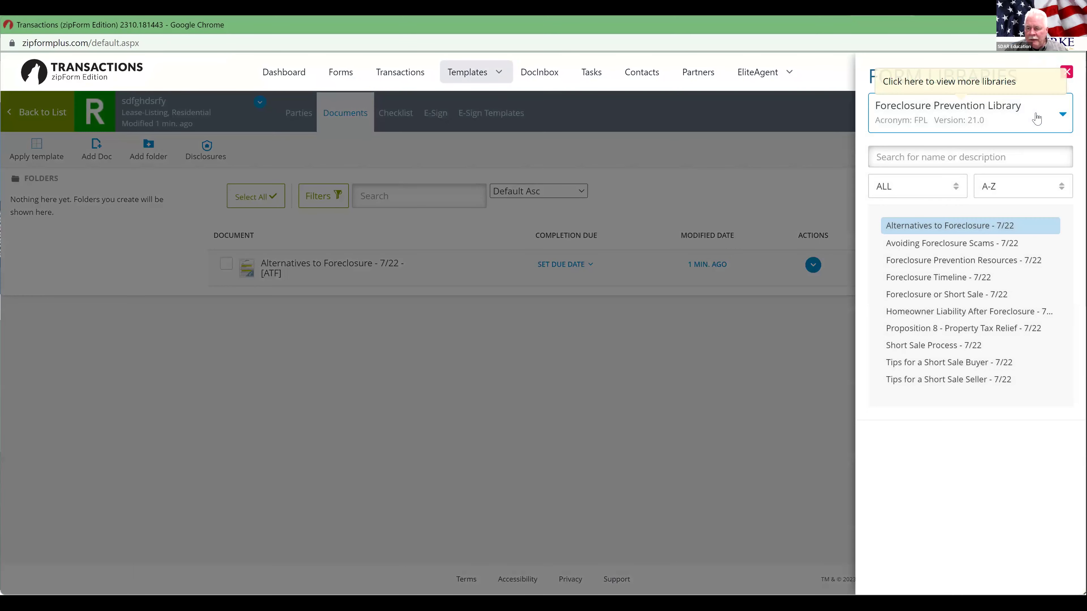
pyautogui.click(984, 278)
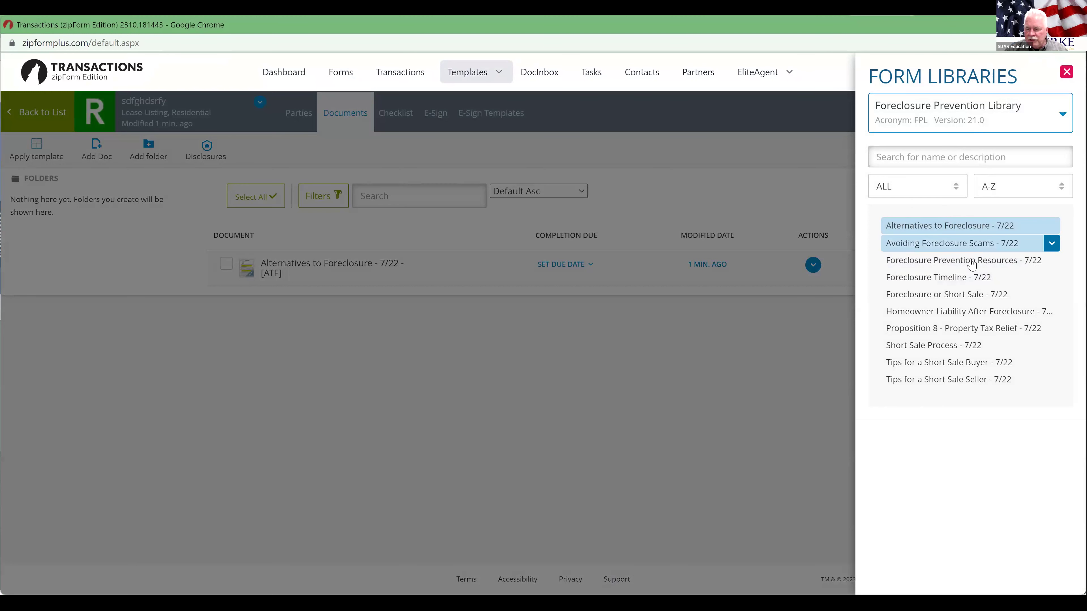
pyautogui.click(1029, 265)
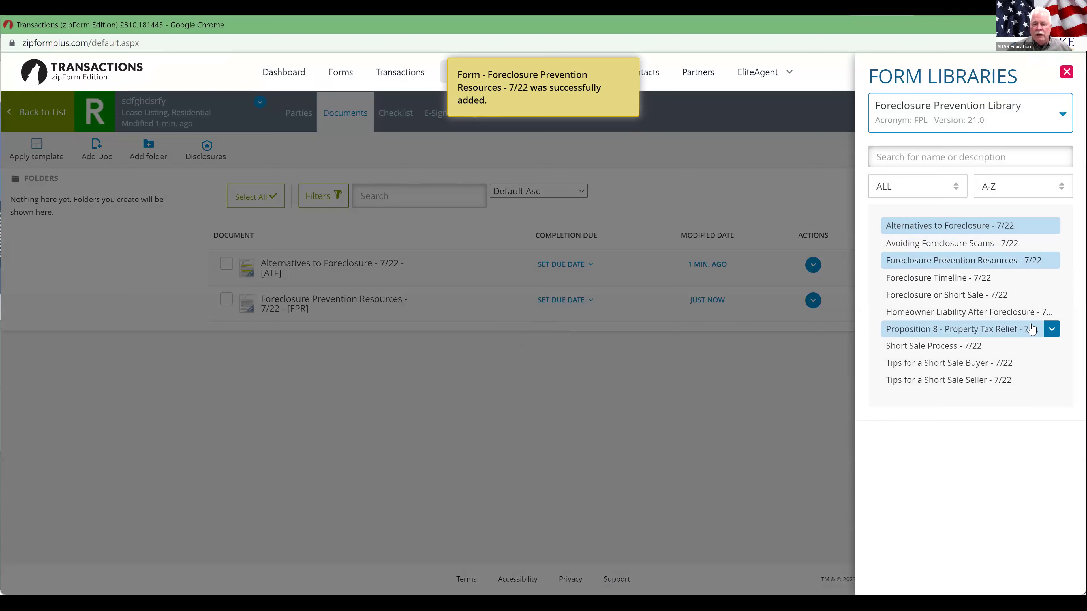
pyautogui.click(712, 306)
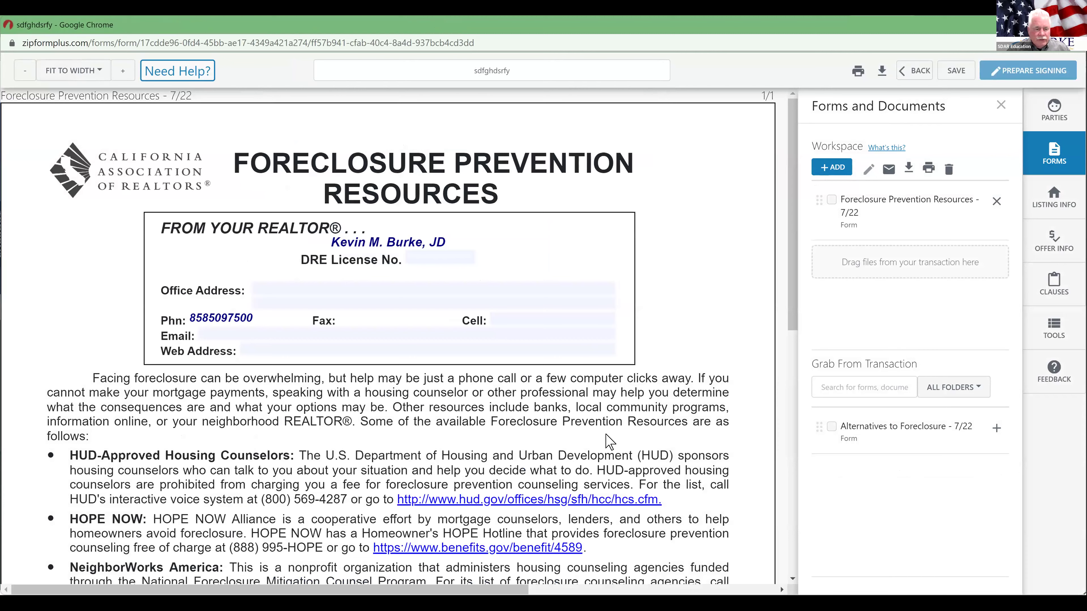
# Read through the Foreclosure Prevention Resources form, then hide the side panel and go back.
pyautogui.scroll(-3, 597, 421)
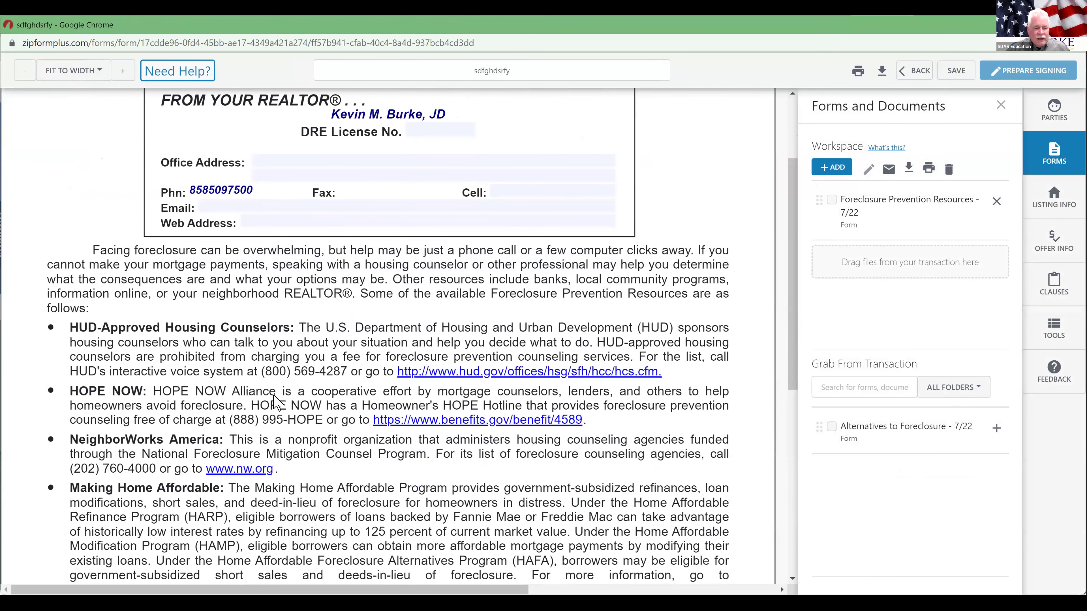
pyautogui.scroll(-4, 274, 403)
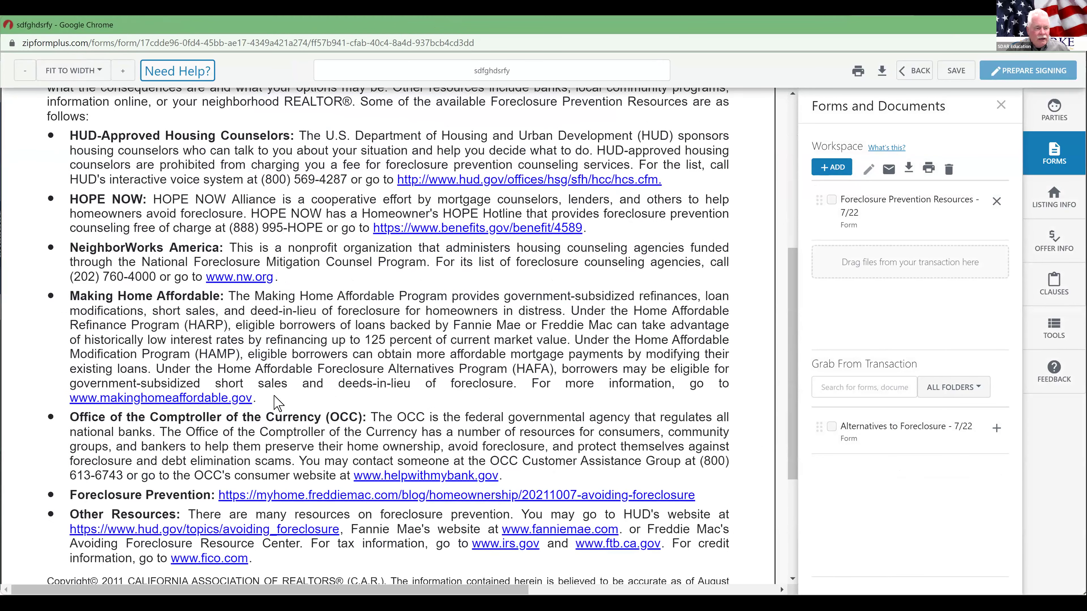
pyautogui.scroll(-4, 274, 403)
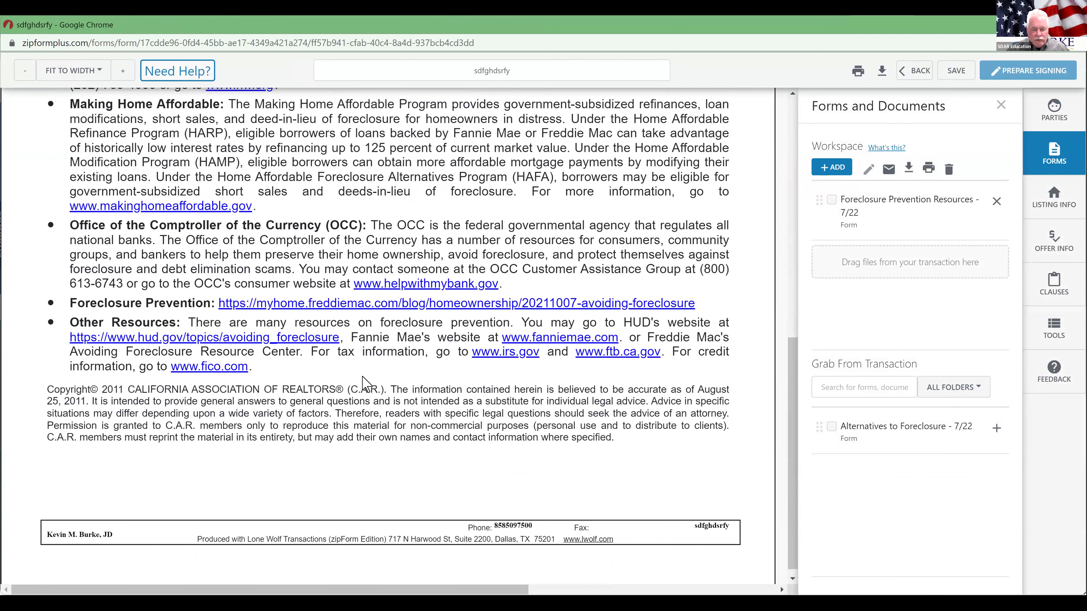
pyautogui.scroll(15, 362, 377)
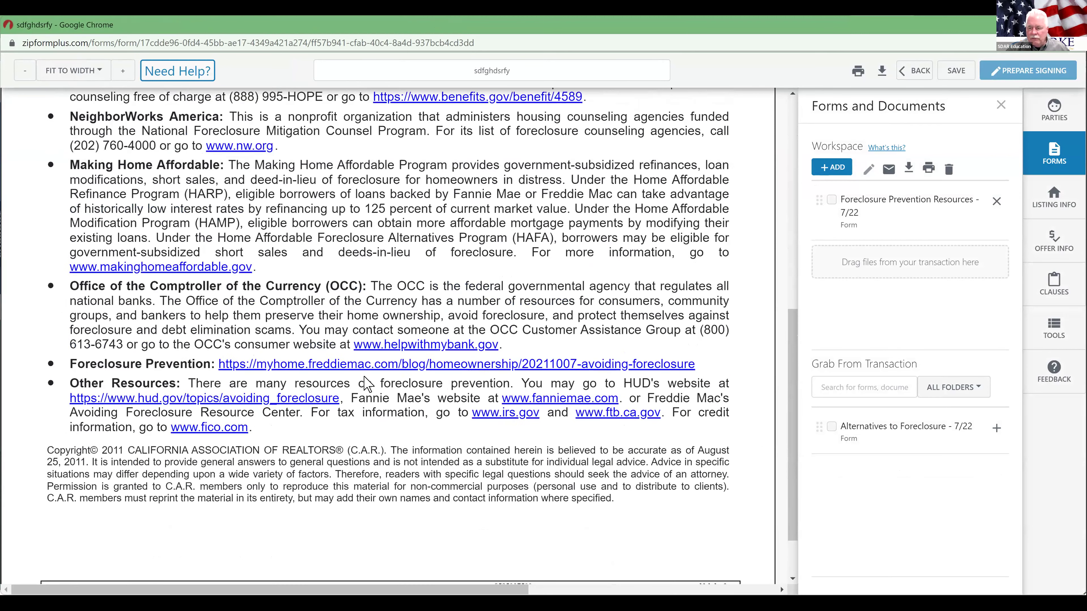
pyautogui.scroll(2, 367, 383)
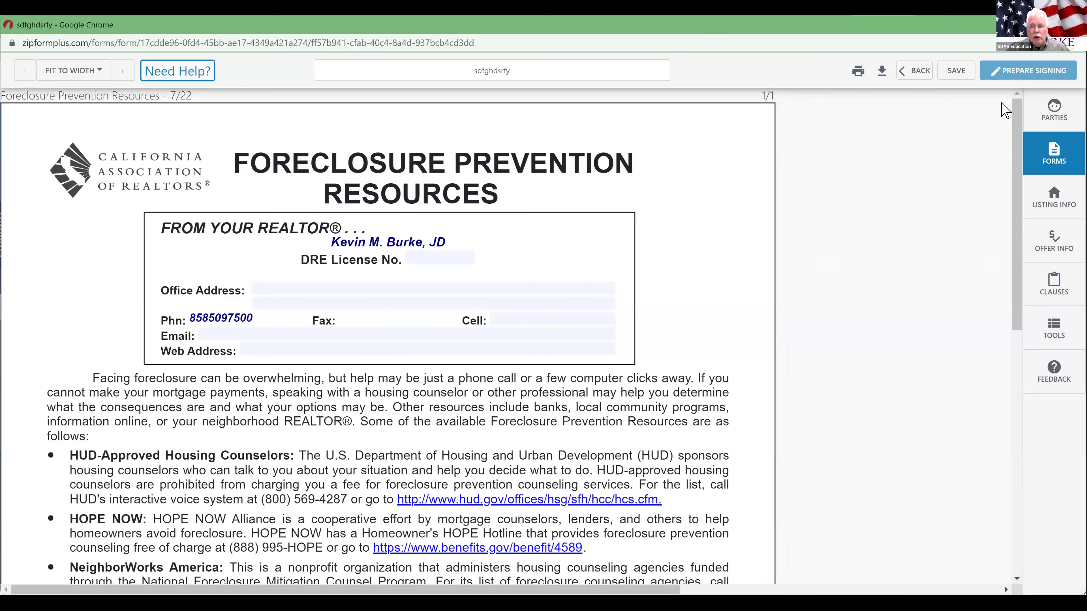
pyautogui.click(1000, 105)
pyautogui.click(920, 70)
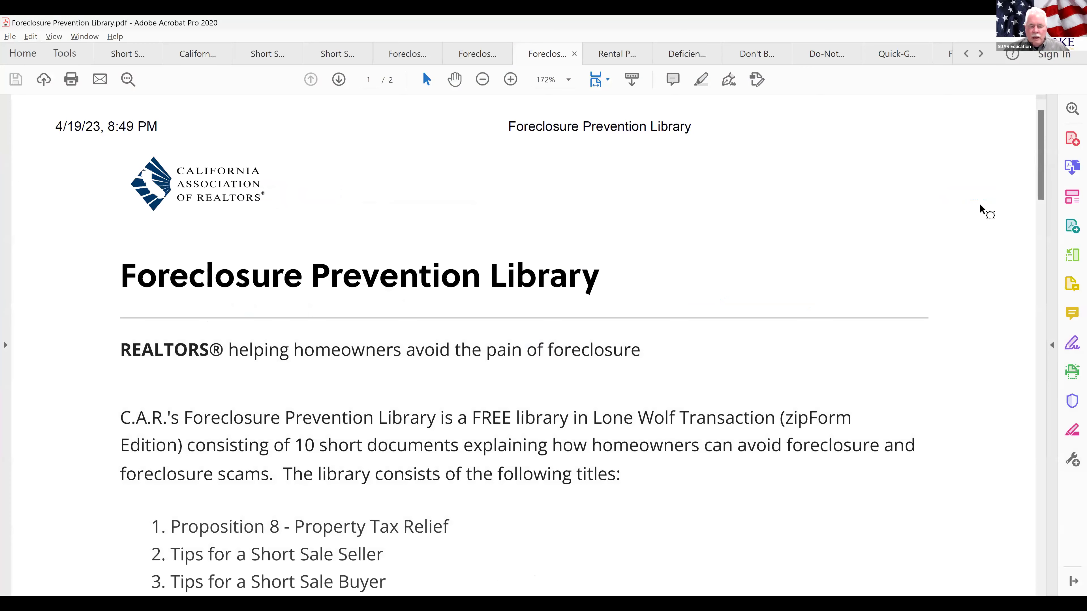
# Scroll through page 2's form list in Foreclosure Prevention Library.pdf, then bring up Rental Property and Foreclosure.
pyautogui.scroll(-1, 1048, 208)
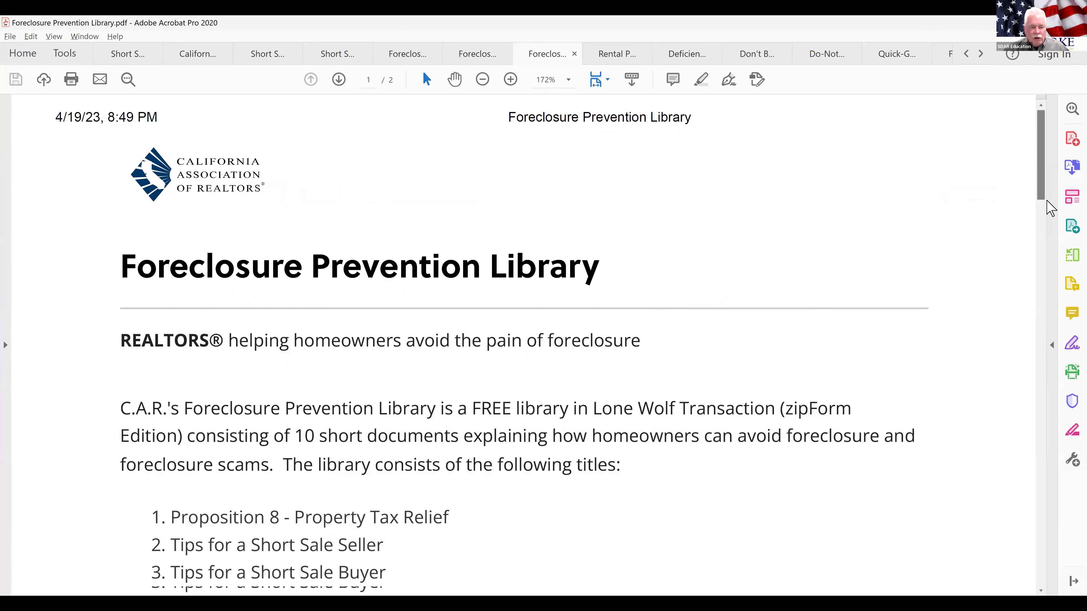
pyautogui.scroll(-10, 1048, 208)
pyautogui.scroll(-5, 1046, 306)
pyautogui.scroll(2, 1041, 309)
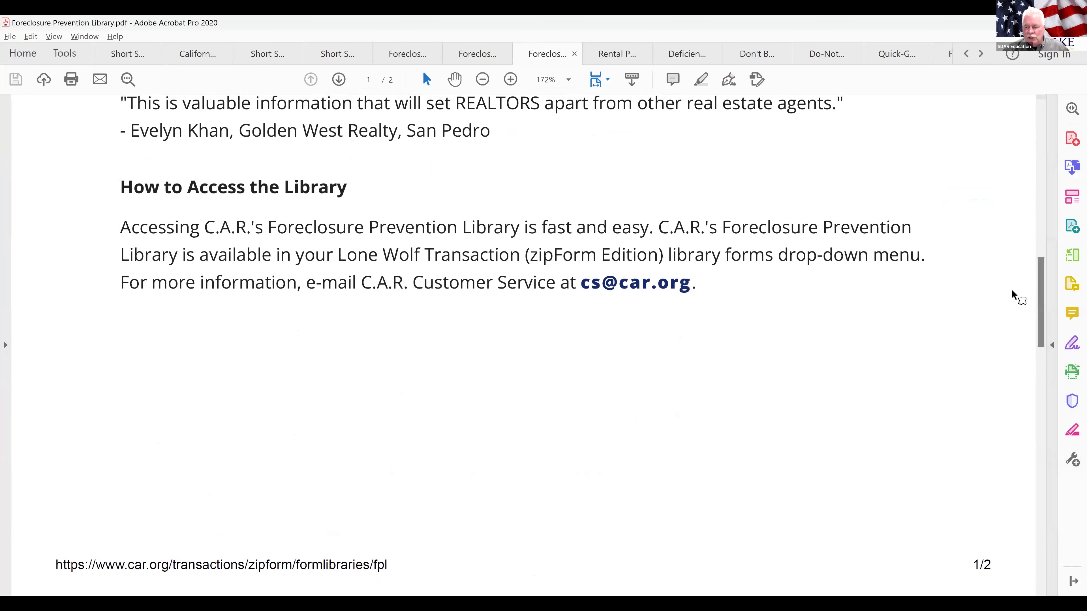
pyautogui.scroll(-8, 1029, 384)
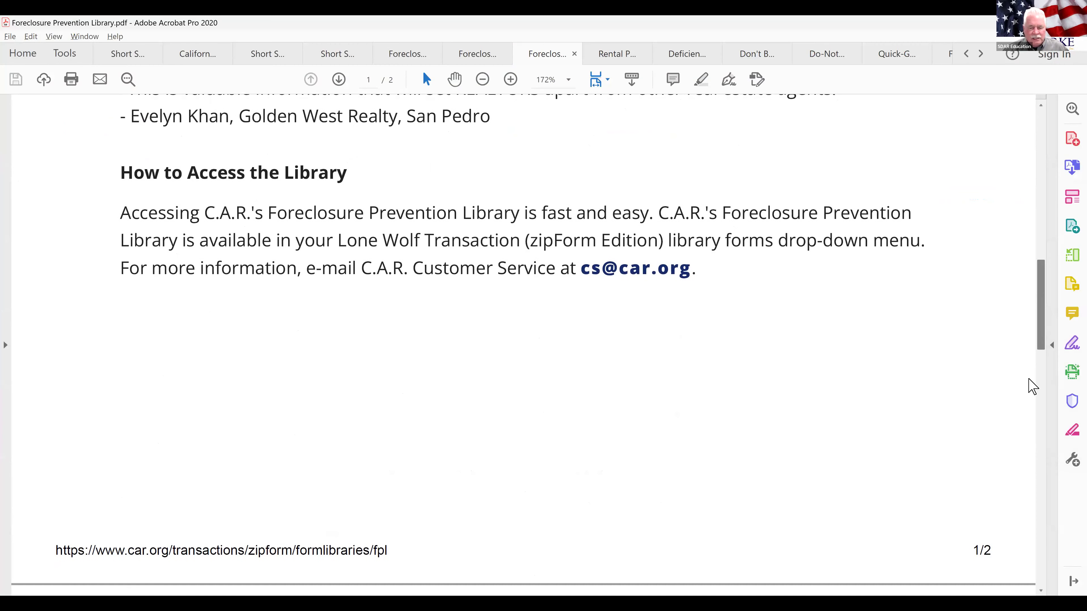
pyautogui.scroll(2, 1028, 381)
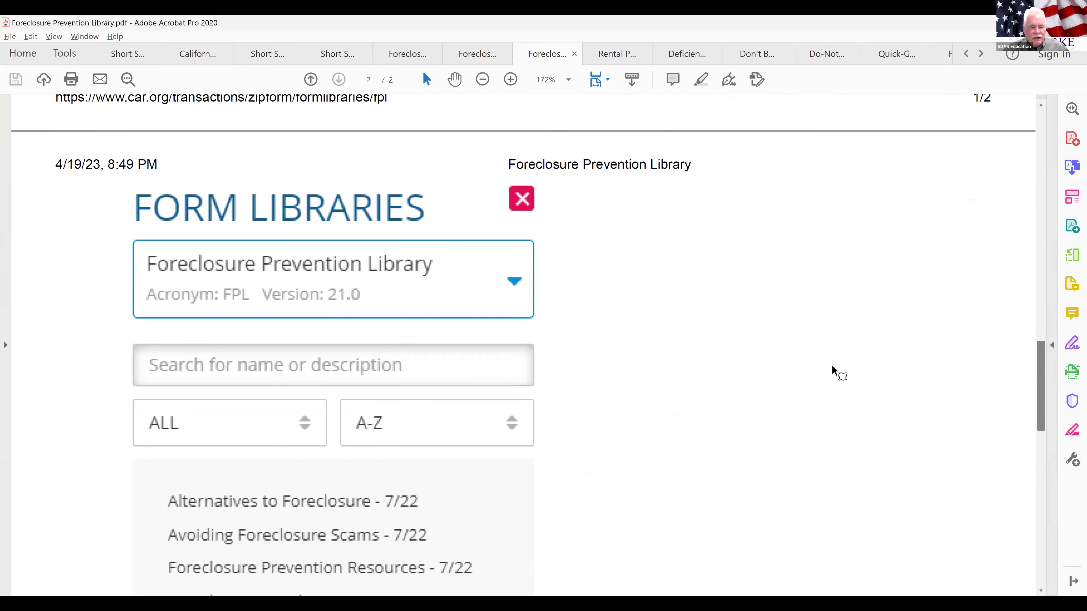
pyautogui.scroll(-3, 635, 348)
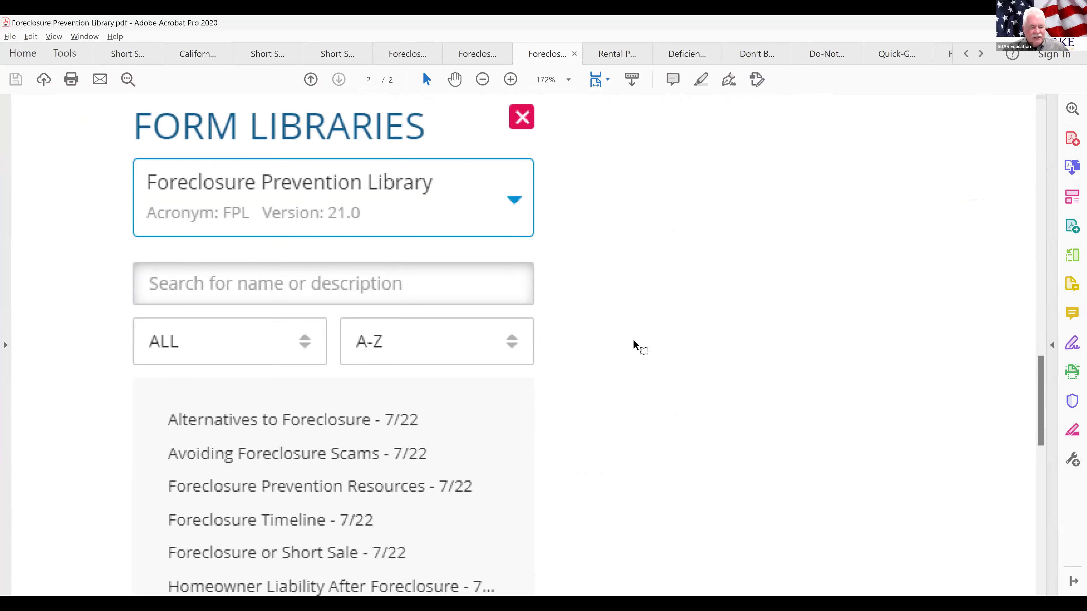
pyautogui.scroll(-4, 635, 347)
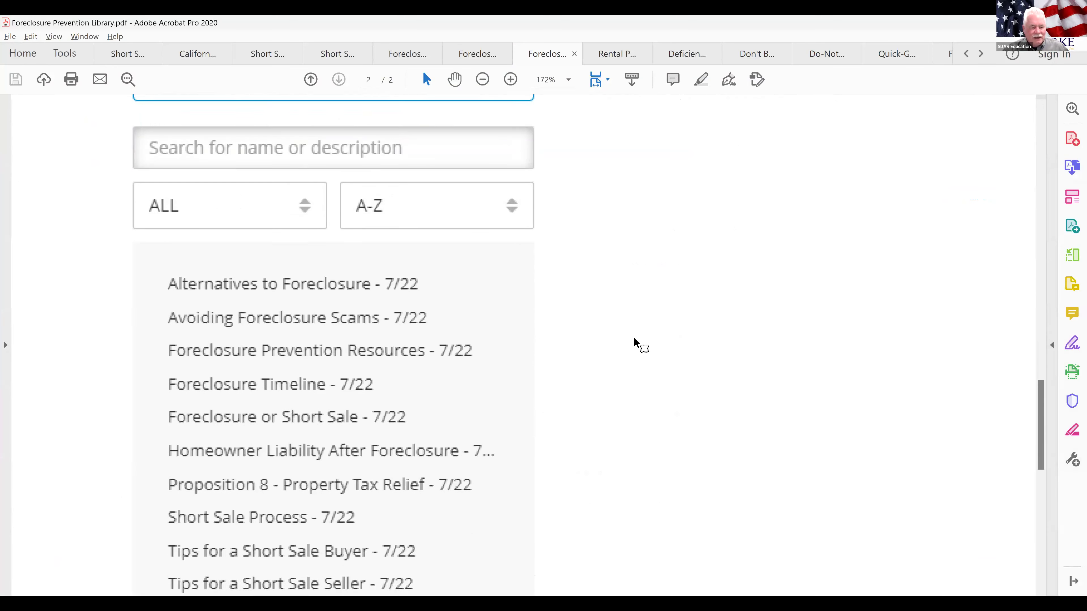
pyautogui.scroll(-1, 634, 341)
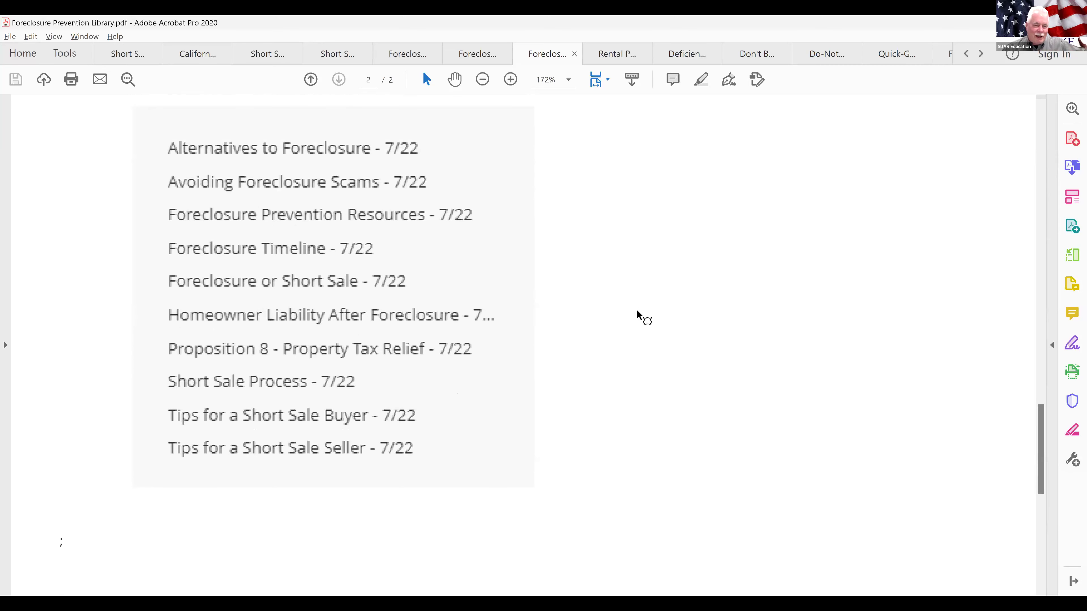
pyautogui.click(613, 54)
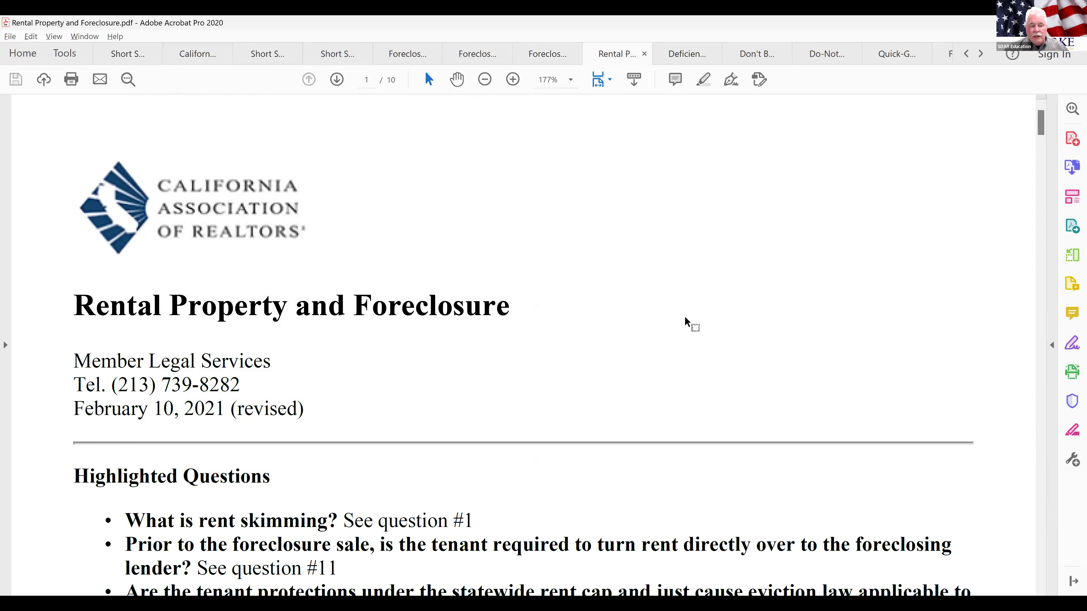
pyautogui.scroll(-3, 684, 317)
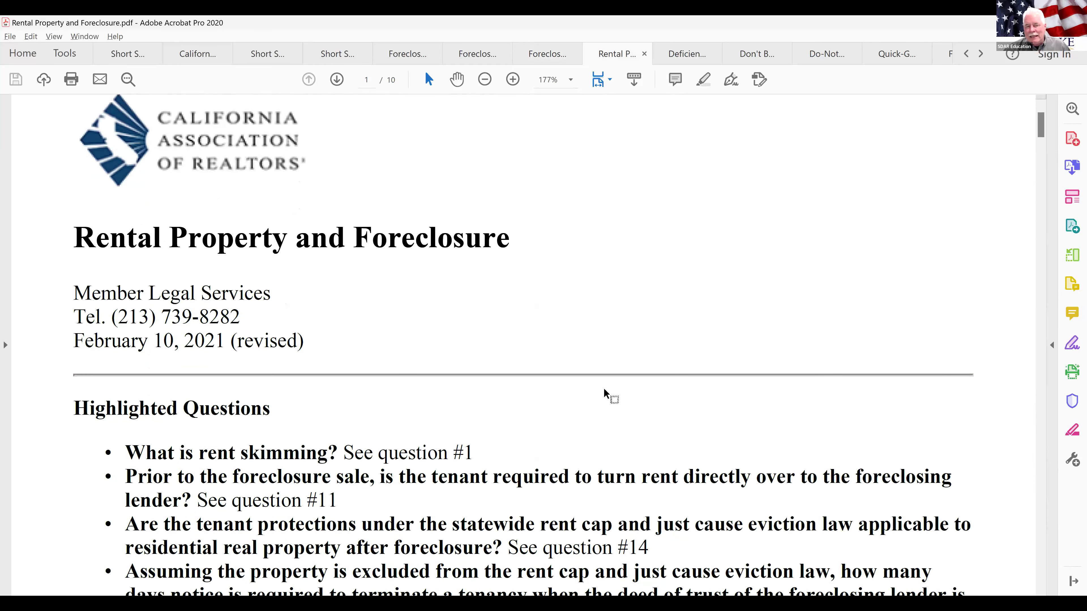
pyautogui.scroll(-5, 606, 386)
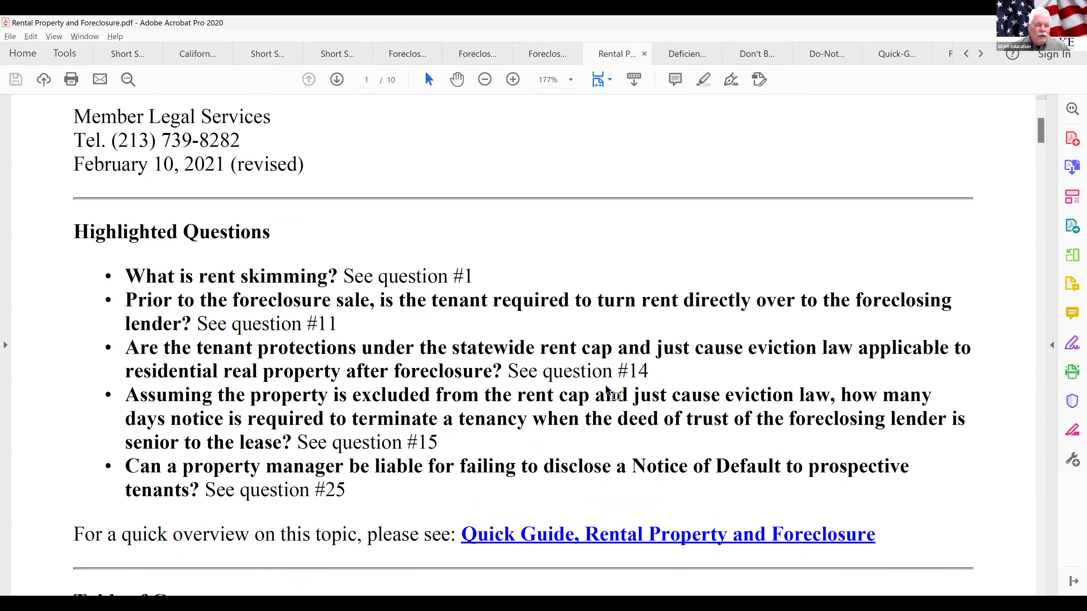
pyautogui.scroll(-2, 606, 386)
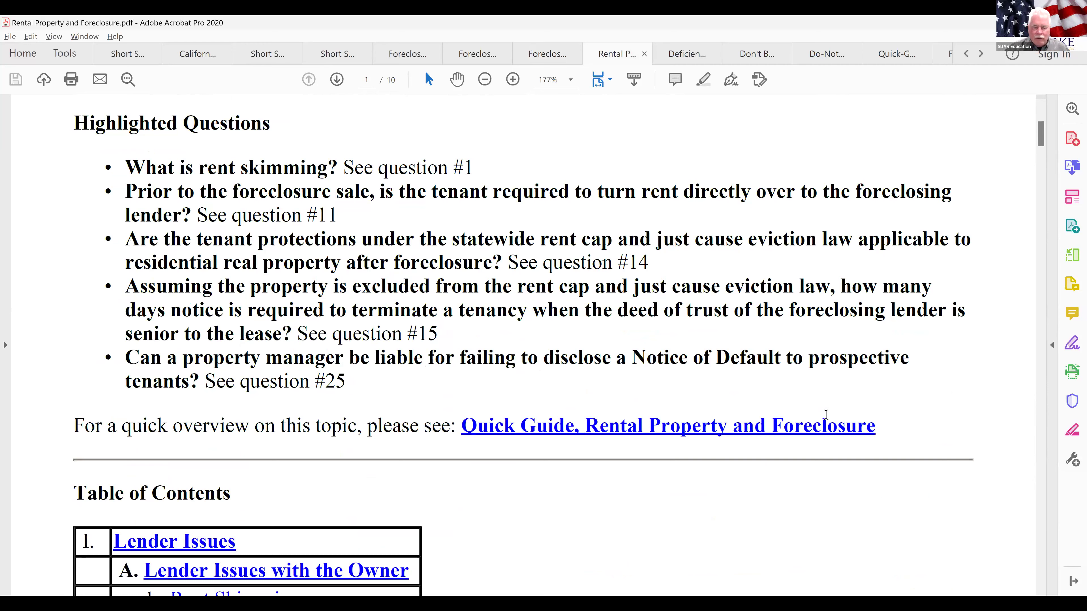
pyautogui.click(1043, 518)
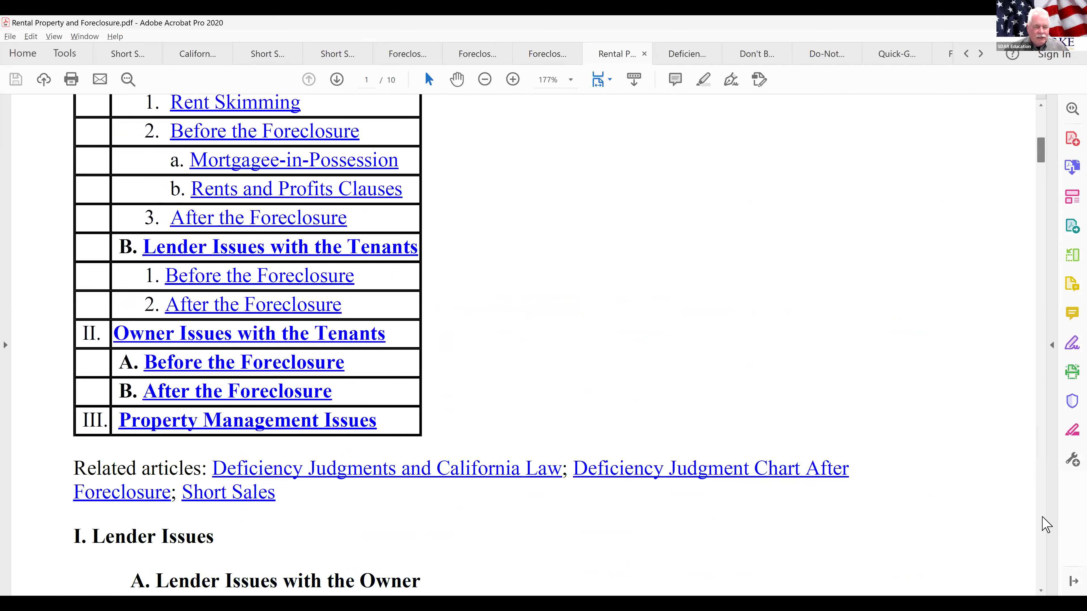
pyautogui.scroll(-10, 936, 476)
pyautogui.scroll(-2, 897, 453)
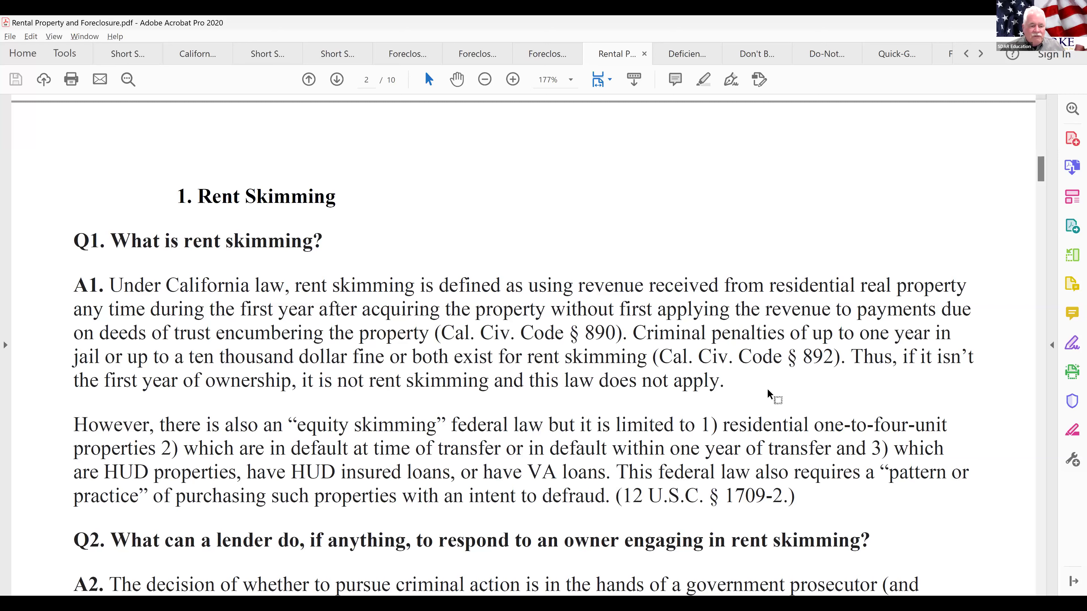
pyautogui.scroll(-1, 342, 372)
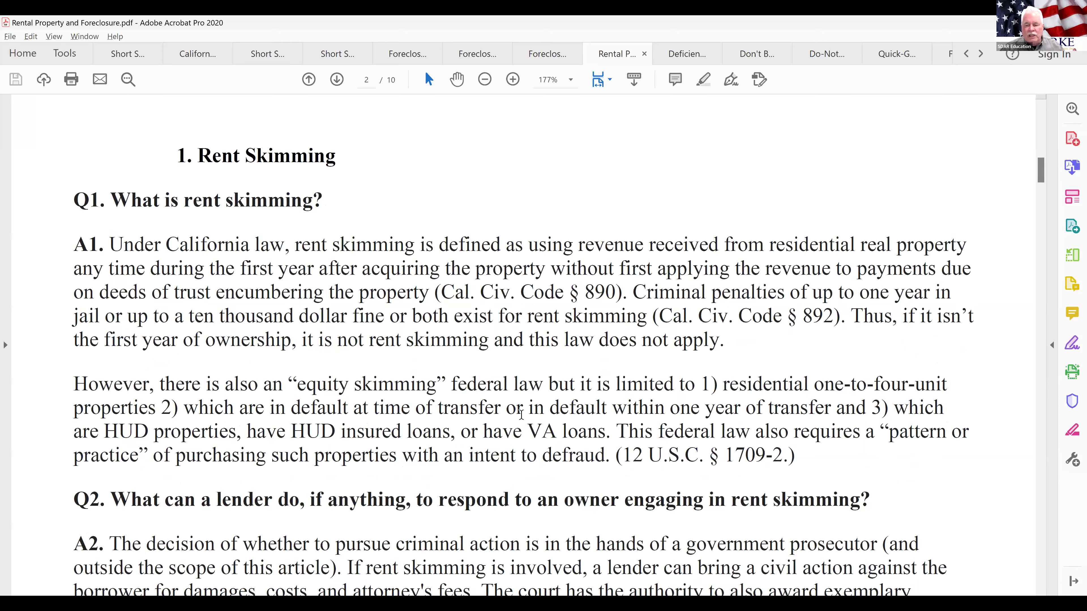
pyautogui.scroll(-2, 520, 414)
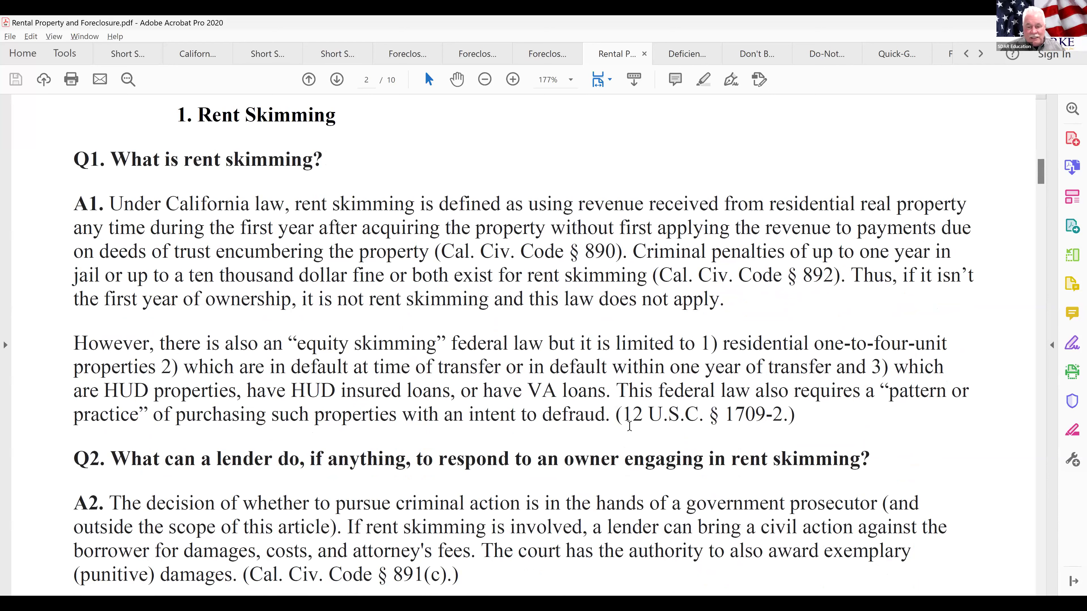
pyautogui.scroll(5, 635, 427)
pyautogui.scroll(4, 641, 434)
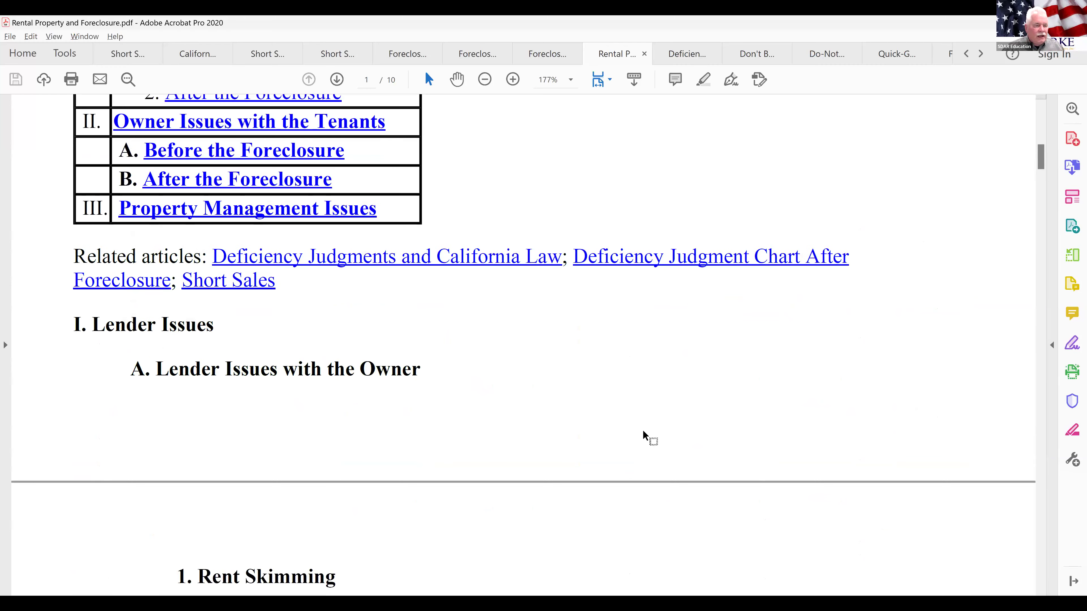
pyautogui.scroll(5, 644, 433)
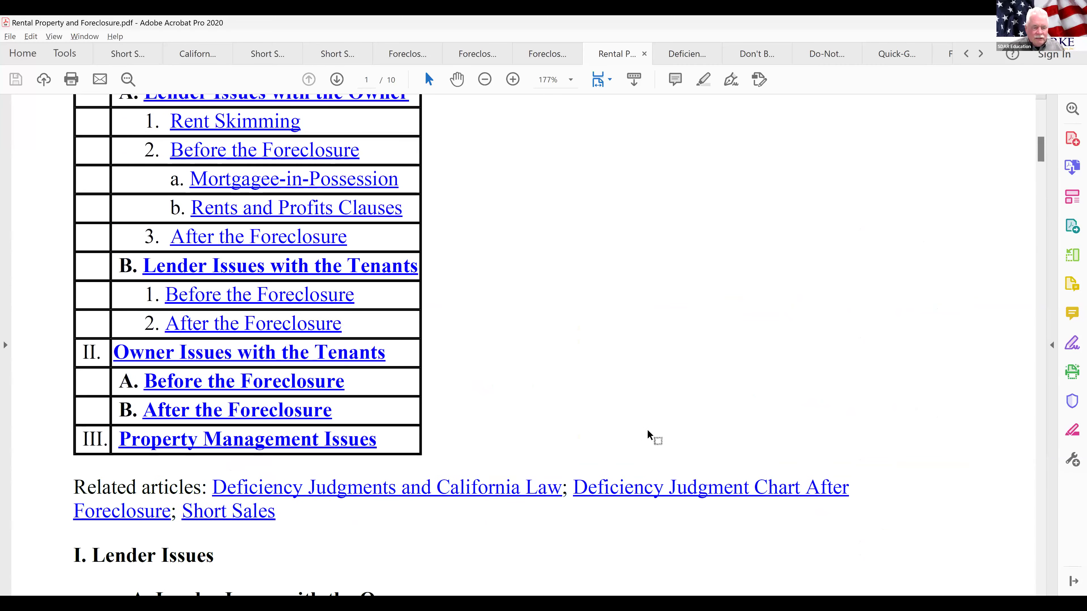
pyautogui.scroll(1, 466, 400)
pyautogui.scroll(1, 465, 396)
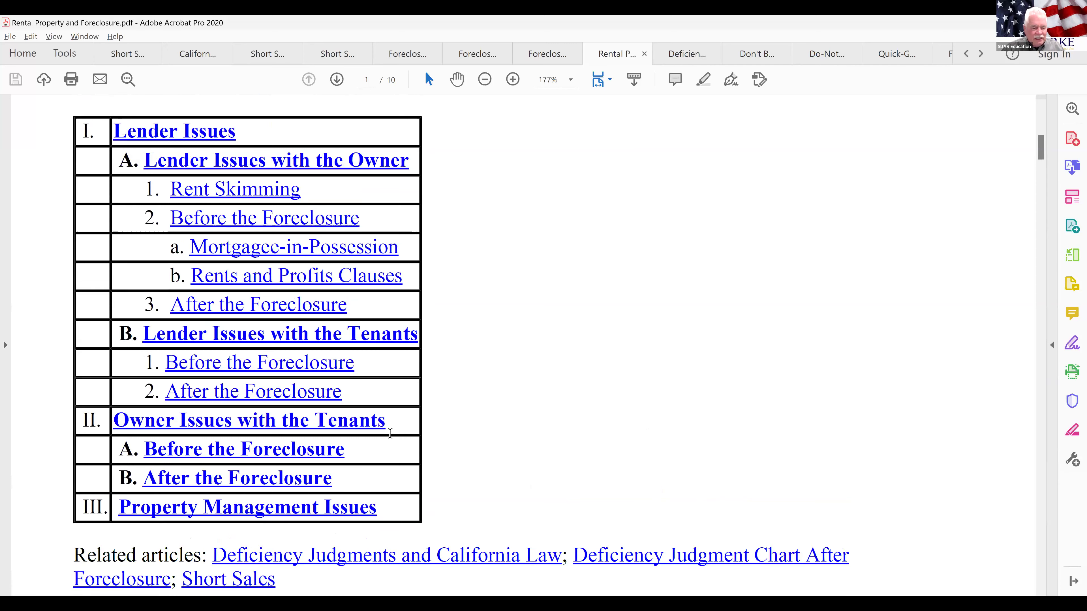
pyautogui.scroll(1, 390, 434)
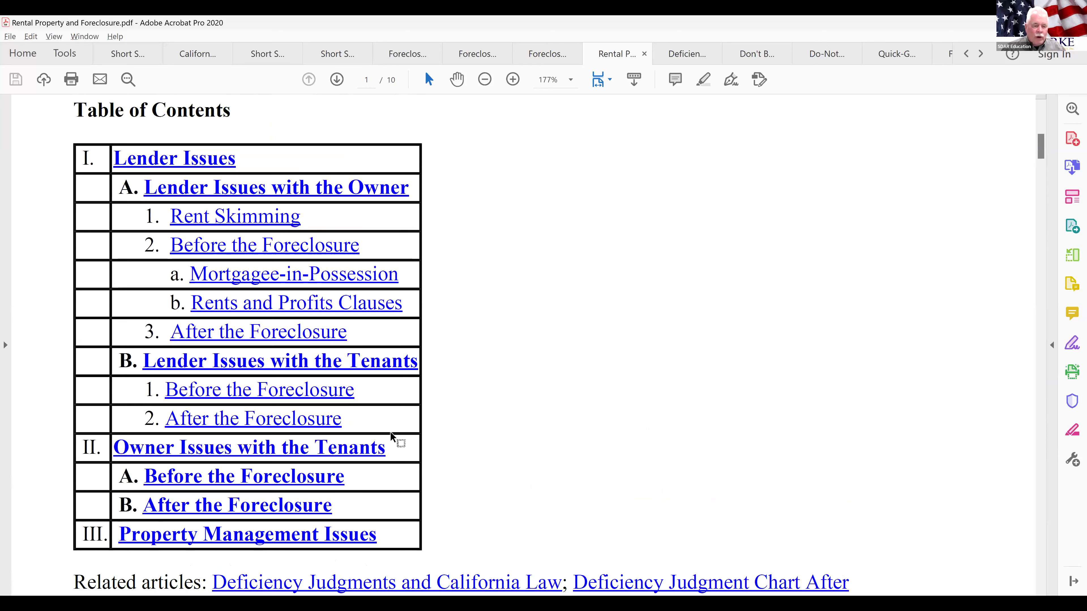
pyautogui.scroll(1, 387, 418)
pyautogui.scroll(5, 387, 422)
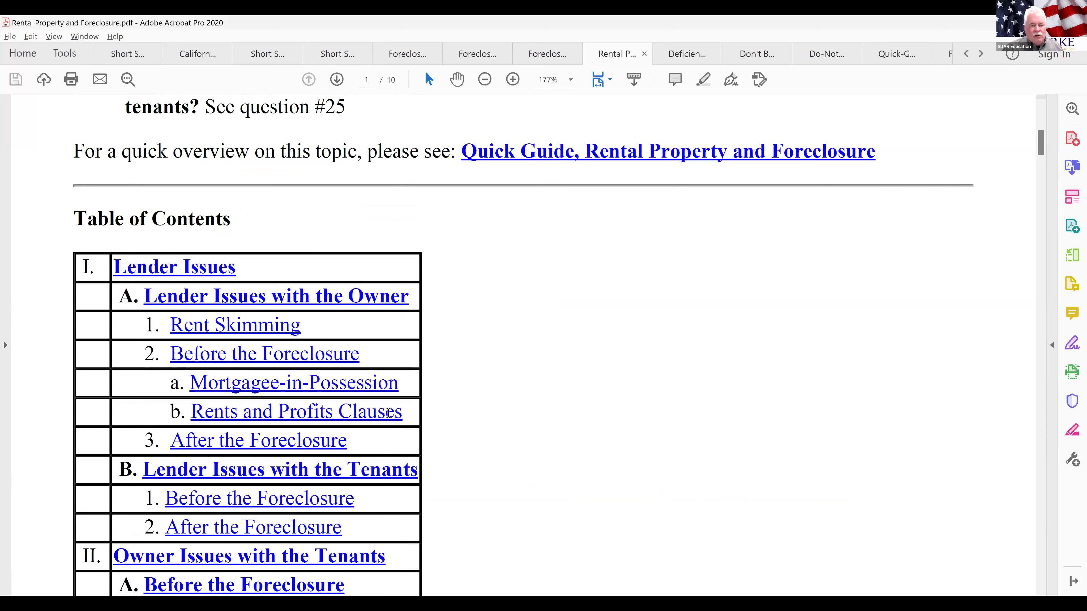
pyautogui.scroll(7, 389, 415)
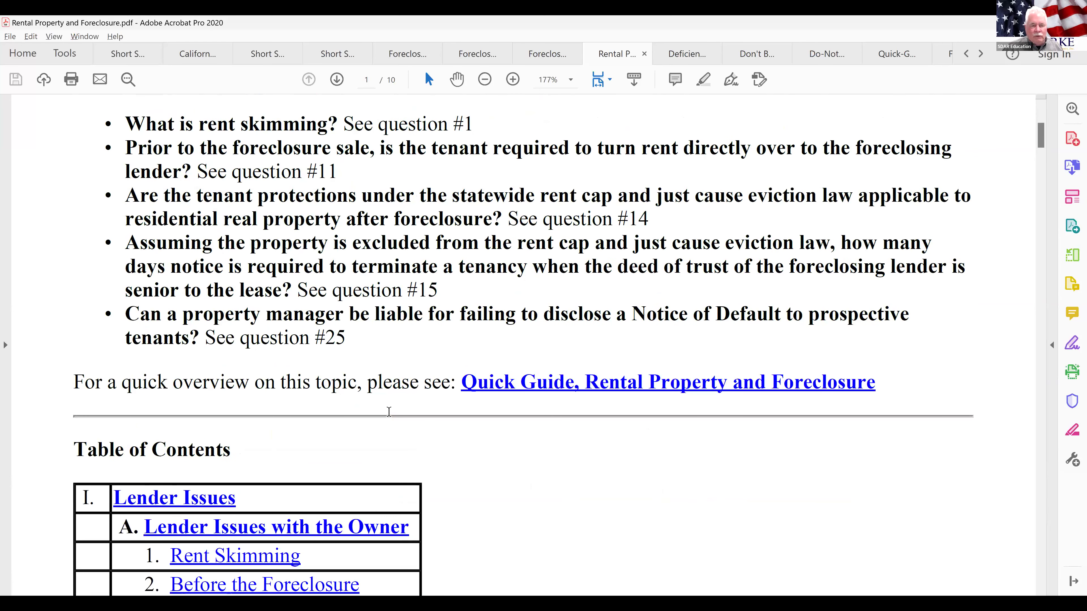
pyautogui.scroll(5, 390, 412)
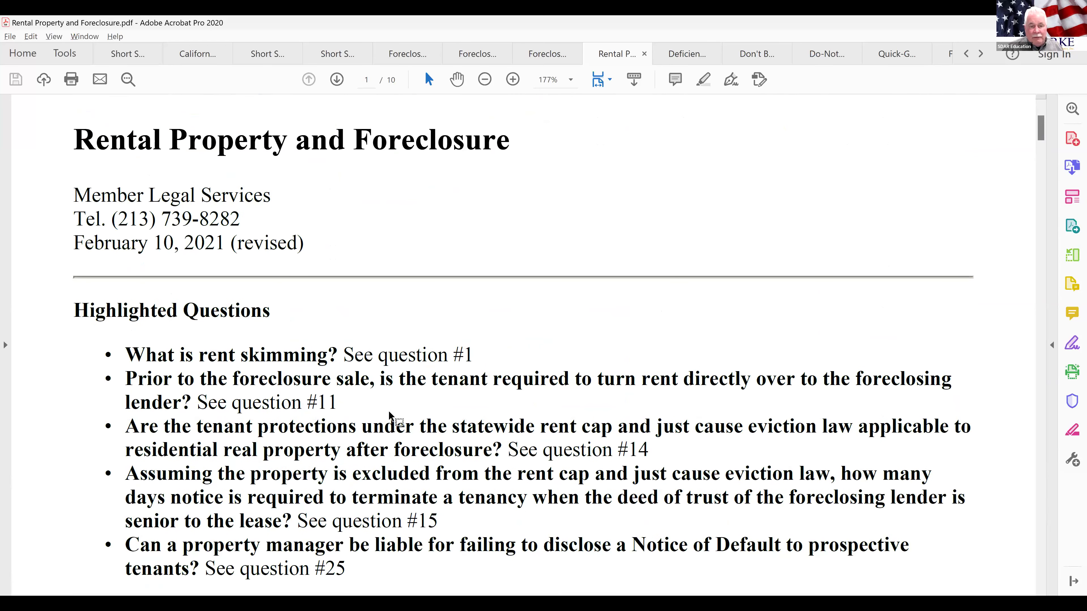
pyautogui.scroll(1, 389, 416)
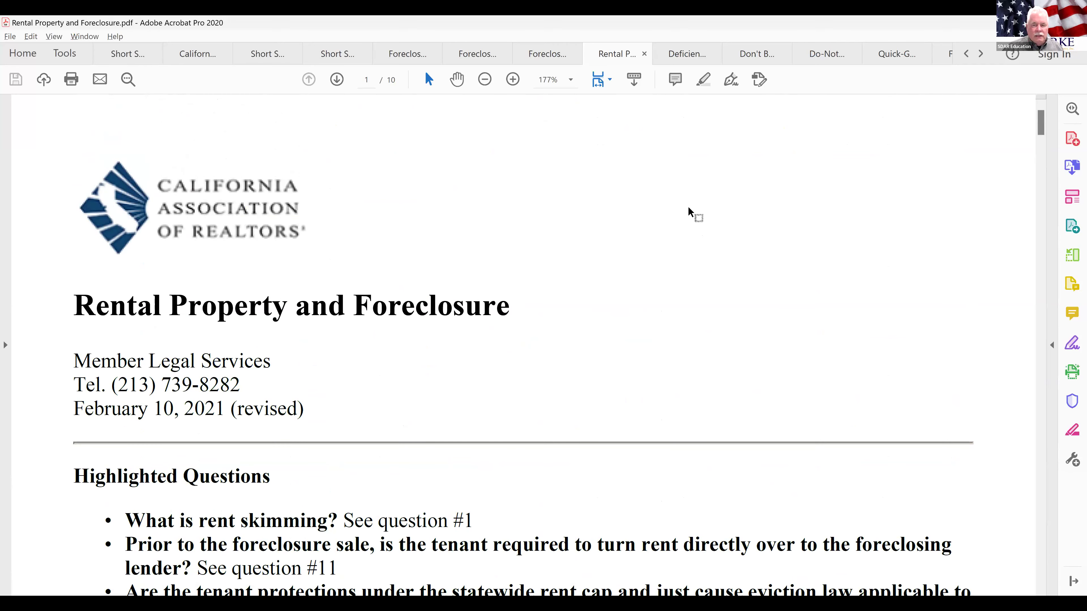
# Read through the Deficiency Chart After Foreclosure document and return to its top.
pyautogui.click(690, 56)
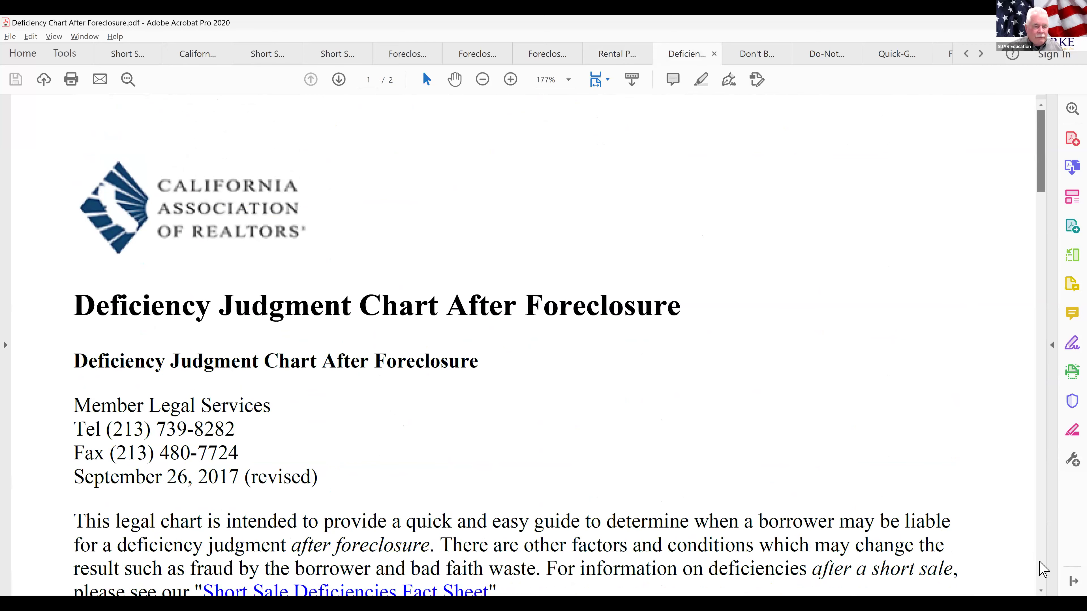
pyautogui.scroll(-10, 1042, 569)
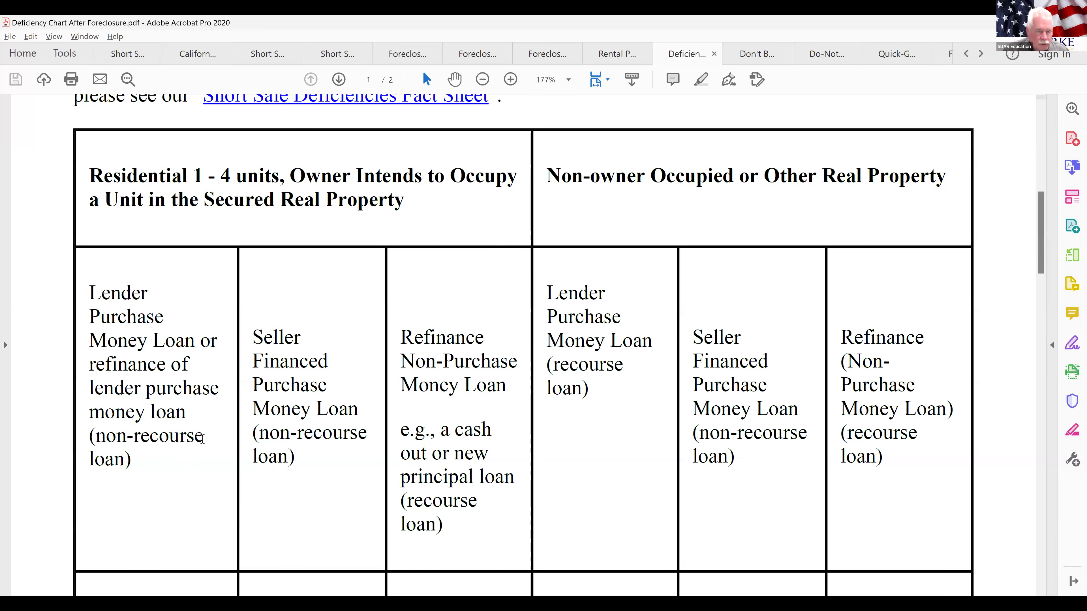
pyautogui.scroll(-2, 207, 437)
pyautogui.scroll(-3, 212, 441)
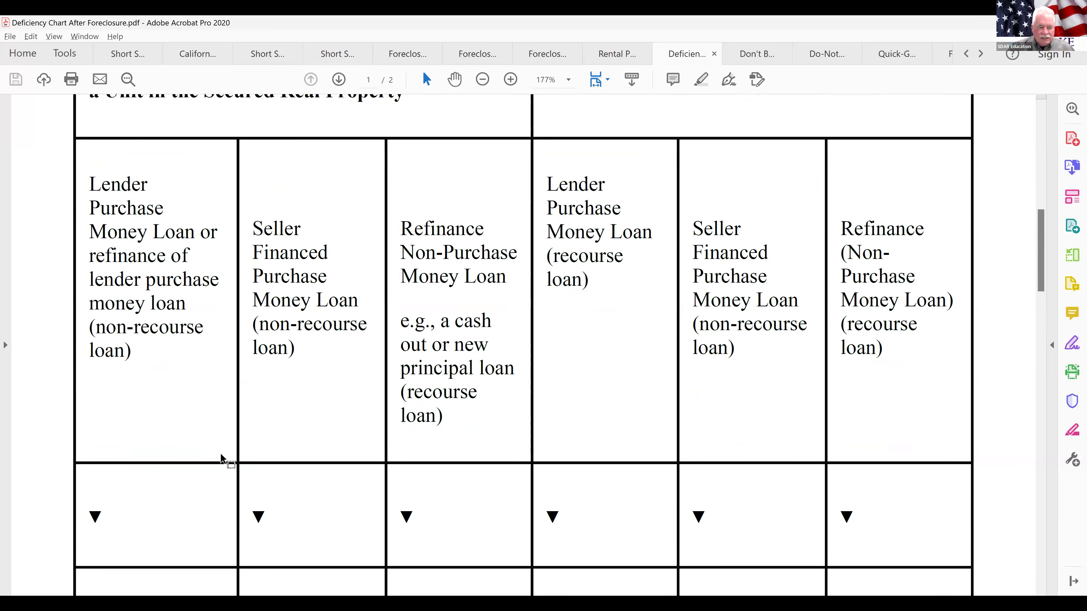
pyautogui.scroll(-3, 226, 460)
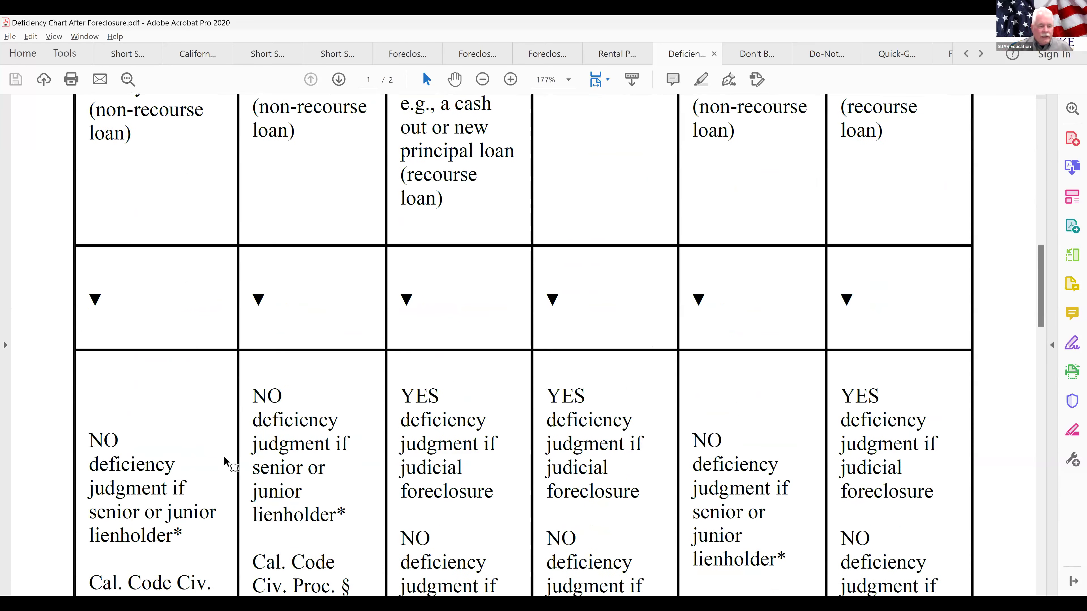
pyautogui.scroll(-2, 176, 439)
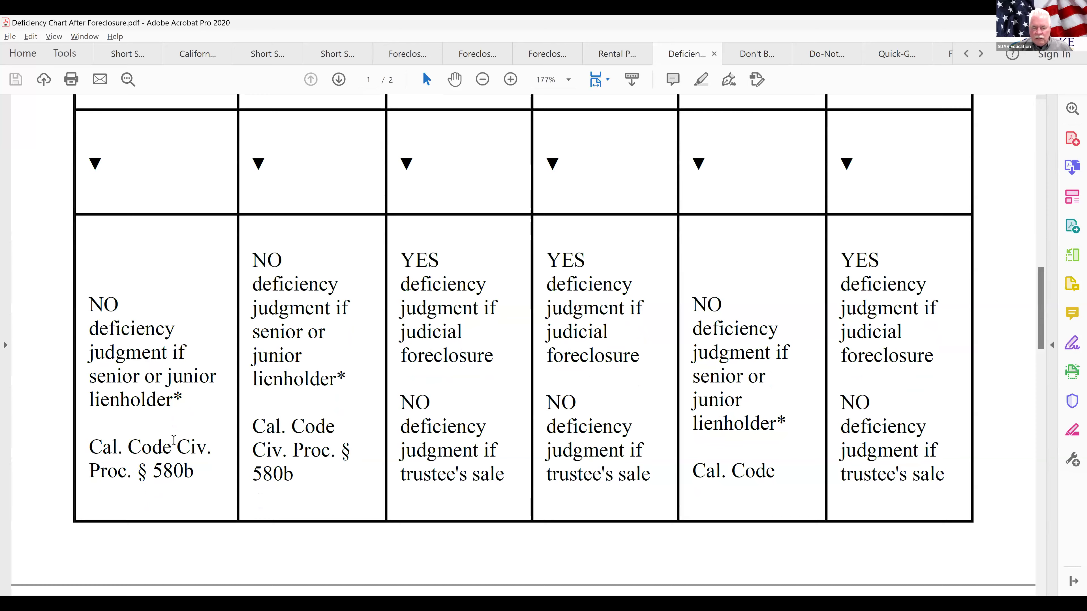
pyautogui.scroll(-3, 173, 440)
pyautogui.scroll(-3, 174, 440)
pyautogui.scroll(-5, 174, 439)
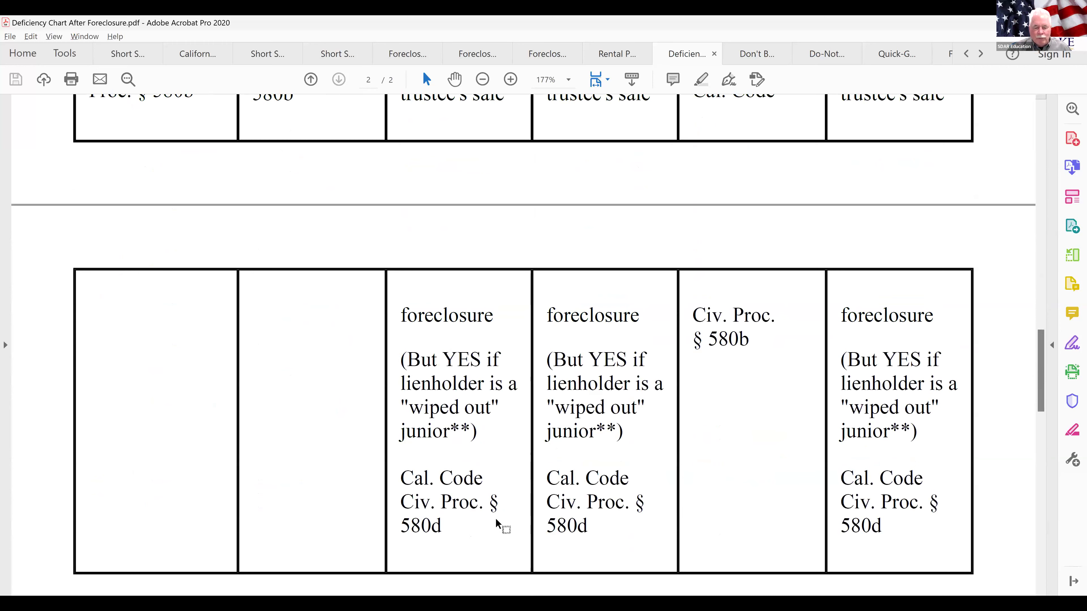
pyautogui.scroll(-1, 612, 452)
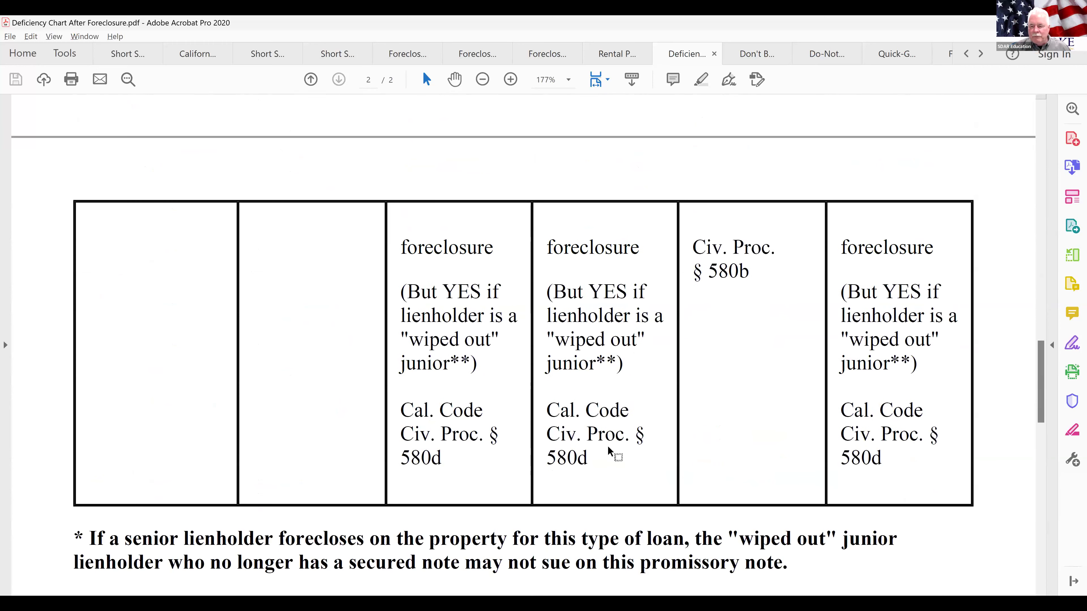
pyautogui.scroll(-2, 612, 450)
pyautogui.scroll(-3, 538, 422)
pyautogui.scroll(-2, 555, 424)
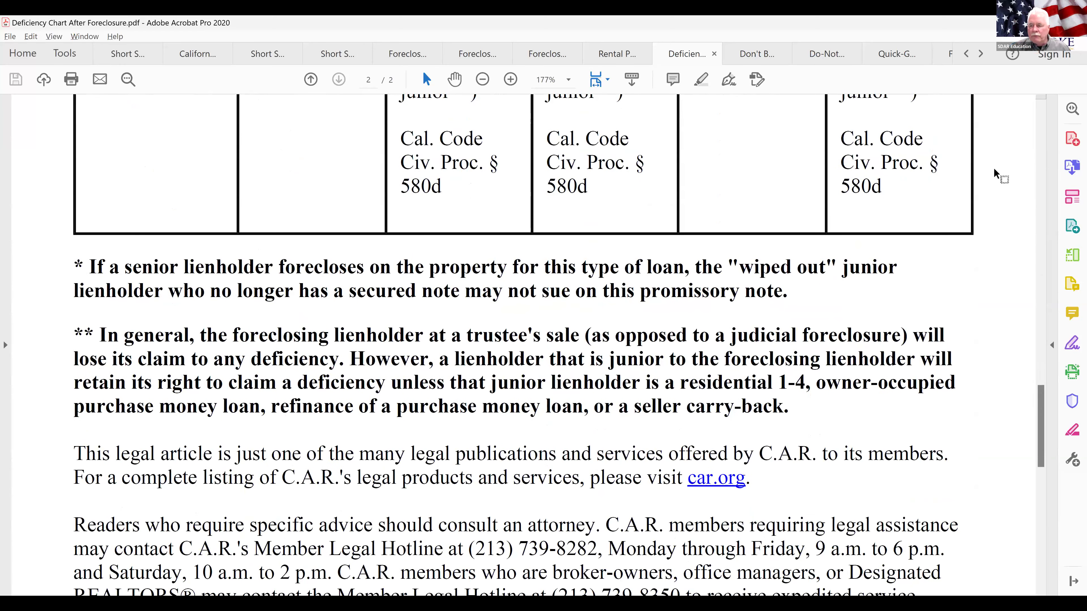
pyautogui.rightClick(1038, 159)
pyautogui.click(1024, 156)
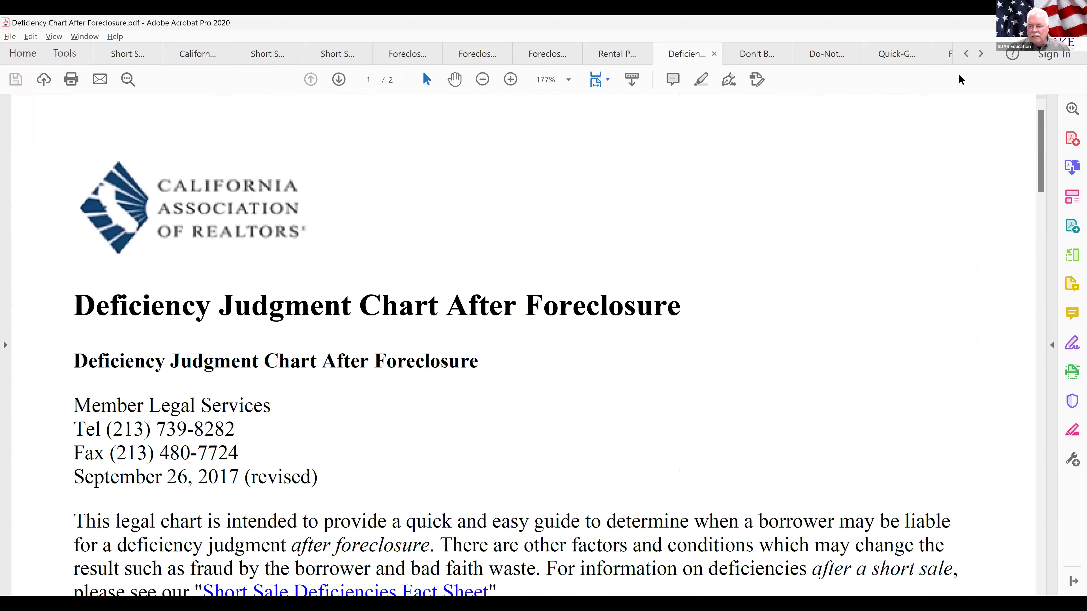
# Bring up the Don't Be Sued for Do Not Call/Auto-Dialing Violations PDF.
pyautogui.click(980, 54)
pyautogui.click(980, 54)
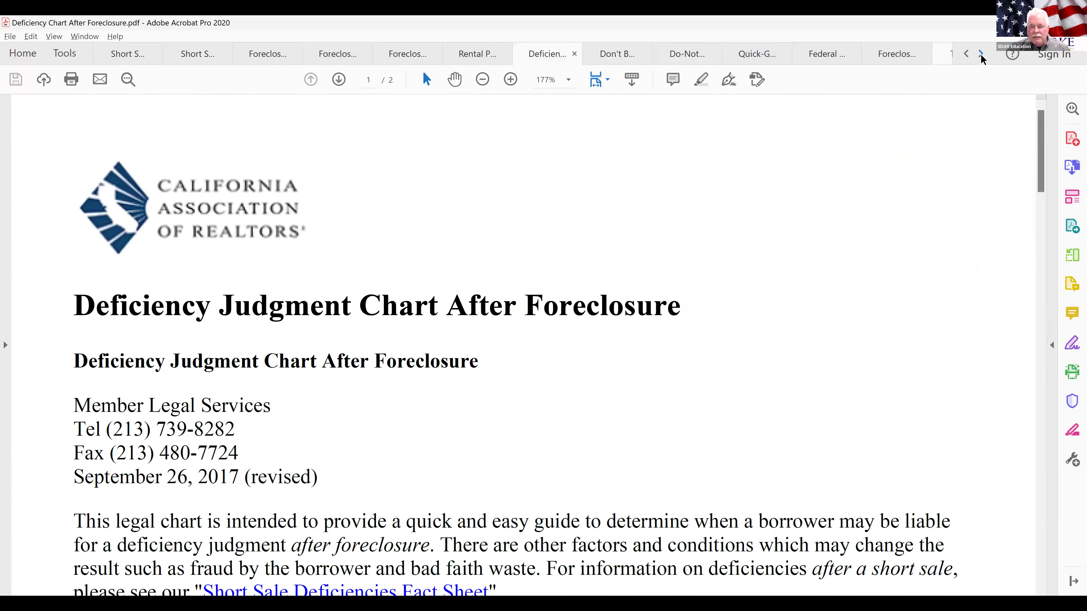
pyautogui.click(980, 54)
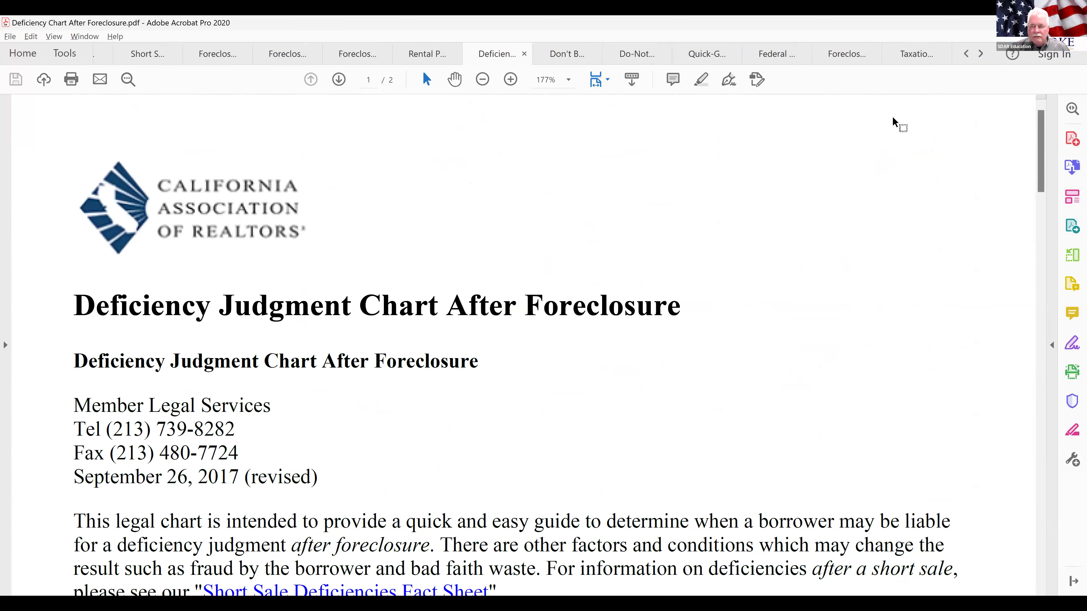
pyautogui.click(567, 54)
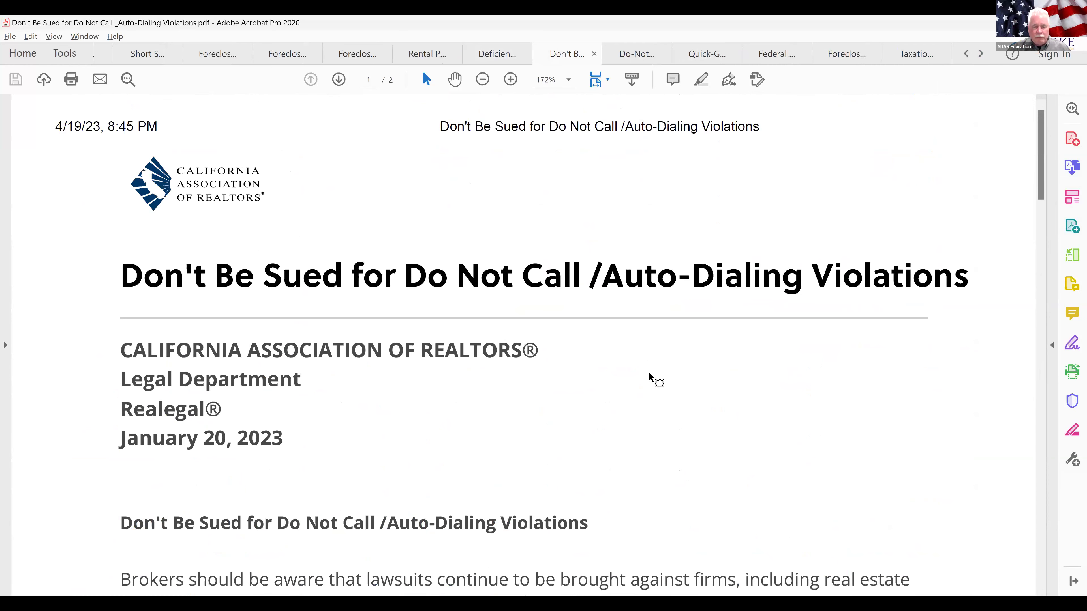
pyautogui.scroll(-2, 647, 372)
pyautogui.scroll(1, 621, 388)
pyautogui.scroll(1, 621, 387)
pyautogui.scroll(-5, 621, 387)
pyautogui.scroll(-4, 621, 382)
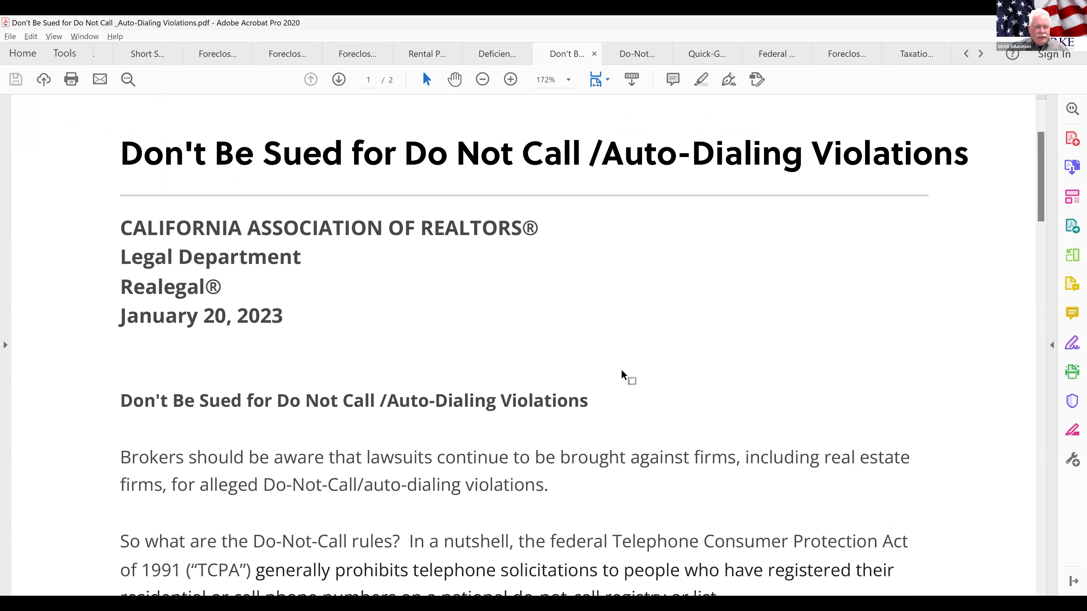
pyautogui.scroll(-5, 621, 371)
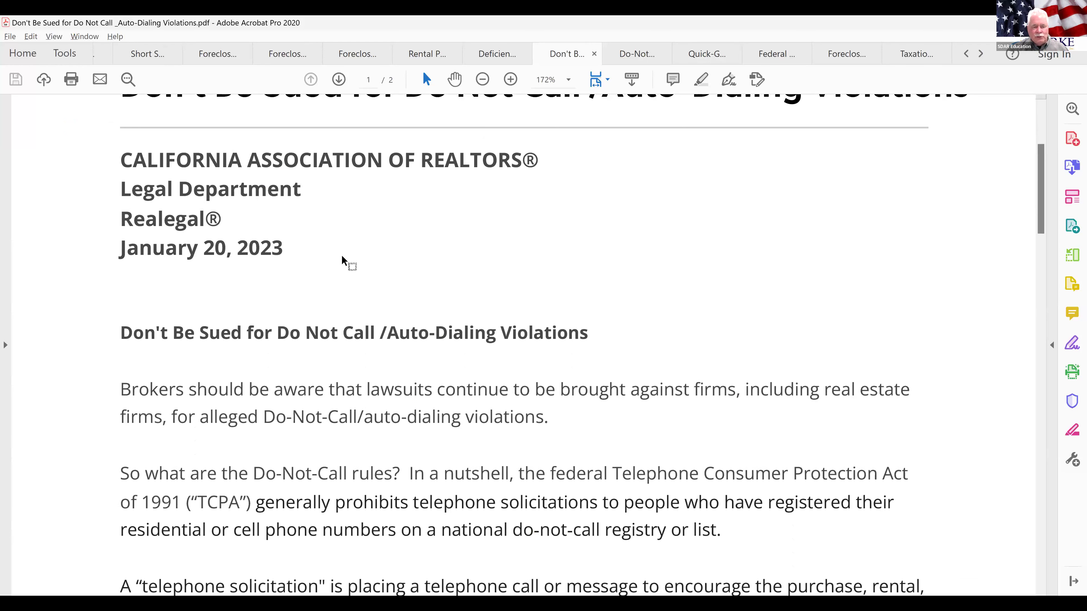
pyautogui.scroll(-1, 529, 290)
pyautogui.scroll(-3, 529, 294)
pyautogui.scroll(-4, 529, 289)
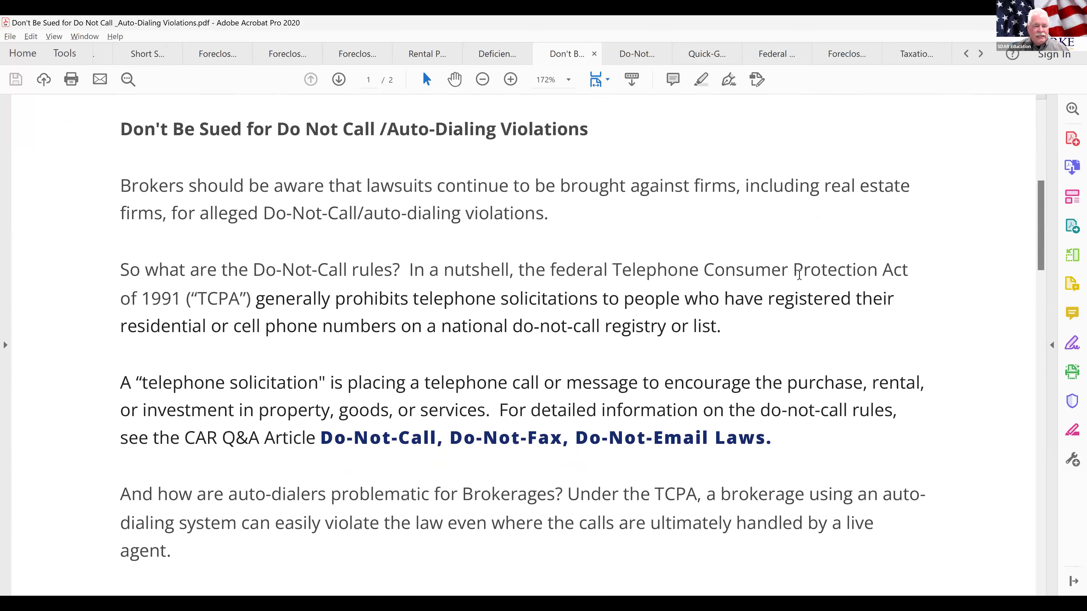
pyautogui.scroll(-3, 794, 299)
pyautogui.scroll(-1, 795, 298)
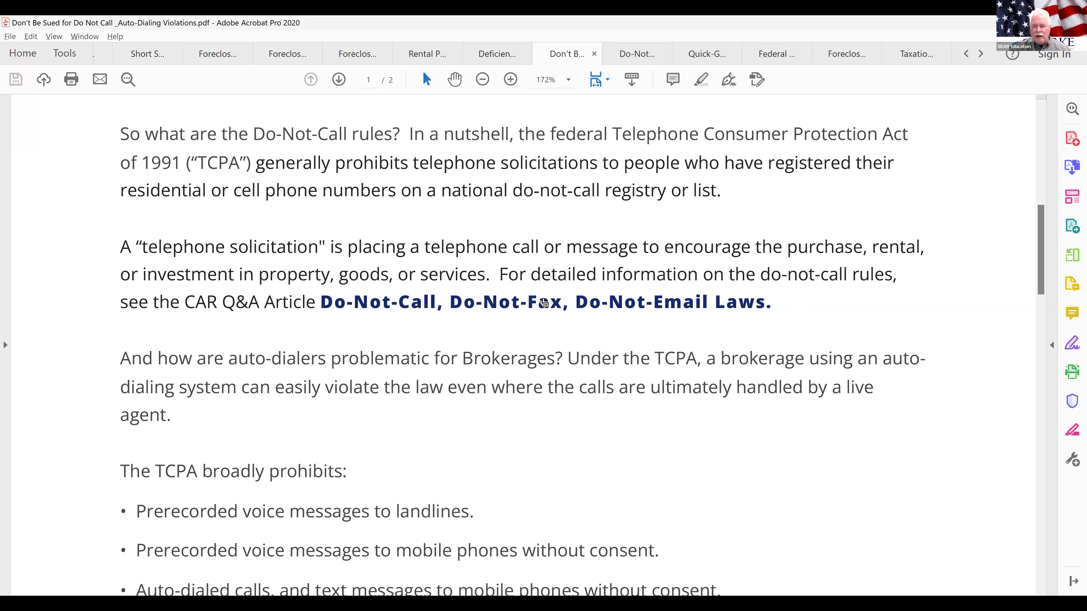
pyautogui.scroll(-1, 853, 372)
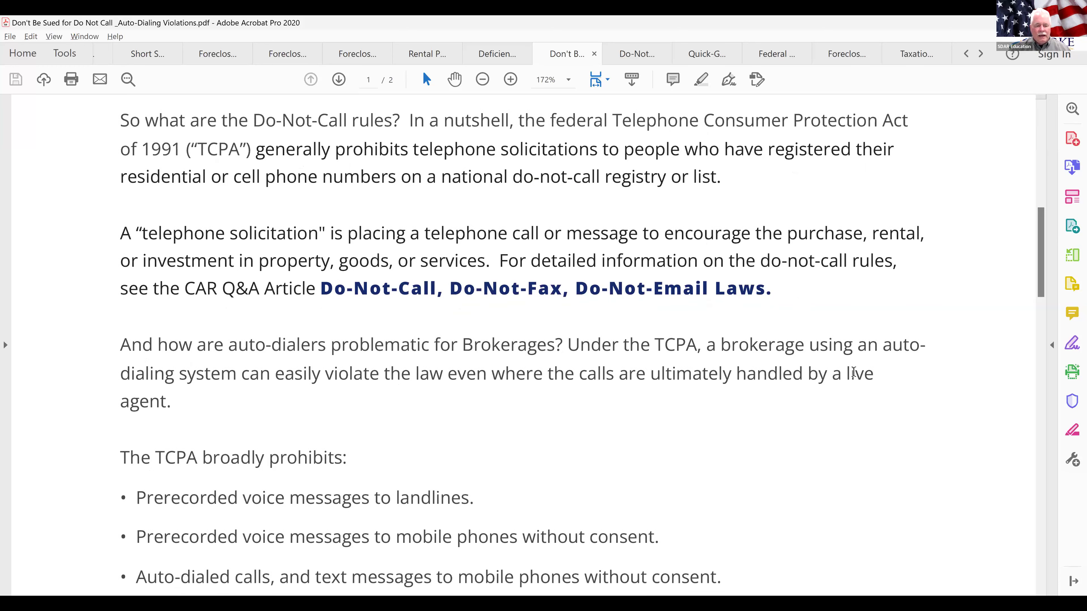
pyautogui.scroll(-1, 853, 371)
pyautogui.scroll(-4, 853, 378)
pyautogui.scroll(-2, 853, 376)
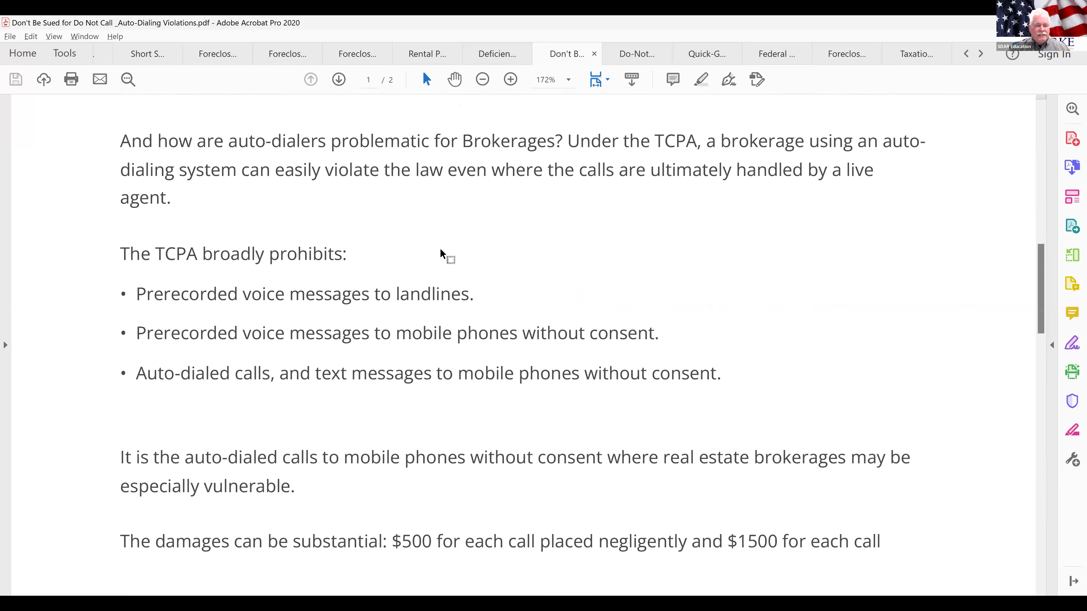
pyautogui.scroll(-3, 614, 278)
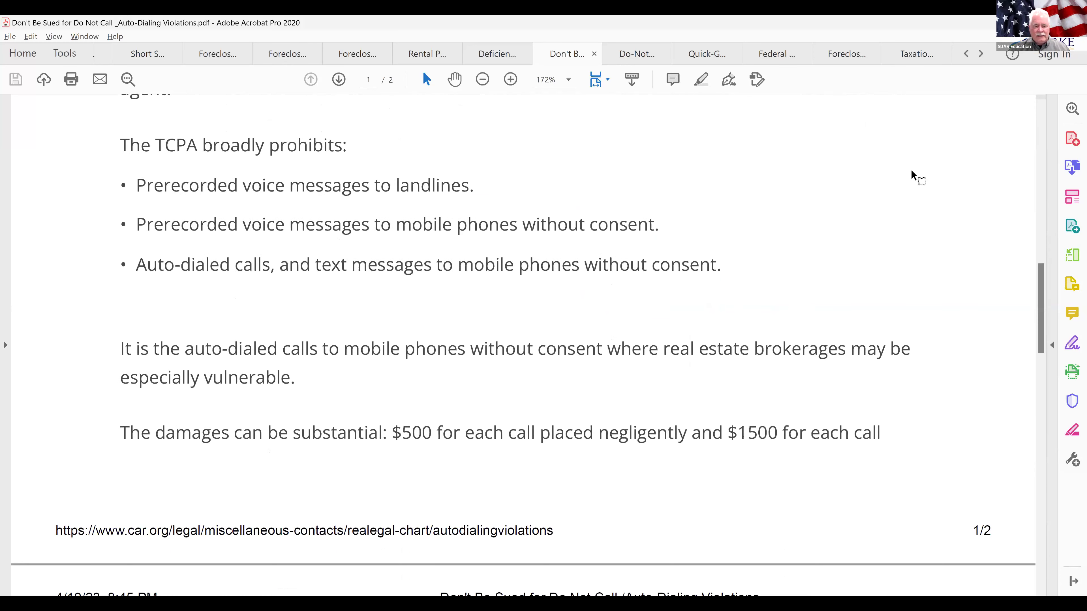
pyautogui.scroll(-1, 912, 175)
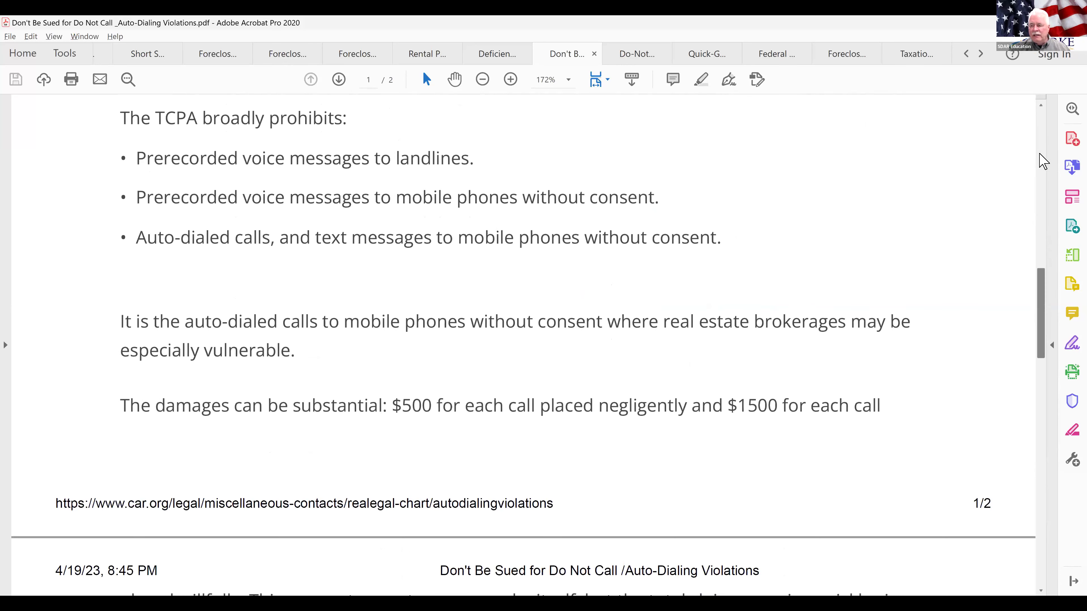
pyautogui.rightClick(1040, 178)
pyautogui.click(1039, 180)
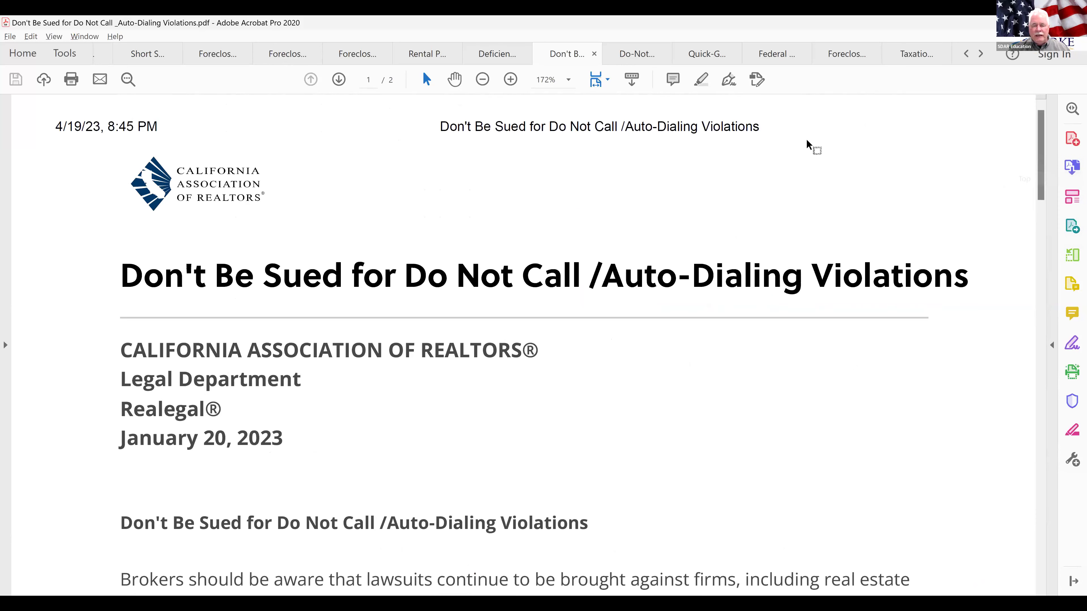
# Open the Do-Not-Call, Do-Not-Fax, Do-Not-Email Laws guide and page ahead to A12's exemption list.
pyautogui.click(638, 58)
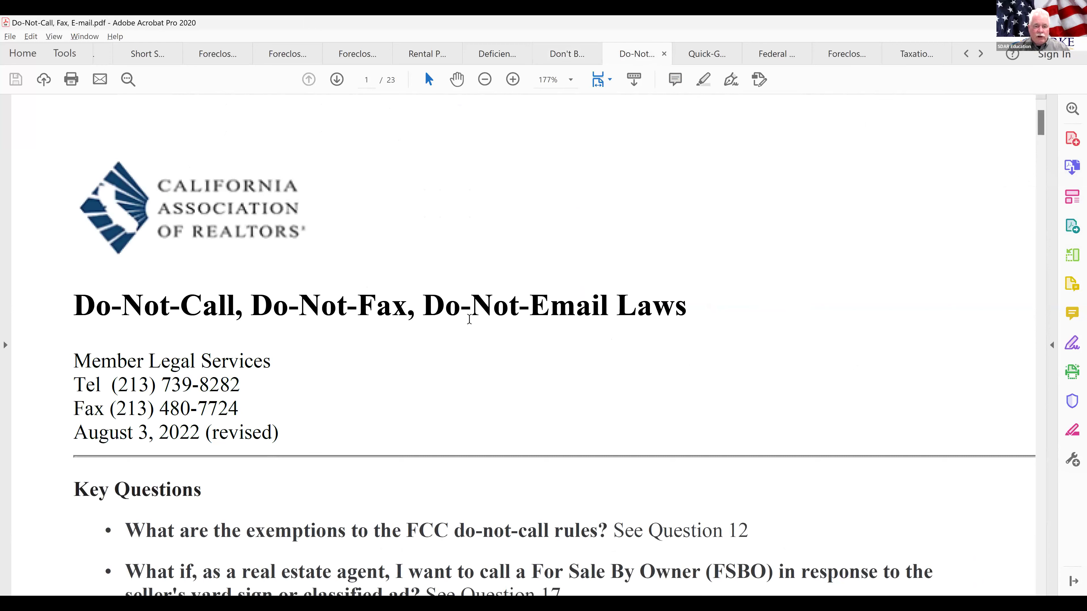
pyautogui.scroll(-2, 762, 335)
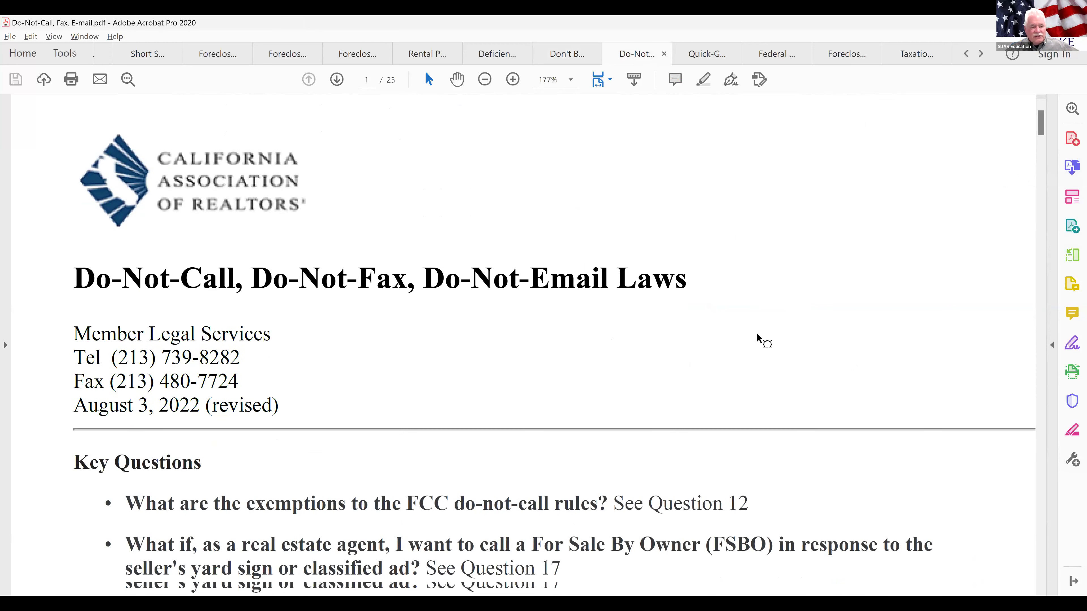
pyautogui.scroll(-6, 763, 336)
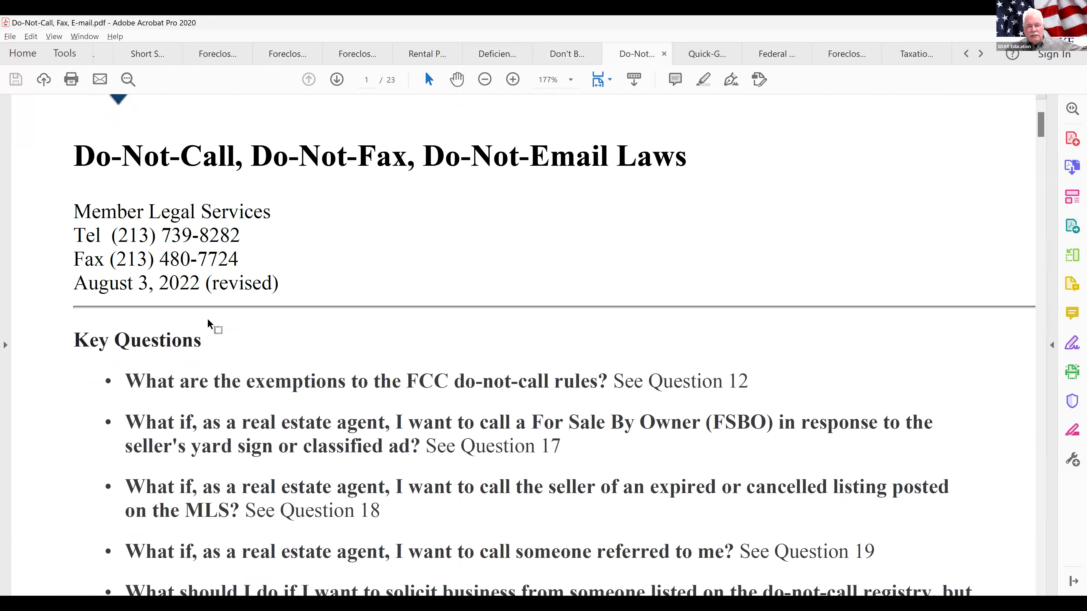
pyautogui.scroll(-6, 210, 319)
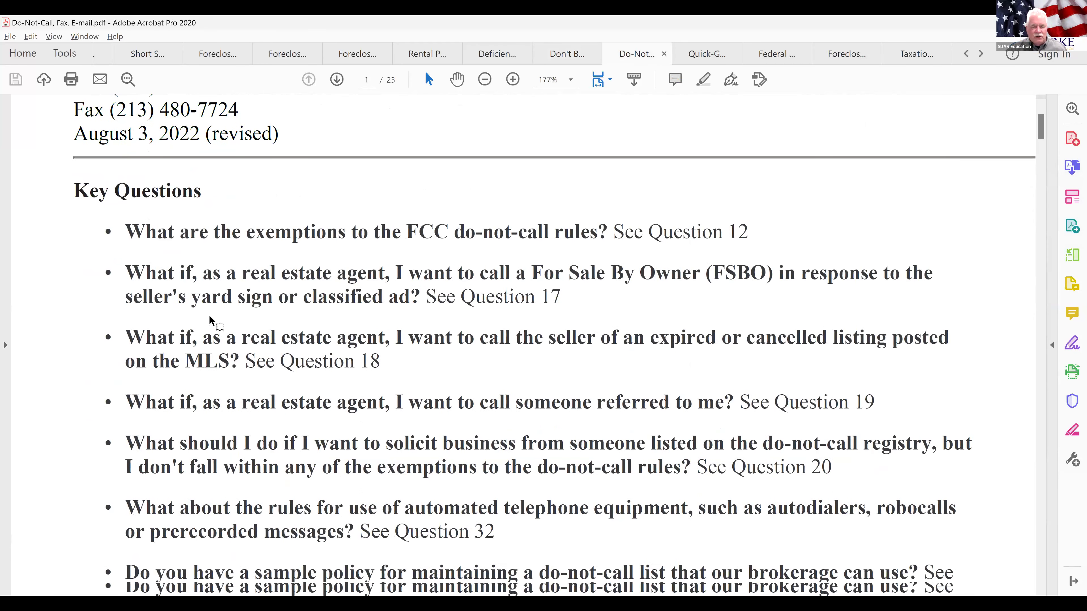
pyautogui.scroll(-1, 210, 315)
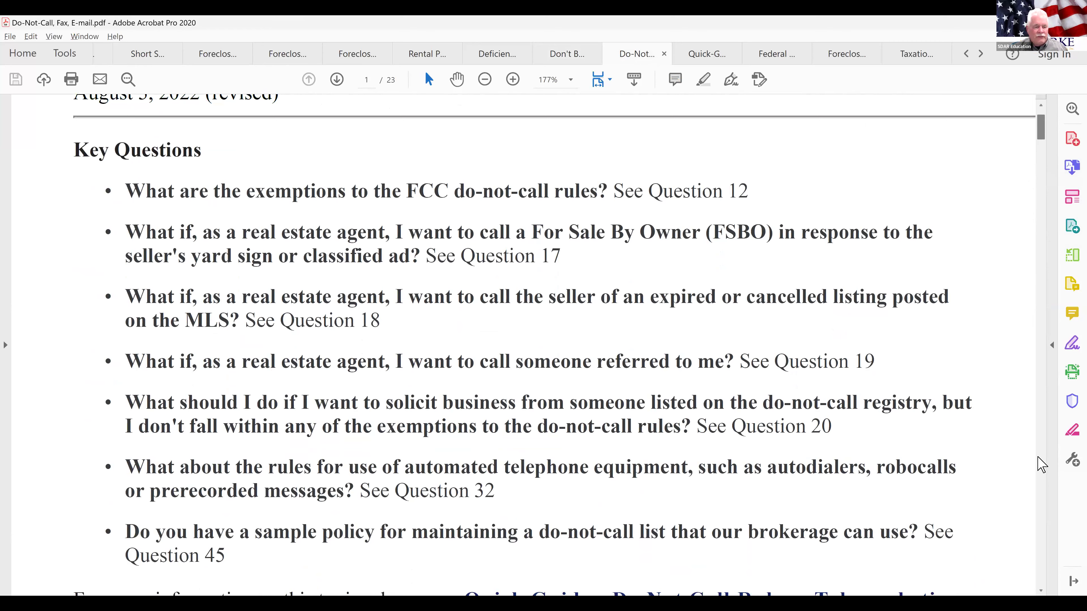
pyautogui.press('pagedown')
pyautogui.press('pagedown')
pyautogui.press('pagedown')
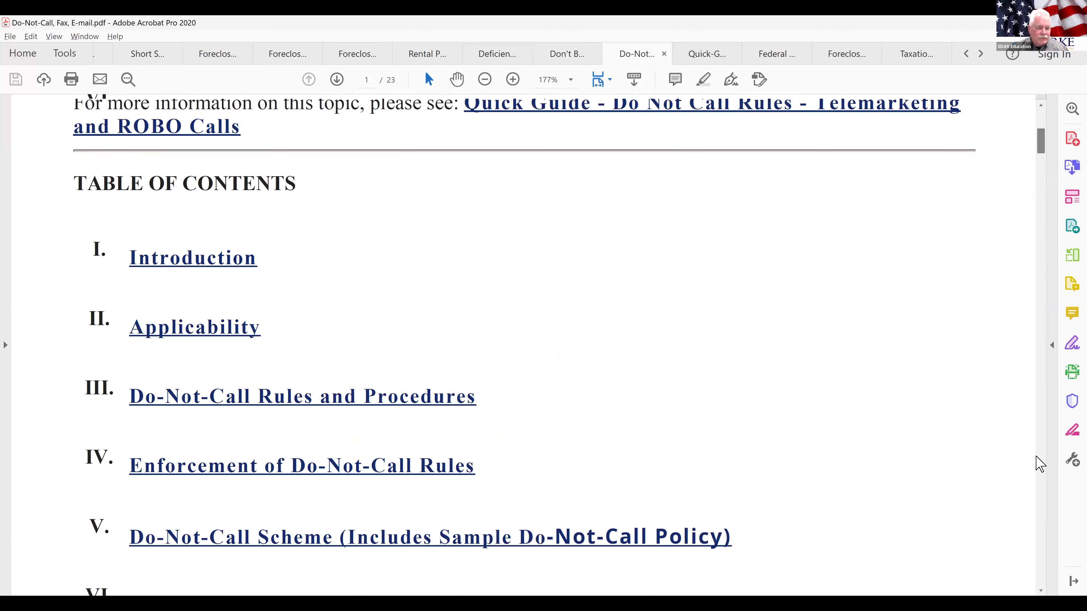
pyautogui.press('pagedown')
pyautogui.press('pagedown')
pyautogui.press('pagedown')
pyautogui.press('pagedown')
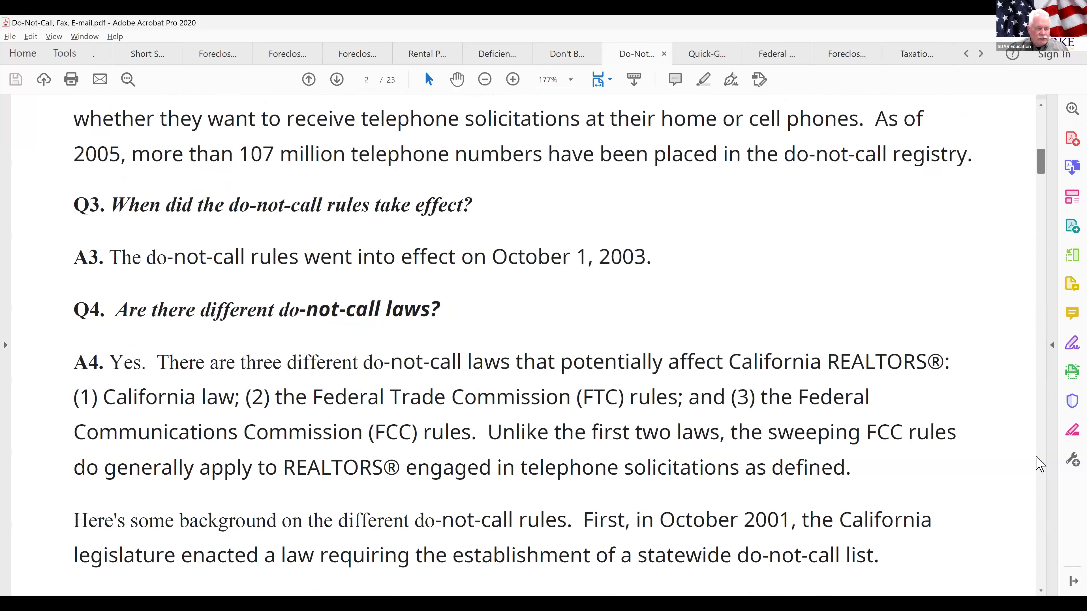
pyautogui.press('pagedown')
pyautogui.press('pagedown')
pyautogui.press('pagedown')
pyautogui.press('pagedown')
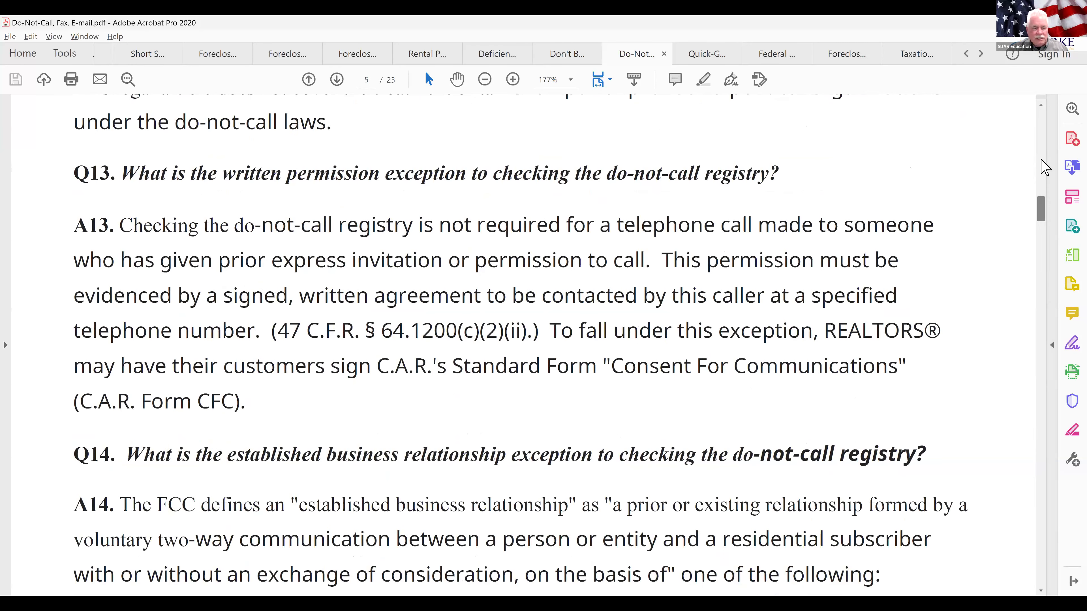
pyautogui.press('pageup')
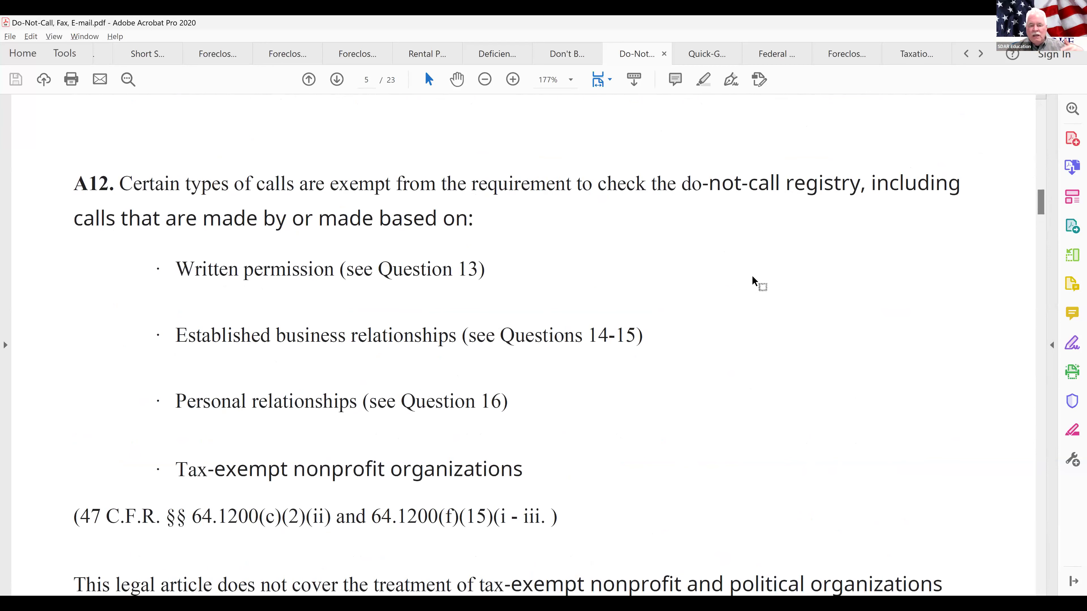
# Read the registry exemptions in Q12–Q14 on page 5, then jump back to the first page.
pyautogui.scroll(-3, 736, 306)
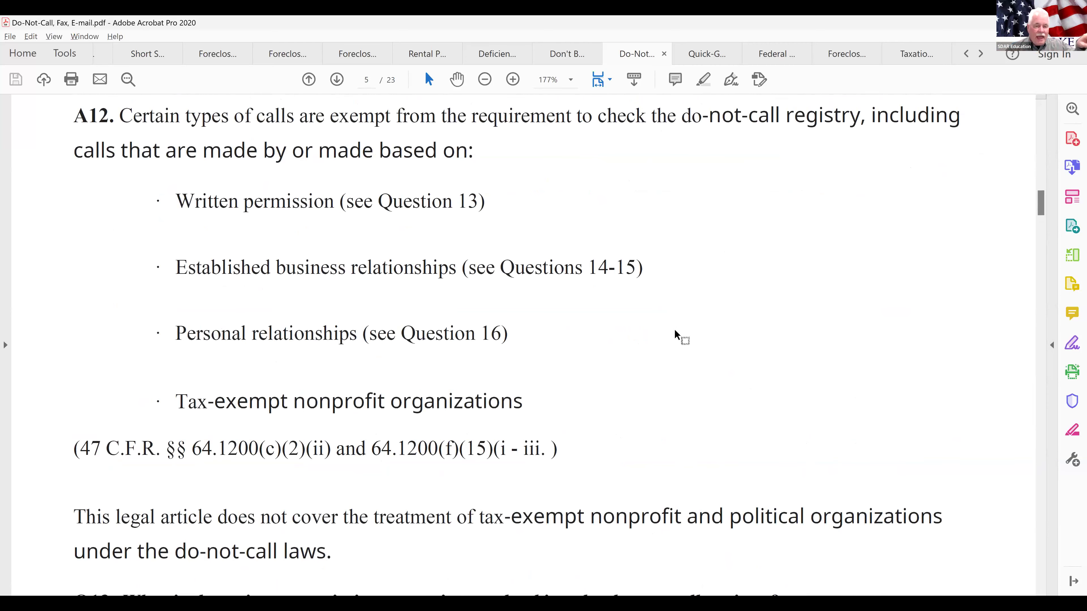
pyautogui.scroll(-4, 676, 336)
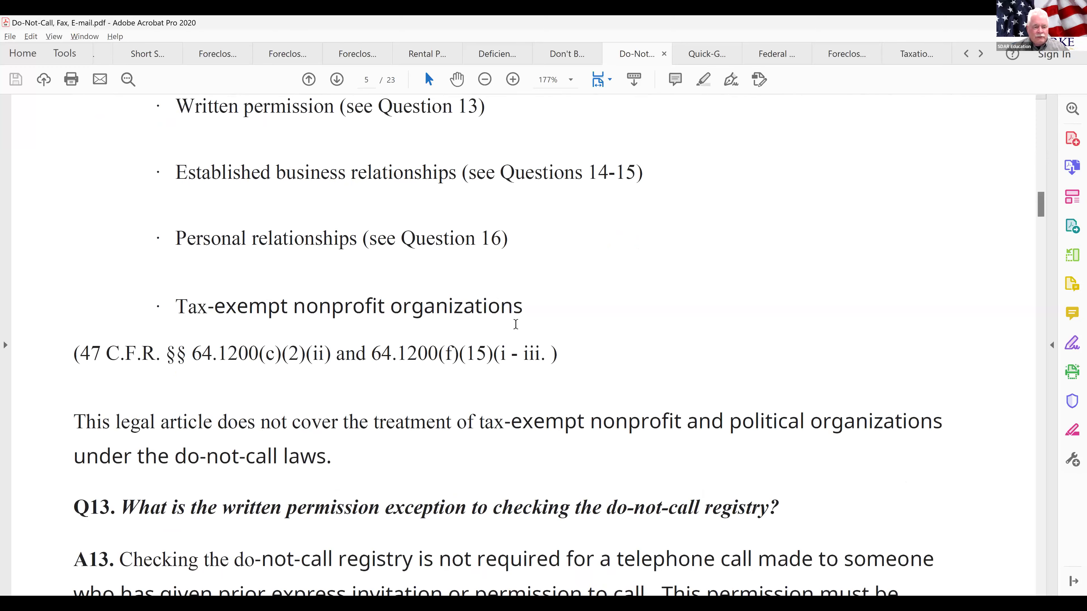
pyautogui.scroll(-5, 516, 324)
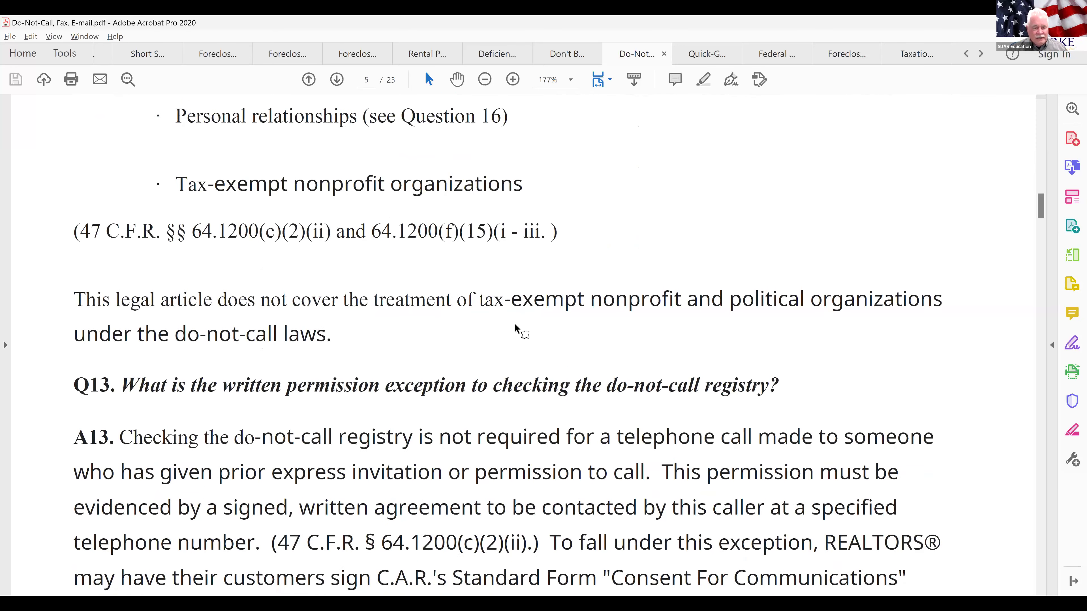
pyautogui.scroll(-1, 515, 326)
pyautogui.scroll(-4, 515, 326)
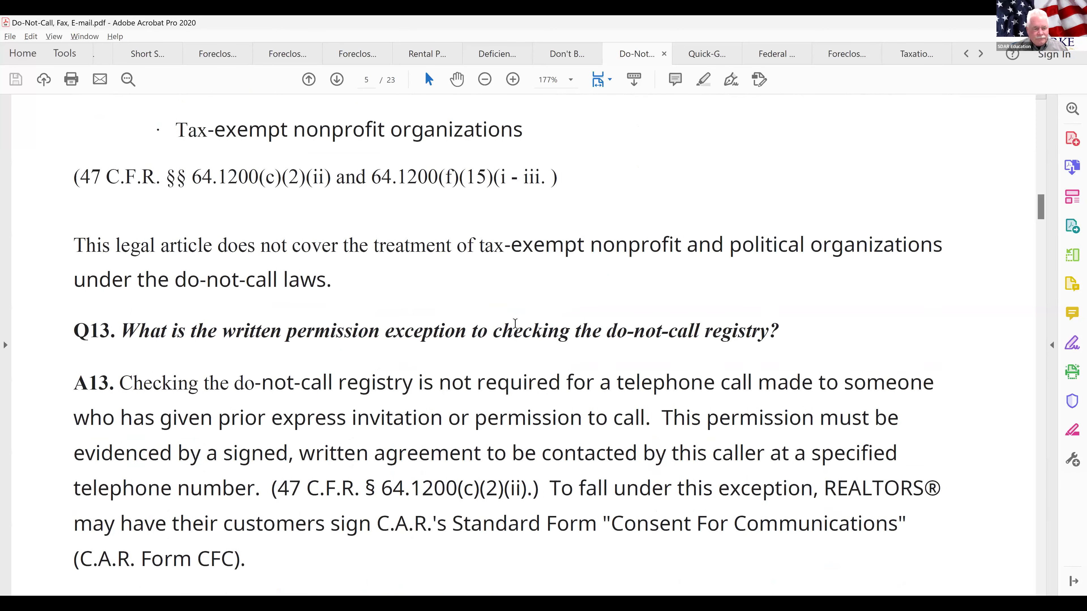
pyautogui.rightClick(1040, 159)
pyautogui.click(1039, 186)
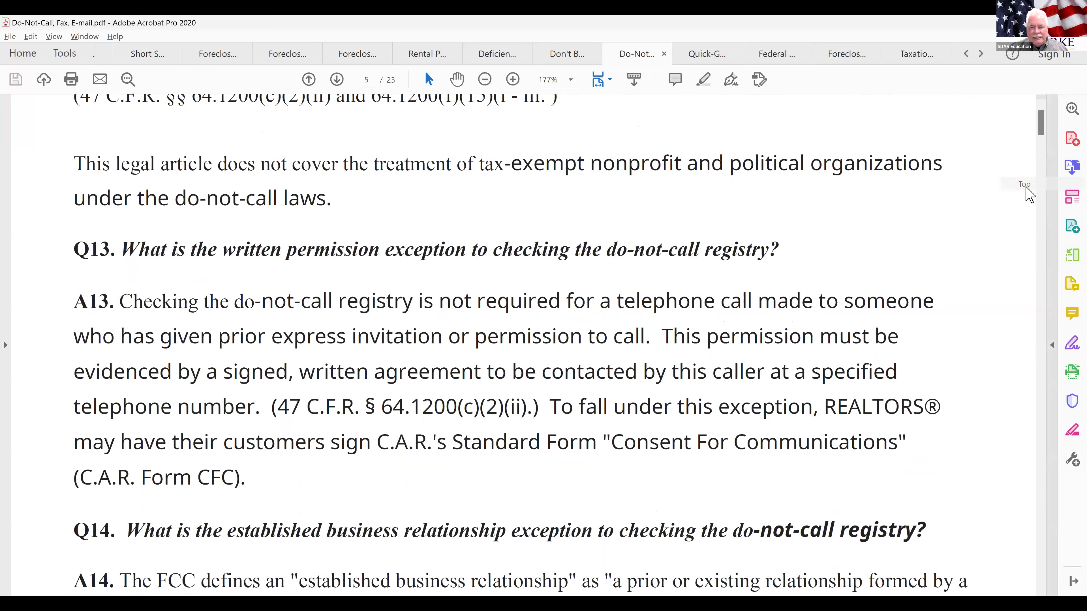
# Open the Do Not Call Rules quick guide and scroll down to the Robocalls rules and copyright notice.
pyautogui.click(705, 54)
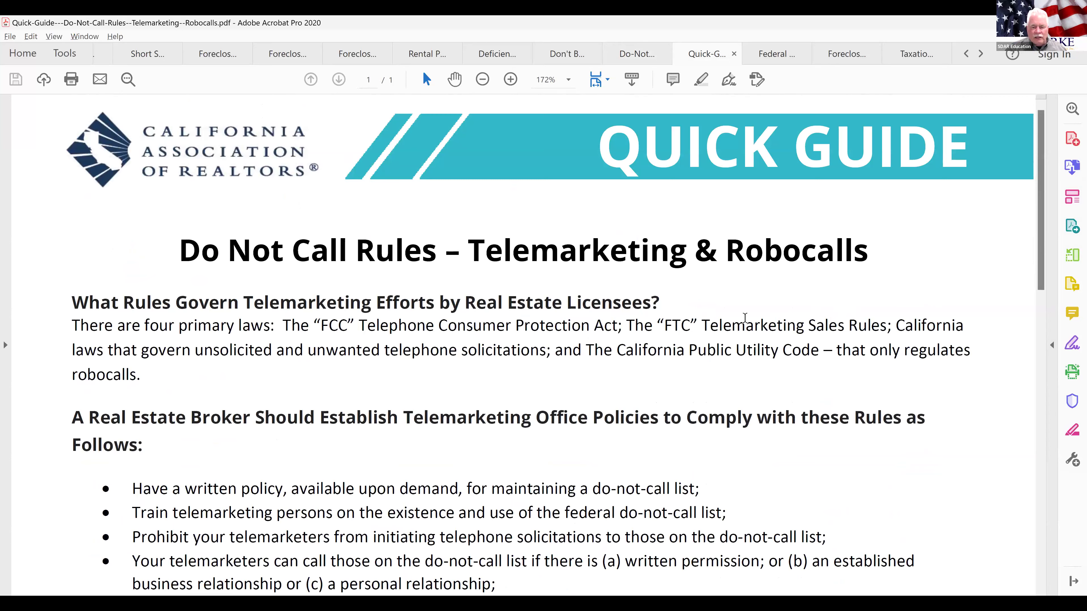
pyautogui.scroll(-1, 745, 318)
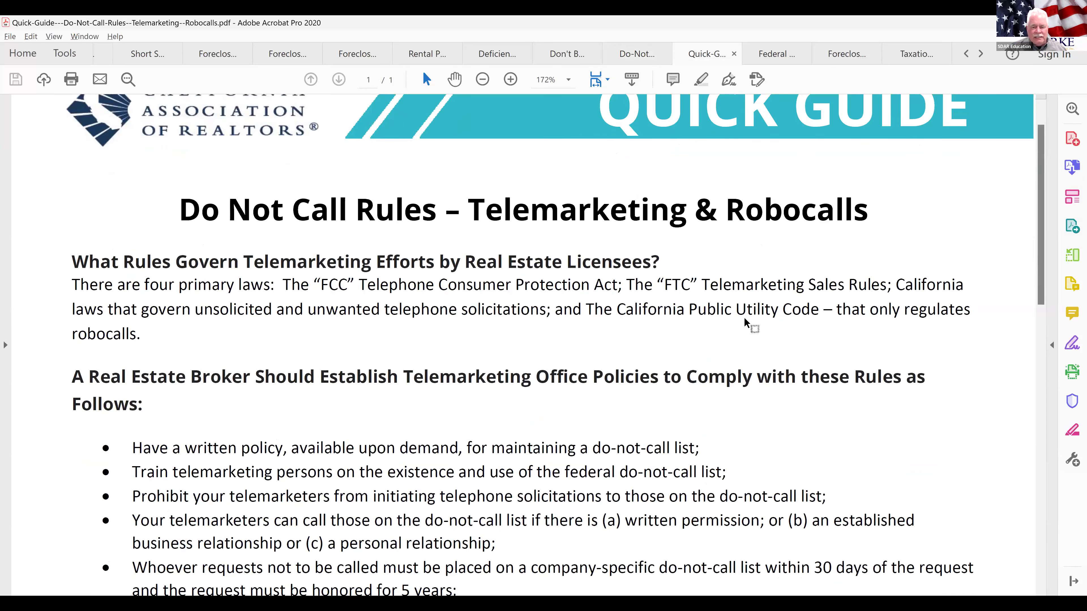
pyautogui.scroll(-4, 744, 318)
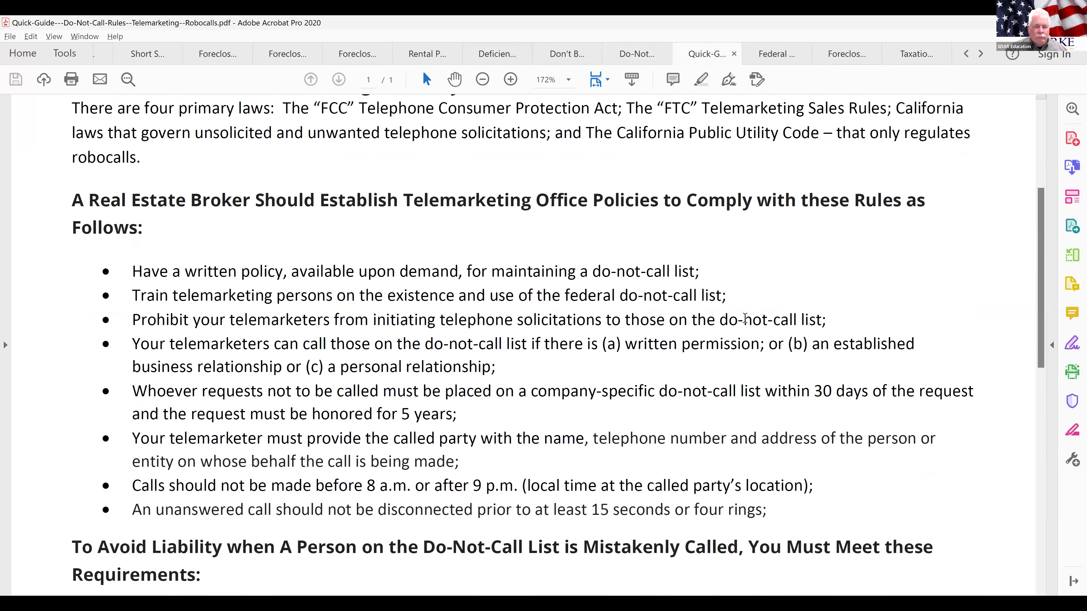
pyautogui.scroll(-1, 745, 319)
pyautogui.scroll(-1, 744, 321)
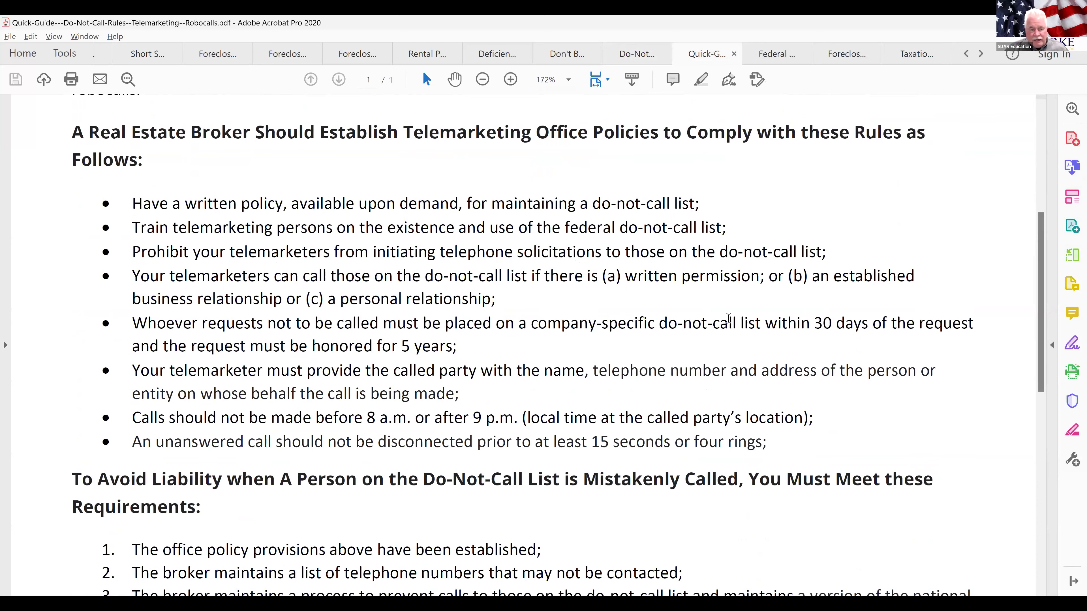
pyautogui.scroll(-1, 729, 323)
pyautogui.scroll(-5, 729, 324)
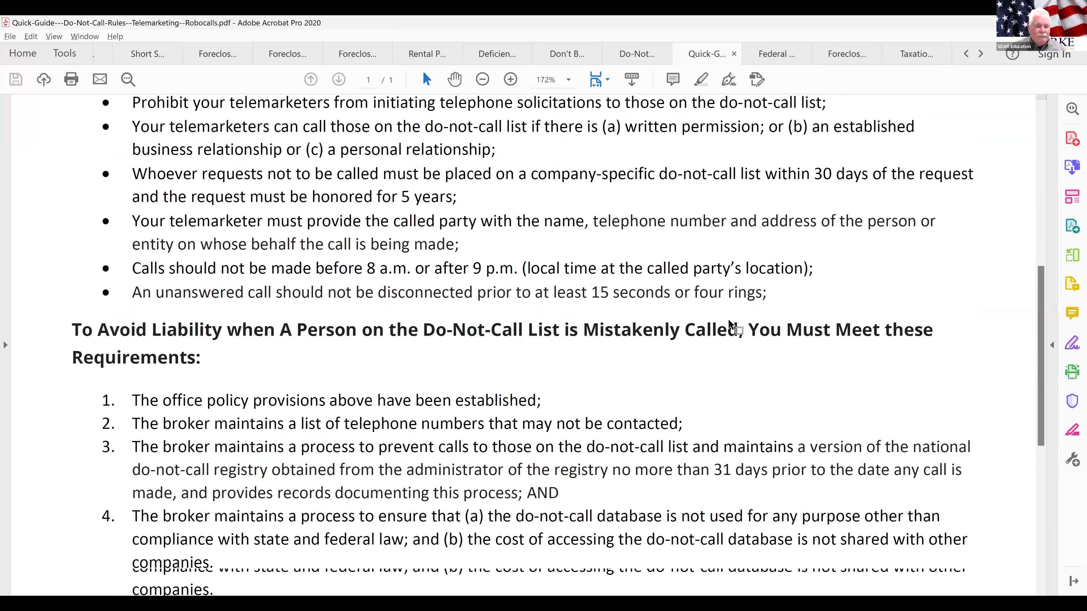
pyautogui.scroll(-4, 730, 325)
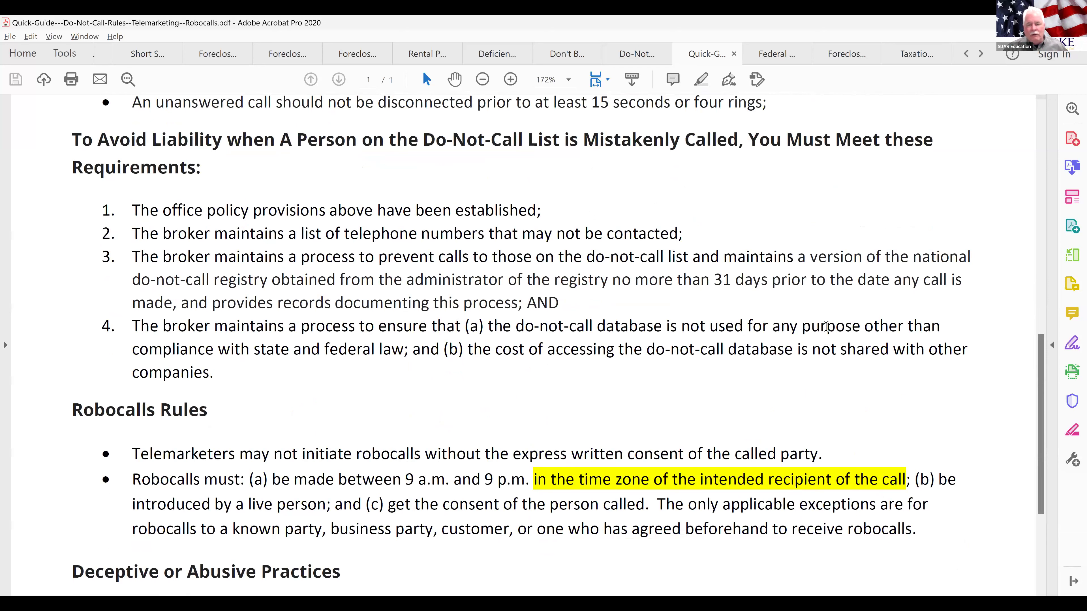
pyautogui.scroll(-5, 826, 327)
pyautogui.scroll(-4, 826, 327)
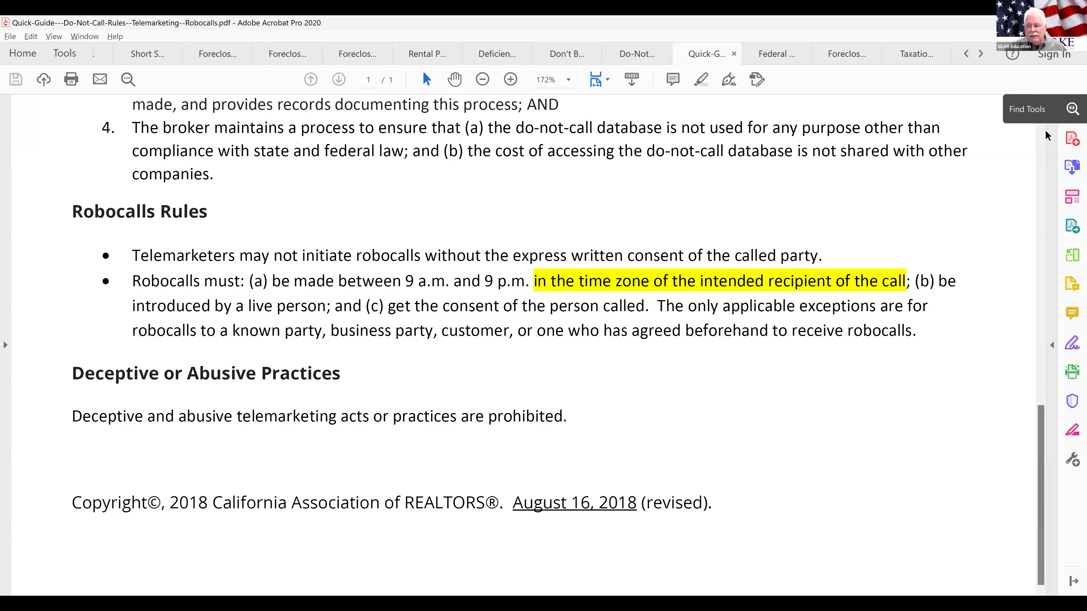
pyautogui.rightClick(1041, 165)
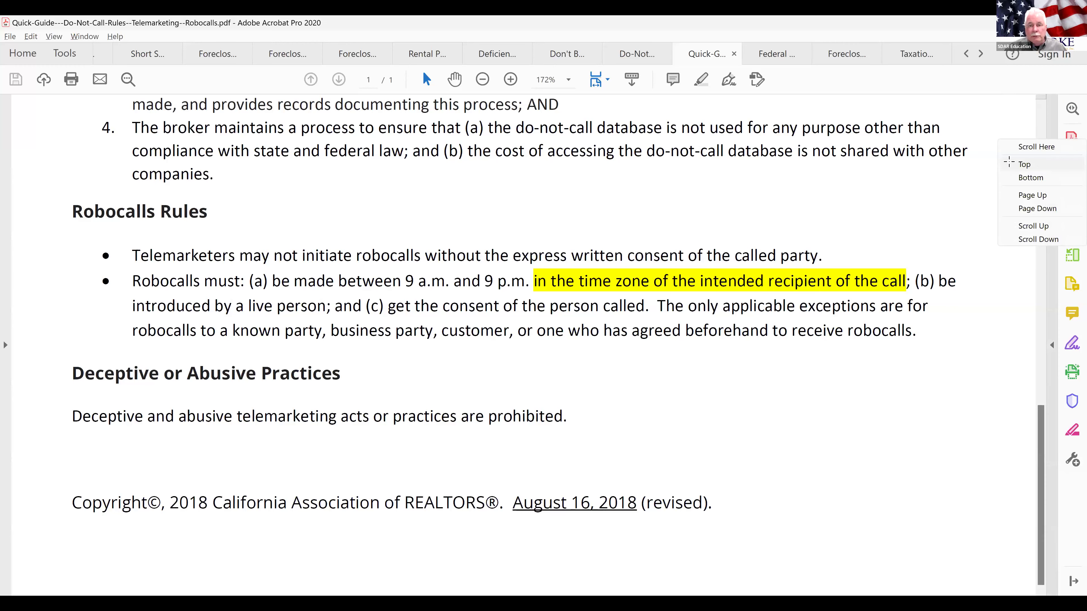
# Return the Quick Guide to its top and close the short sale and foreclosure PDFs.
pyautogui.click(1025, 164)
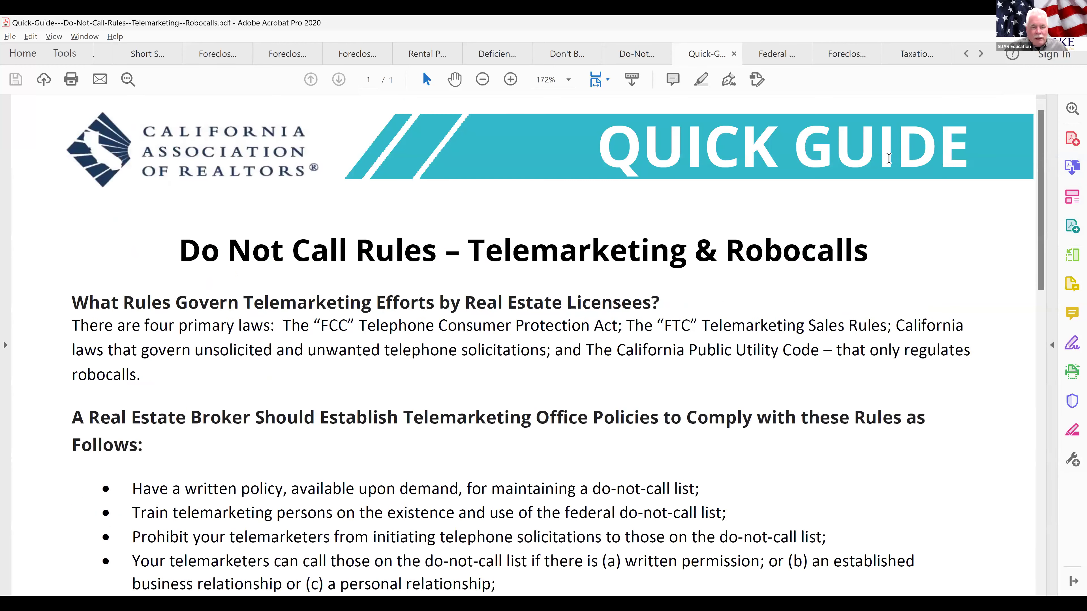
pyautogui.click(175, 54)
pyautogui.click(175, 54)
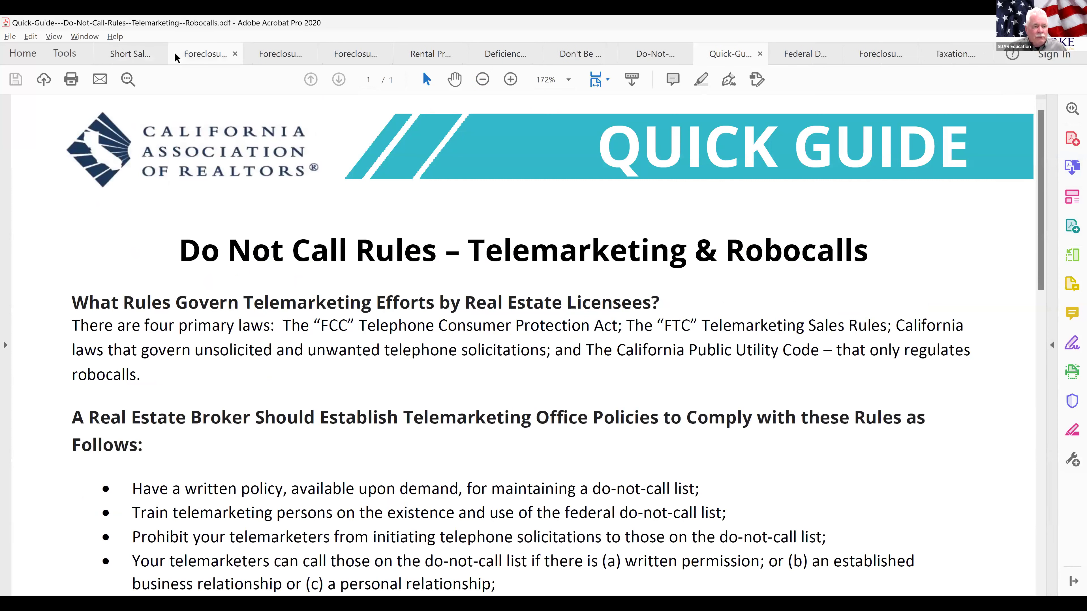
pyautogui.click(160, 54)
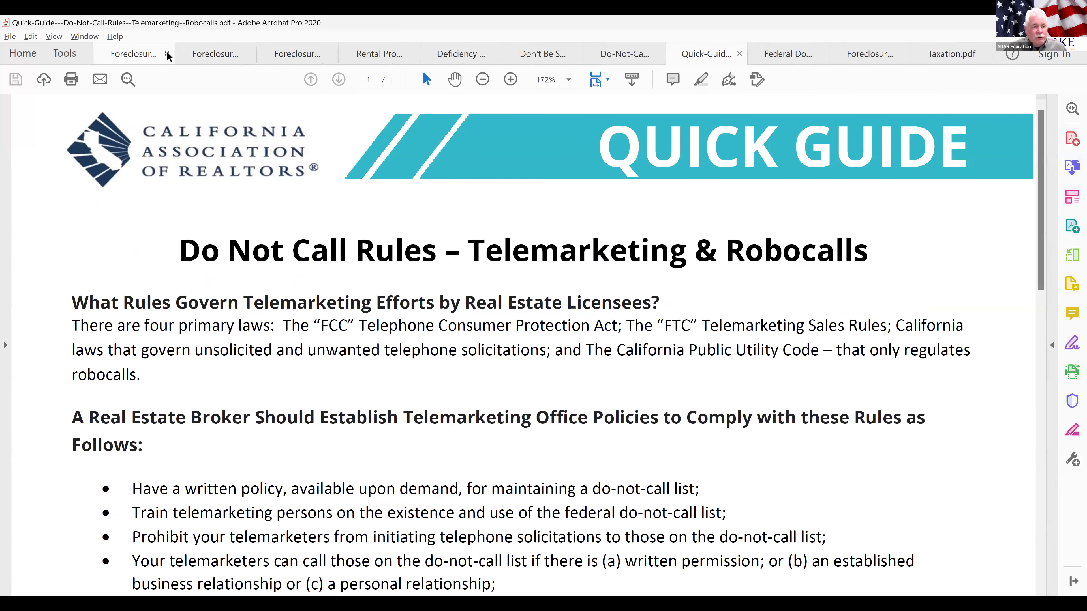
pyautogui.click(167, 54)
pyautogui.click(176, 54)
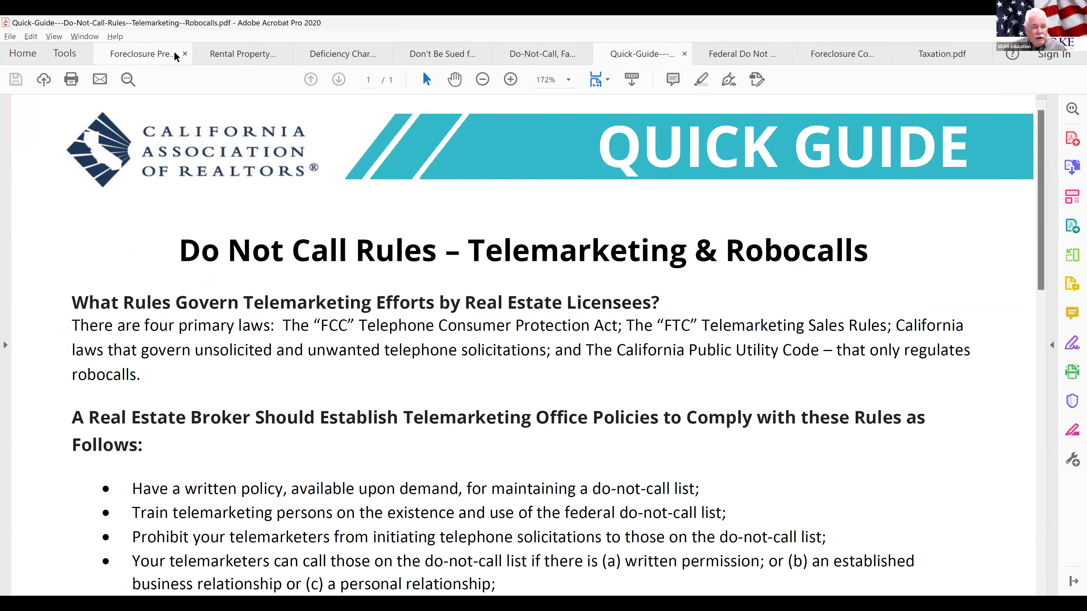
pyautogui.click(184, 54)
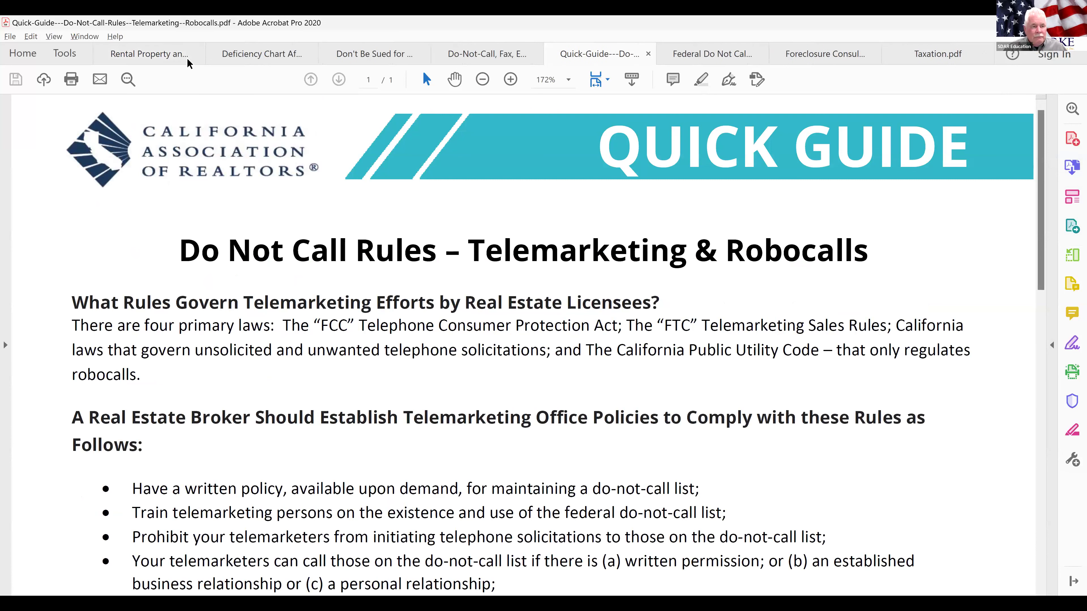
# Close the Rental Property, Deficiency Chart and Don't Be Sued PDFs, then open Federal Do Not Call.
pyautogui.click(198, 54)
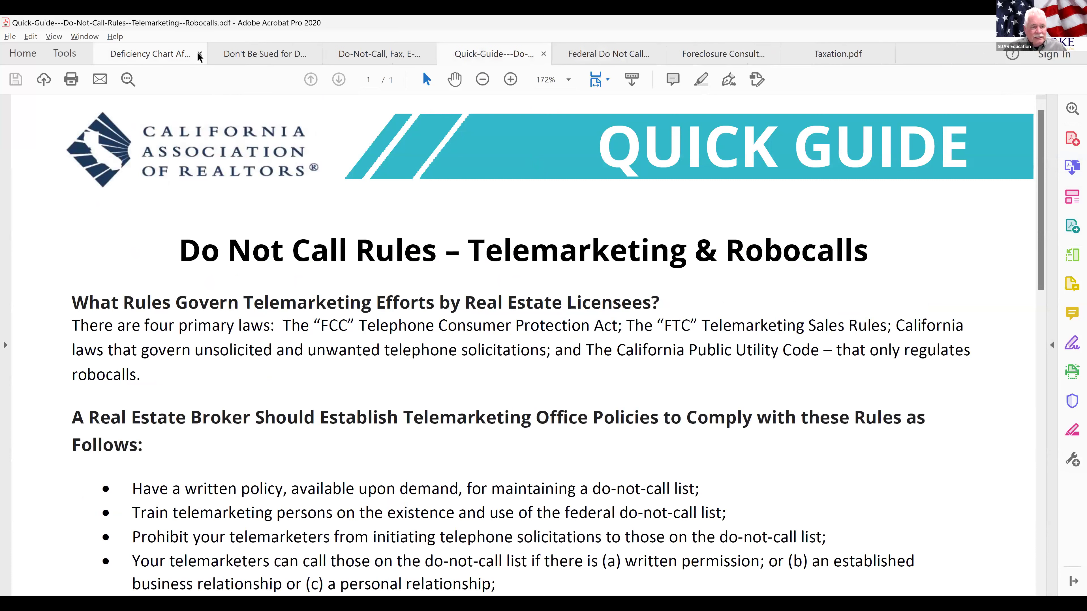
pyautogui.click(198, 55)
pyautogui.click(199, 54)
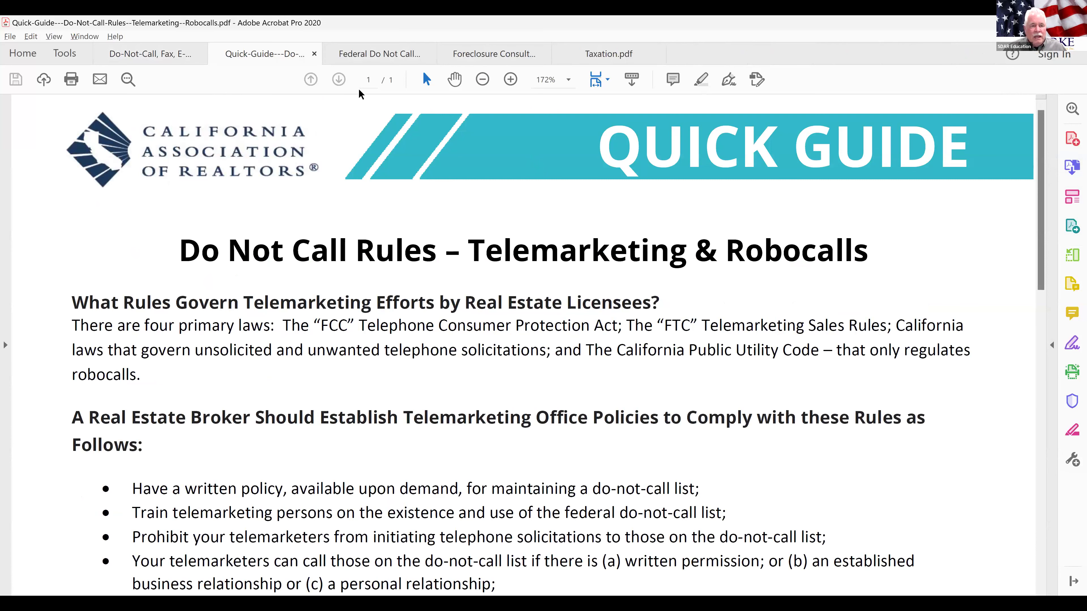
pyautogui.click(277, 58)
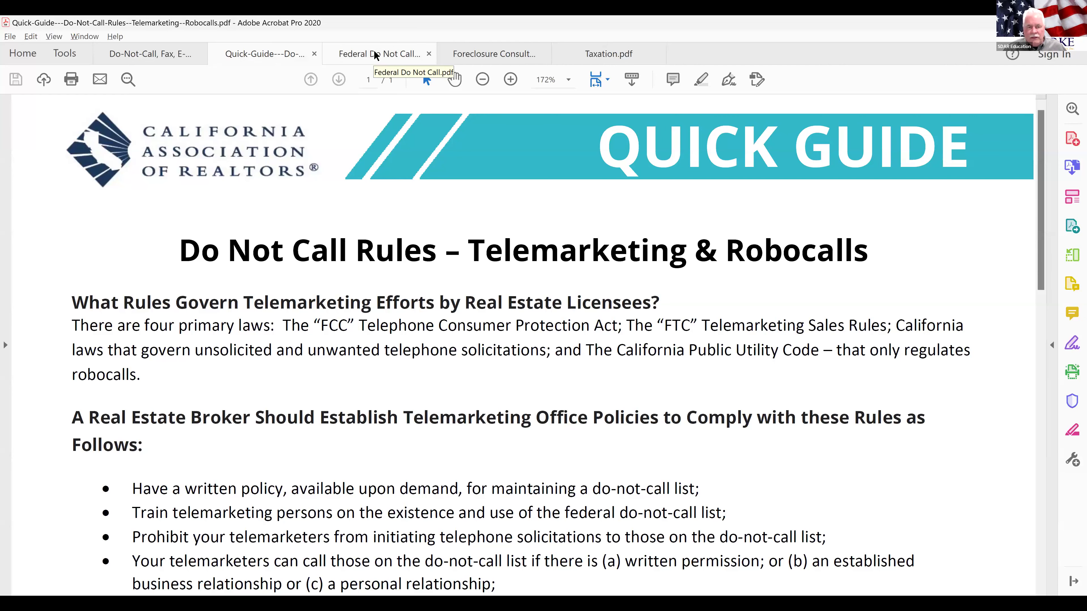
pyautogui.click(374, 54)
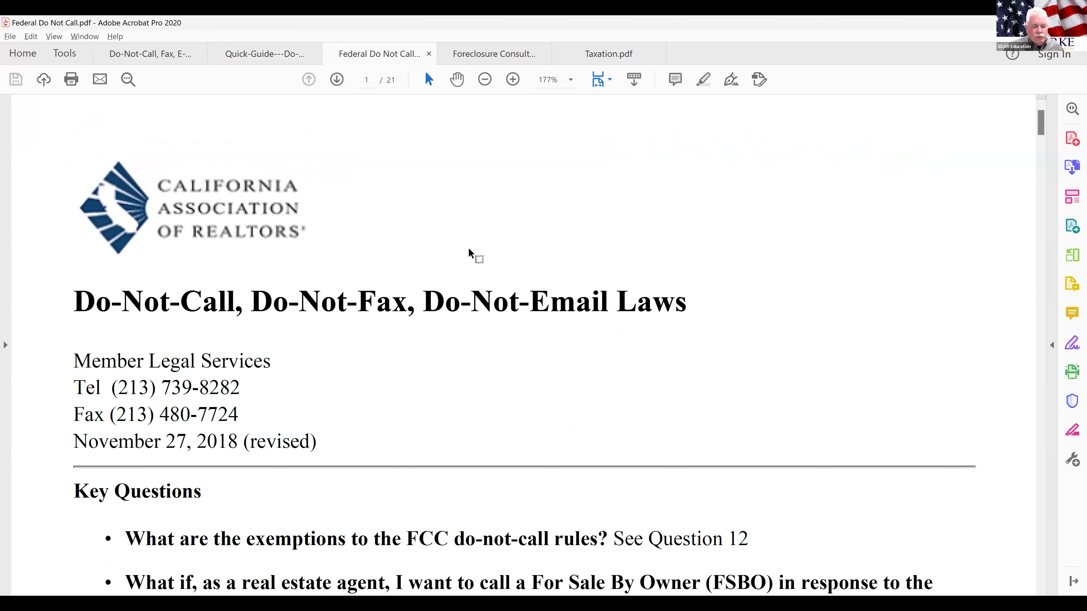
# Close the Federal Do Not Call and Do-Not-Call laws PDFs, view Taxation.pdf, then quit Acrobat.
pyautogui.click(429, 54)
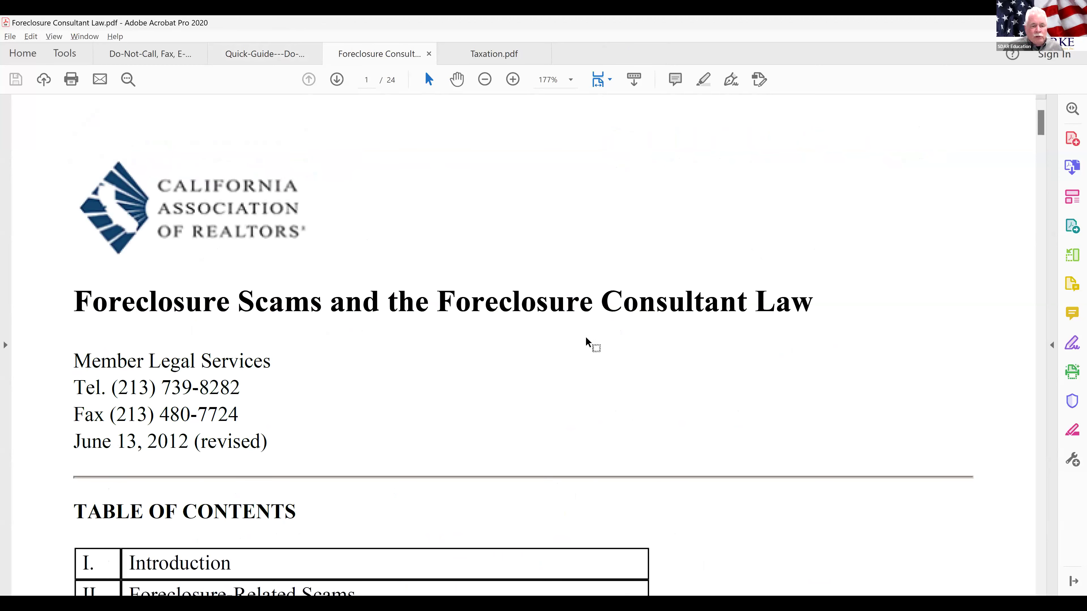
pyautogui.scroll(-5, 586, 342)
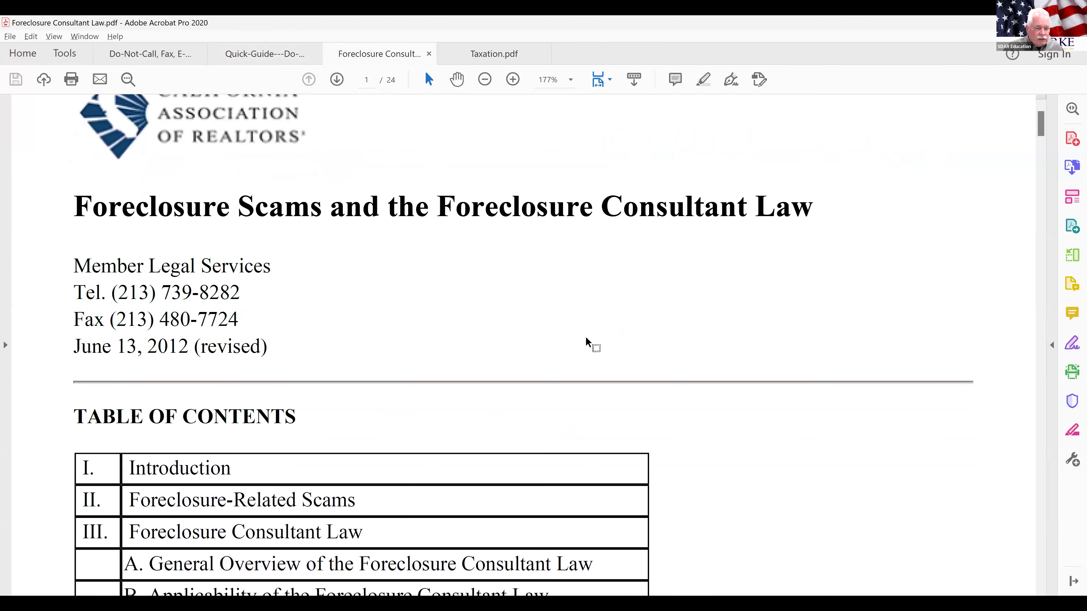
pyautogui.scroll(-10, 588, 339)
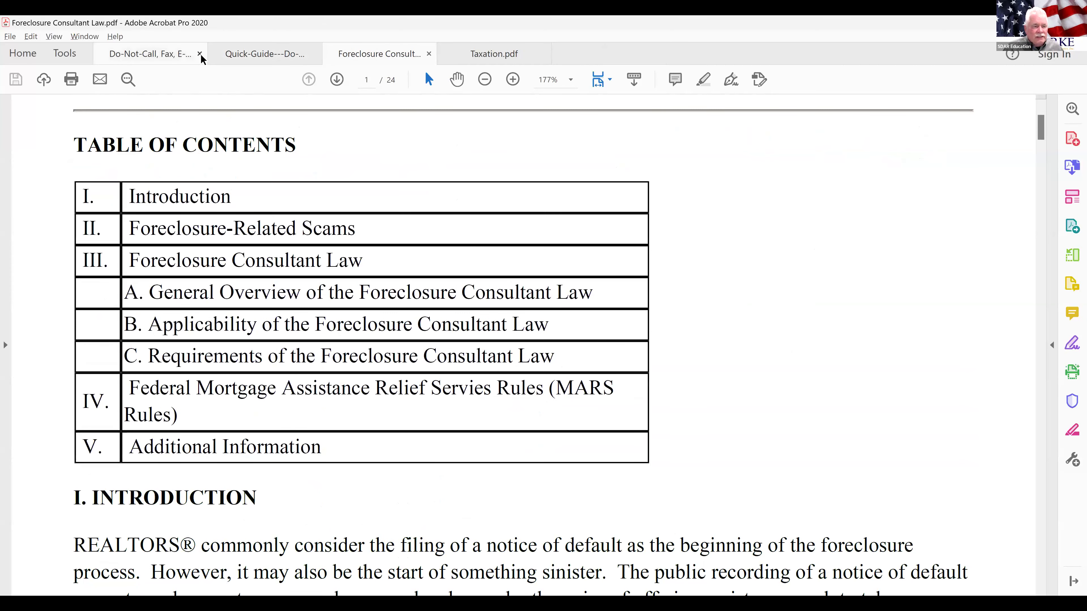
pyautogui.click(200, 54)
pyautogui.click(357, 55)
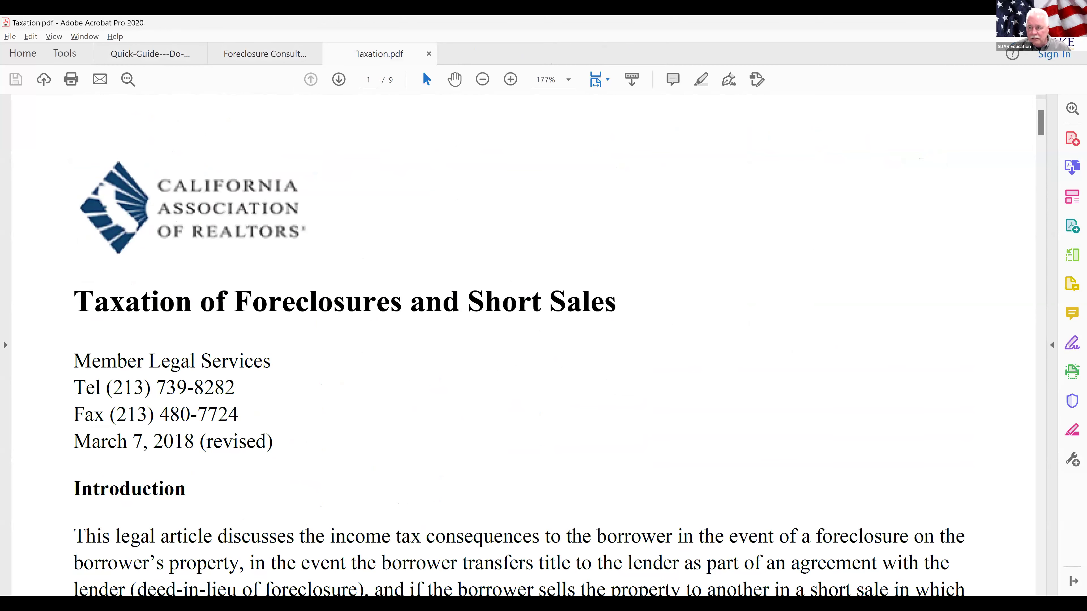
pyautogui.click(1075, 22)
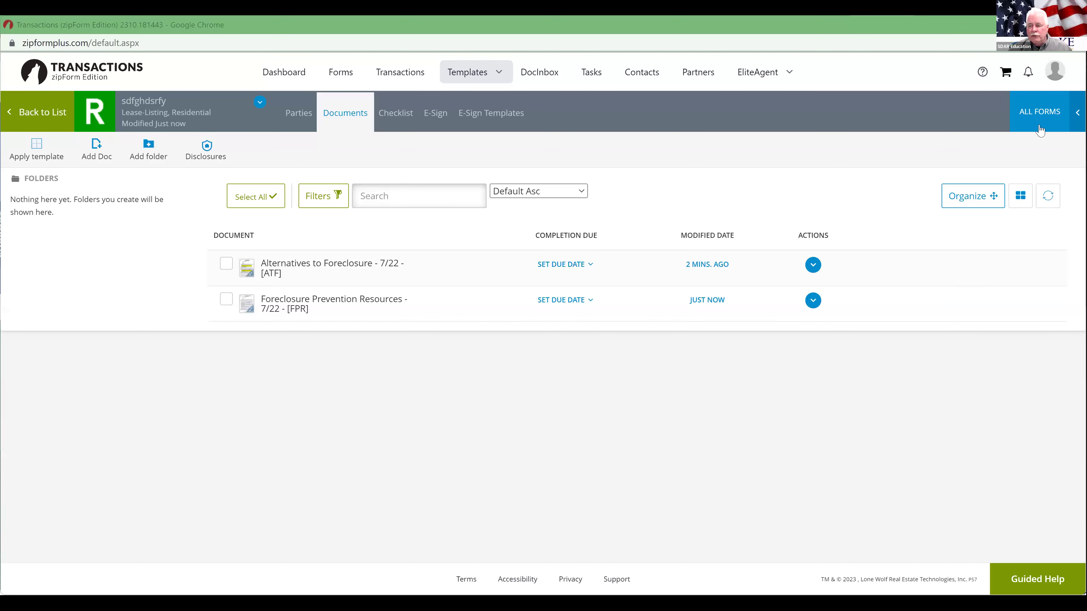
# Go to Form Libraries, then close the zipForm Transactions window to reach the Lone Wolf thank-you page.
pyautogui.click(1027, 115)
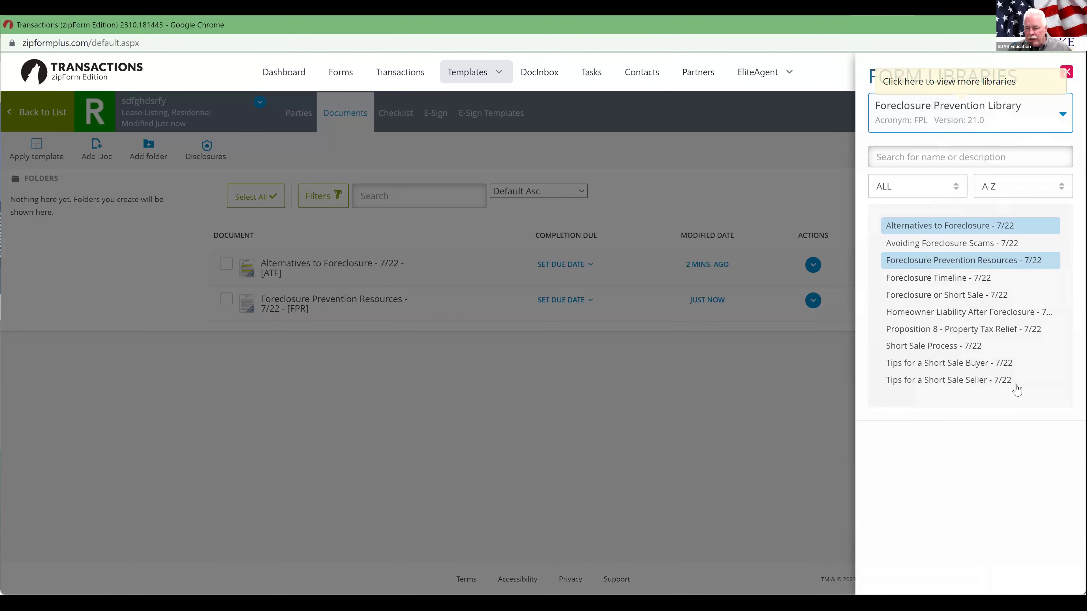
pyautogui.moveTo(1012, 382)
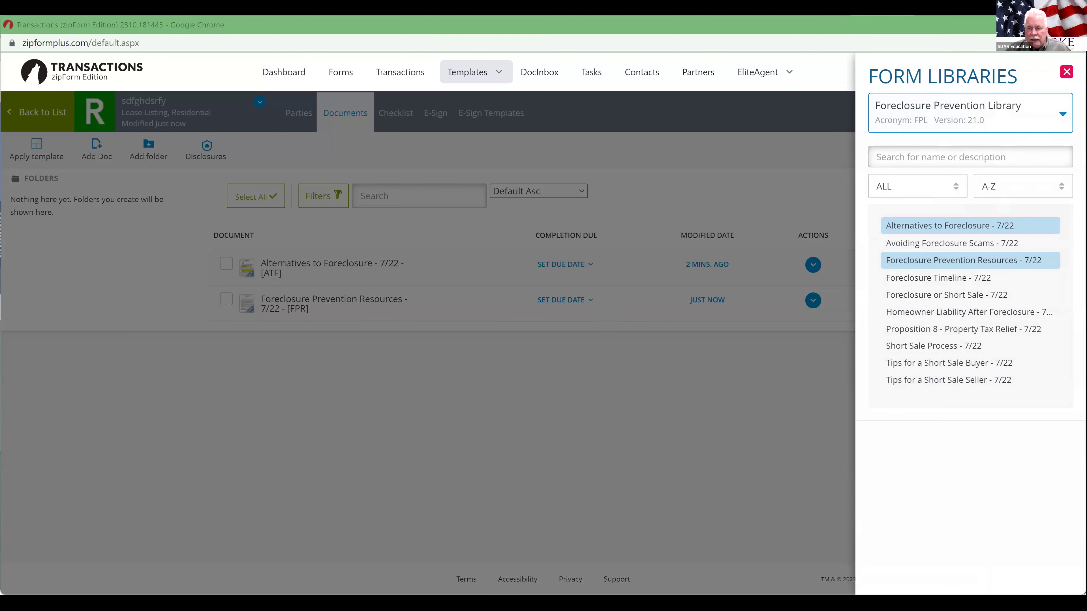
pyautogui.hotkey('alt', 'Tab')
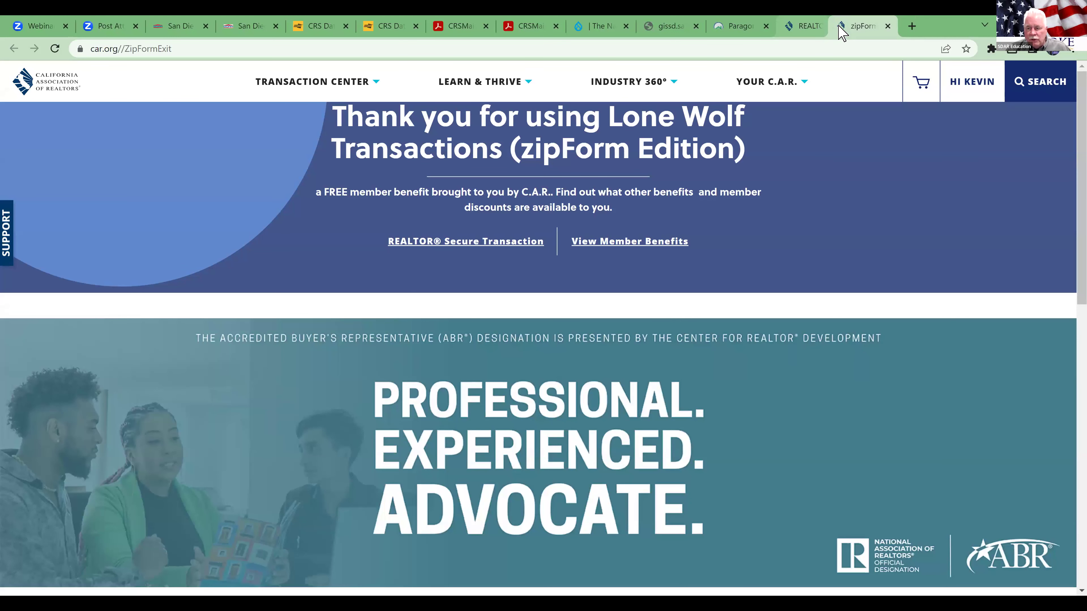
# Close the zipForm exit tab and the floodsmart flood insurance tab.
pyautogui.click(848, 26)
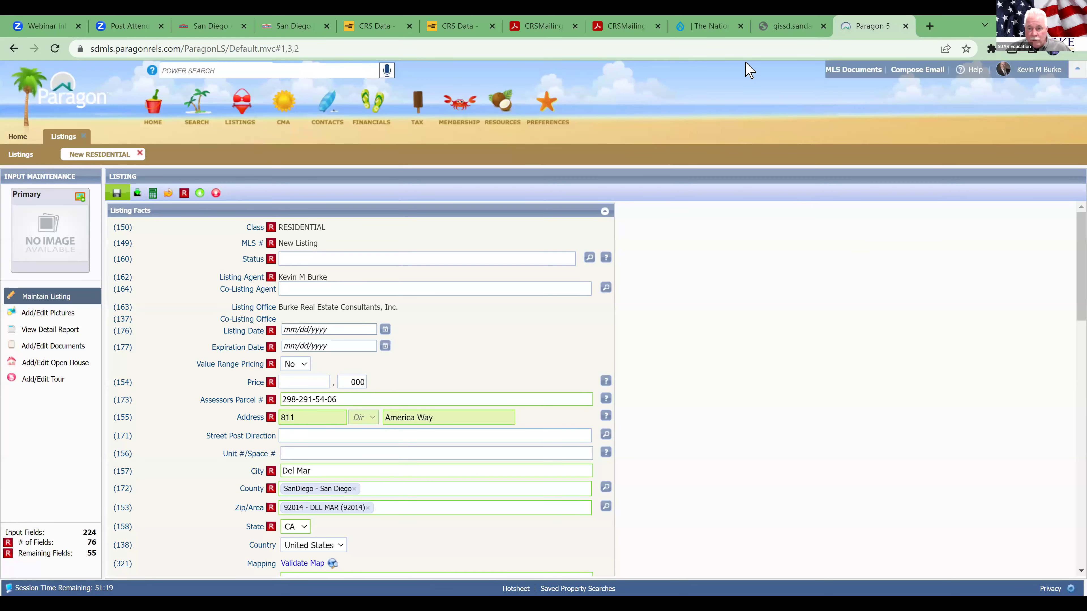
pyautogui.click(708, 31)
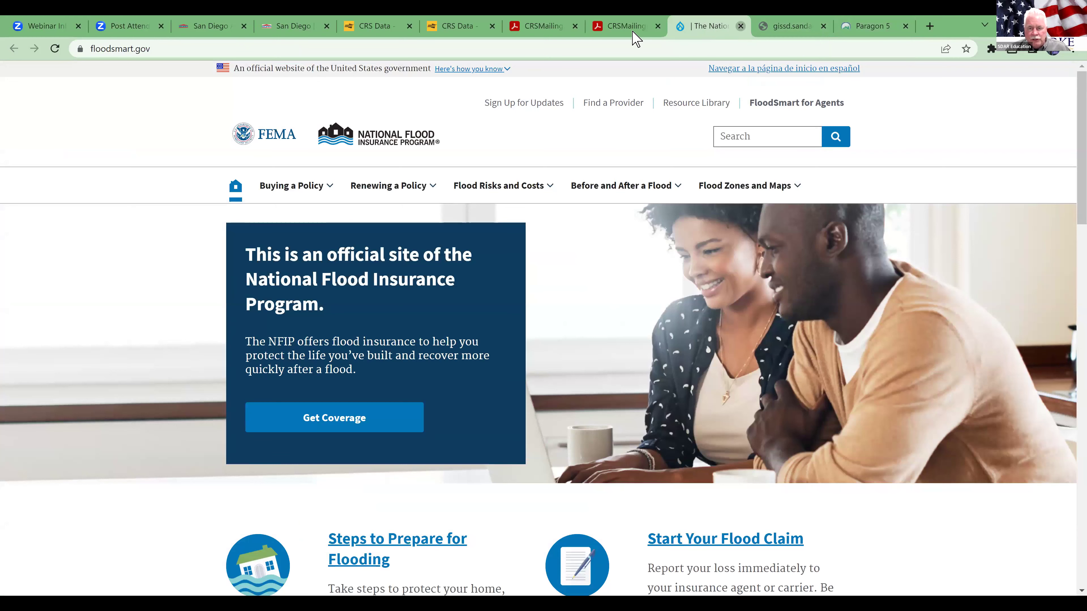
pyautogui.hotkey('ctrl', 'w')
# Return to the CRS Data tab and switch to San Diego County Power Prospecting.
pyautogui.click(456, 28)
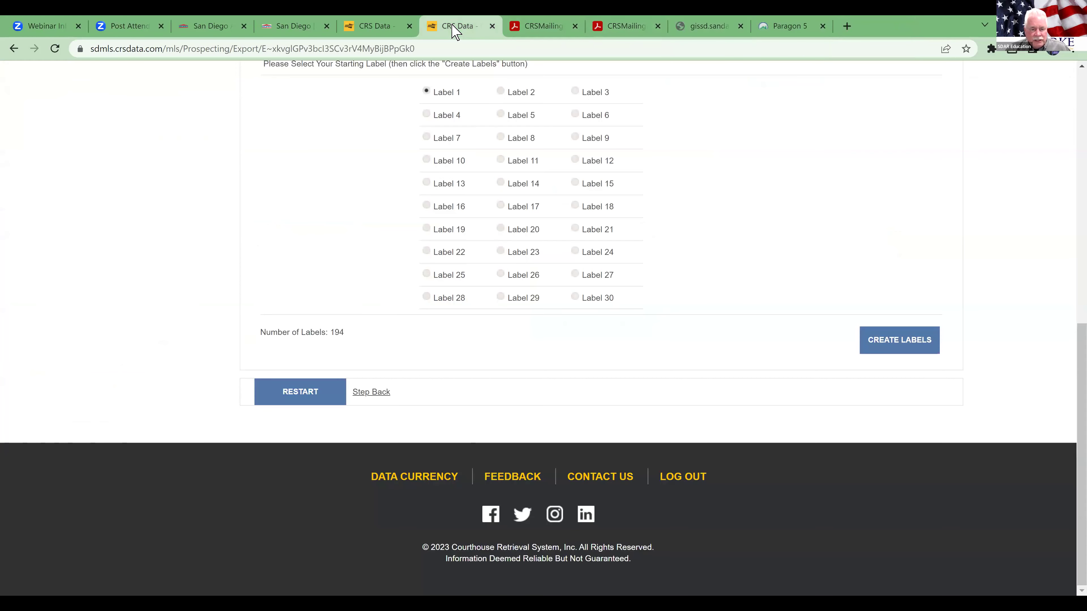
pyautogui.scroll(10, 624, 253)
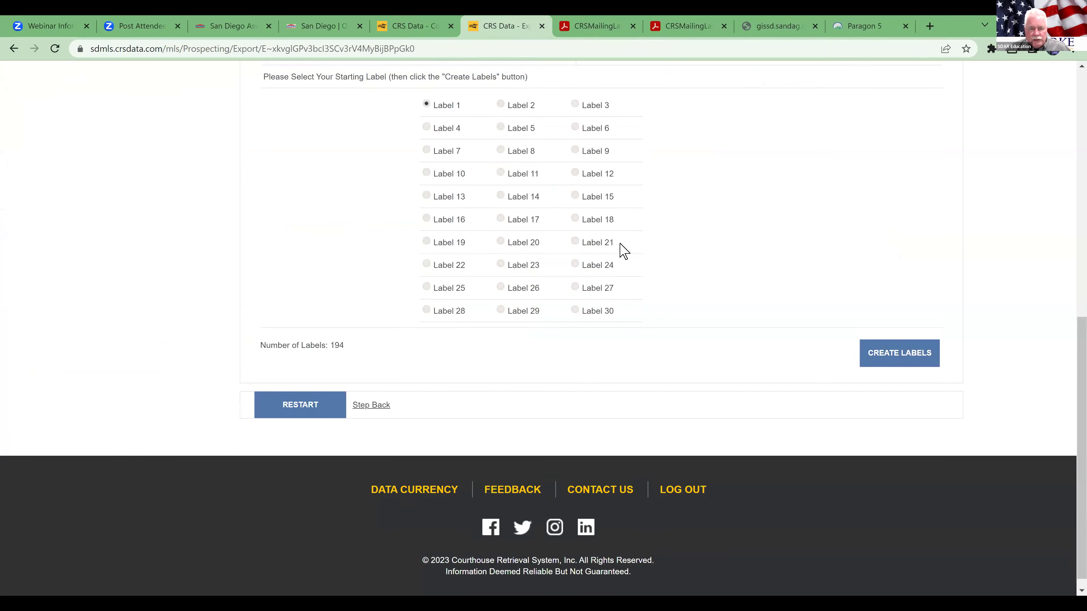
pyautogui.scroll(2, 623, 253)
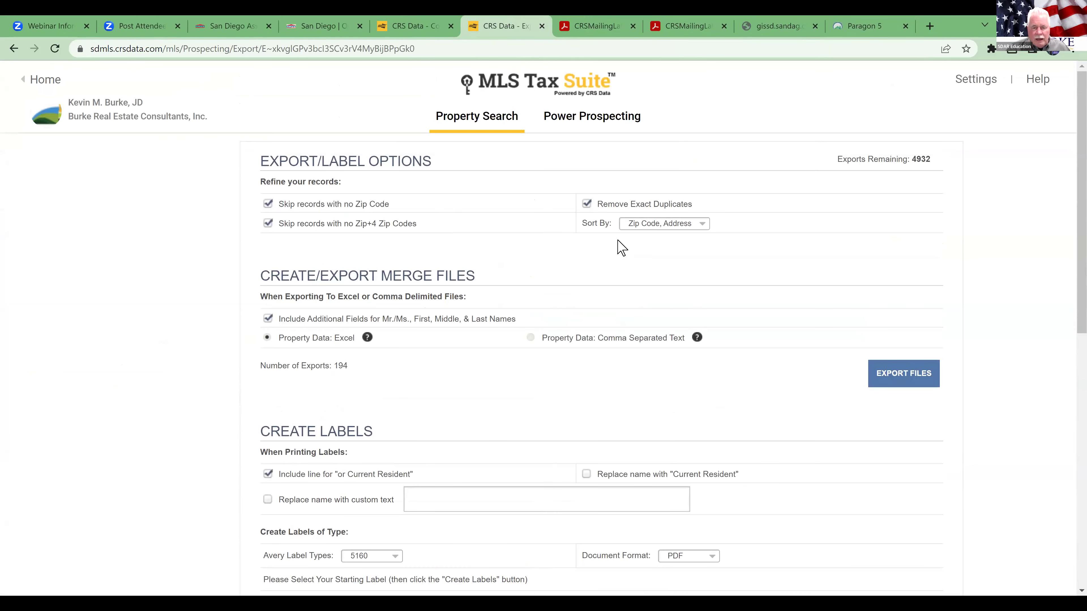
pyautogui.click(592, 127)
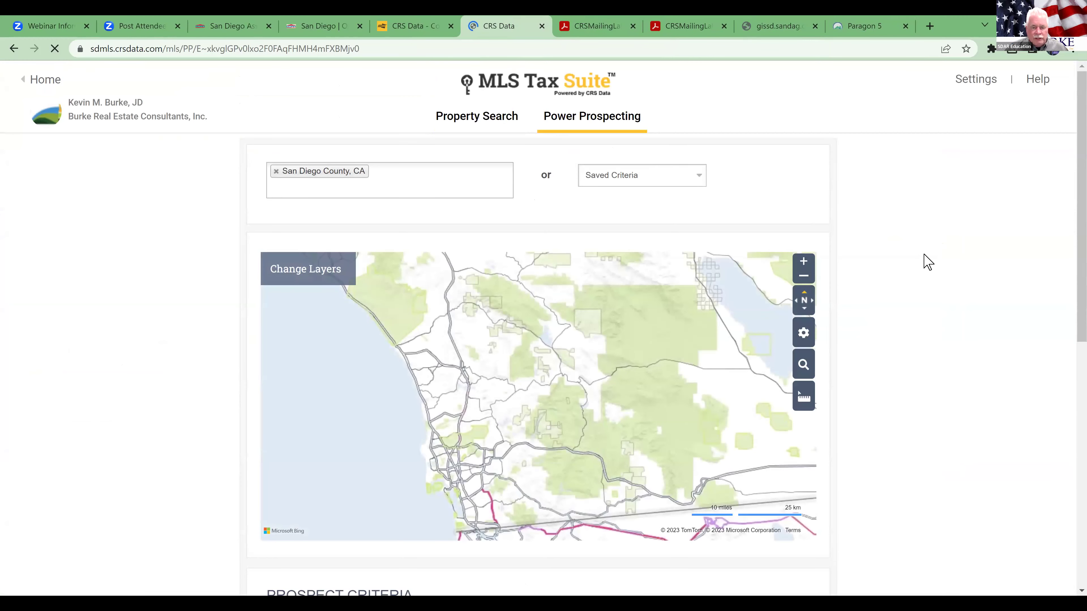
pyautogui.scroll(-6, 928, 262)
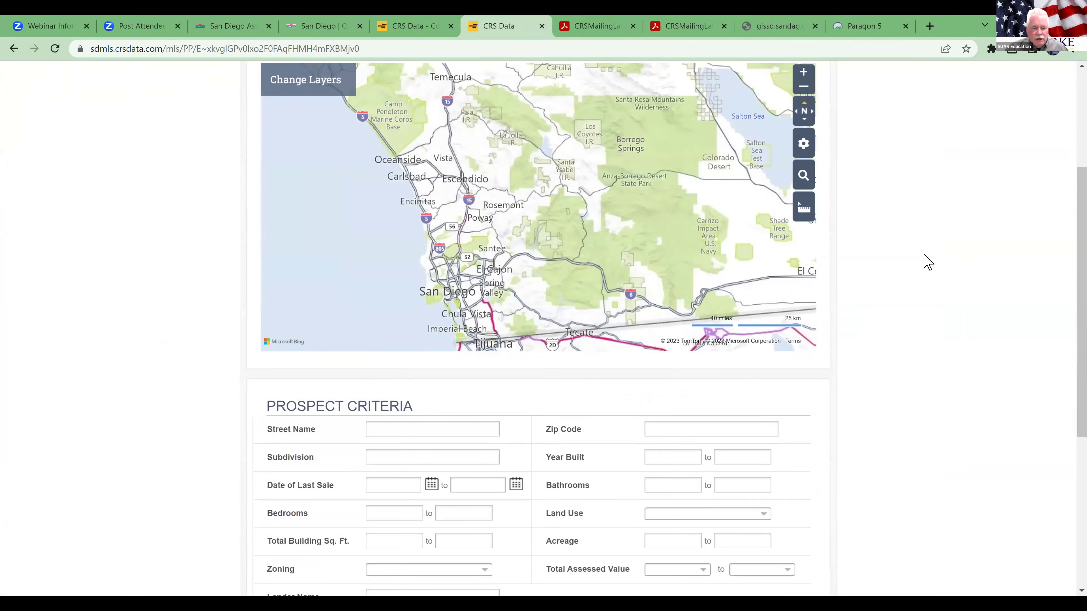
pyautogui.scroll(-3, 927, 262)
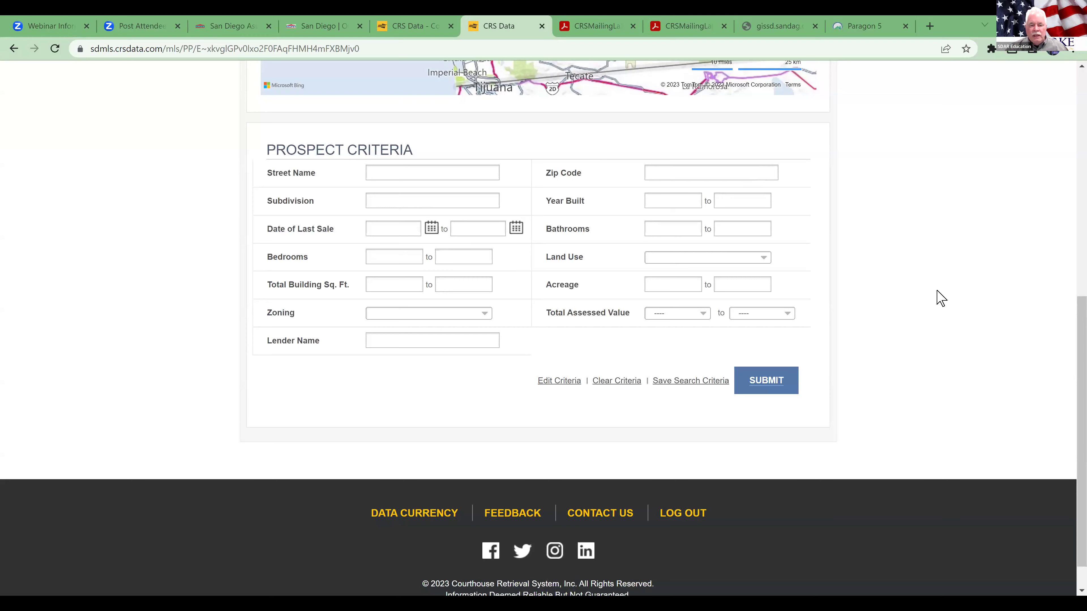
pyautogui.scroll(5, 940, 298)
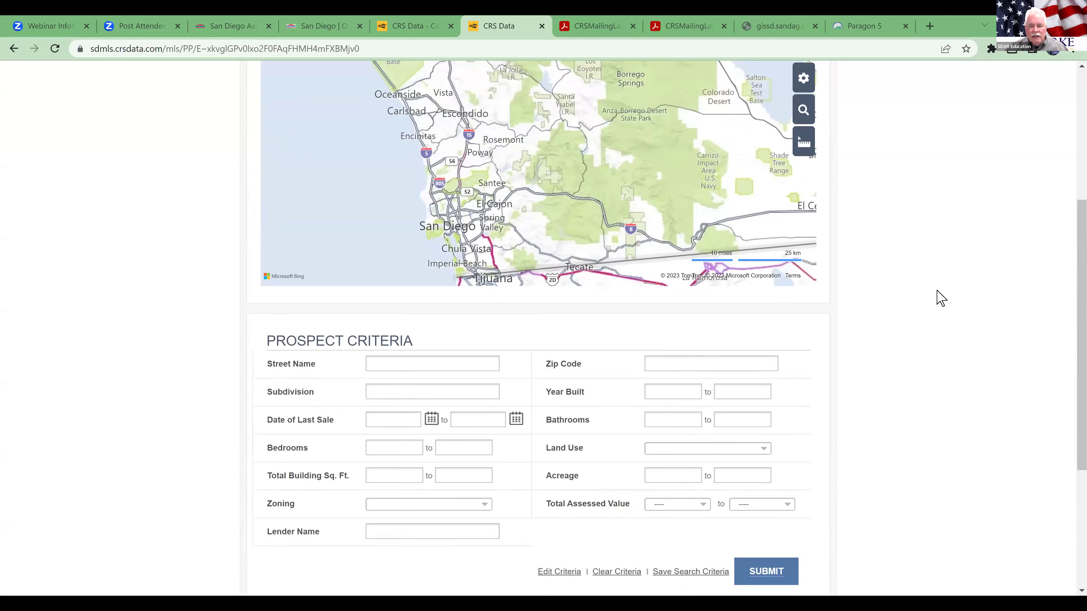
pyautogui.scroll(5, 940, 299)
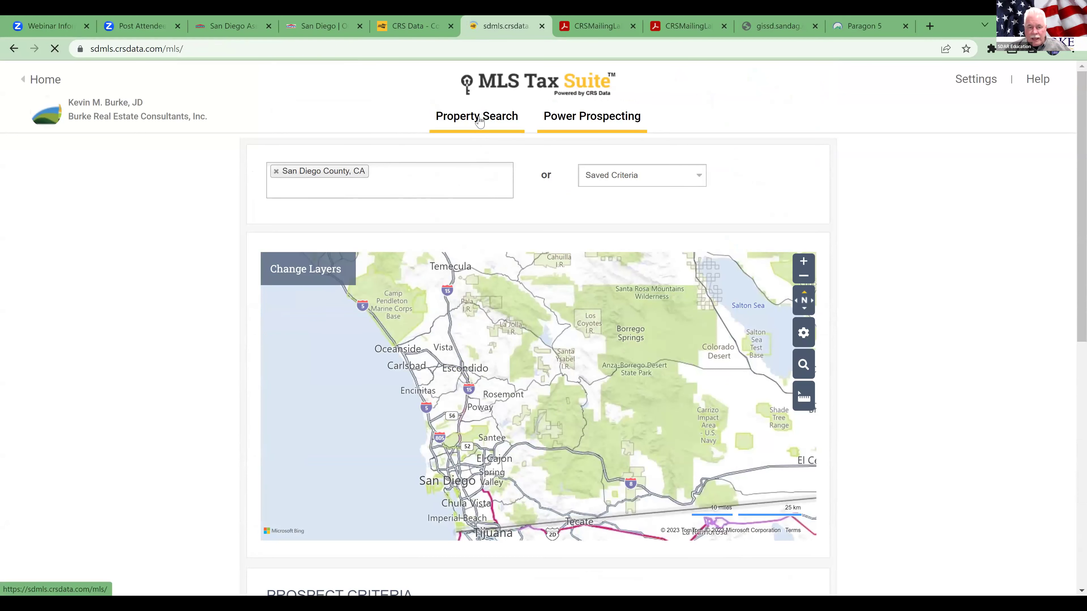
# Go to the property search and open the Advanced and Map search form.
pyautogui.click(479, 120)
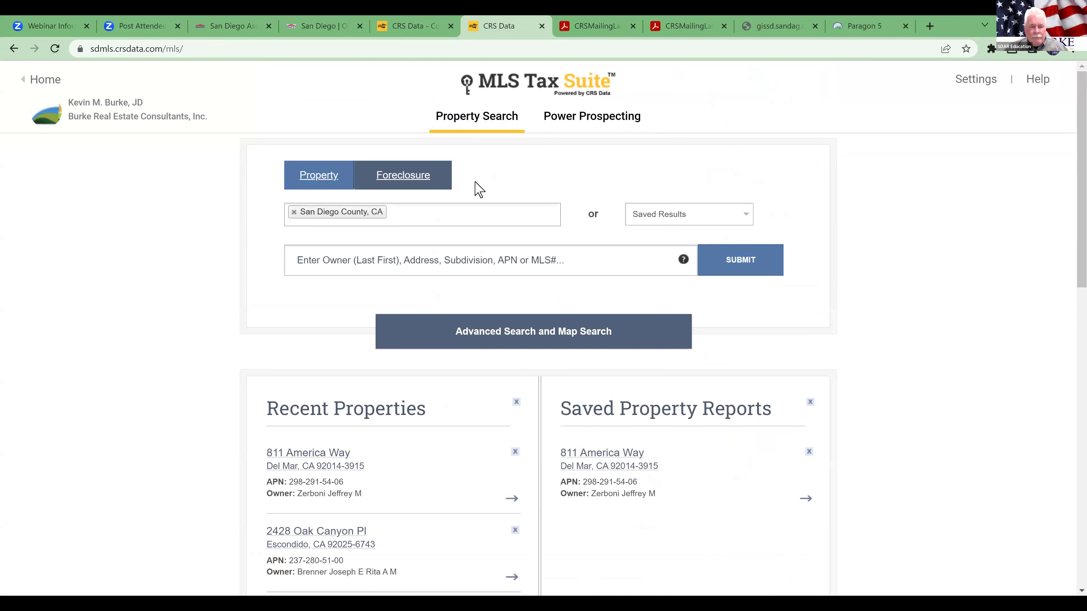
pyautogui.click(409, 178)
pyautogui.click(327, 182)
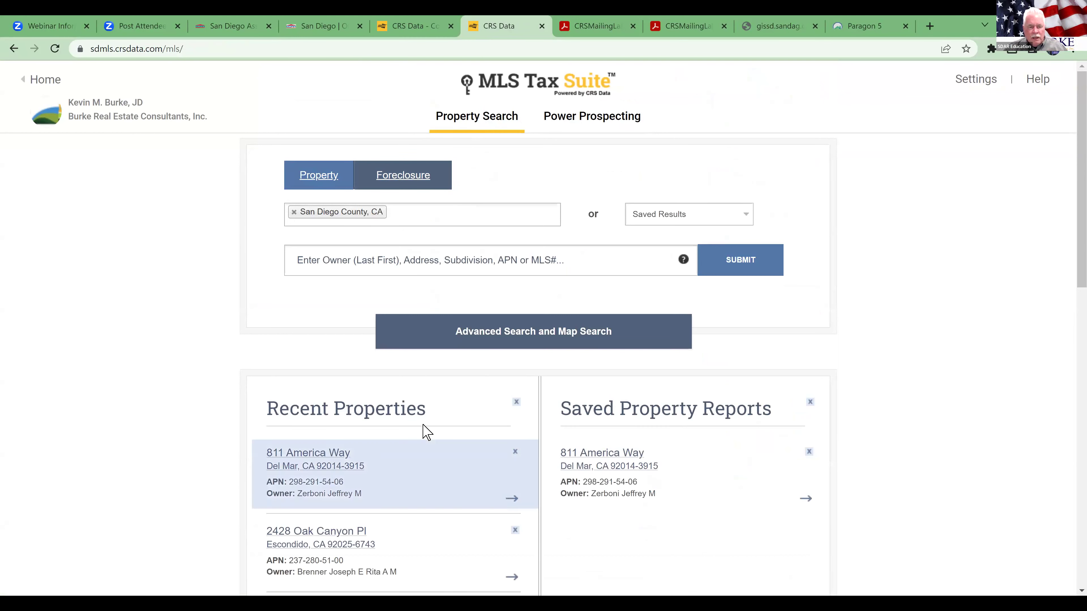
pyautogui.click(526, 339)
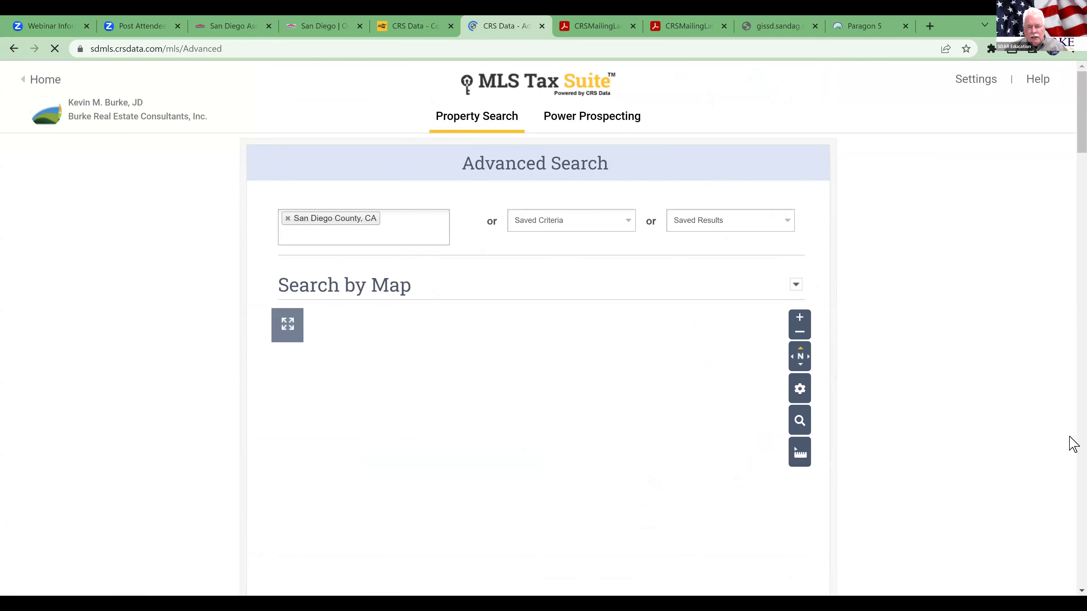
pyautogui.scroll(-1, 1012, 433)
pyautogui.scroll(-5, 1010, 433)
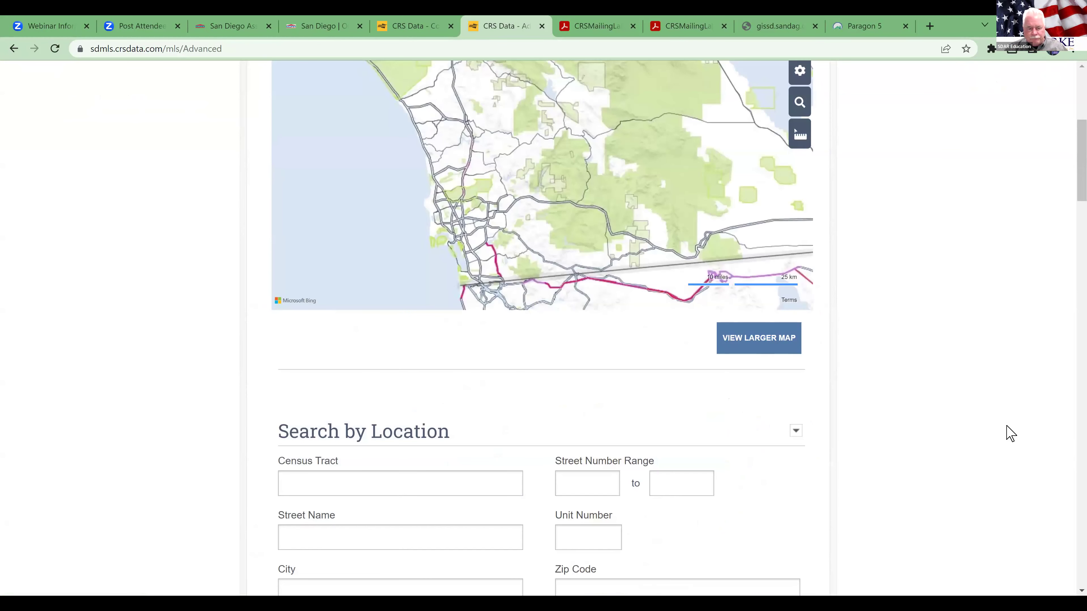
pyautogui.scroll(-3, 1007, 434)
# Enter 'America' in Street Name and choose AMERICA WAY from the suggestions.
pyautogui.click(321, 408)
pyautogui.hotkey('shift', 'Tab')
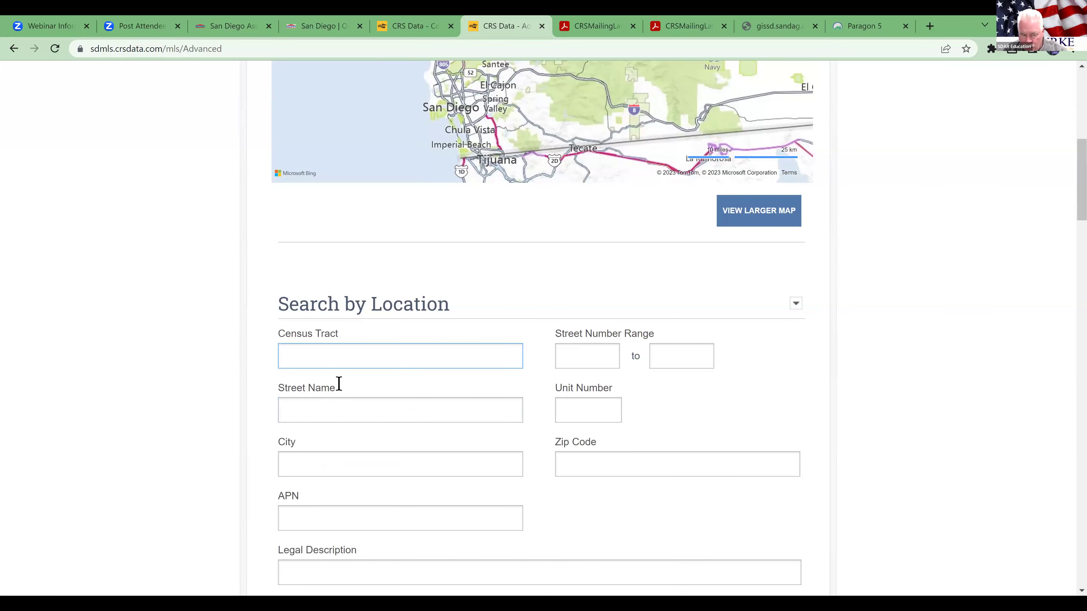
pyautogui.click(432, 412)
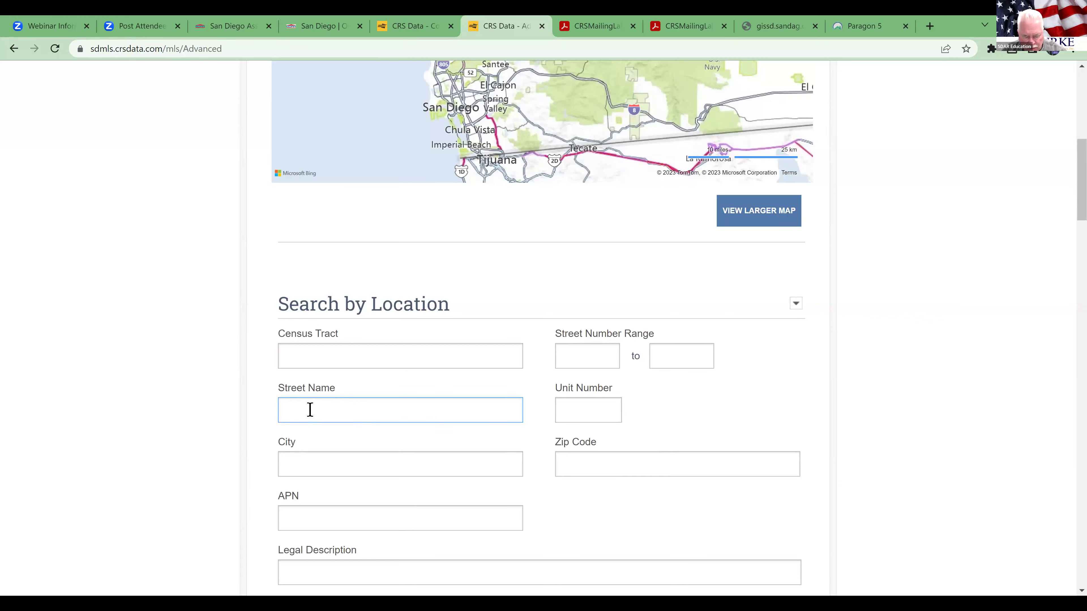
pyautogui.click(322, 389)
pyautogui.write('Am')
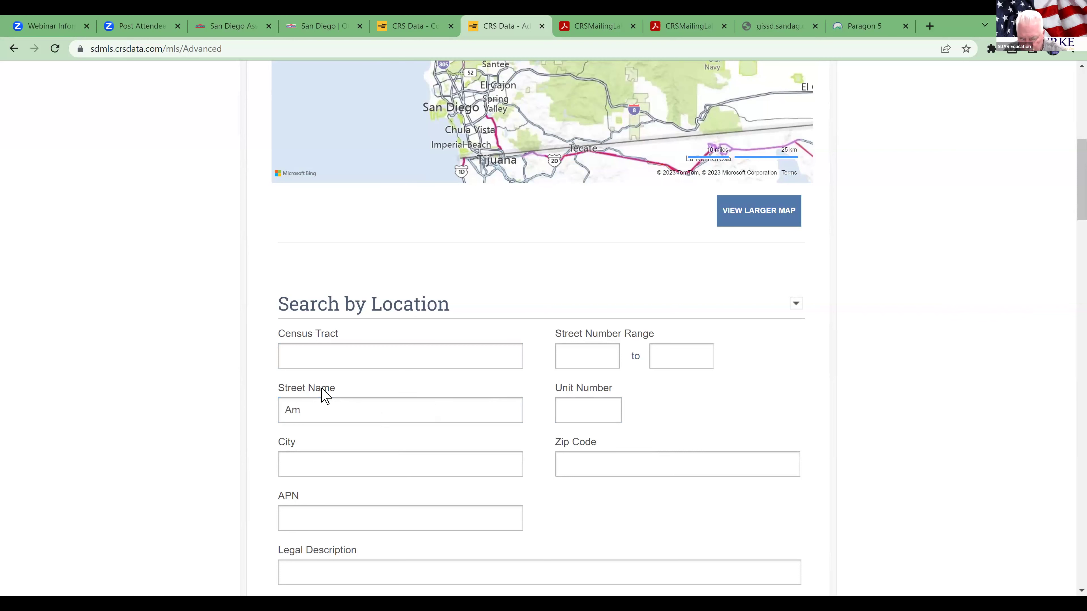
pyautogui.write('ericay')
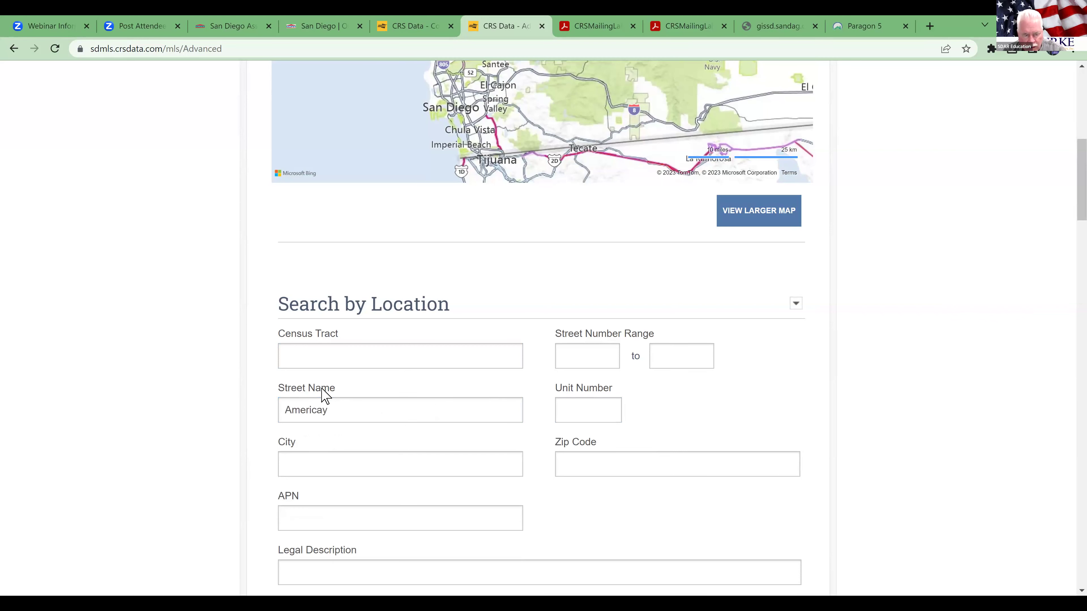
pyautogui.press('BackSpace')
pyautogui.press('BackSpace')
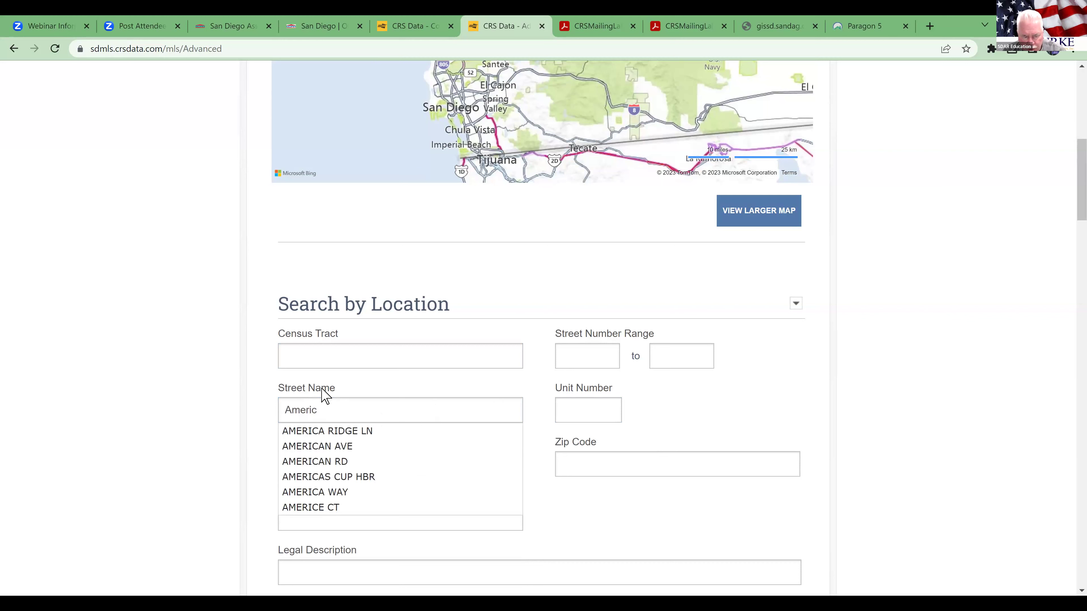
pyautogui.write('a')
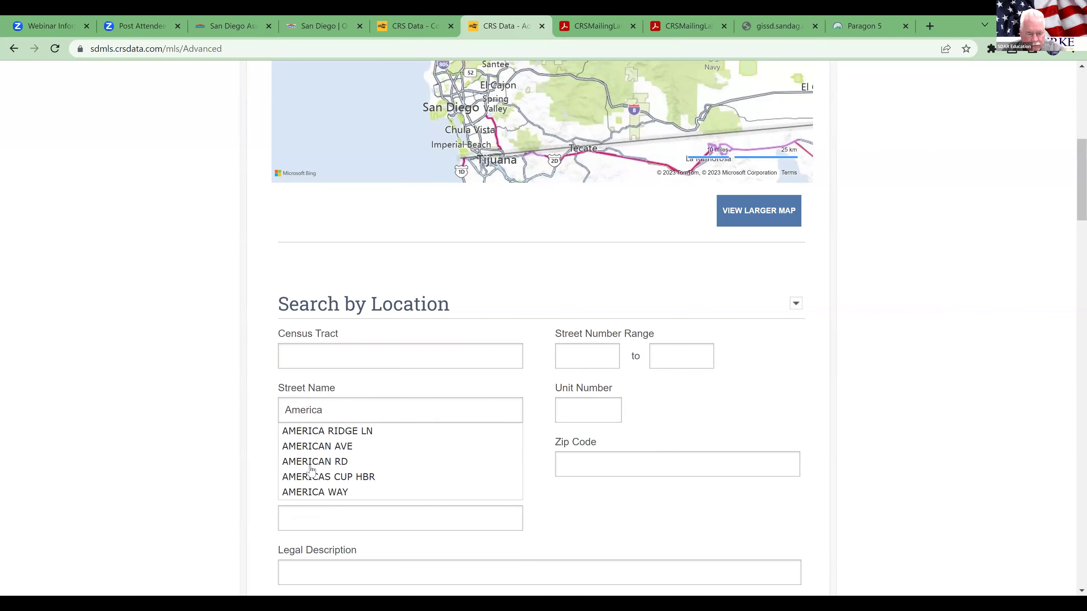
pyautogui.click(324, 491)
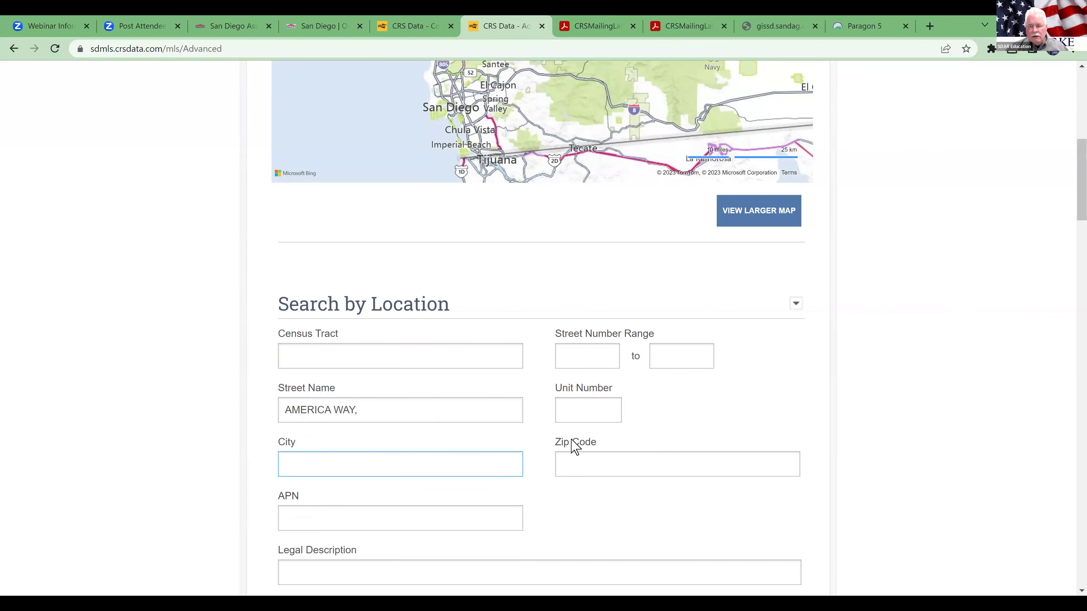
pyautogui.scroll(-1, 755, 453)
pyautogui.scroll(-10, 755, 453)
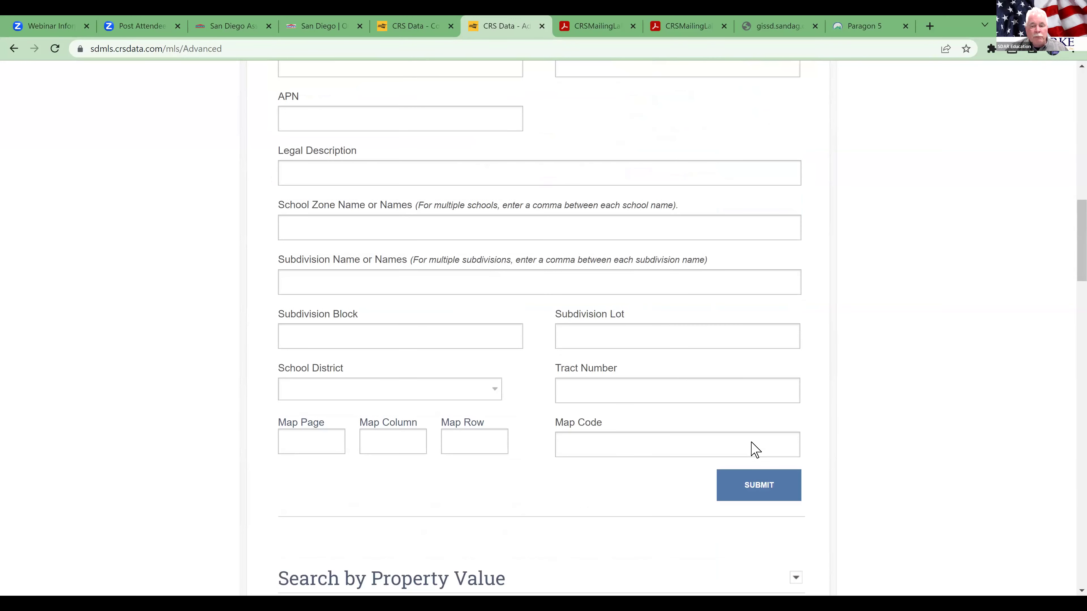
# Submit the location search and scroll through the America Way results.
pyautogui.click(775, 339)
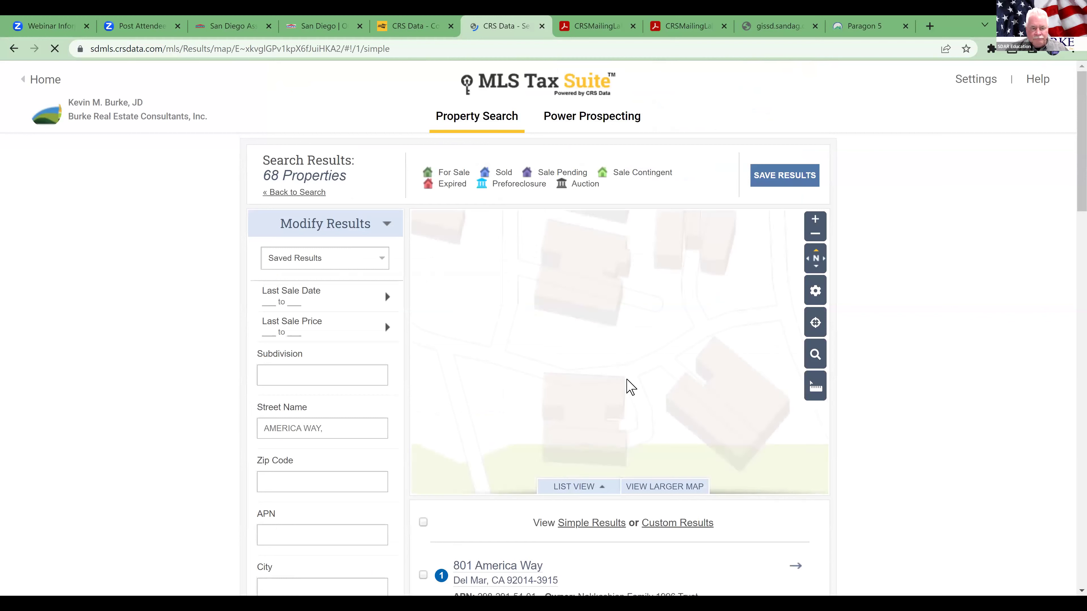
pyautogui.scroll(-1, 990, 413)
pyautogui.scroll(-2, 770, 304)
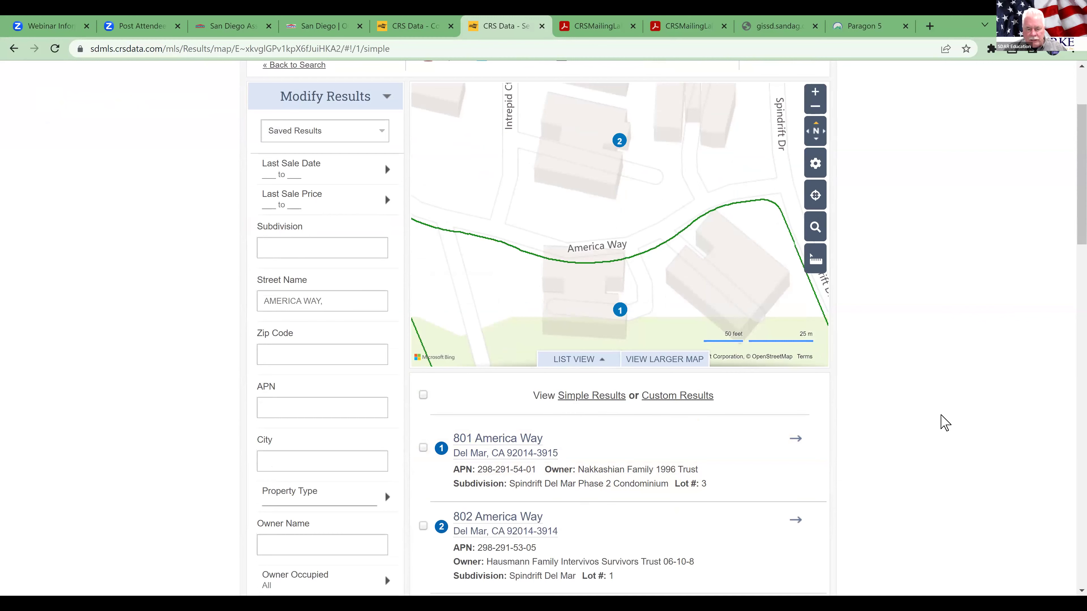
pyautogui.scroll(-1, 950, 426)
pyautogui.scroll(-4, 950, 426)
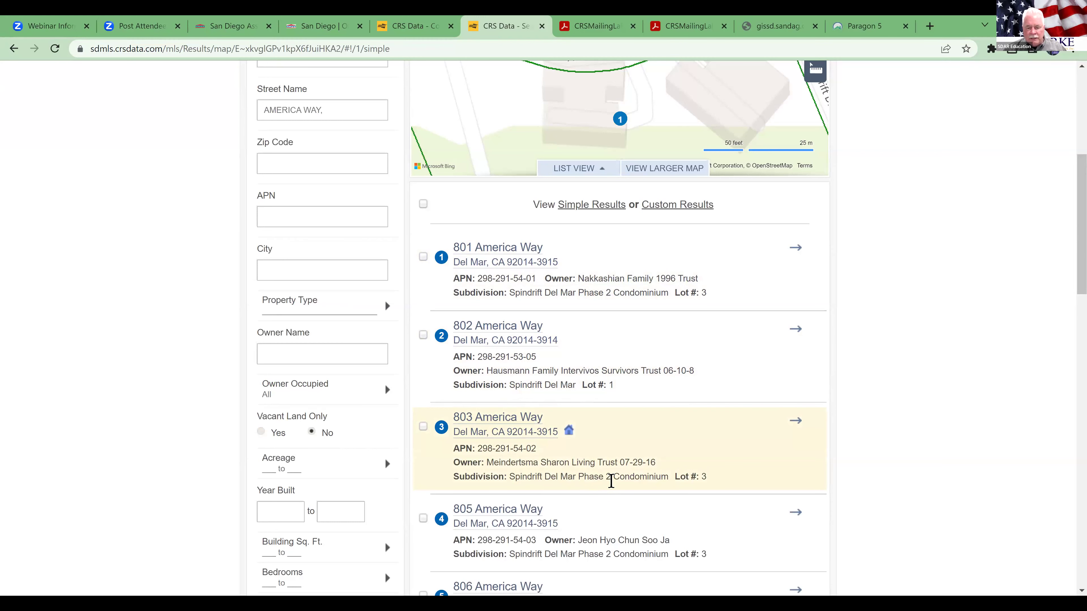
pyautogui.scroll(-3, 611, 481)
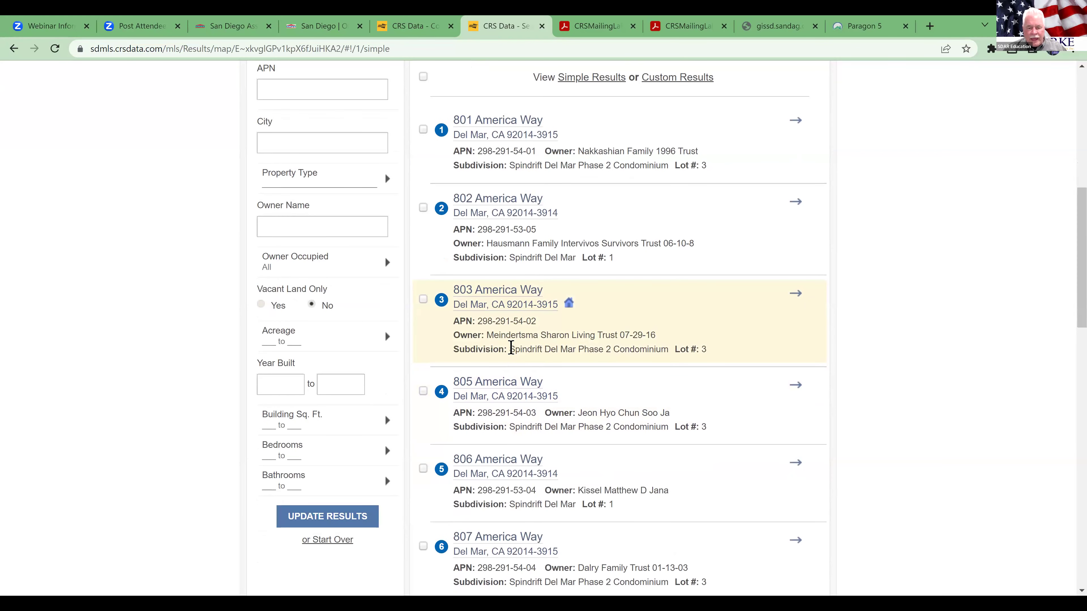
# Copy the 803 America Way subdivision name, view its report, and go back to results.
pyautogui.moveTo(510, 350); pyautogui.dragTo(672, 349)
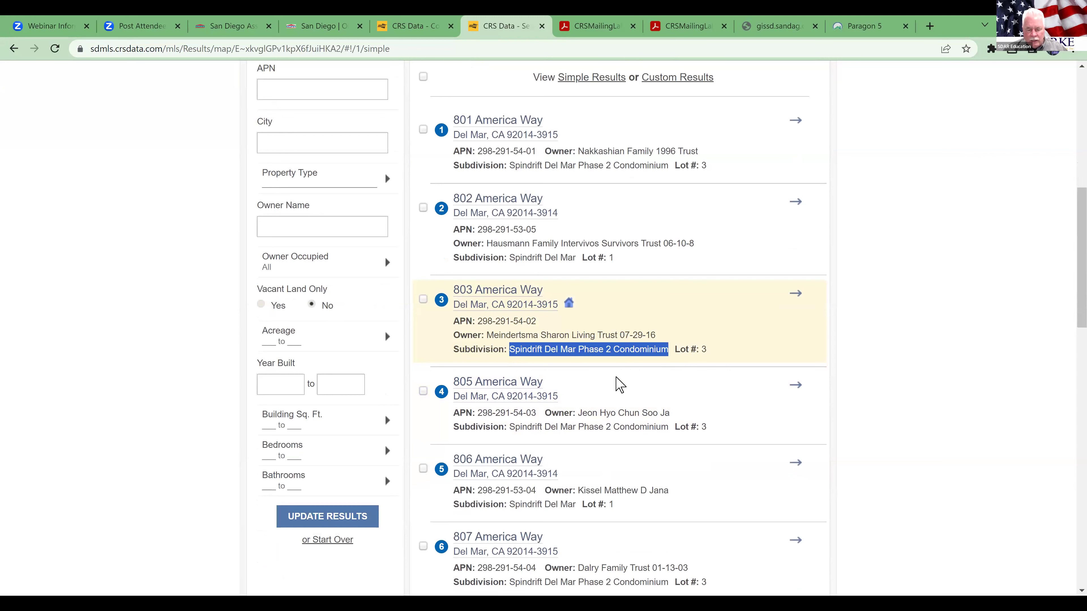
pyautogui.click(581, 381)
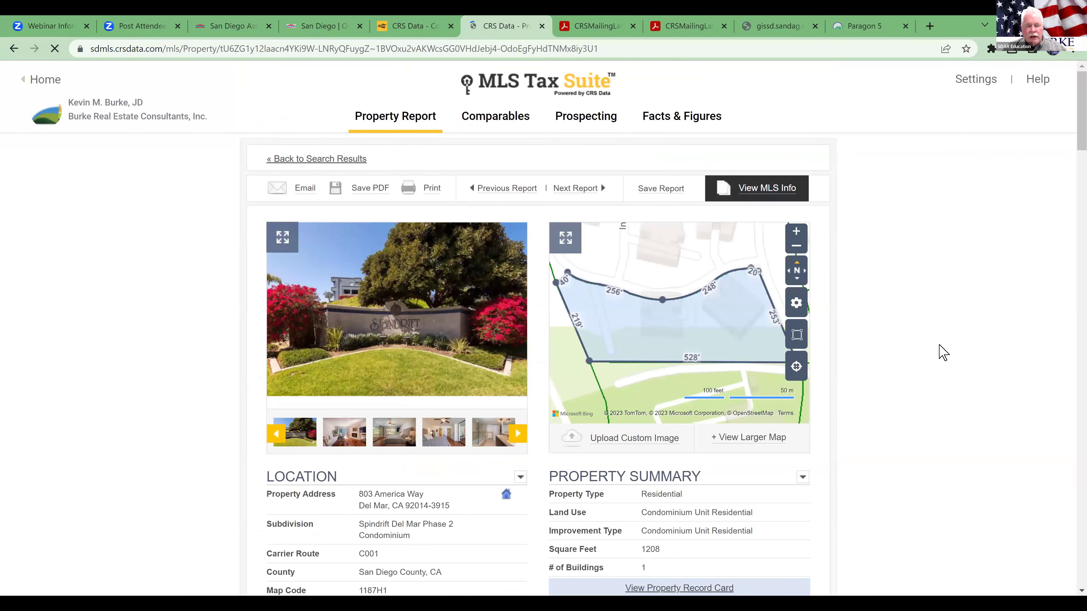
pyautogui.click(312, 162)
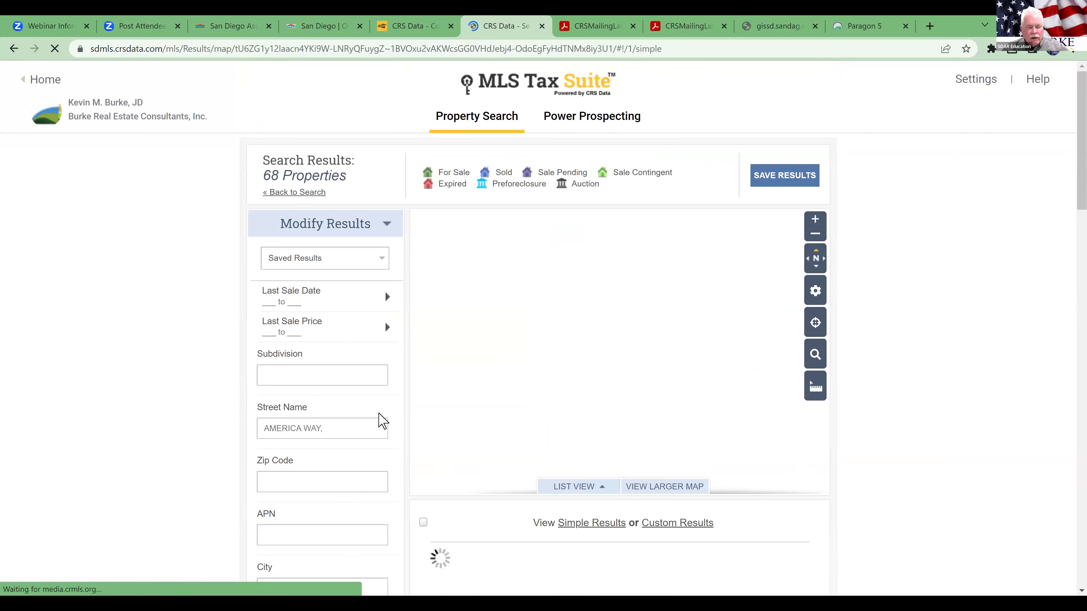
# Clear the Street Name filter and set Subdivision to SPINDRIFT DEL MAR.
pyautogui.click(341, 425)
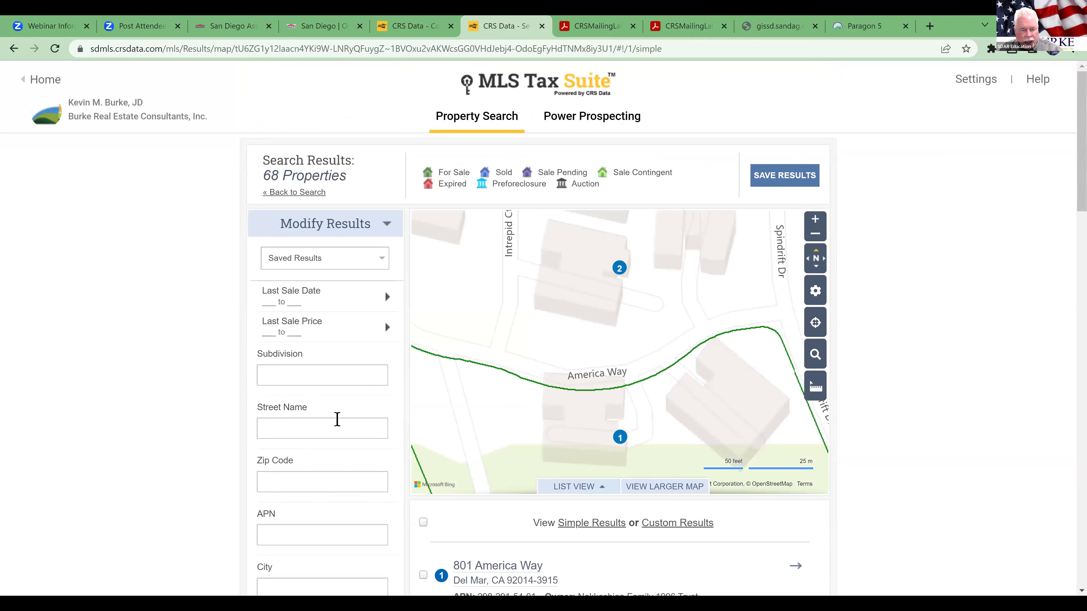
pyautogui.click(320, 374)
pyautogui.hotkey('ctrl', 'v')
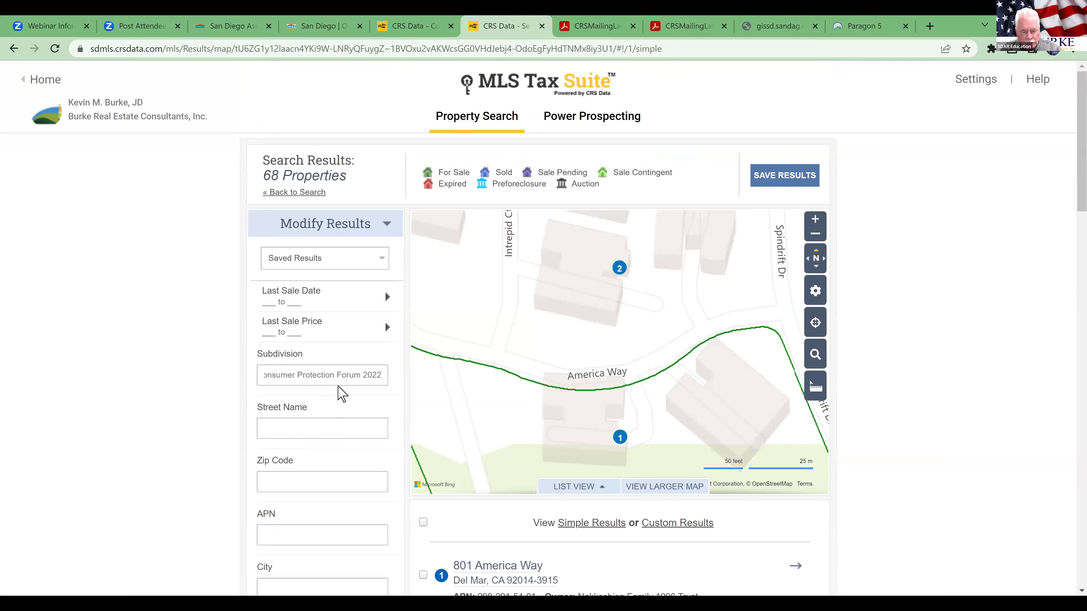
pyautogui.press('Left')
pyautogui.press('Left')
pyautogui.press('Left')
pyautogui.press('Left')
pyautogui.press('Left')
pyautogui.press('Left')
pyautogui.press('Left')
pyautogui.press('Left')
pyautogui.press('Left')
pyautogui.press('Left')
pyautogui.press('Left')
pyautogui.press('Left')
pyautogui.press('Left')
pyautogui.press('Left')
pyautogui.press('Left')
pyautogui.press('Left')
pyautogui.press('Left')
pyautogui.press('Left')
pyautogui.press('Left')
pyautogui.press('Left')
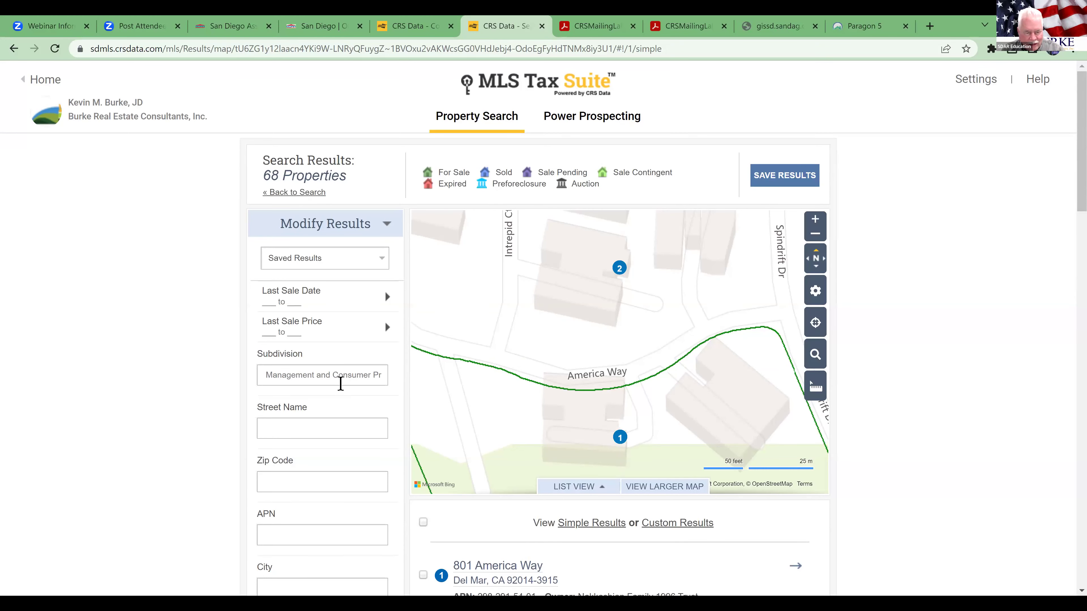
pyautogui.write('Chair')
pyautogui.press('Delete')
pyautogui.press('Delete')
pyautogui.press('Delete')
pyautogui.press('Delete')
pyautogui.press('Delete')
pyautogui.press('Delete')
pyautogui.press('Delete')
pyautogui.press('Delete')
pyautogui.press('Delete')
pyautogui.press('Delete')
pyautogui.press('Delete')
pyautogui.press('Delete')
pyautogui.press('Delete')
pyautogui.press('Delete')
pyautogui.press('Delete')
pyautogui.press('Delete')
pyautogui.press('Delete')
pyautogui.press('Delete')
pyautogui.press('Delete')
pyautogui.press('Delete')
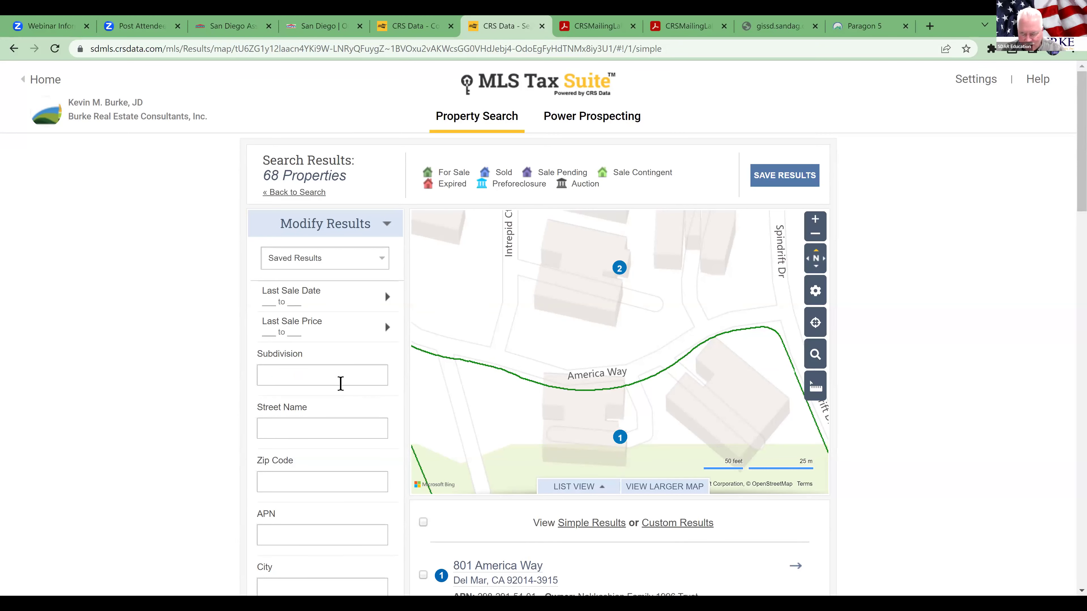
pyautogui.write('Spindrift')
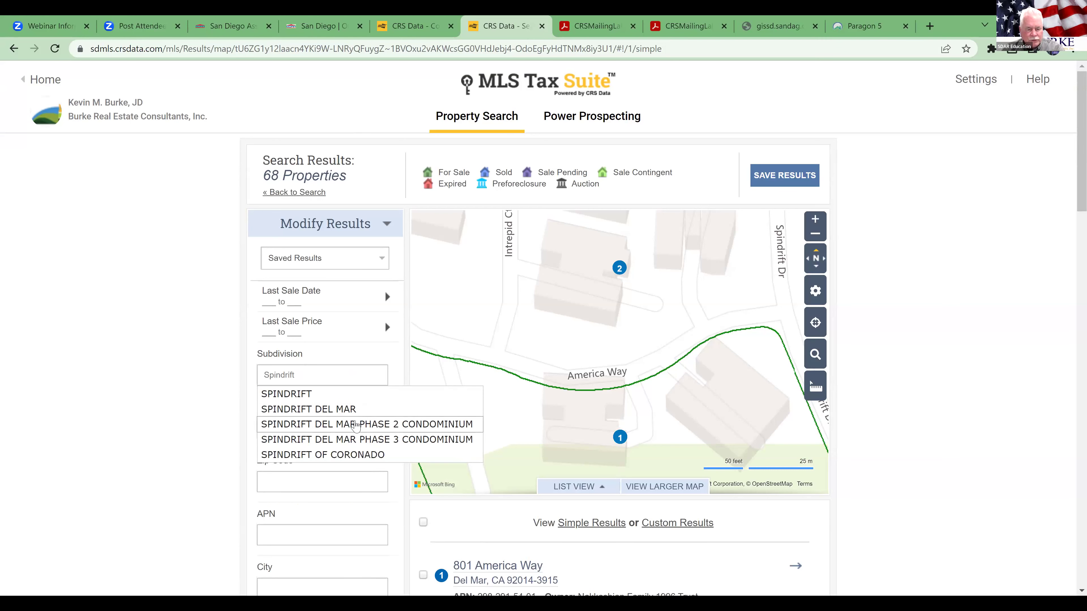
pyautogui.click(332, 410)
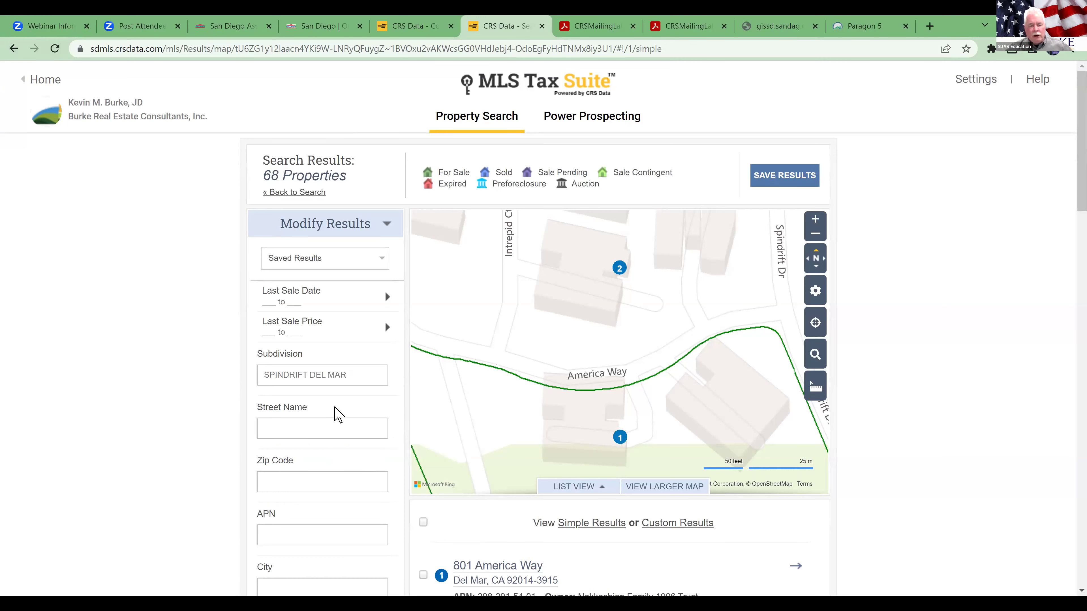
# Update the results to show 144 SPINDRIFT DEL MAR properties.
pyautogui.scroll(-5, 347, 453)
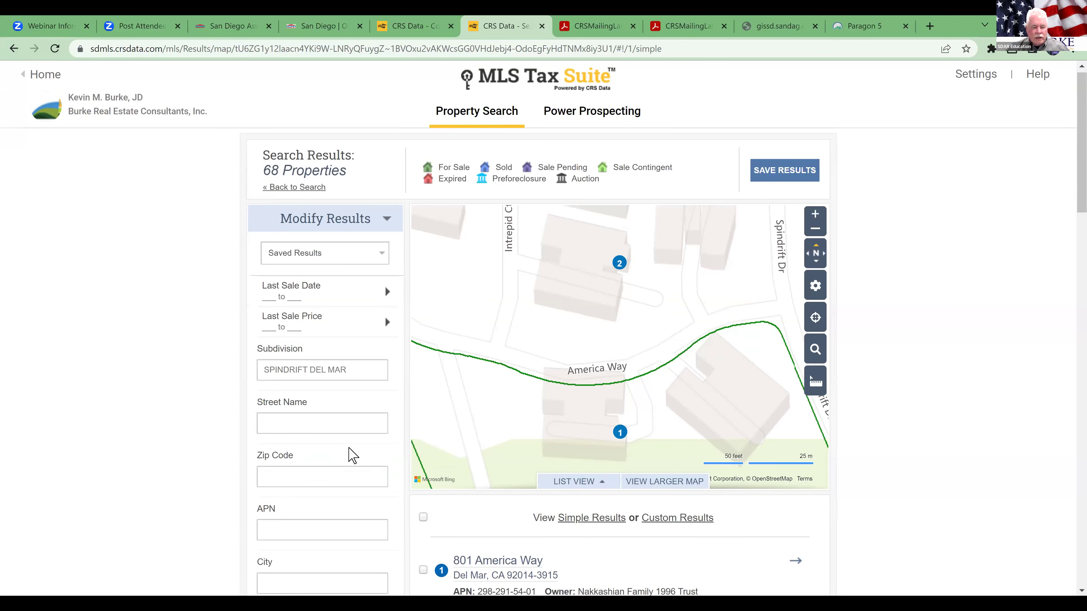
pyautogui.scroll(-4, 345, 469)
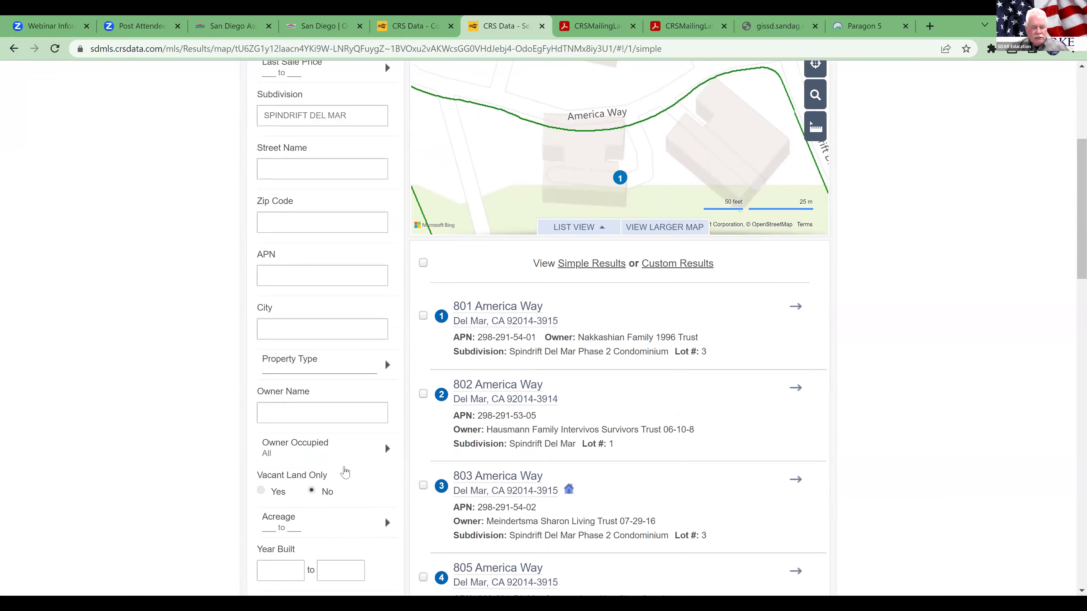
pyautogui.click(345, 513)
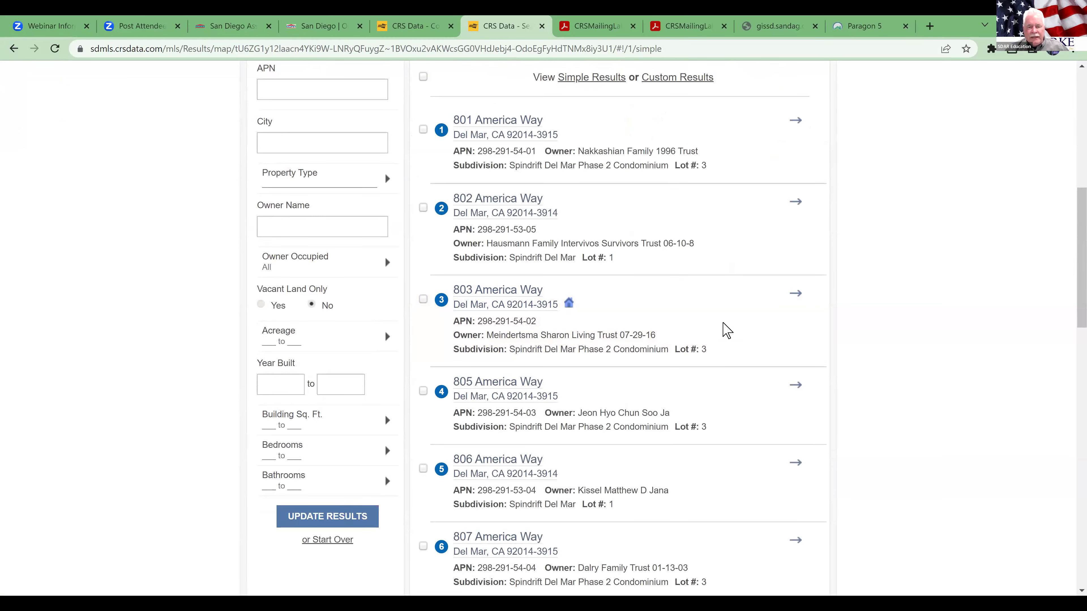
pyautogui.scroll(1, 726, 330)
pyautogui.scroll(8, 950, 309)
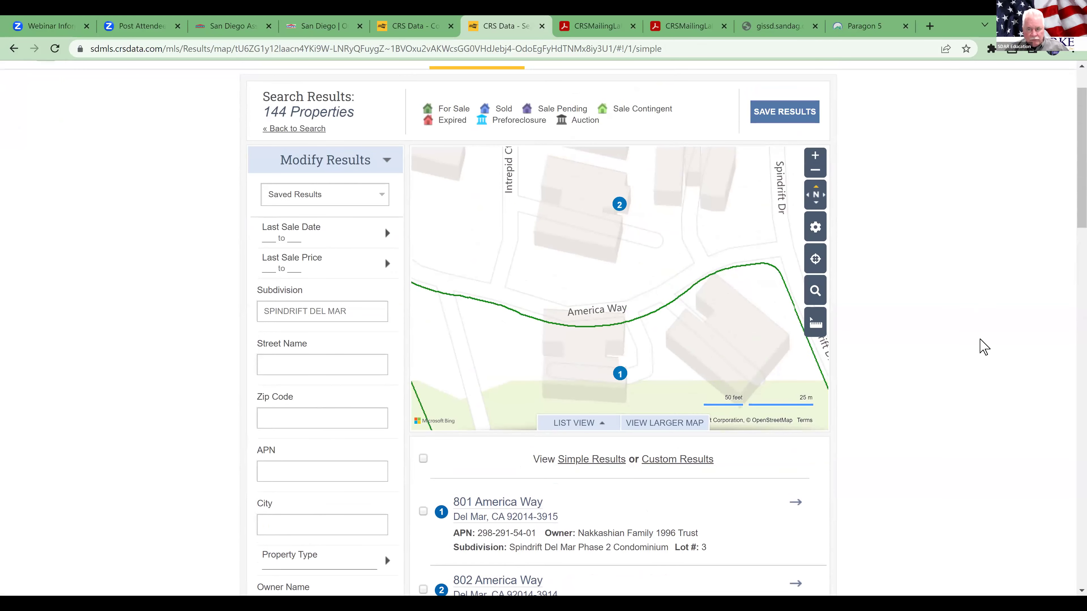
pyautogui.scroll(-7, 983, 347)
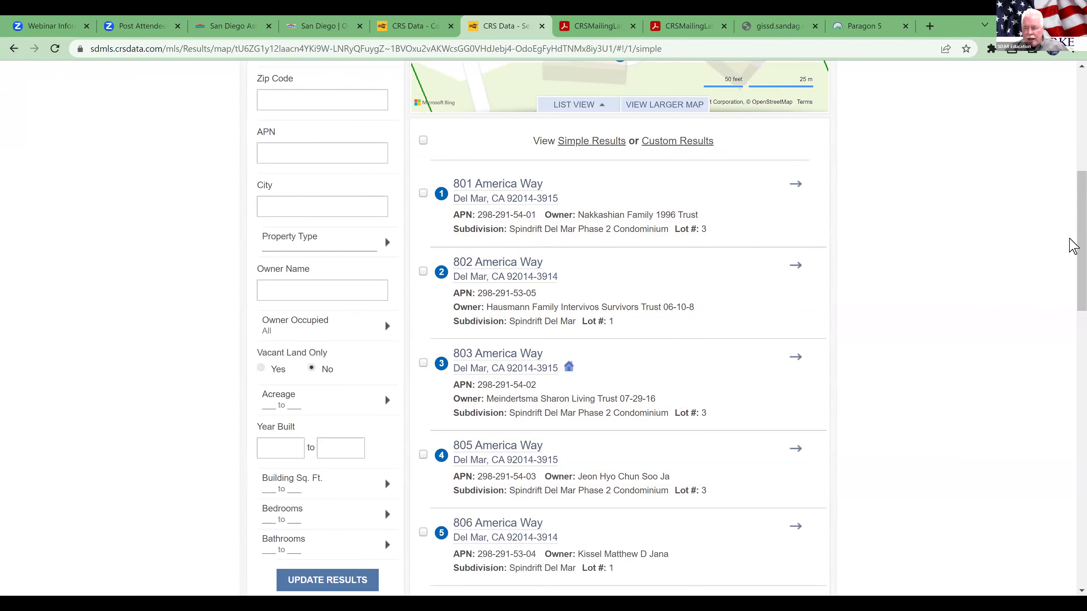
pyautogui.moveTo(1071, 219); pyautogui.dragTo(951, 299)
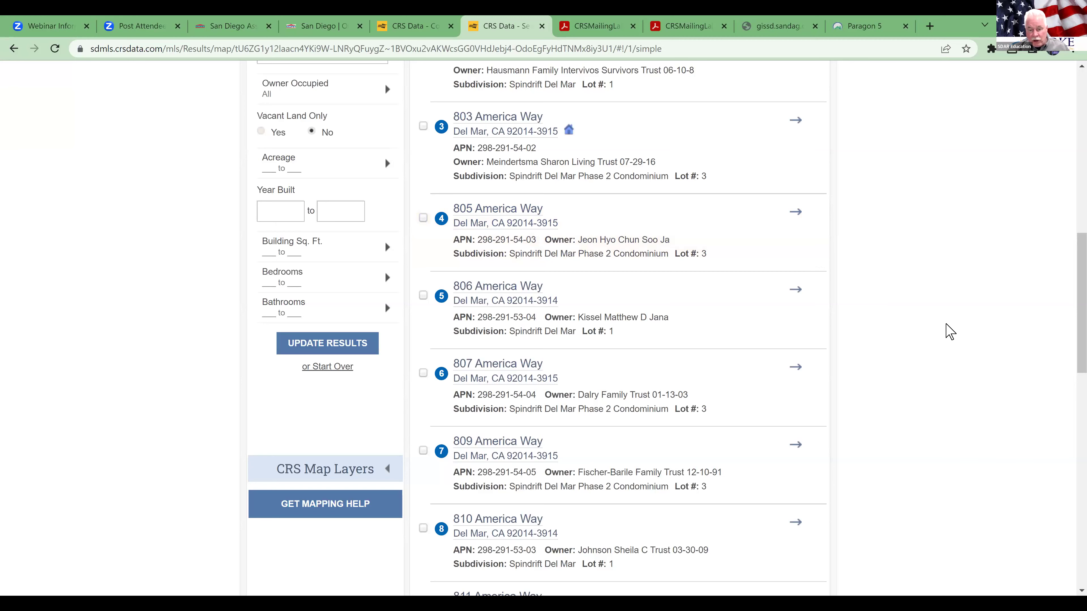
pyautogui.scroll(-5, 949, 331)
pyautogui.scroll(-4, 949, 331)
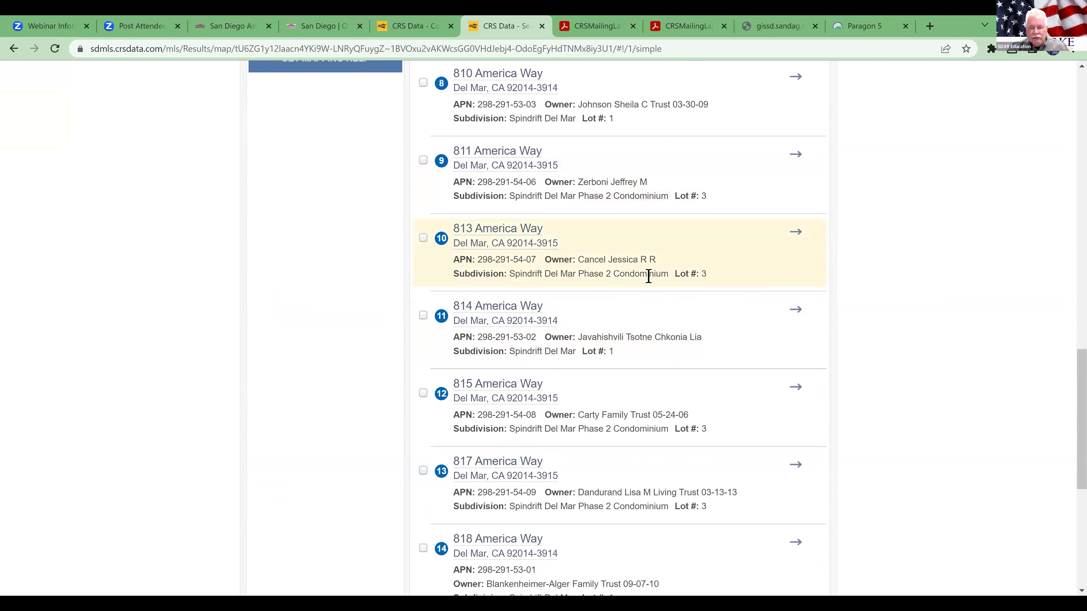
pyautogui.scroll(-1, 718, 315)
pyautogui.scroll(-5, 718, 315)
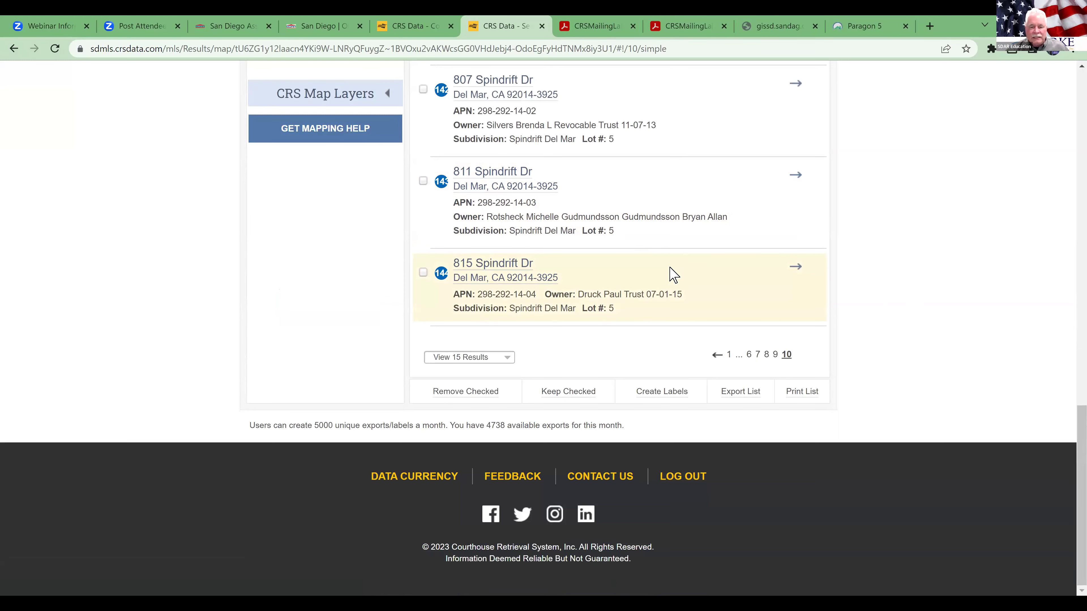
pyautogui.scroll(5, 674, 274)
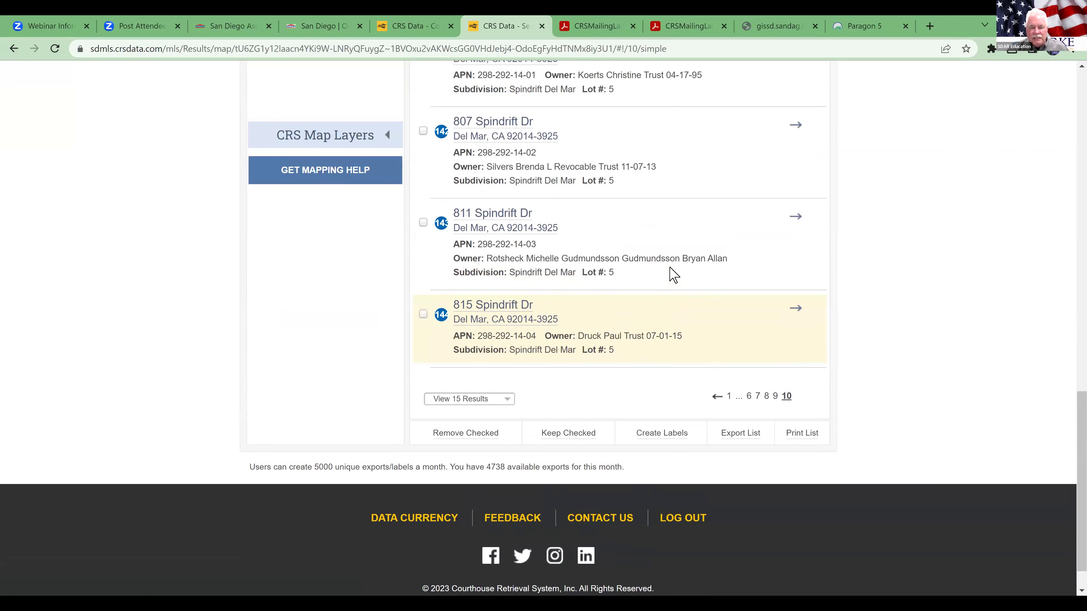